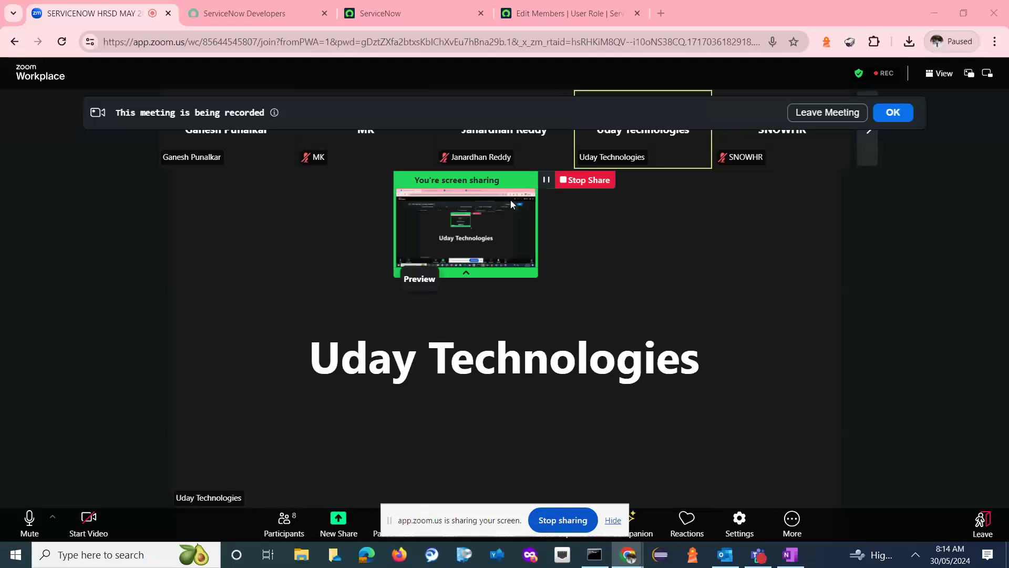
- Search the available roles for admin in the new user's role assignment editor
click(570, 13)
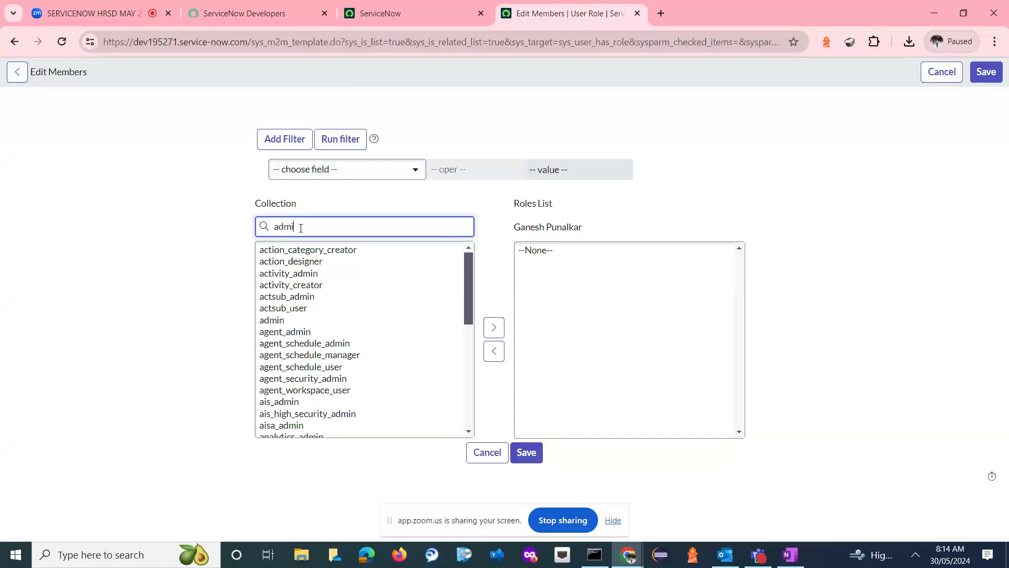
click(283, 251)
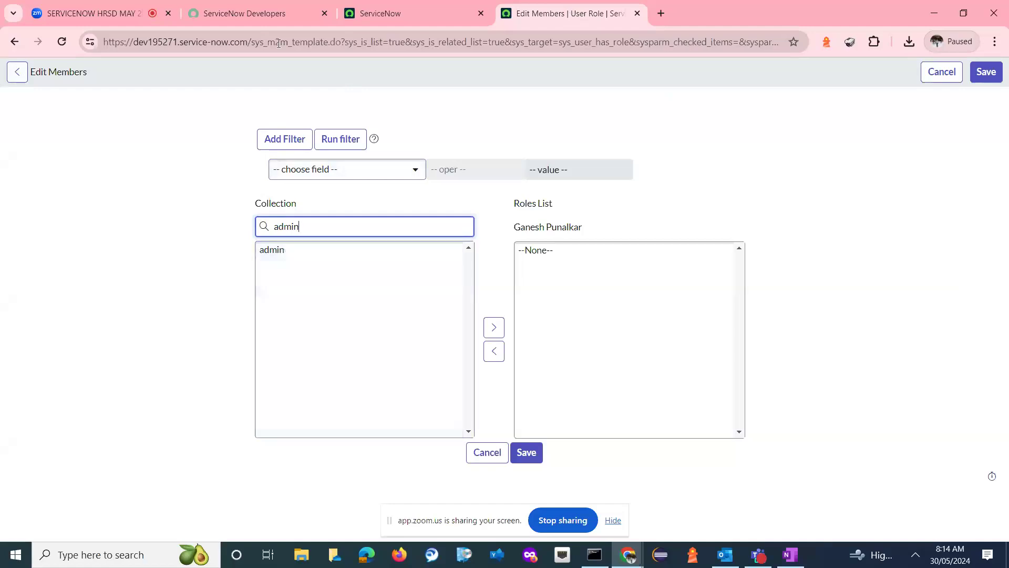
- Find Plugins through the navigation filter and open the Application Manager in the other ServiceNow window
click(371, 17)
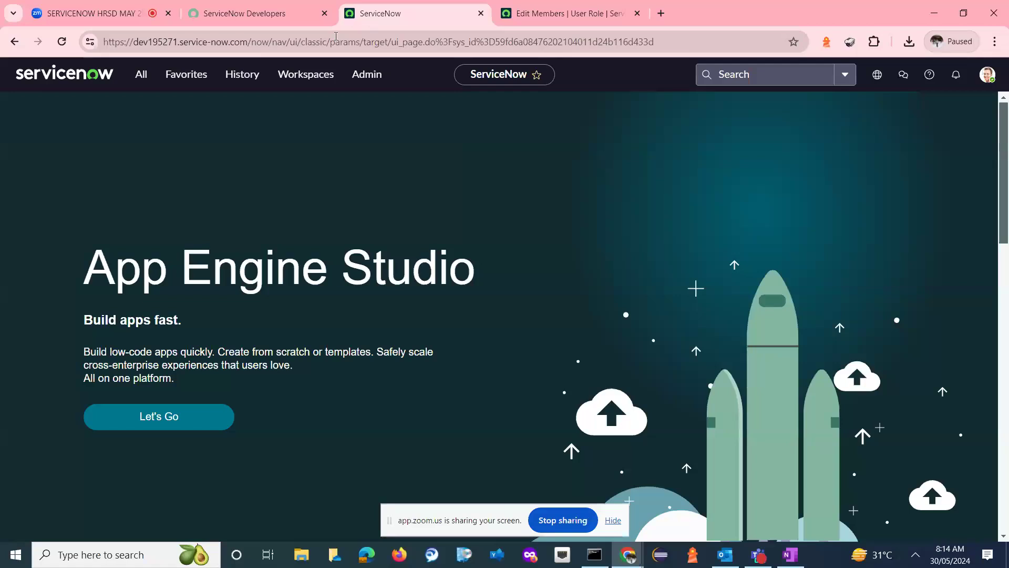
click(150, 75)
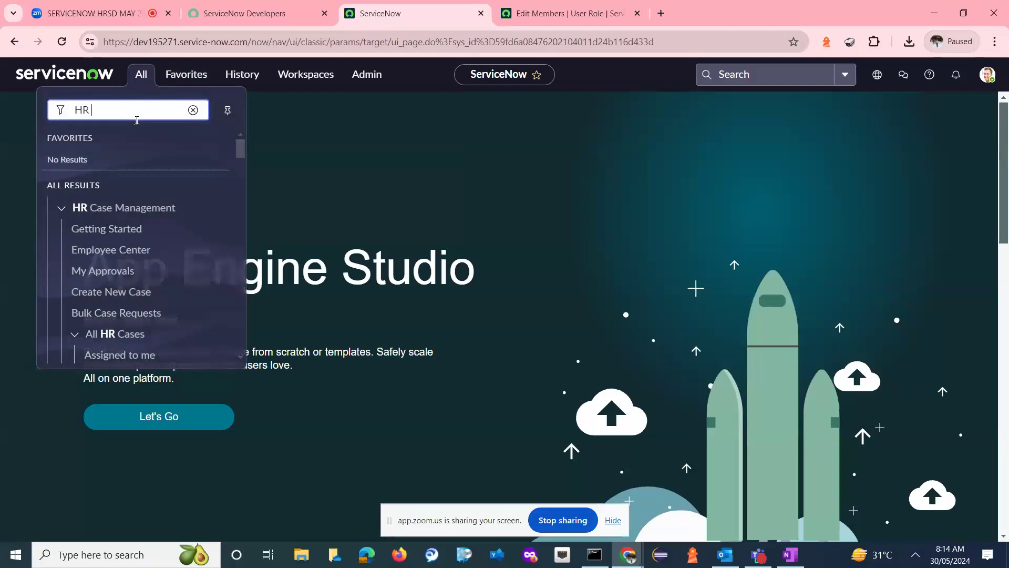
key(ctrl+a)
text(plugin)
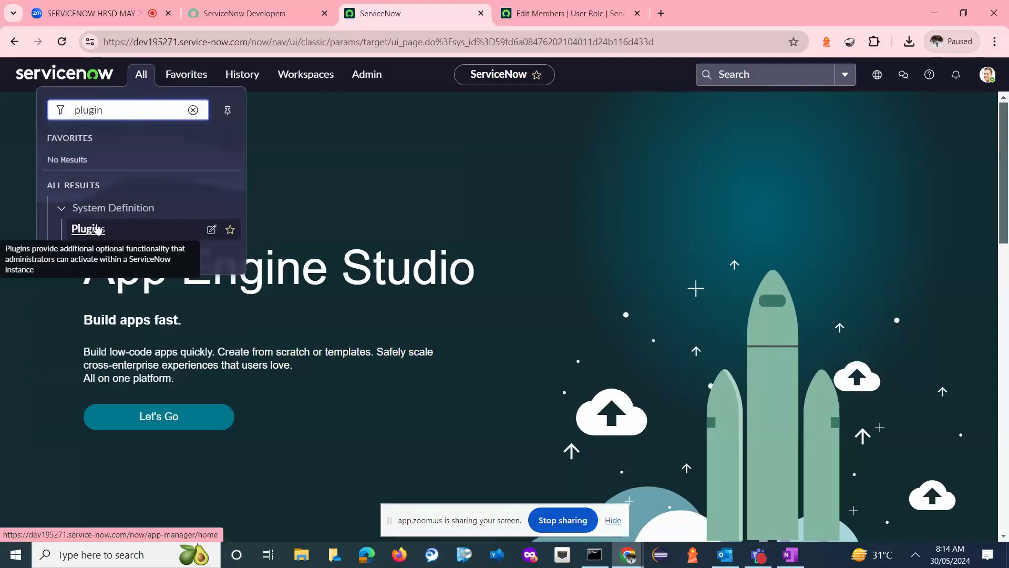
click(96, 229)
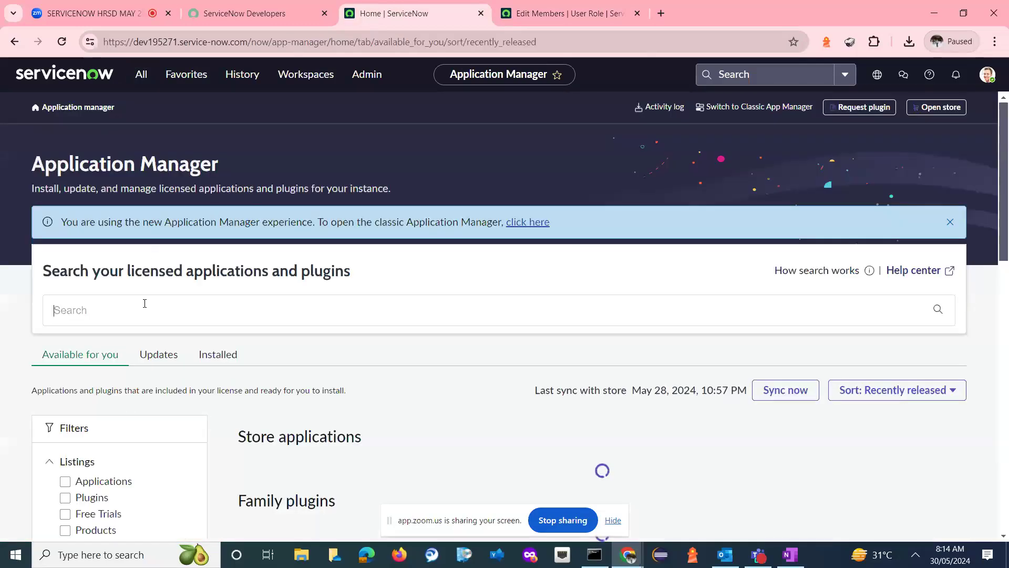
- Open the System Administrator's own user profile and change the form to the Default view
click(988, 76)
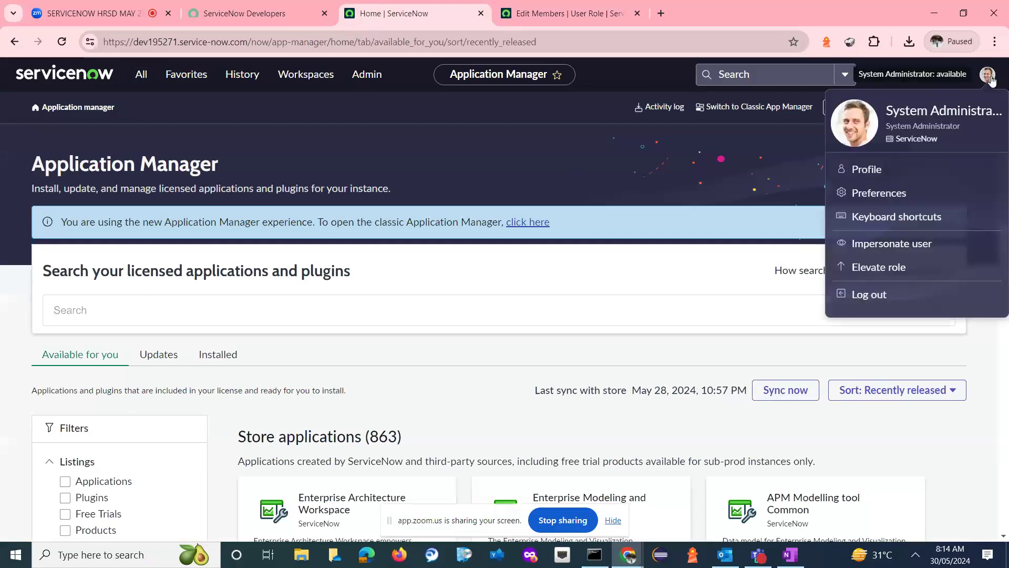
click(879, 168)
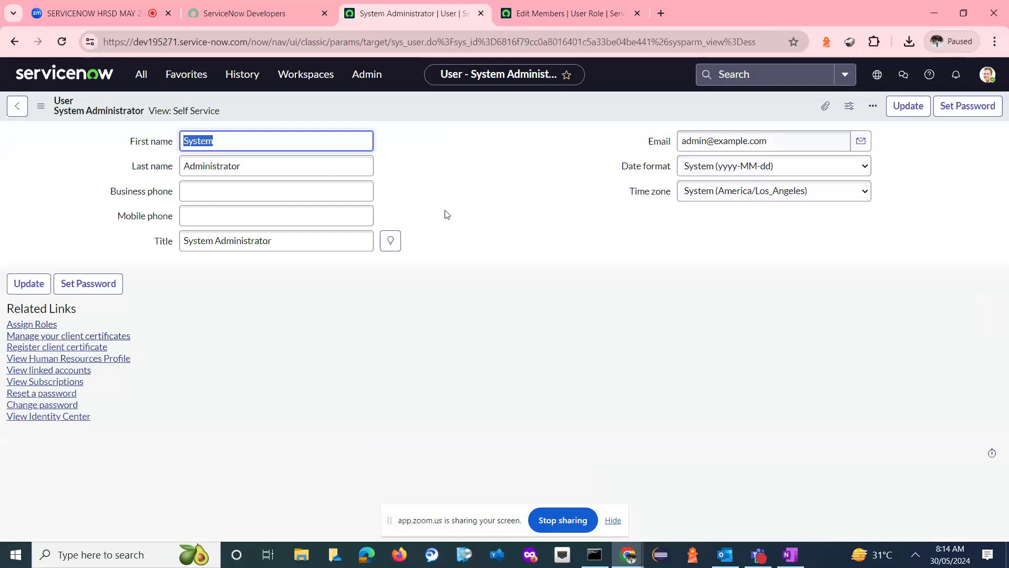
click(46, 111)
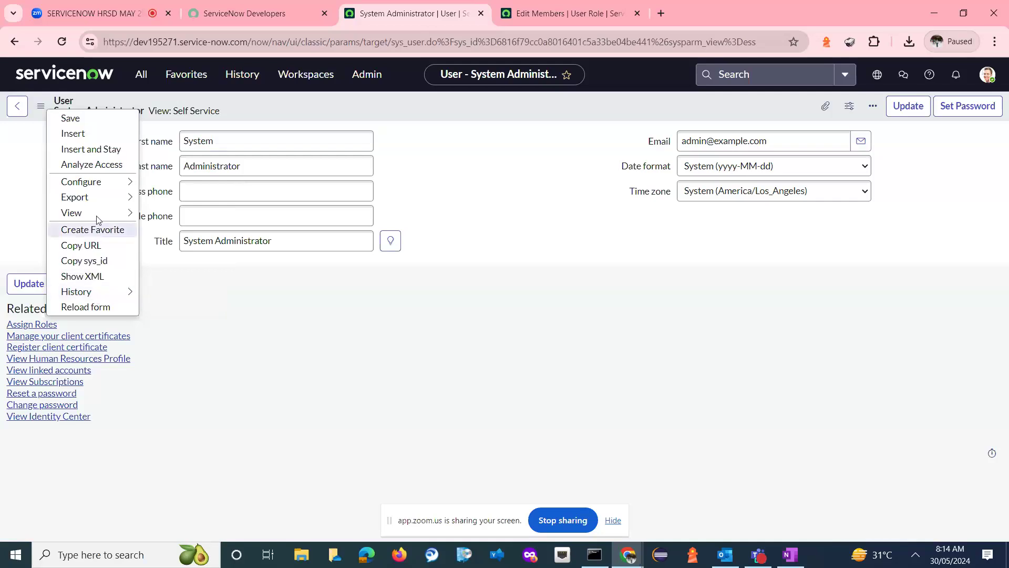
mouse_move(97, 213)
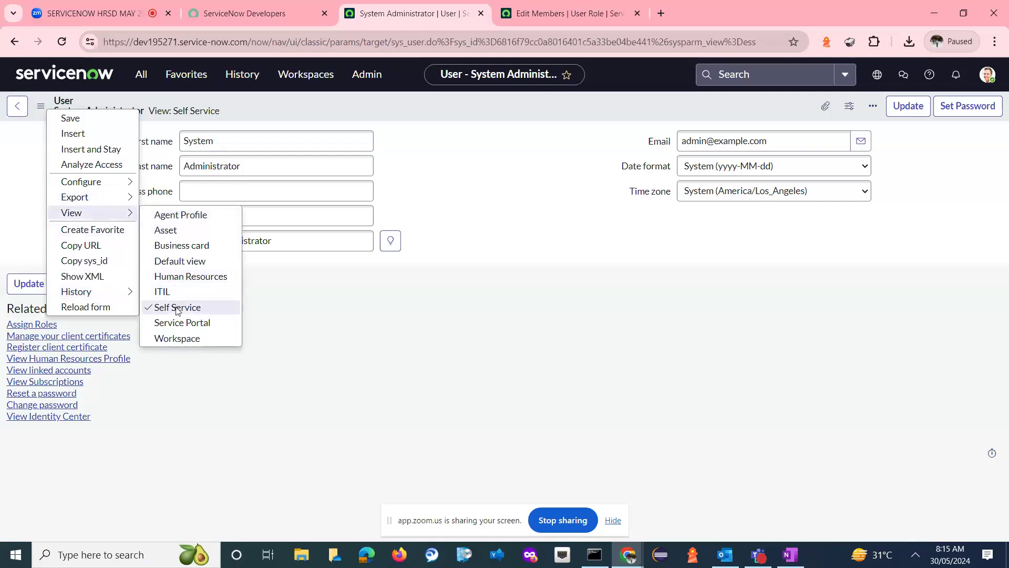
click(195, 263)
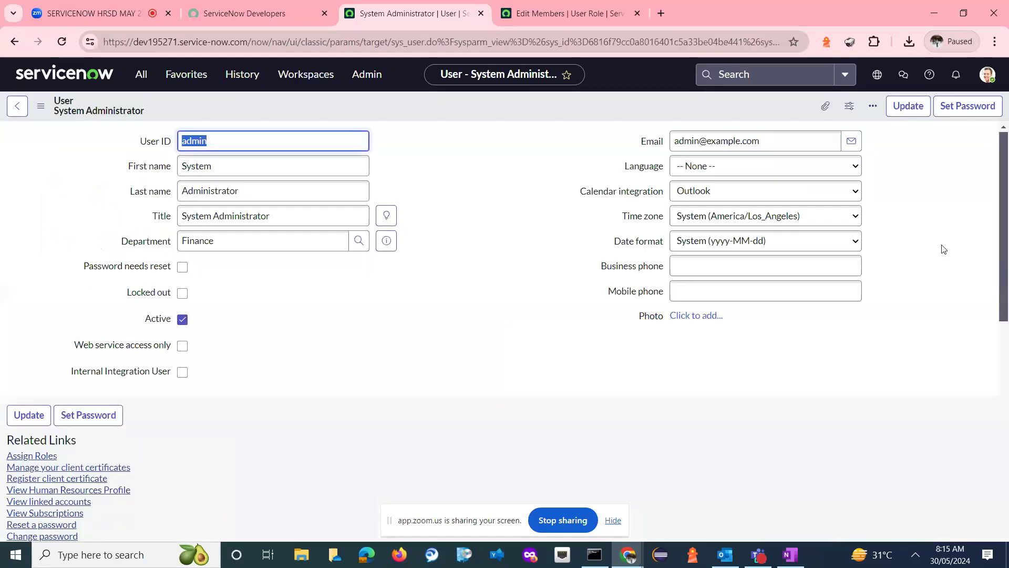
- Examine the roles and groups assigned to the System Administrator, including the sn_hr_sp.esc_admin role
drag(1004, 176, 1008, 344)
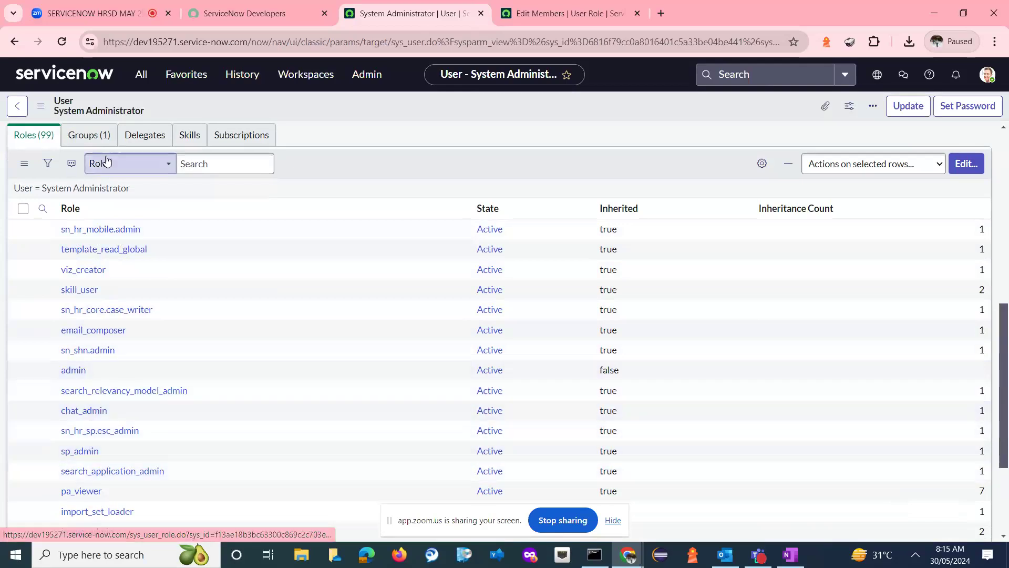
click(90, 138)
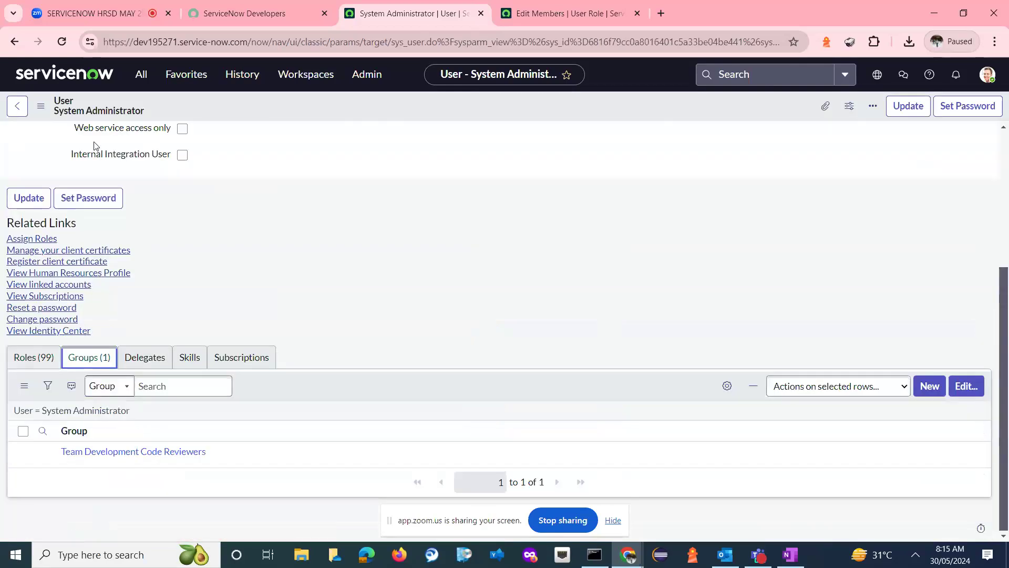
click(31, 360)
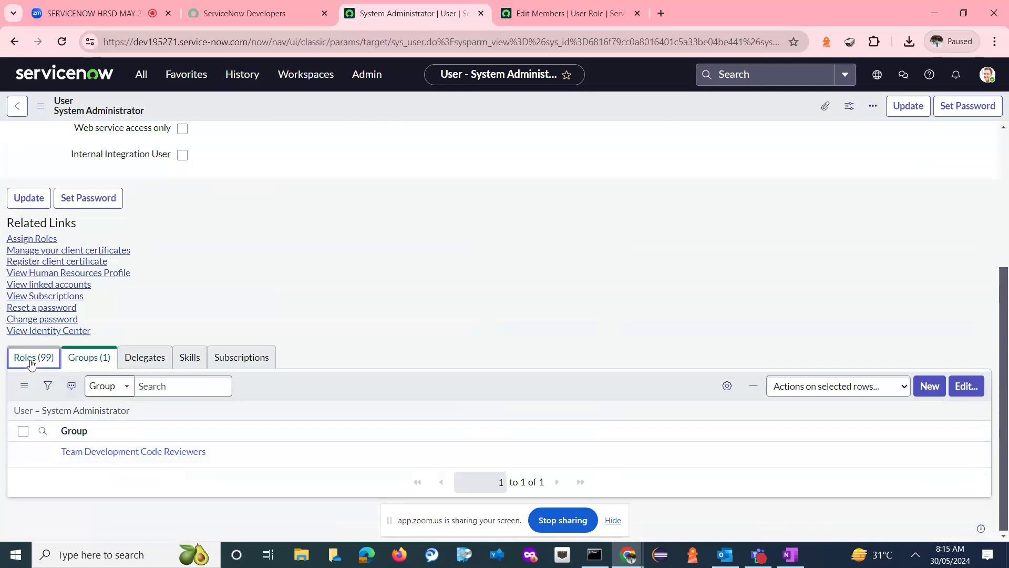
drag(1006, 250, 1007, 411)
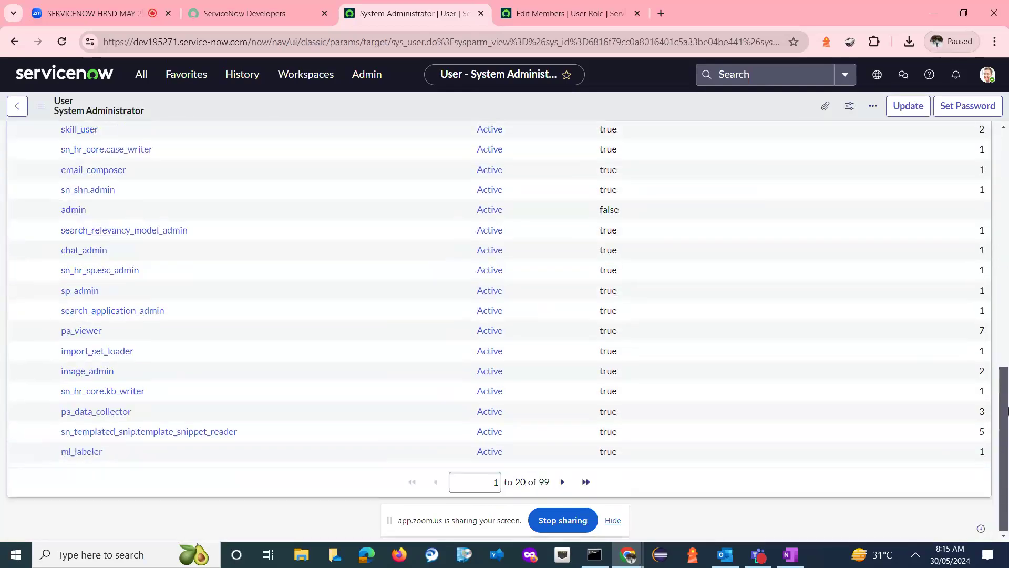
scroll(311, 404, up, 1)
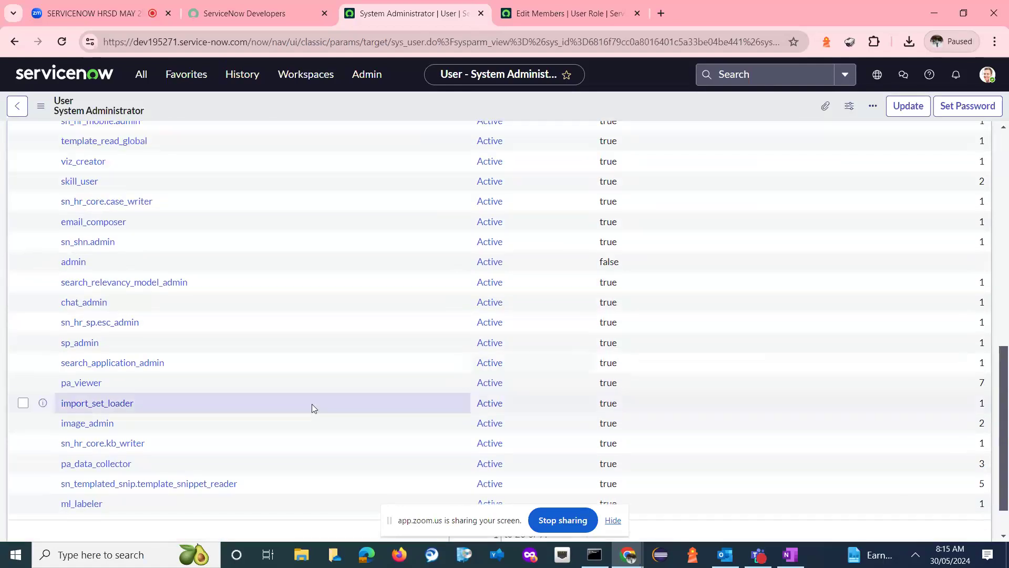
click(146, 324)
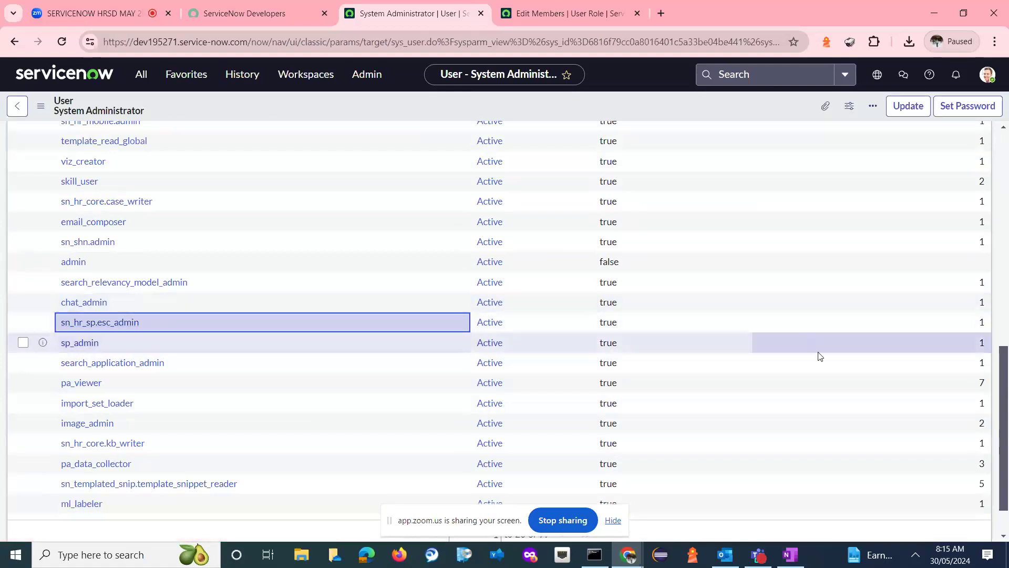
- Filter the System Administrator's roles by names starting with sn_hr and copy the role name sn_hr_core.admin
scroll(402, 245, up, 2)
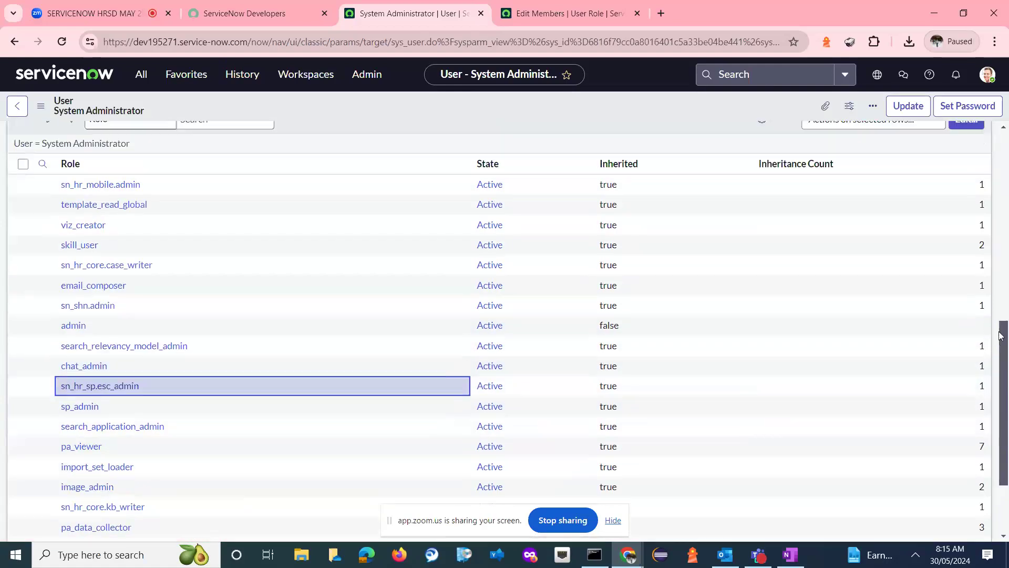
click(43, 198)
click(43, 199)
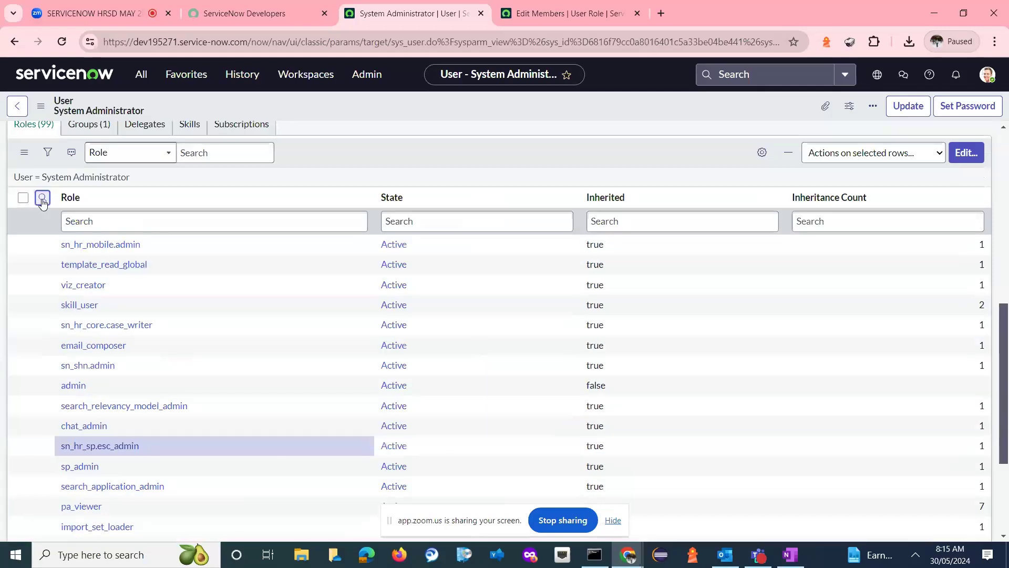
text(sn_hr)
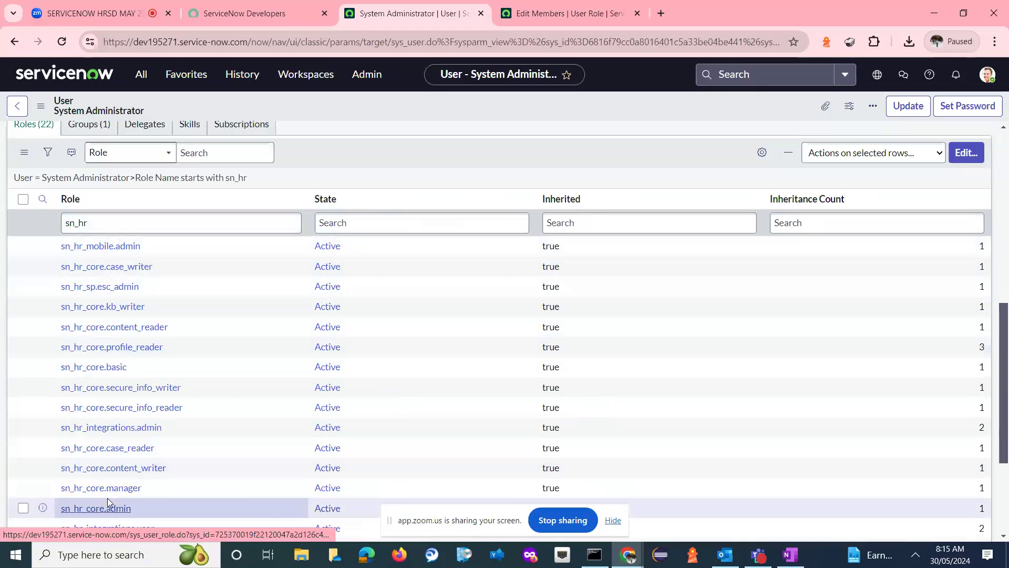
scroll(198, 404, down, 2)
click(23, 337)
drag(138, 443, 63, 450)
key(ctrl+c)
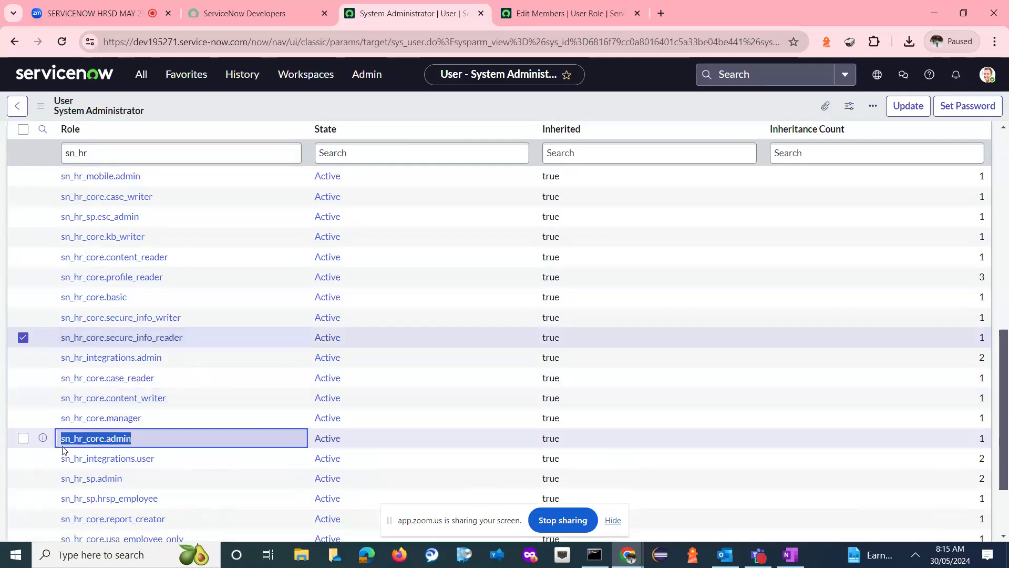
- Add the sn_hr_core.admin role to the new user's roles list, save it and update the user record
click(570, 15)
double_click(334, 226)
key(ctrl+v)
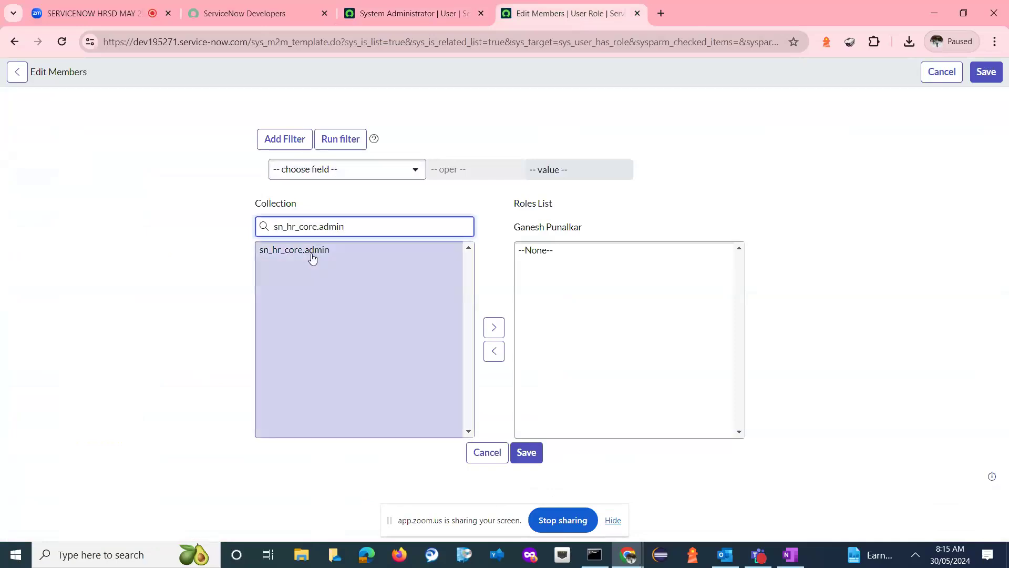
click(312, 257)
click(491, 327)
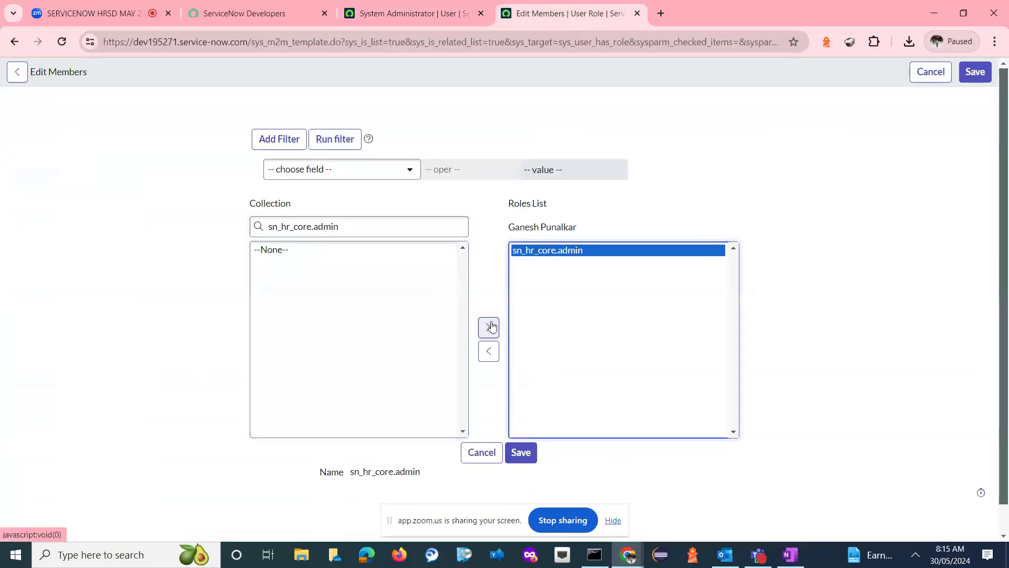
click(530, 453)
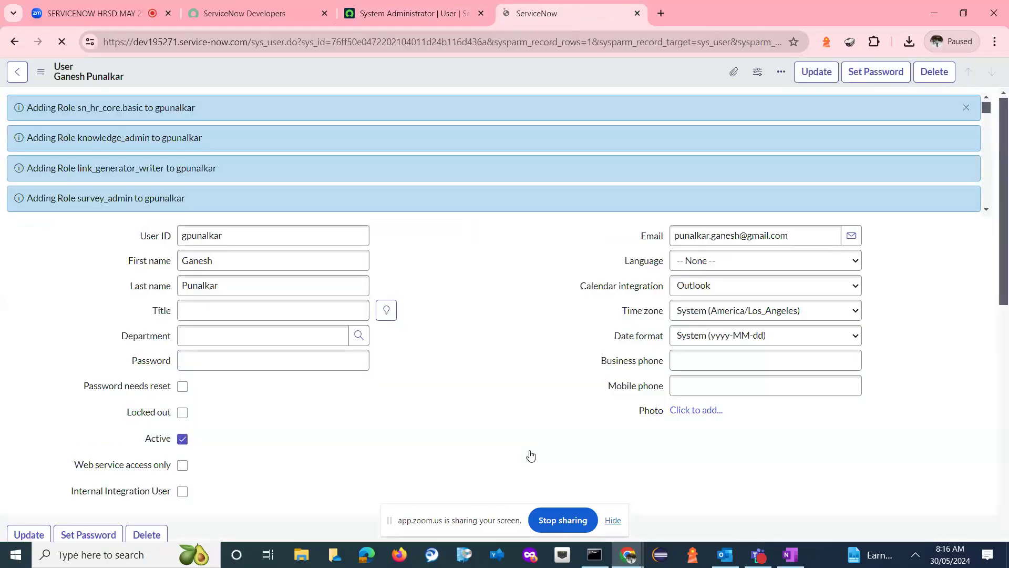
click(820, 76)
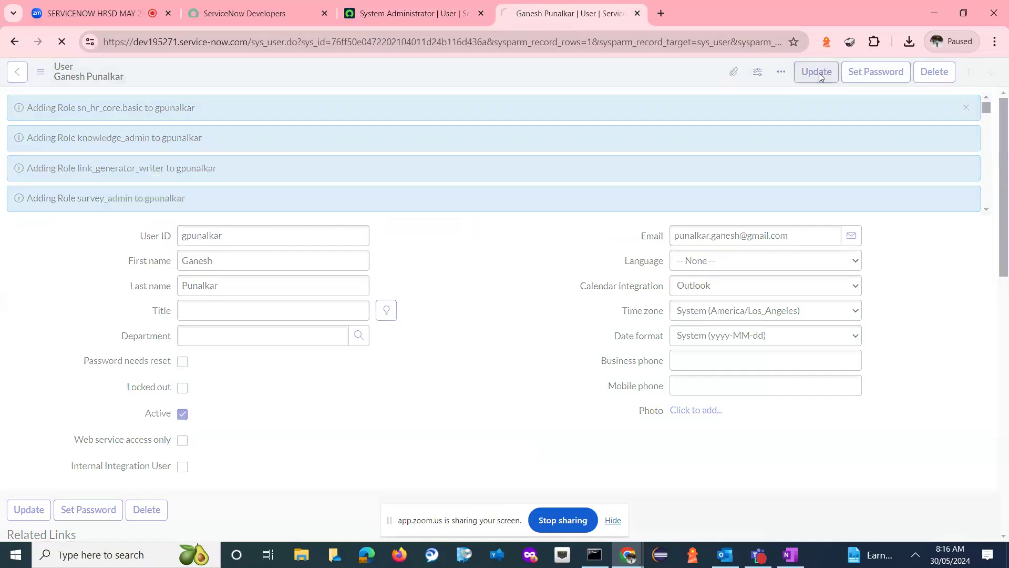
- Elevate the System Administrator's session with the security_admin role
click(421, 17)
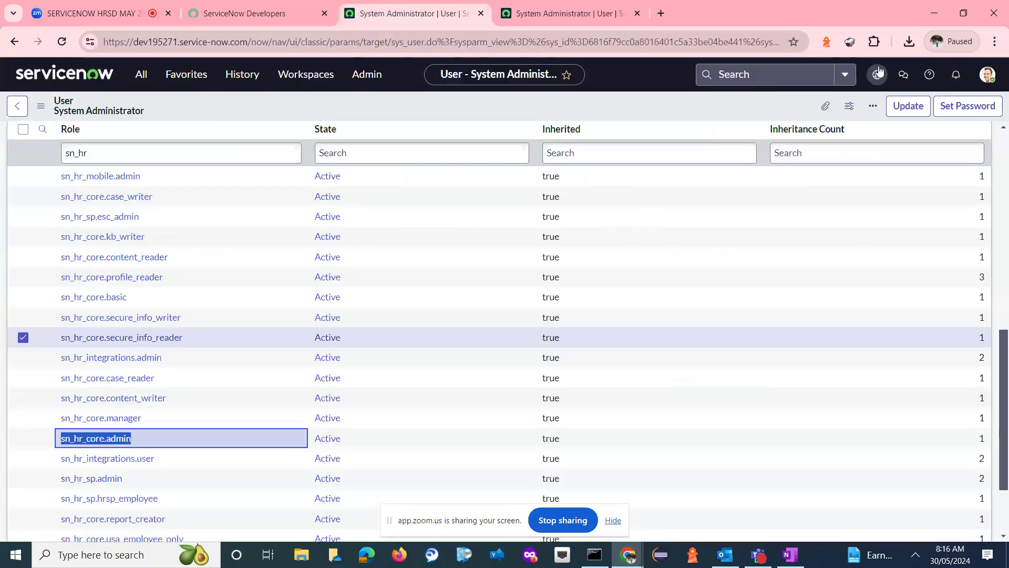
click(991, 75)
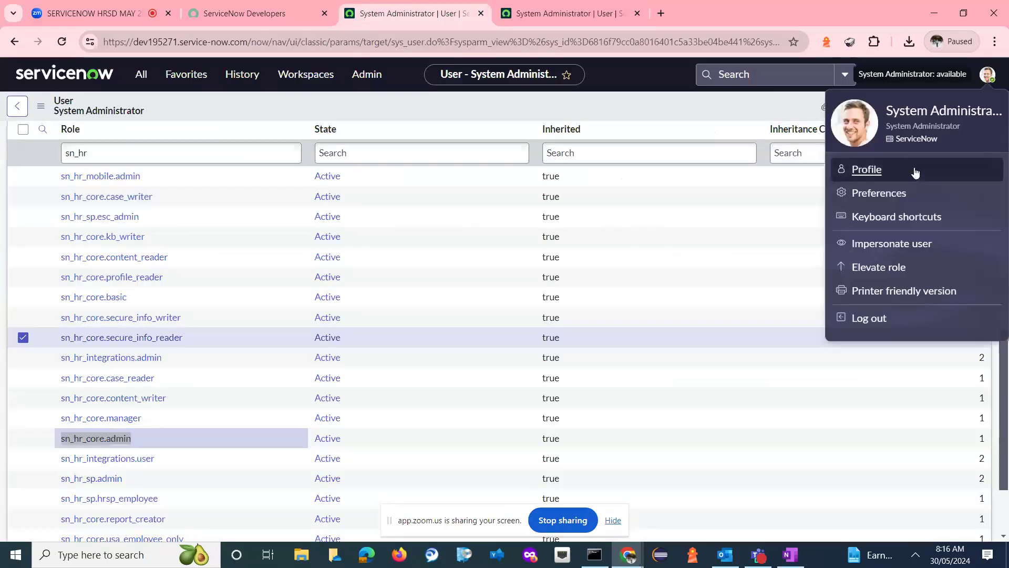
click(892, 272)
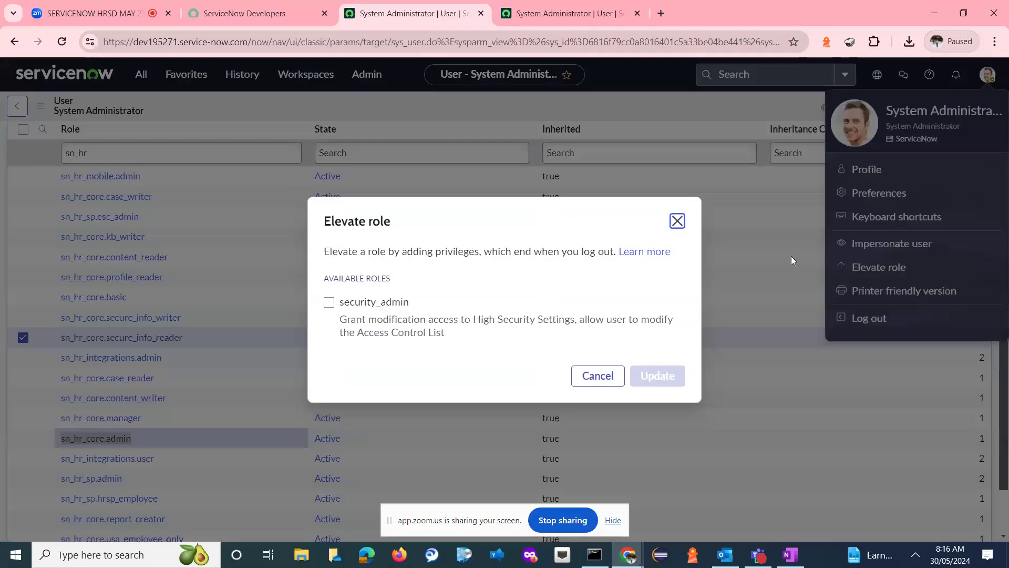
click(390, 305)
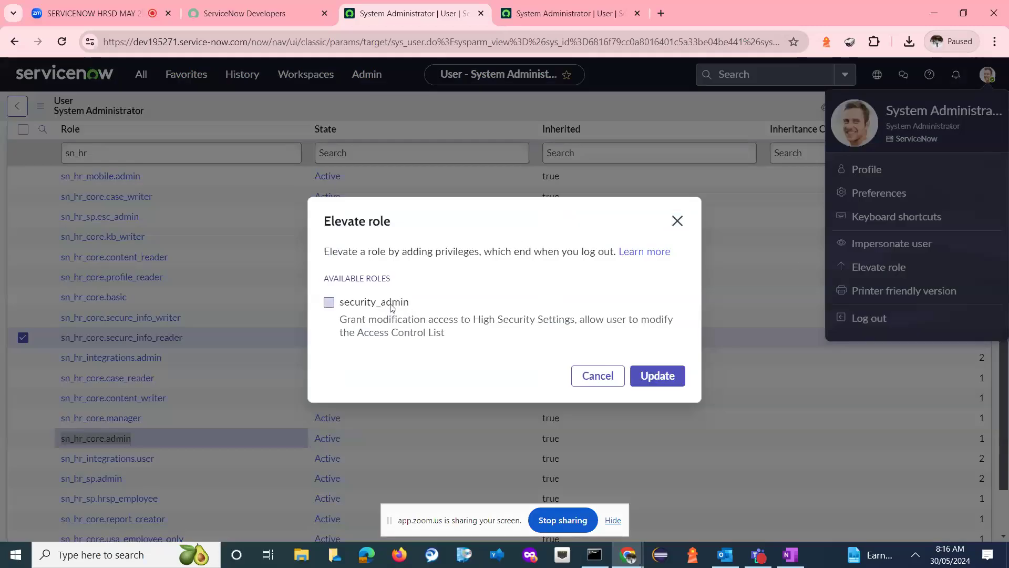
click(656, 378)
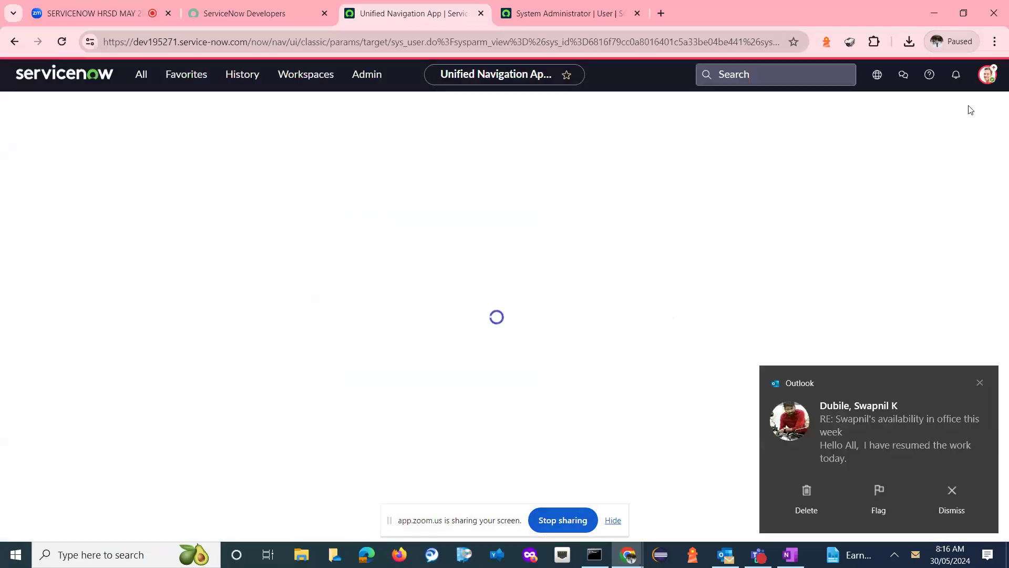
- Impersonate the user who was given the sn_hr_core.admin role, searching by the user ID
click(988, 74)
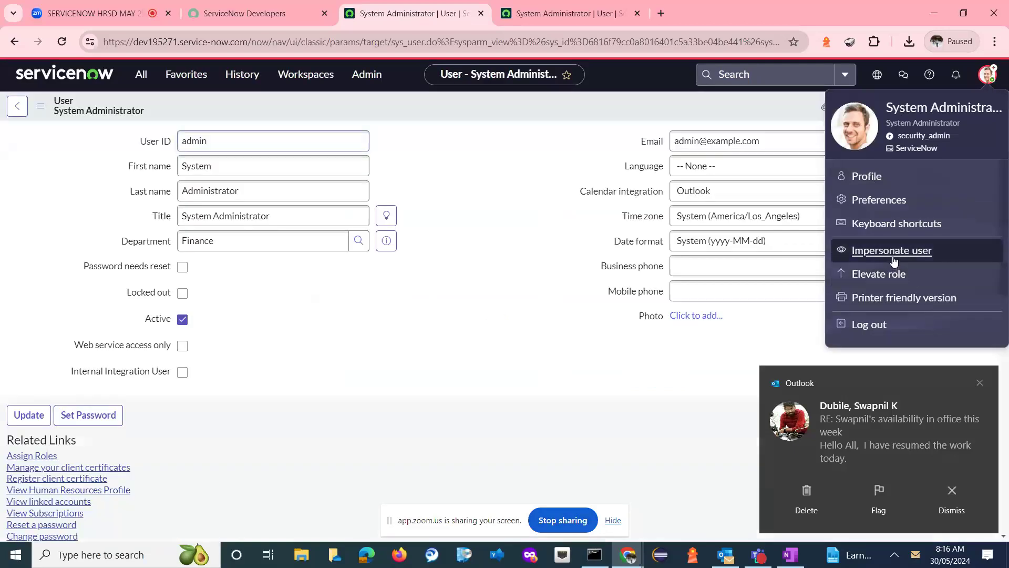
click(893, 258)
click(465, 227)
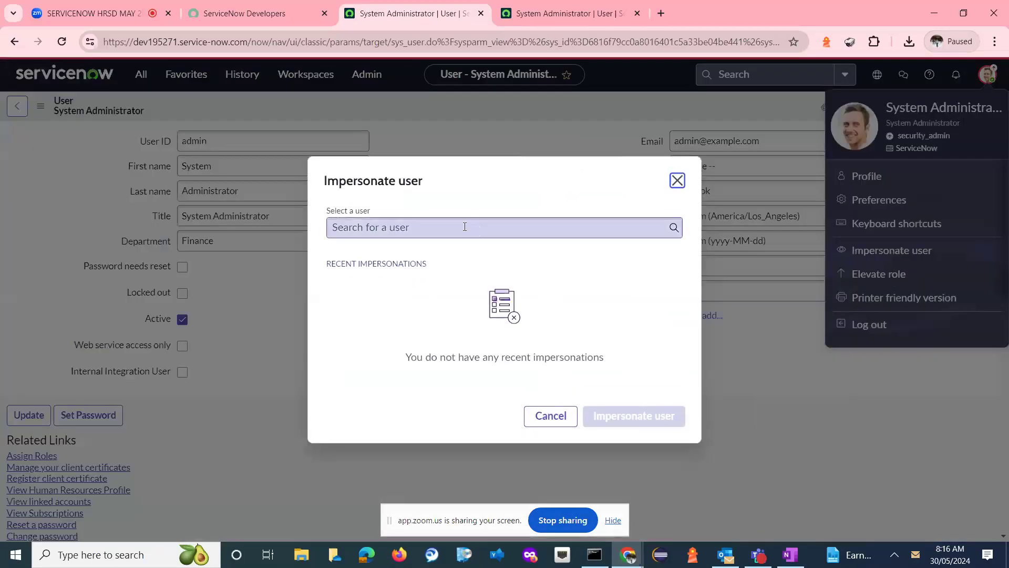
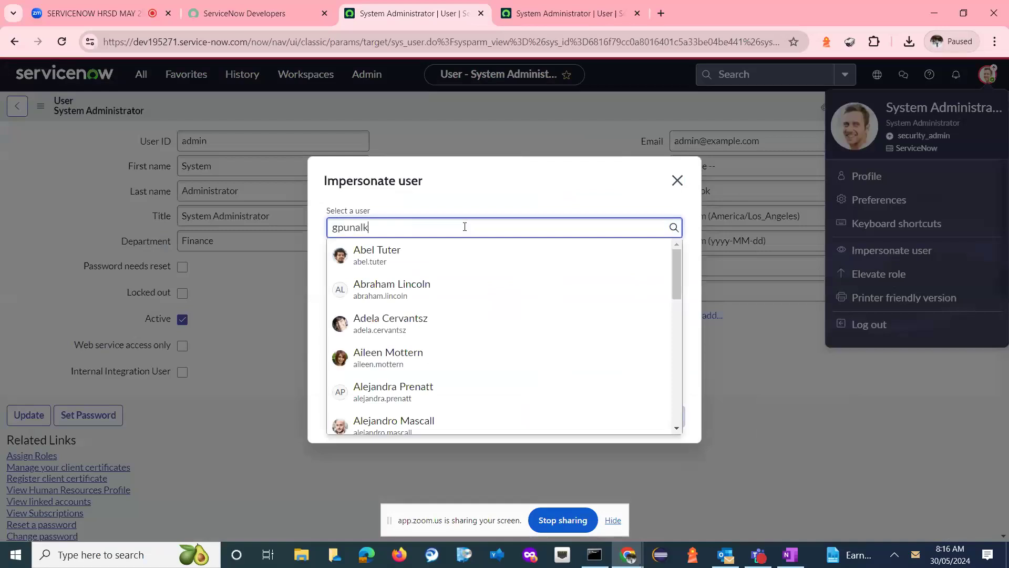
click(405, 262)
click(635, 420)
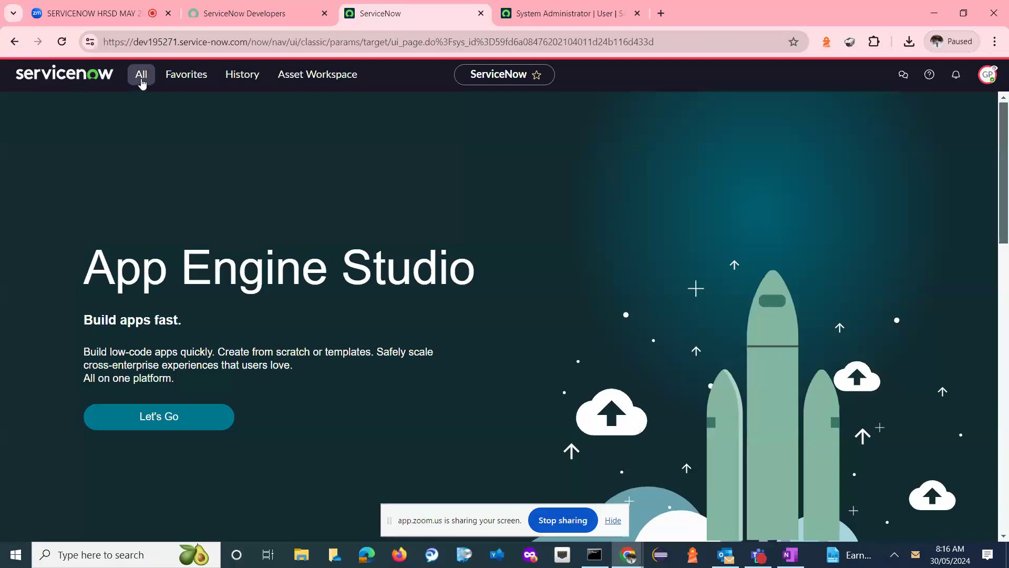
- Dismiss the introductory tour and filter the application navigator by Hr to check the impersonated user's HR modules
click(142, 75)
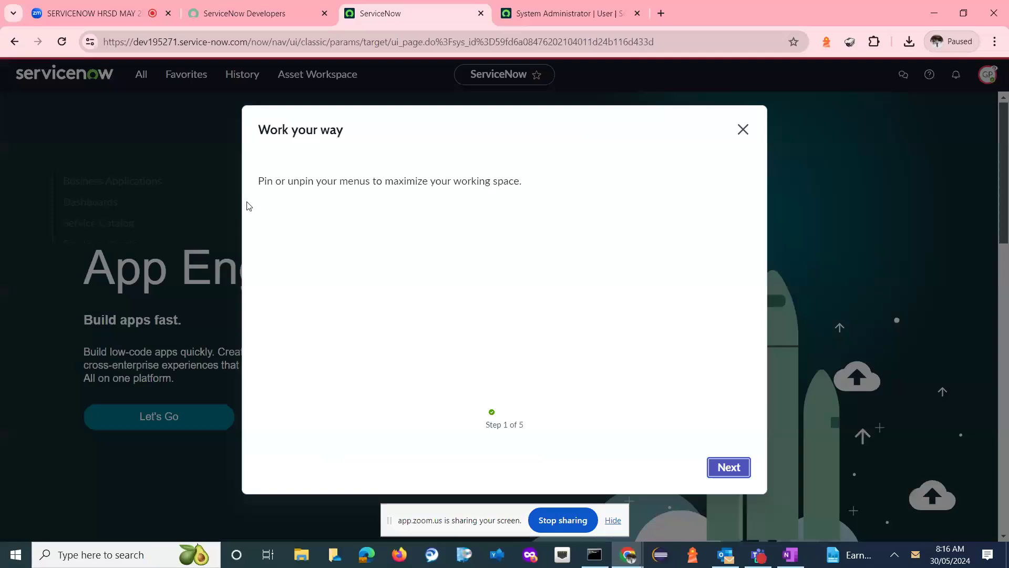
click(743, 130)
click(147, 77)
drag(245, 188, 243, 164)
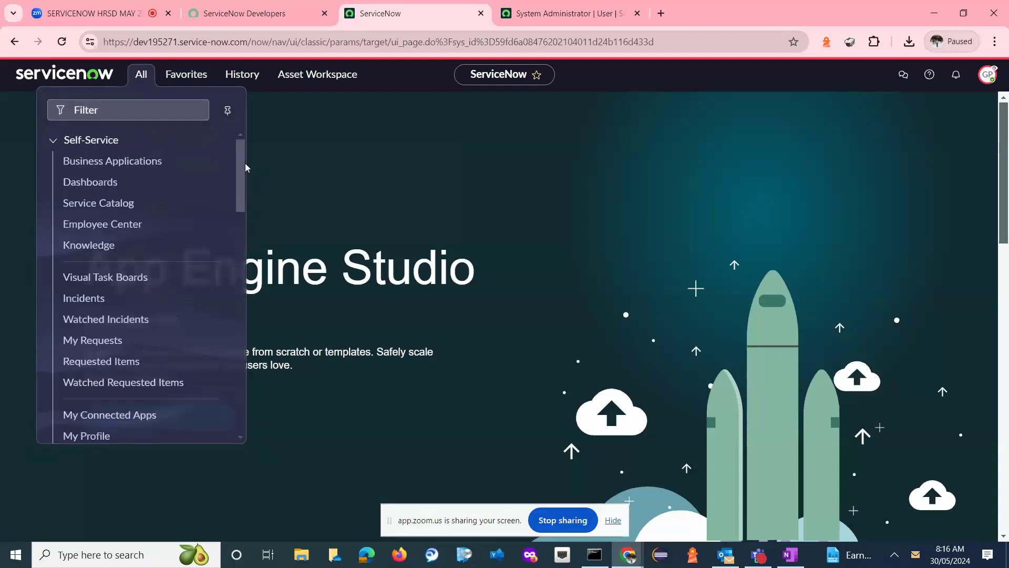
click(149, 109)
text(Hr)
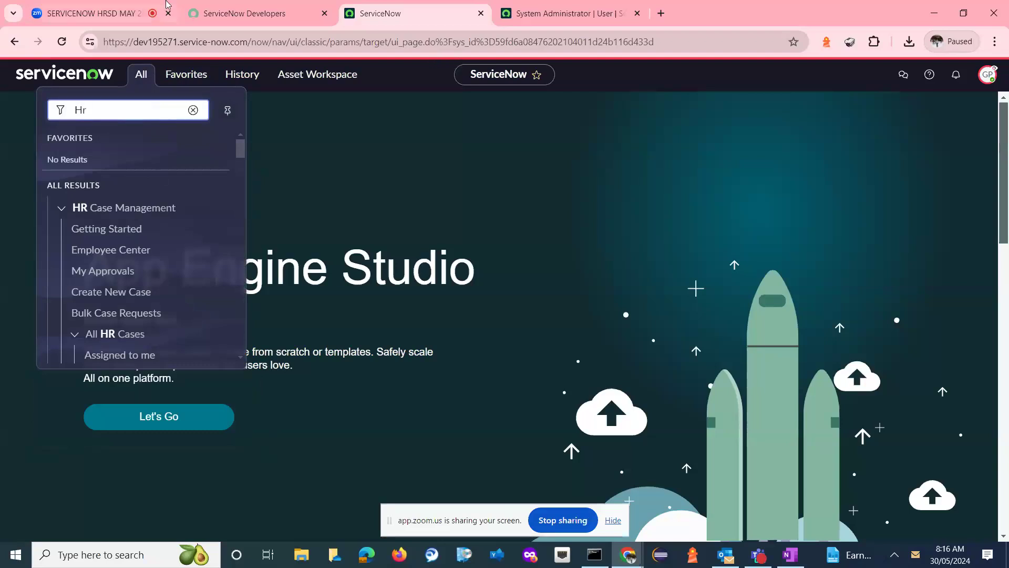
click(99, 16)
click(592, 181)
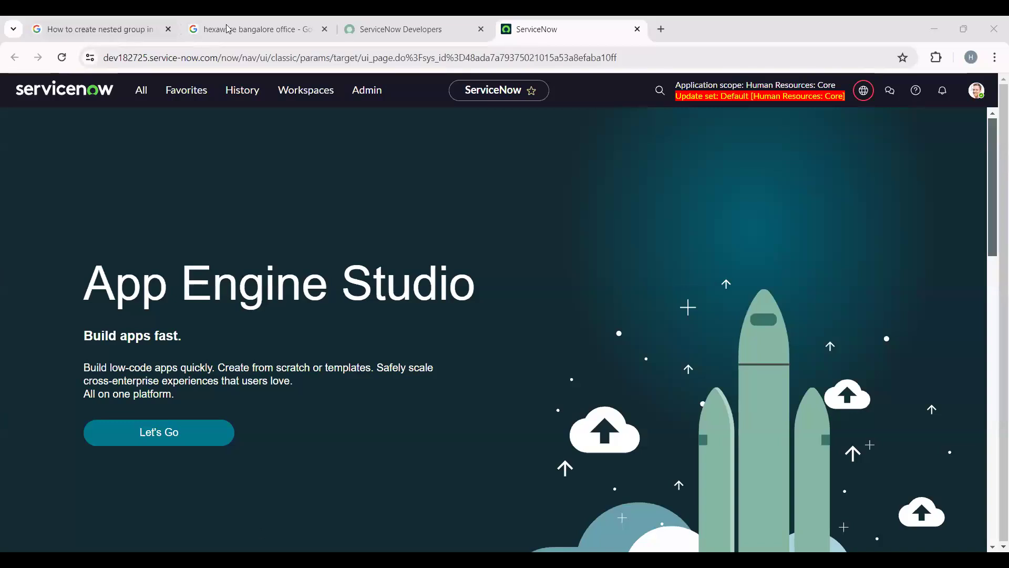
- Filter the application navigator of the second instance by hr and look through the listed HR modules
click(133, 93)
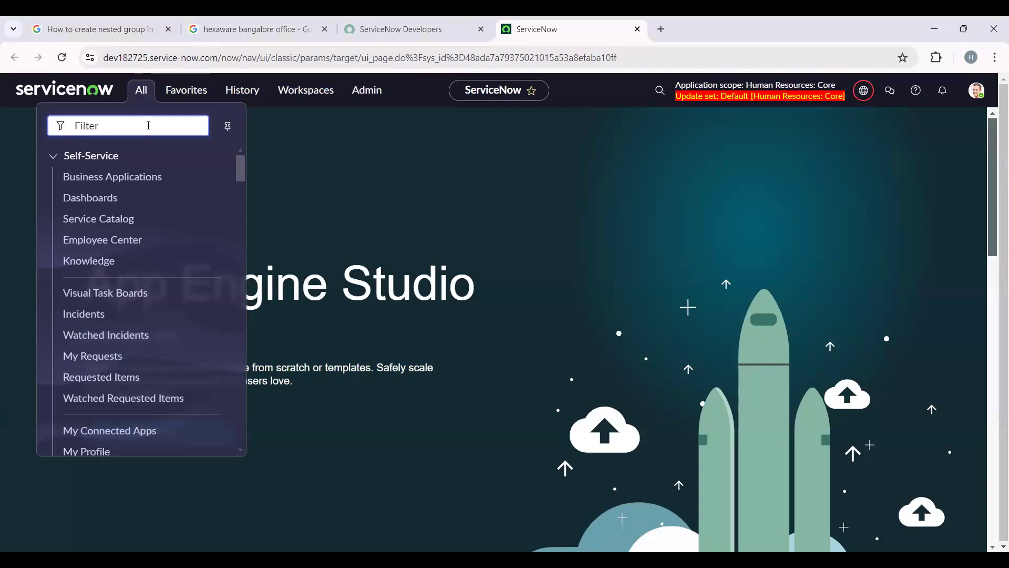
text(hr)
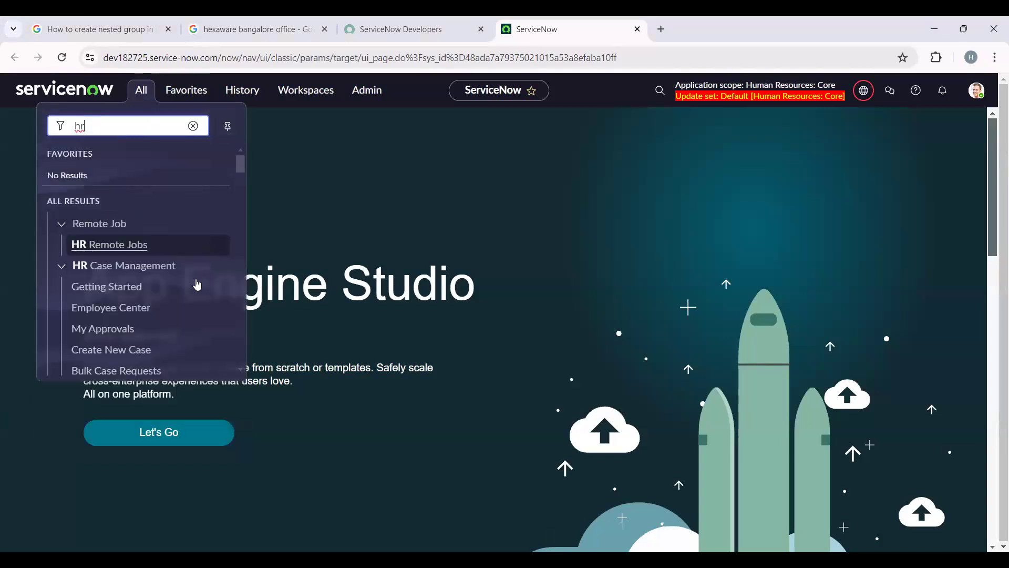
scroll(198, 286, down, 5)
scroll(184, 295, down, 6)
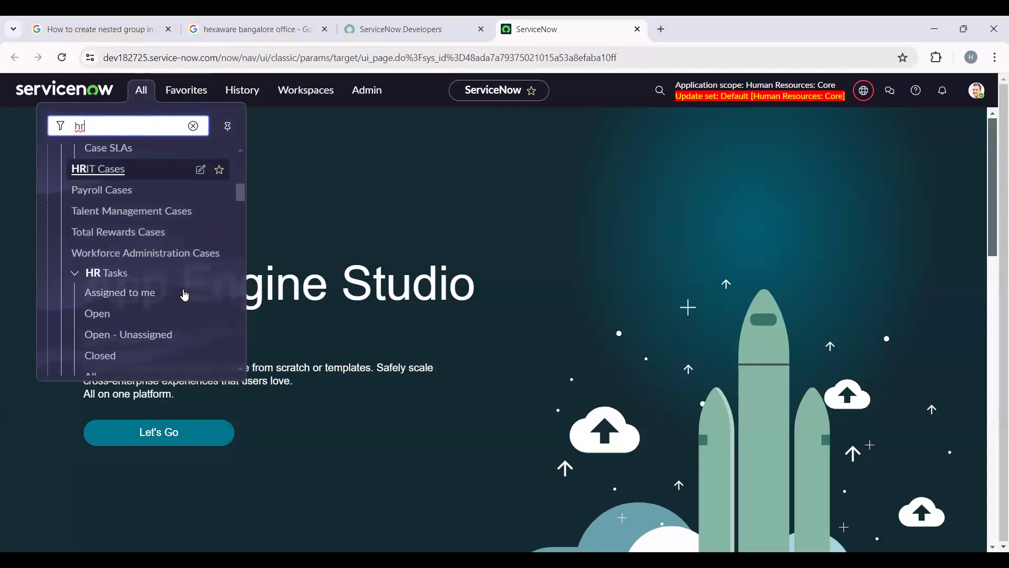
scroll(171, 308, down, 8)
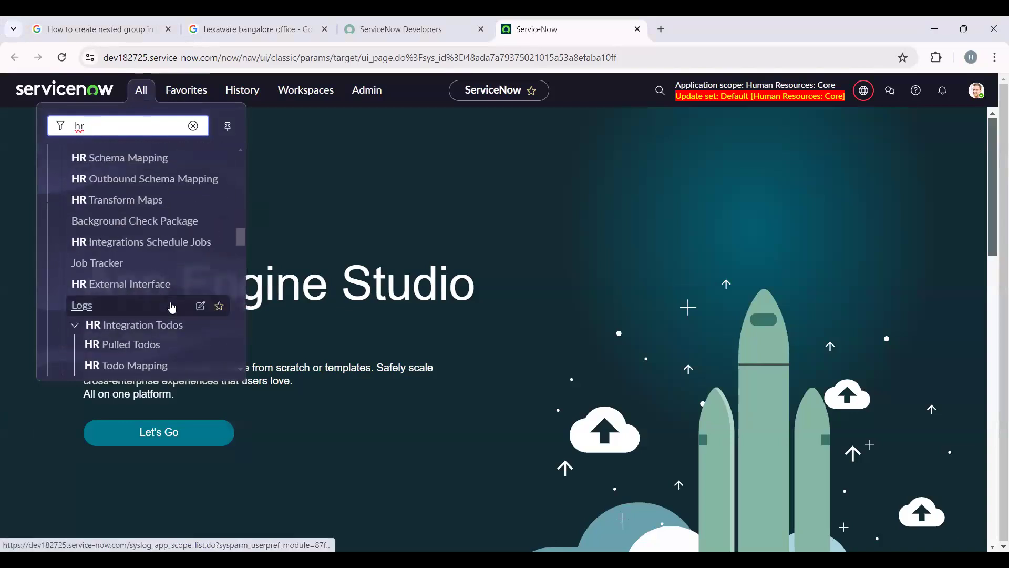
scroll(172, 307, down, 6)
scroll(171, 307, down, 6)
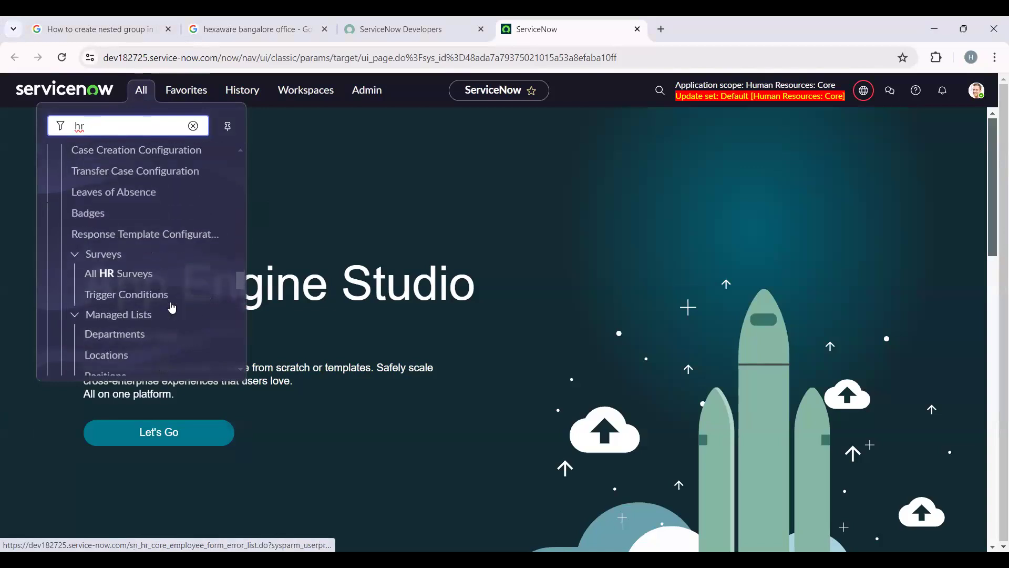
scroll(172, 308, down, 4)
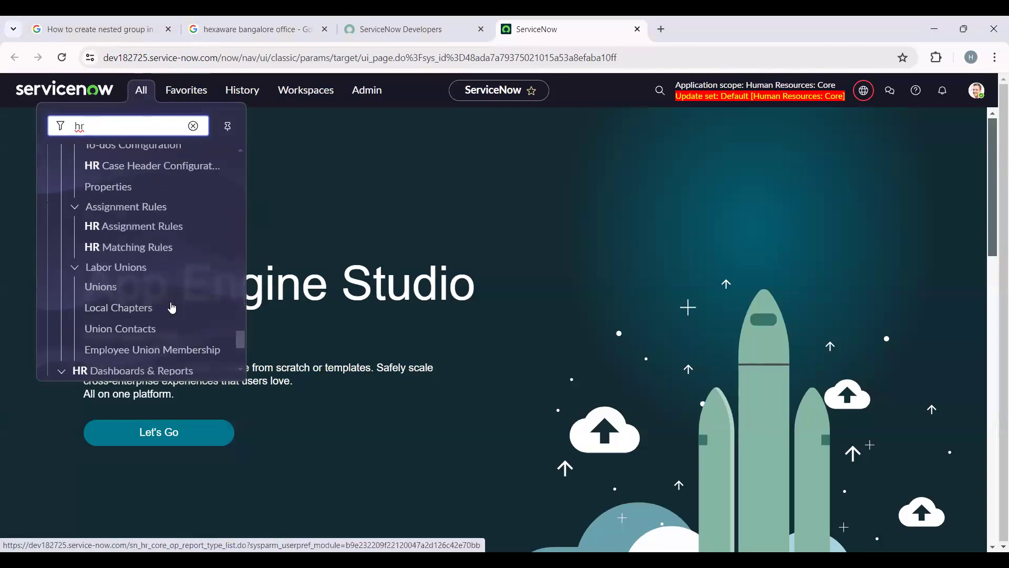
scroll(169, 306, up, 5)
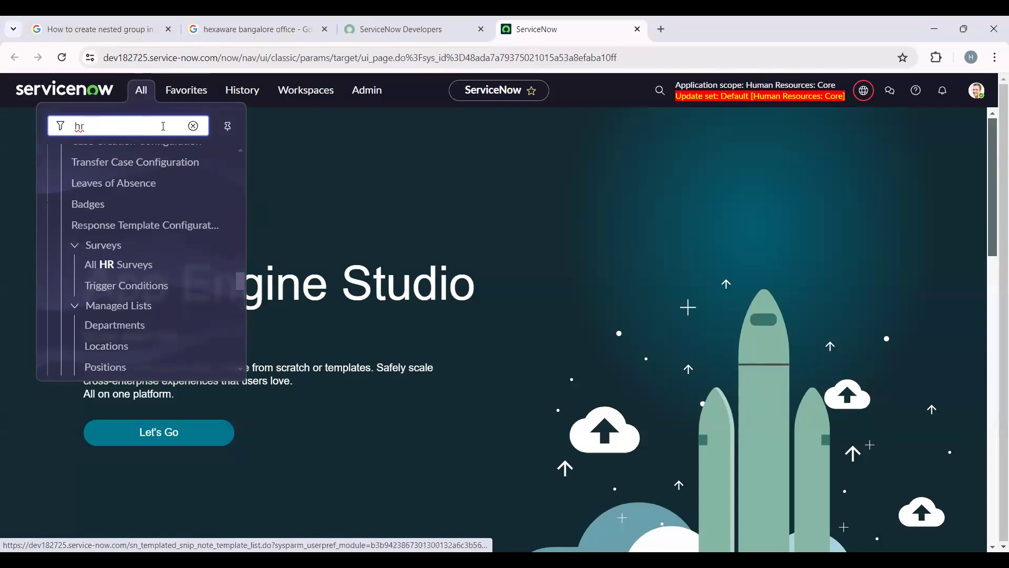
- Filter the application navigator by topic and open Topics and Topic Configuration in separate new tabs
click(192, 126)
text(topic)
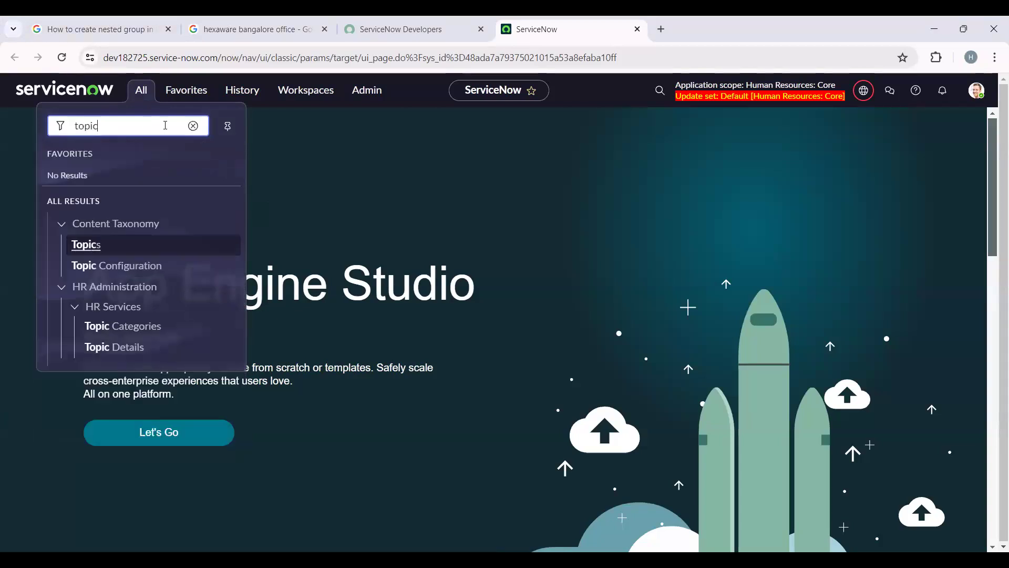
right_click(112, 255)
click(132, 260)
right_click(120, 265)
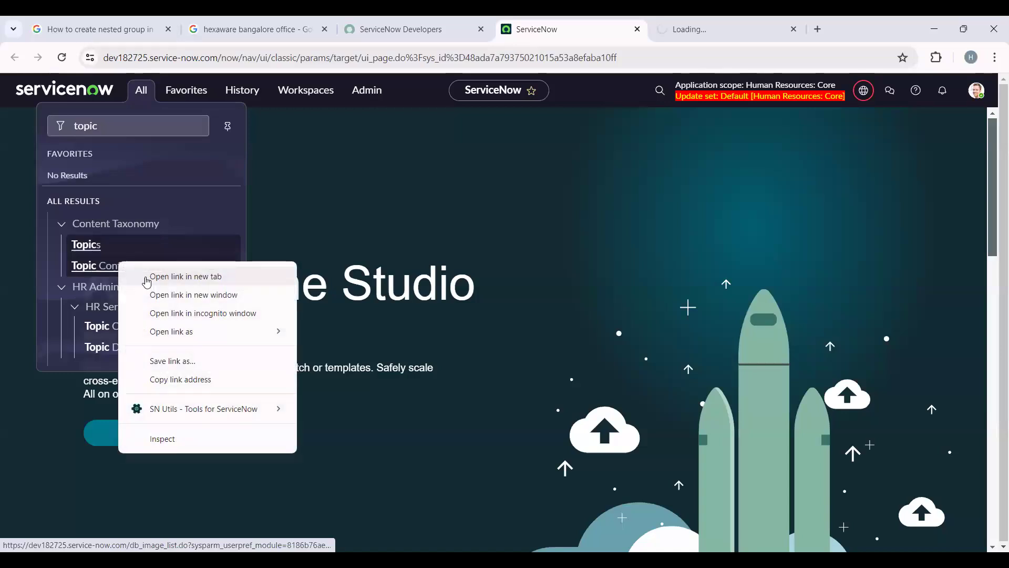
click(153, 274)
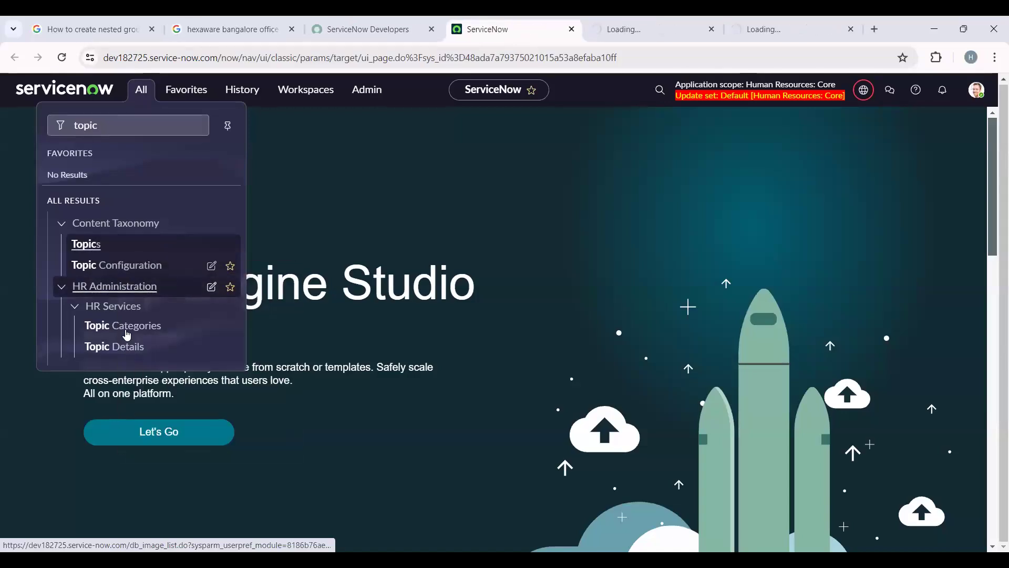
- Open the HR Services modules Topic Categories and Topic Details in separate new tabs
right_click(133, 351)
click(483, 348)
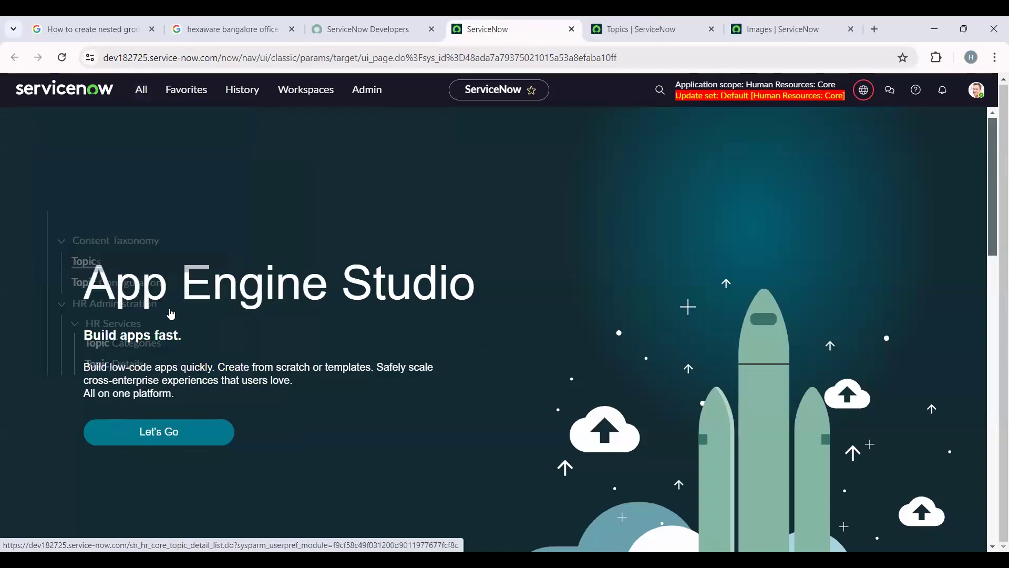
click(138, 88)
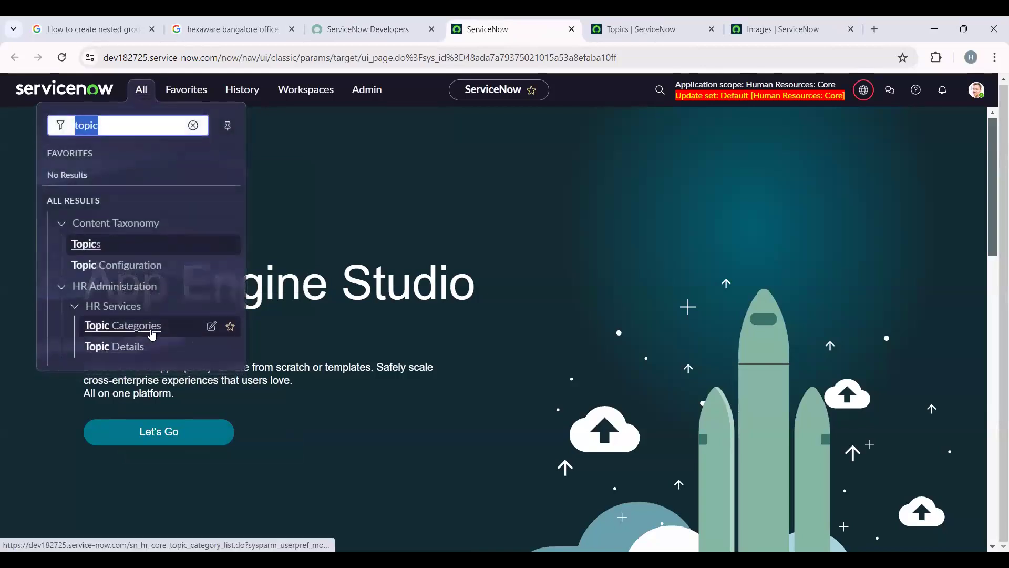
right_click(148, 326)
click(174, 339)
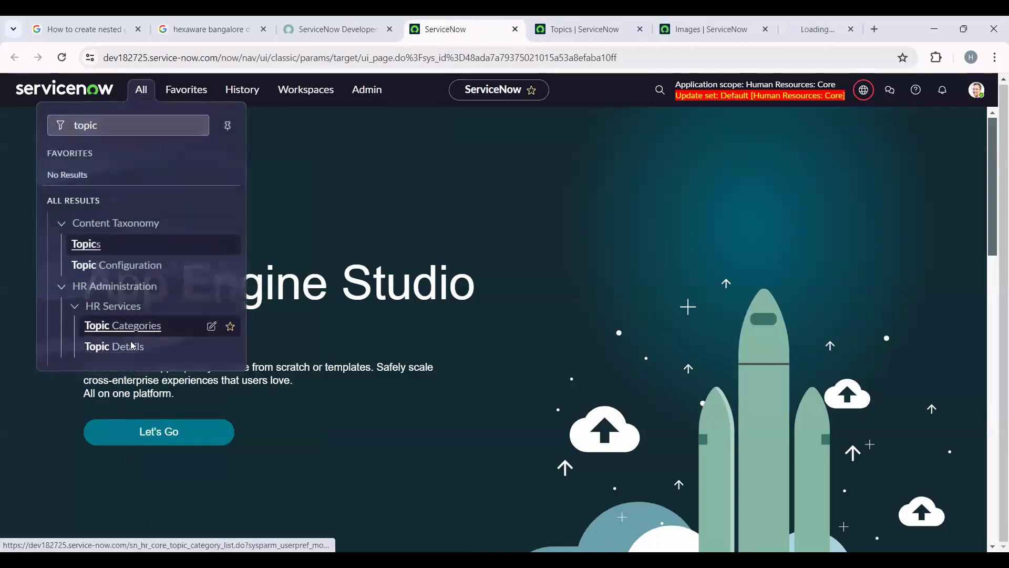
right_click(132, 346)
click(196, 165)
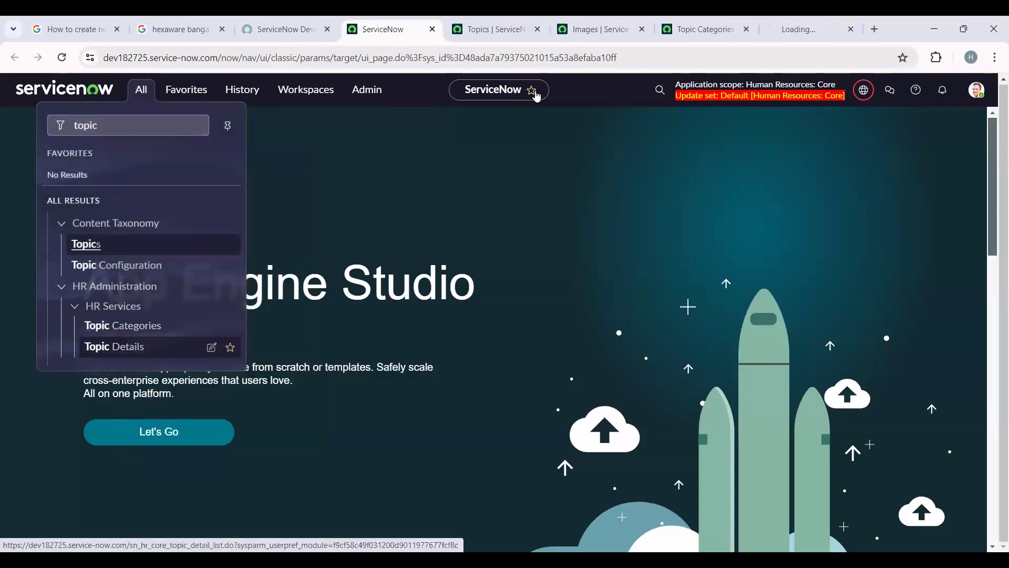
- Compare the Topic Categories list with the Topic Details list
click(699, 29)
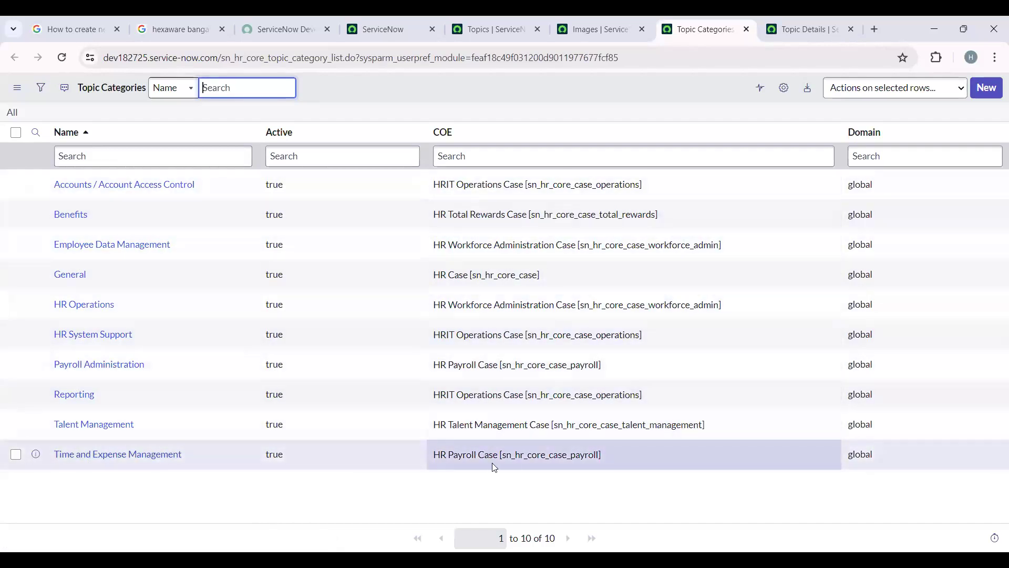
click(838, 21)
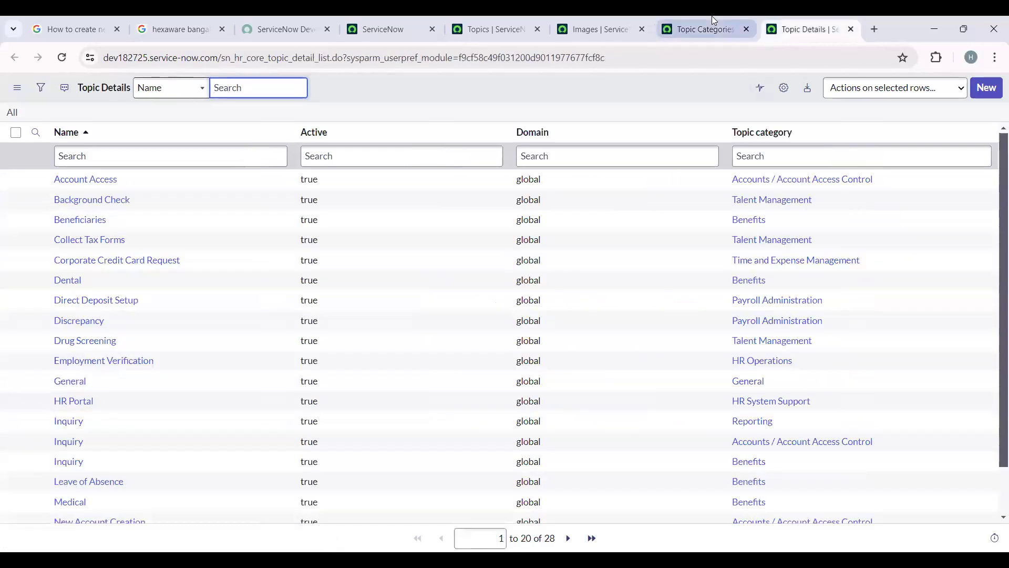
click(713, 21)
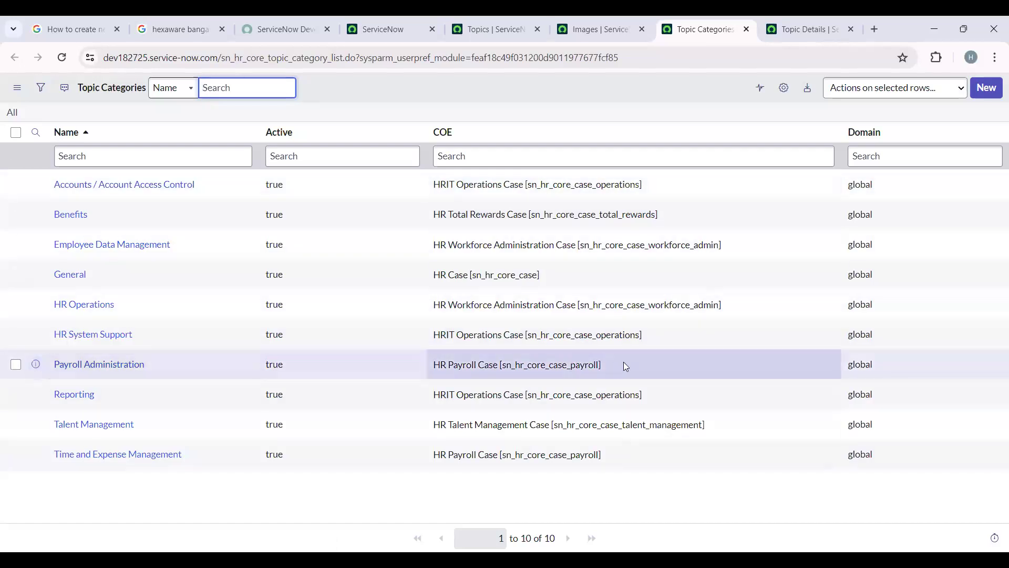
- Filter the Topic Categories list to the COE HR Payroll Case [sn_hr_core_case_payroll] and examine the matching rows' COE values
right_click(624, 364)
click(637, 371)
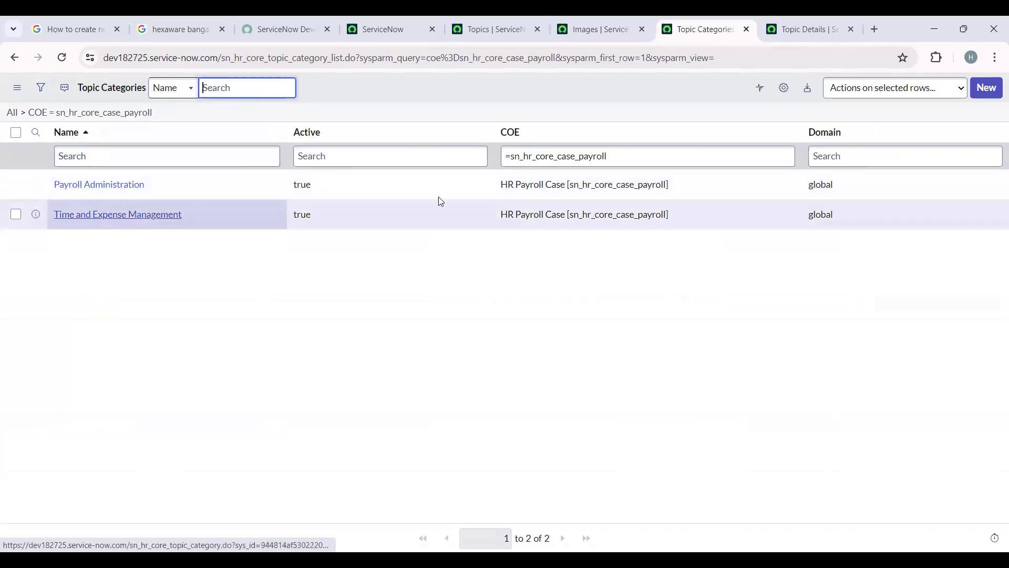
drag(491, 184, 689, 187)
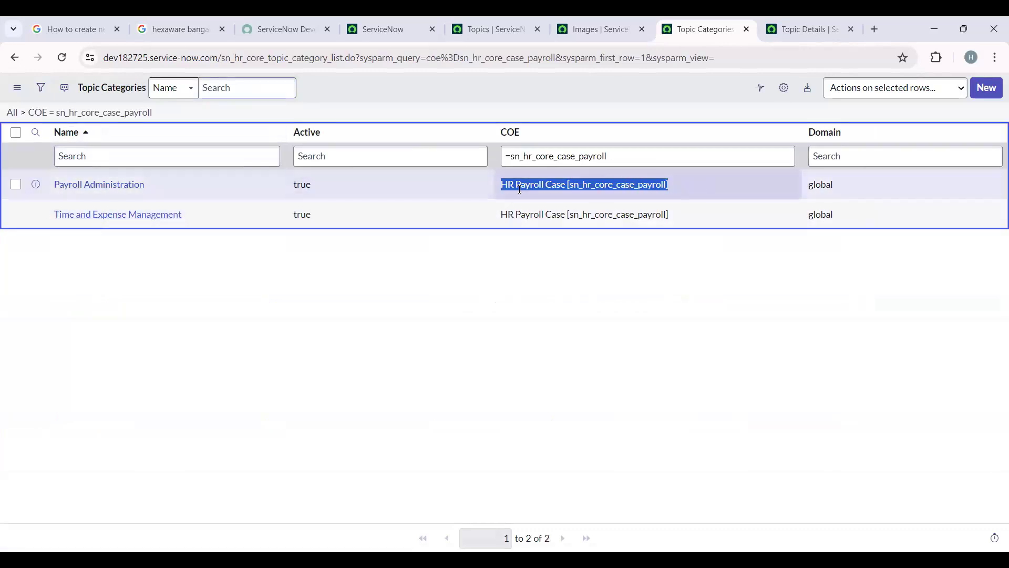
drag(499, 214, 690, 223)
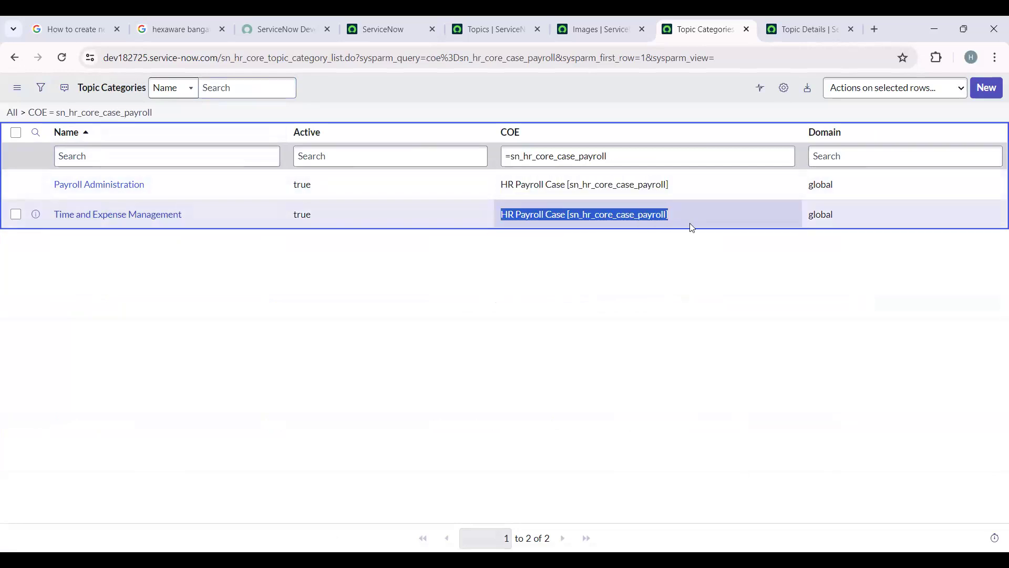
click(615, 318)
- Open the Payroll Administration and Time and Expense Management categories in separate tabs and review their related topic details
right_click(36, 184)
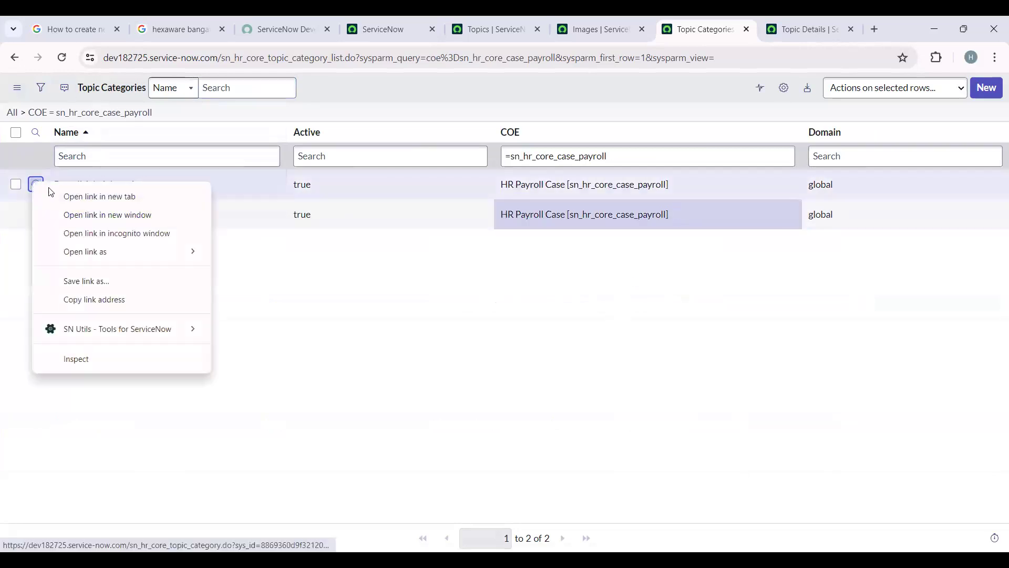
click(51, 193)
right_click(35, 215)
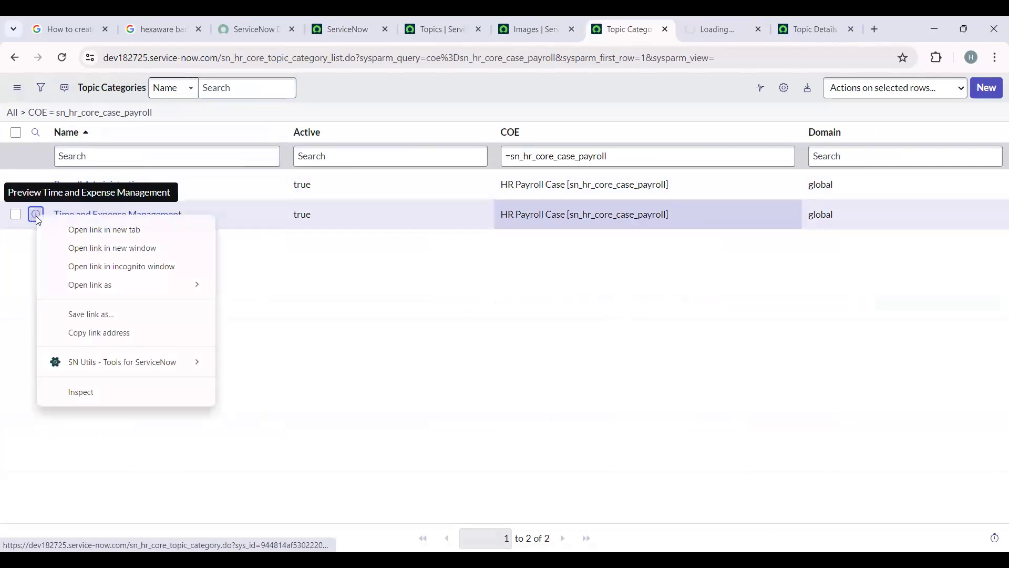
click(59, 229)
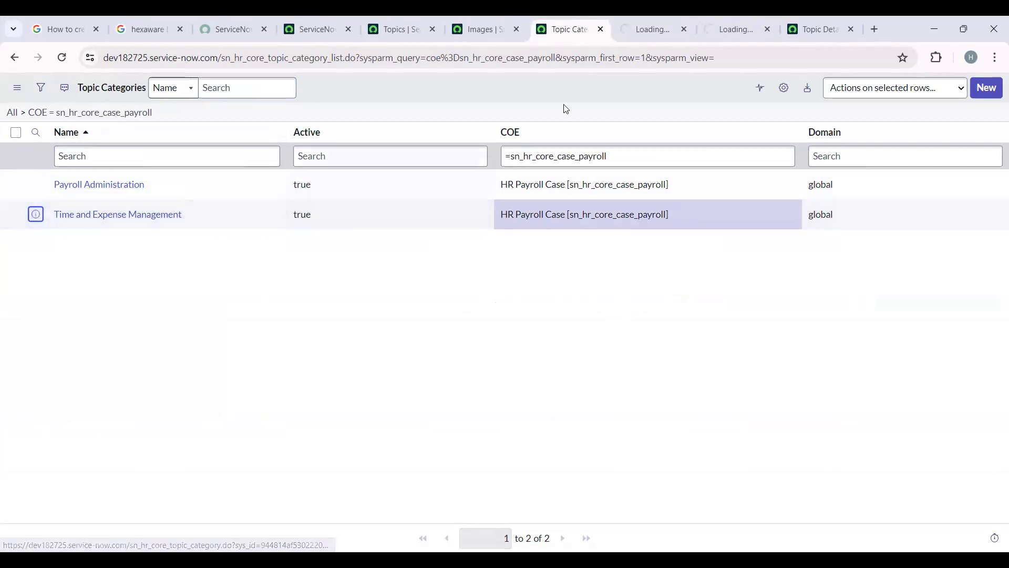
click(654, 29)
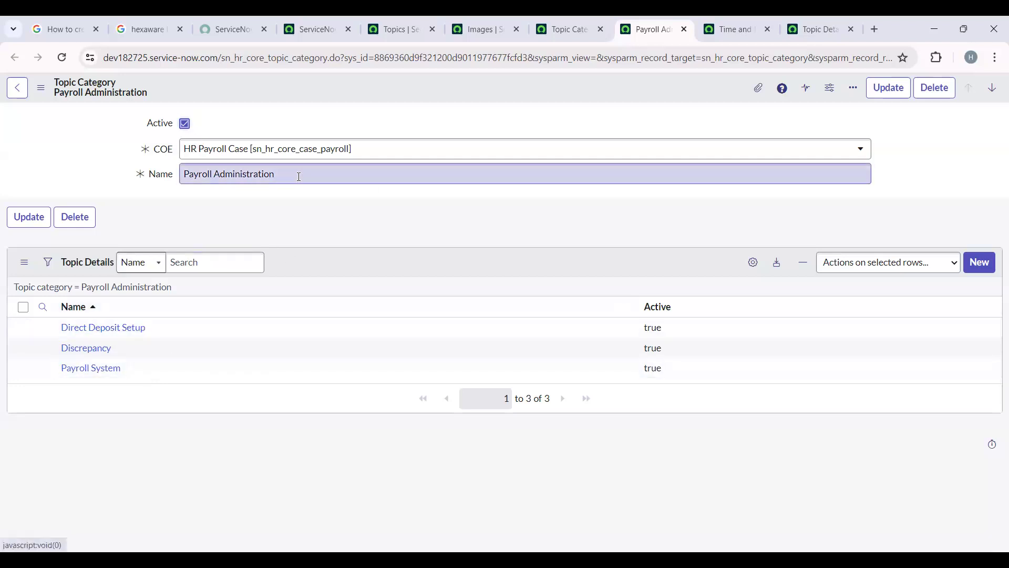
drag(300, 174, 162, 178)
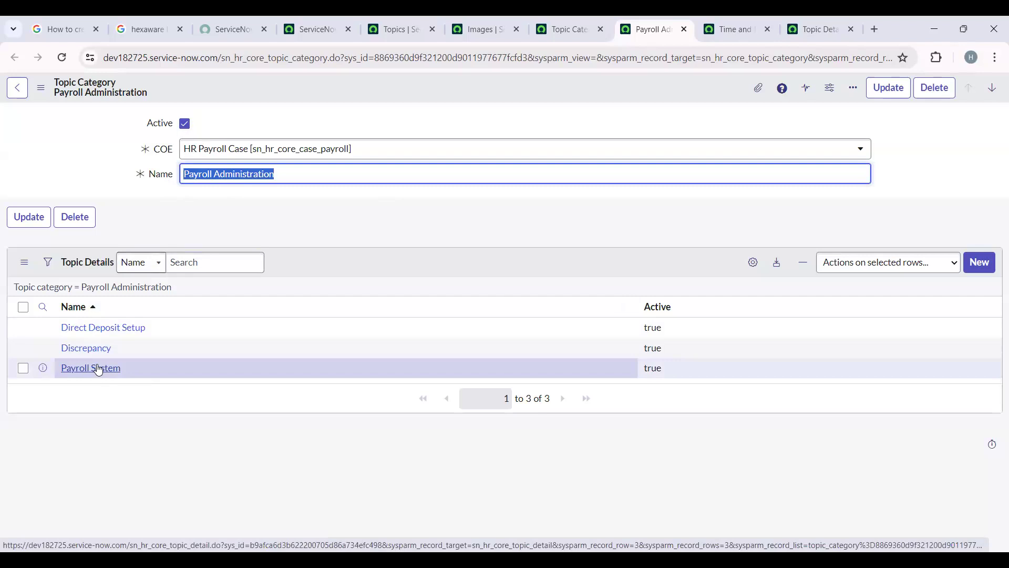
click(731, 29)
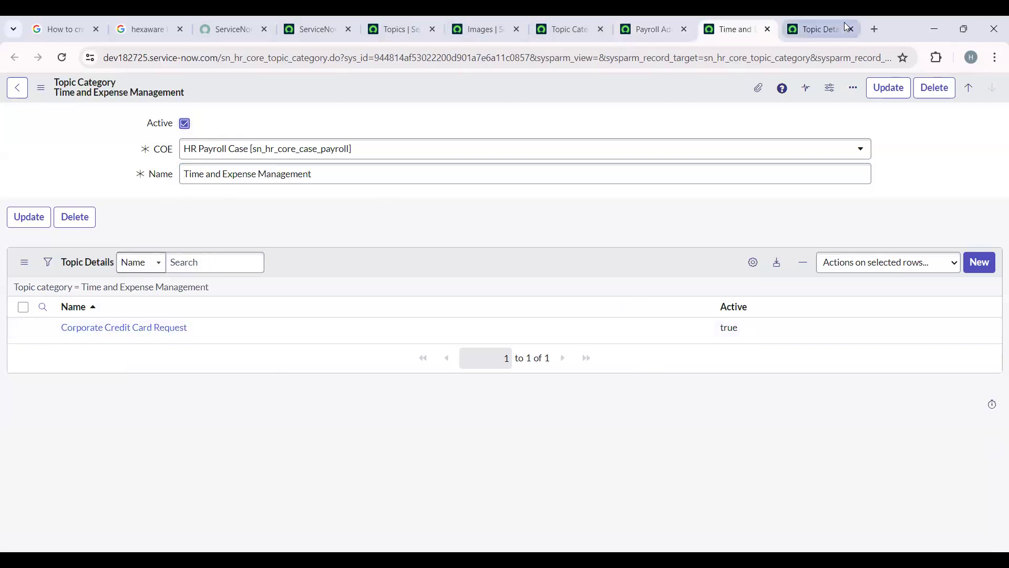
- Filter the Topic Details list to the topic category Time and Expense Management and examine the matching detail
click(825, 26)
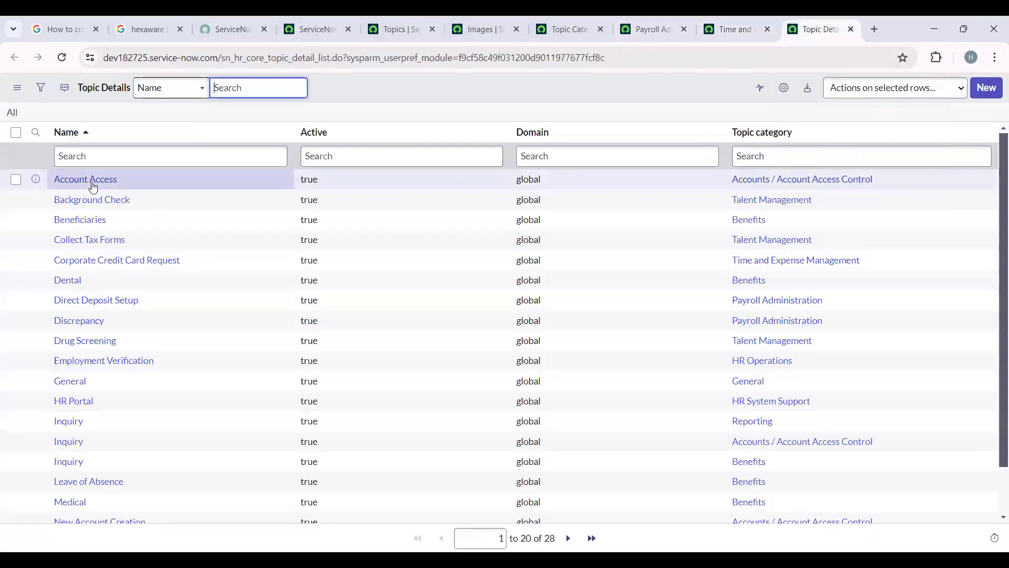
click(785, 138)
drag(784, 135, 806, 135)
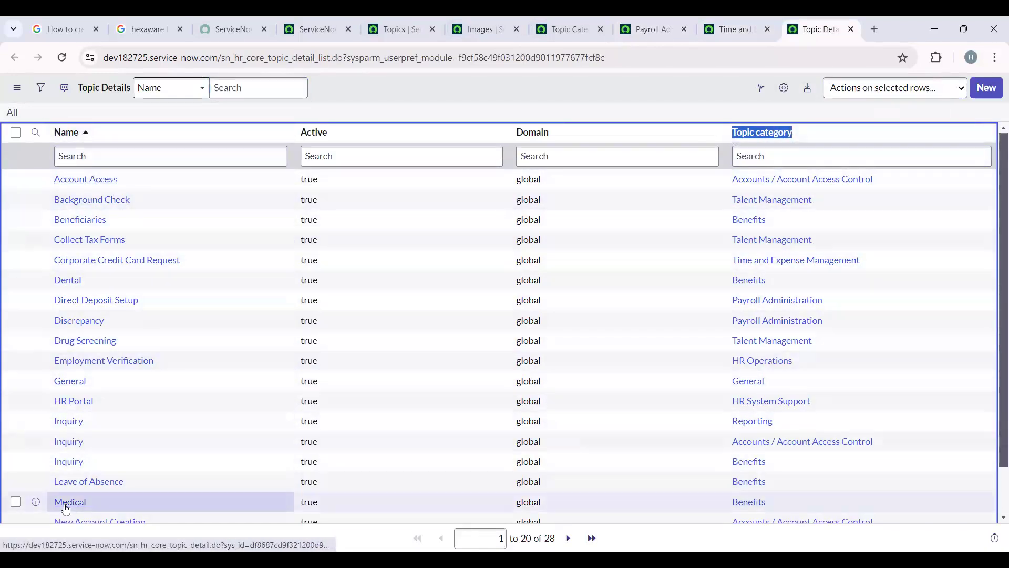
right_click(873, 263)
click(879, 265)
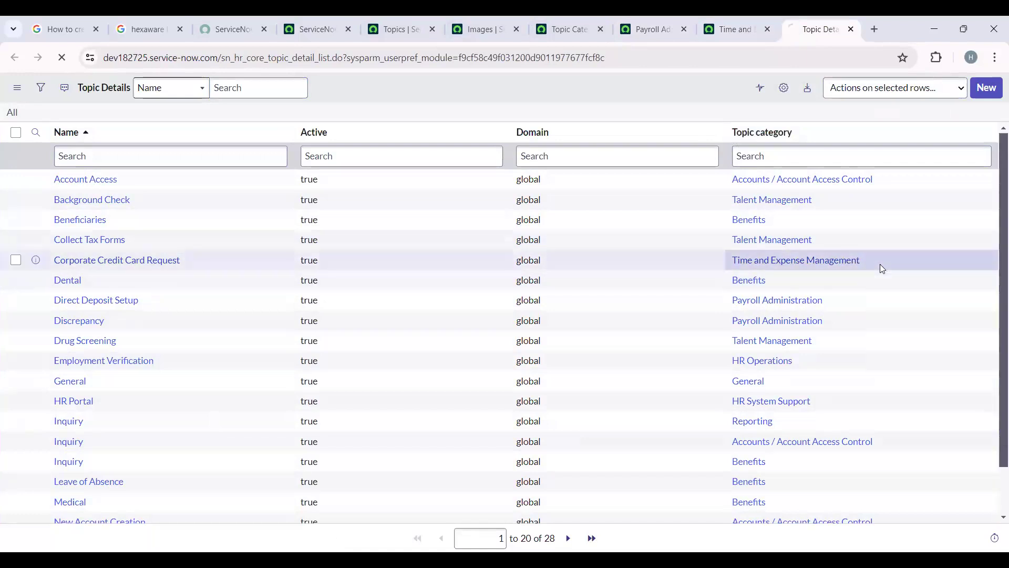
drag(185, 180, 40, 179)
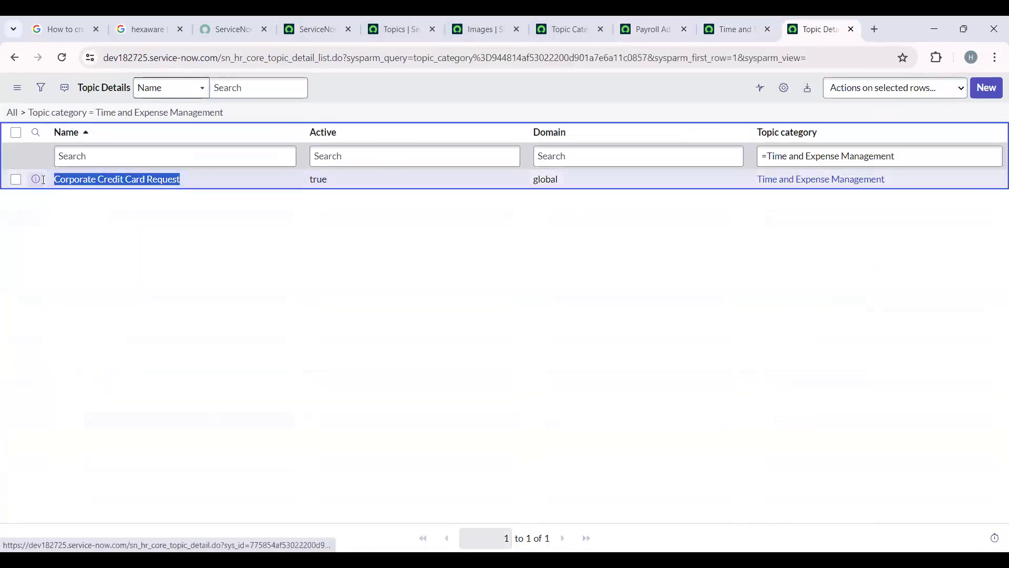
- Clear the Topic category filter to show all records in the Topic Details list
drag(763, 156, 946, 153)
key(BackSpace)
key(Return)
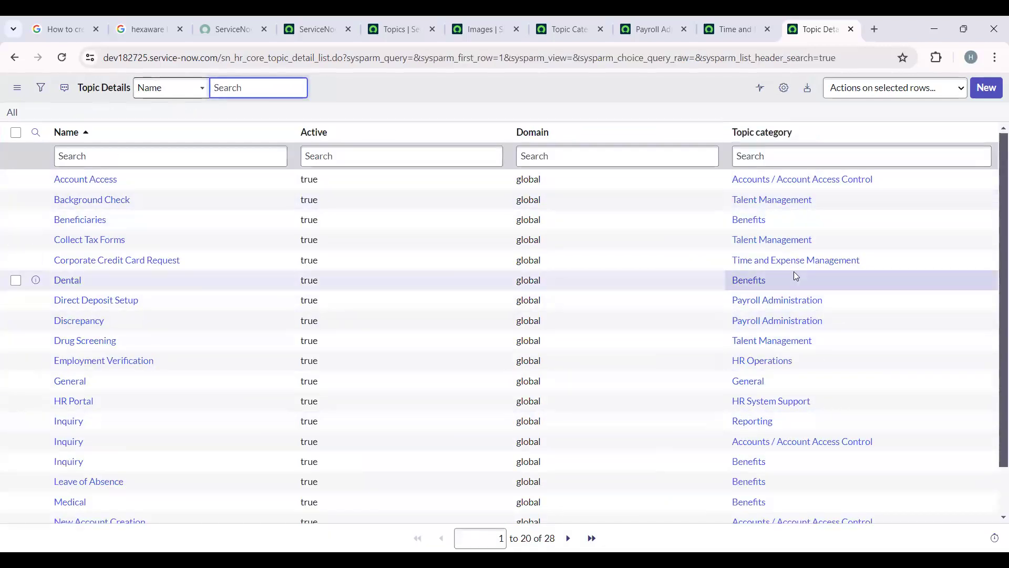
- Filter the Topic Details list to the topic category Payroll Administration and compare it with that category record's related topic details
right_click(830, 300)
click(845, 305)
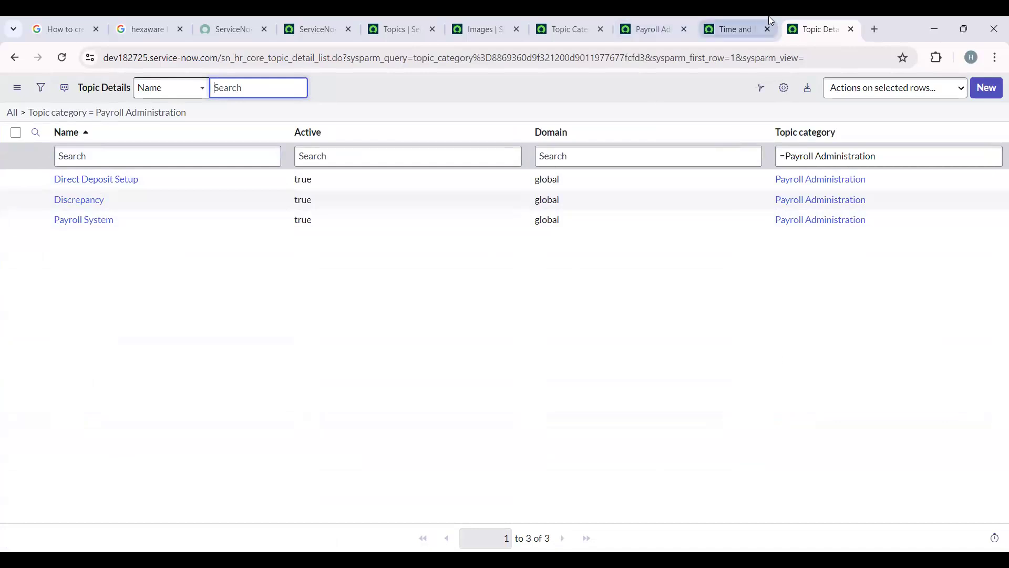
click(674, 22)
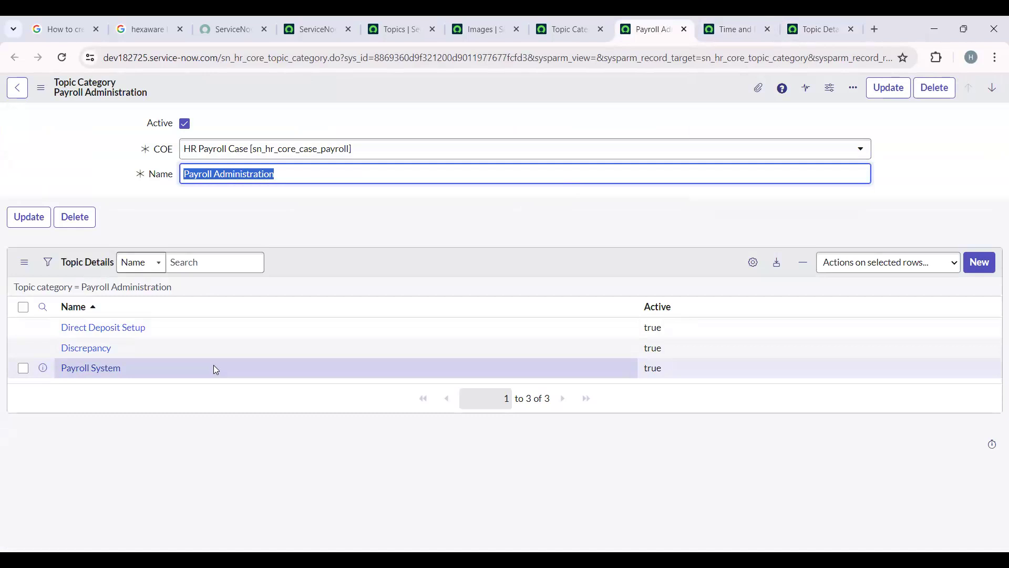
- Clear the COE filter on the Topic Categories list to show all categories
click(594, 24)
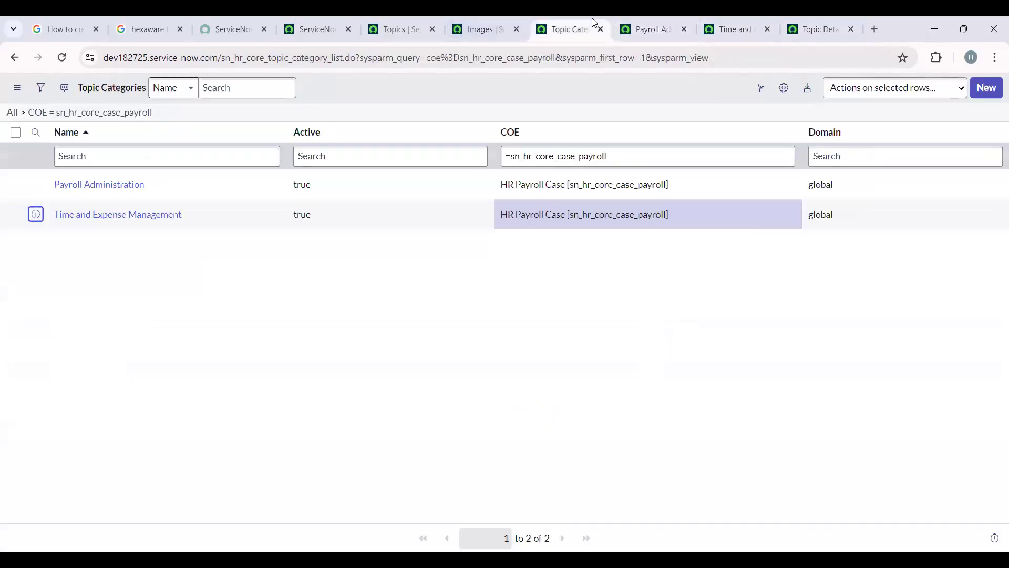
triple_click(724, 157)
key(BackSpace)
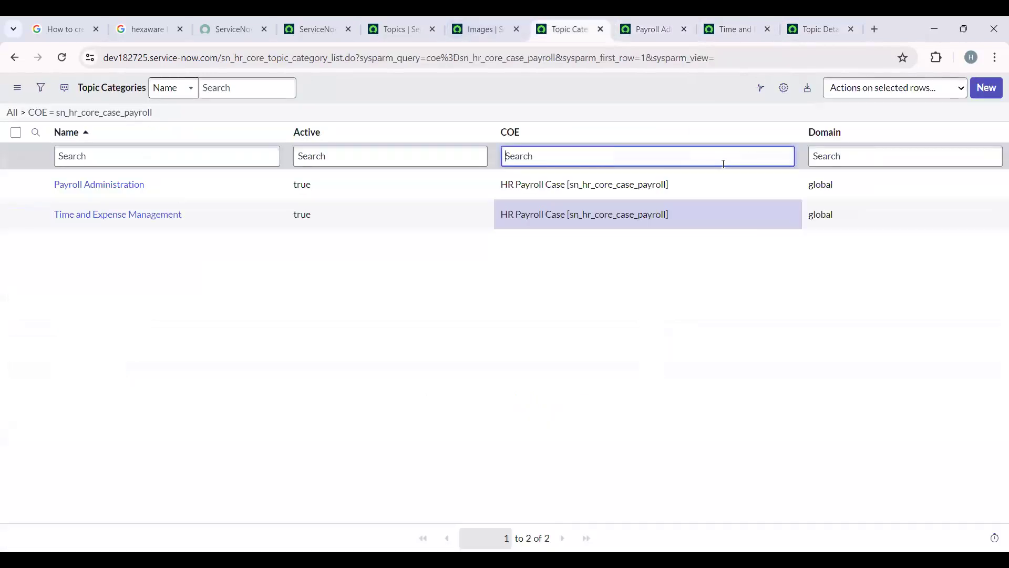
key(Return)
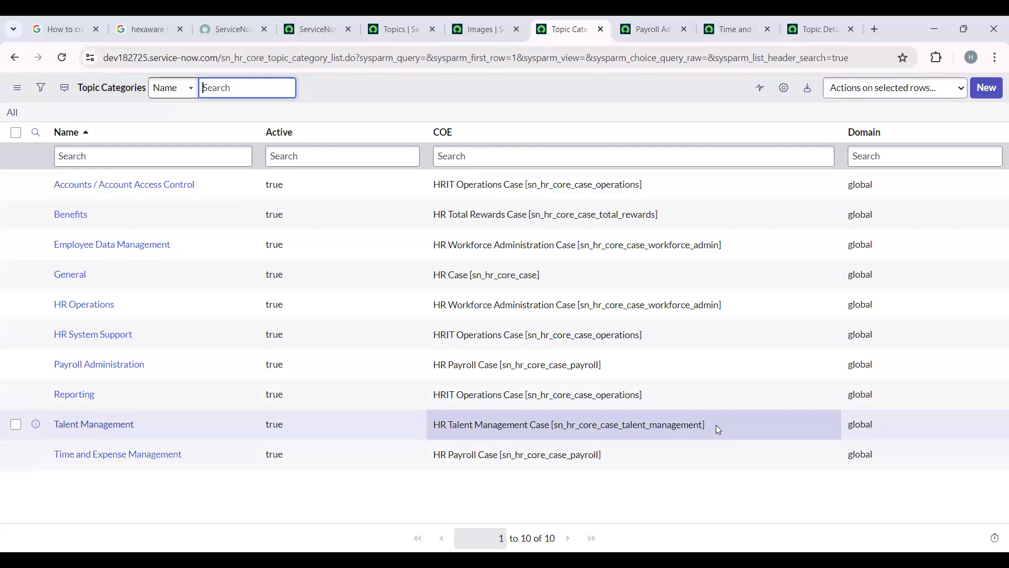
- Find the HR Service Configuration module by searching for "Hr ser" and open it in a new tab
click(315, 21)
click(141, 93)
text(topi)
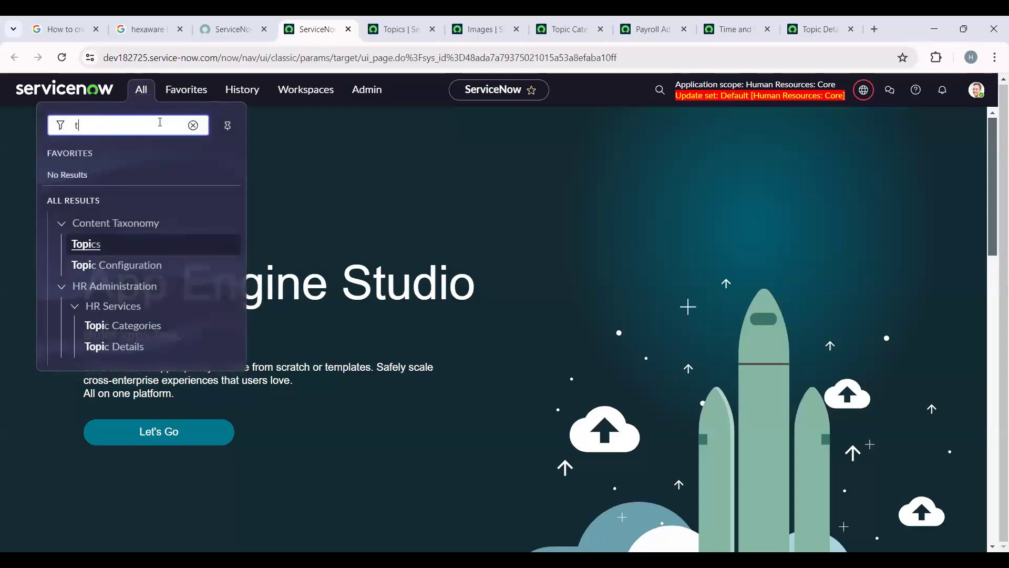
key(BackSpace)
text(Hr se)
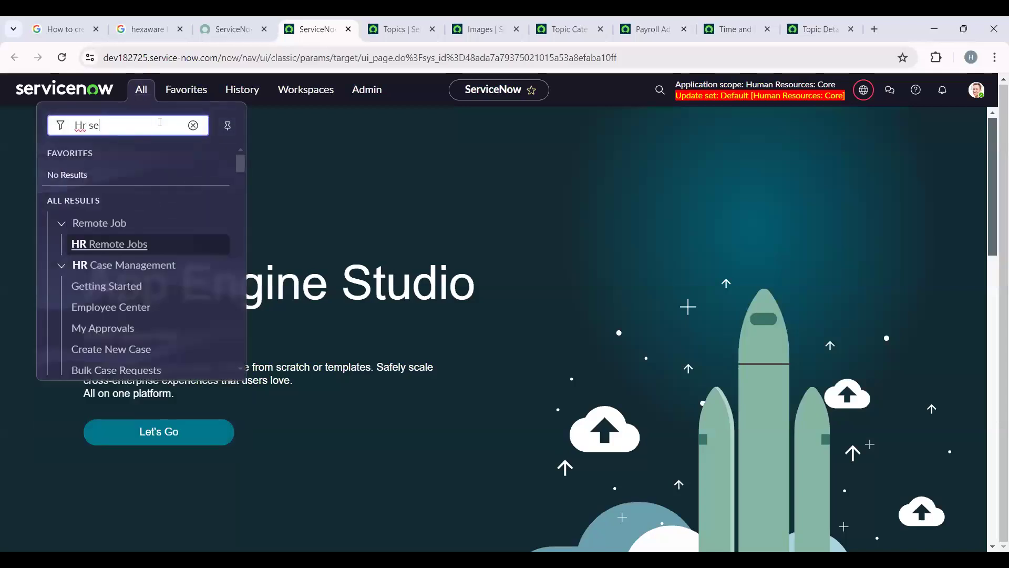
text(r)
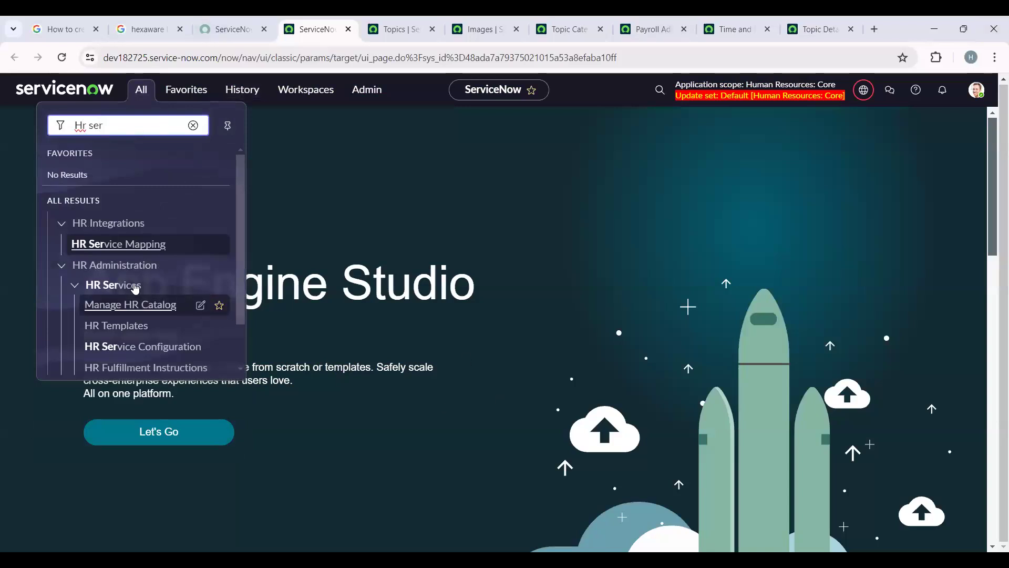
scroll(186, 278, down, 1)
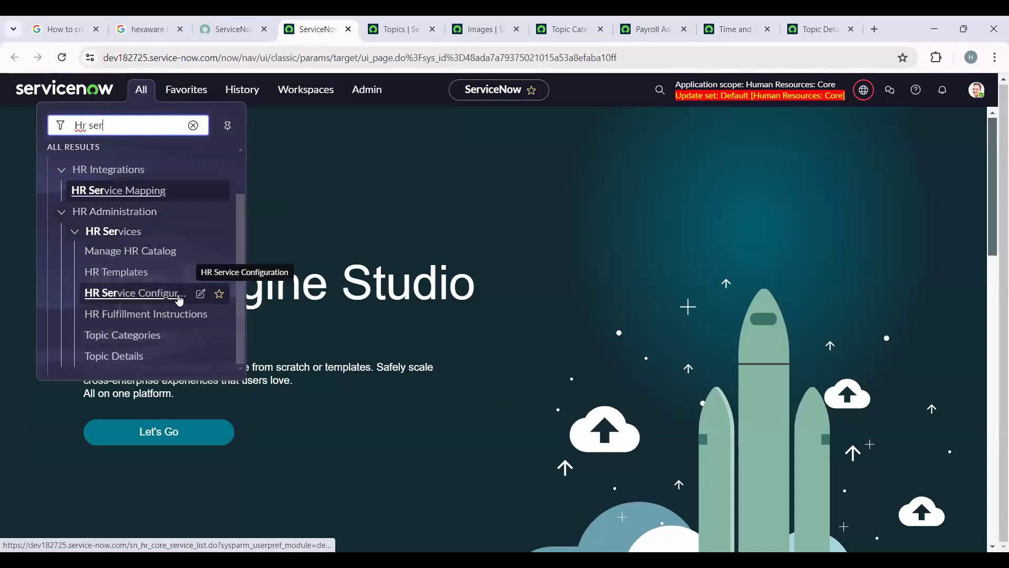
right_click(134, 297)
click(161, 309)
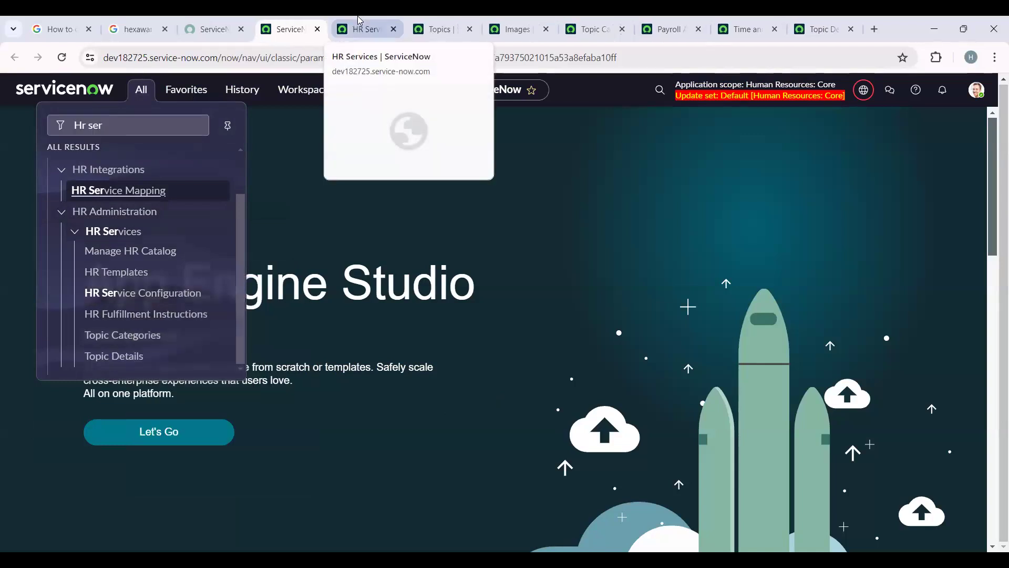
- Examine the HR Services list with its service tables, topic details and templates
click(360, 23)
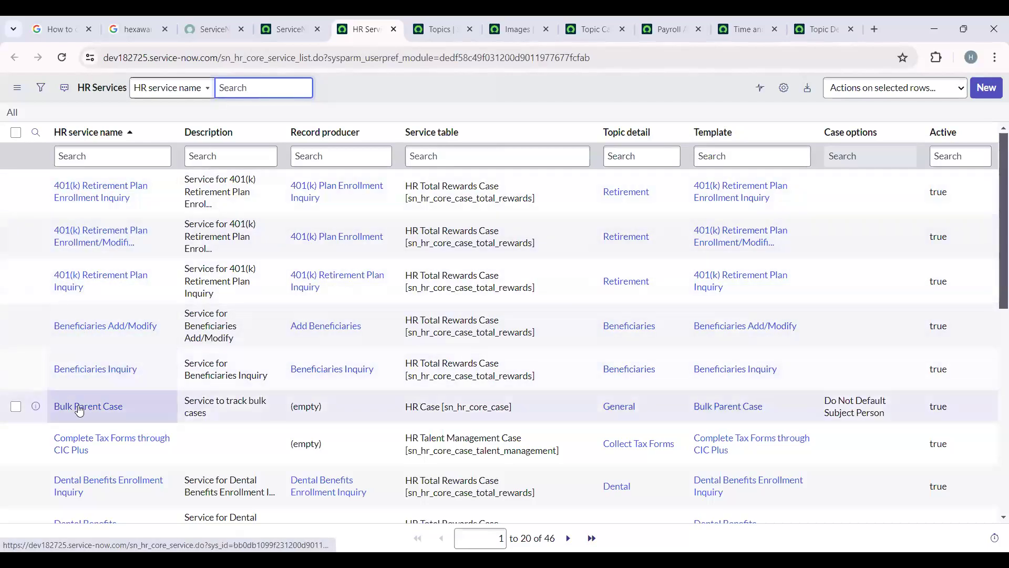
scroll(81, 454, down, 6)
scroll(82, 455, down, 2)
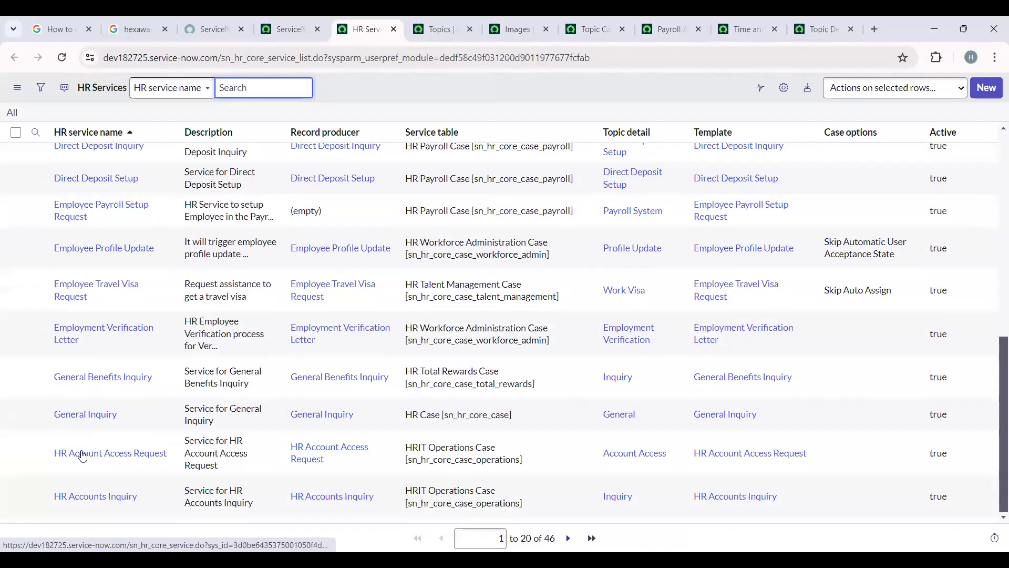
scroll(84, 447, up, 8)
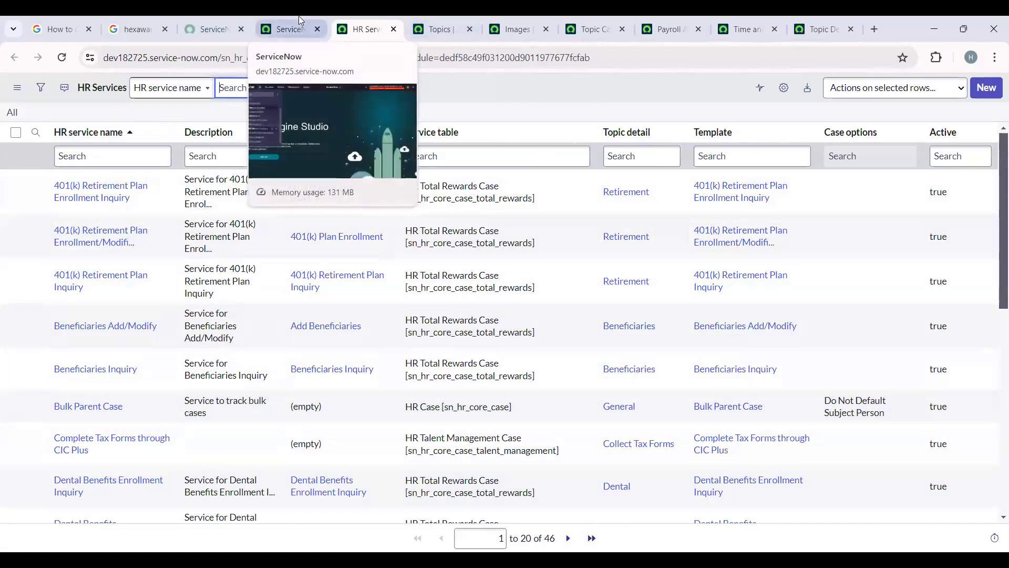
- Search the application navigator for "portal" and look through the matching modules
click(287, 32)
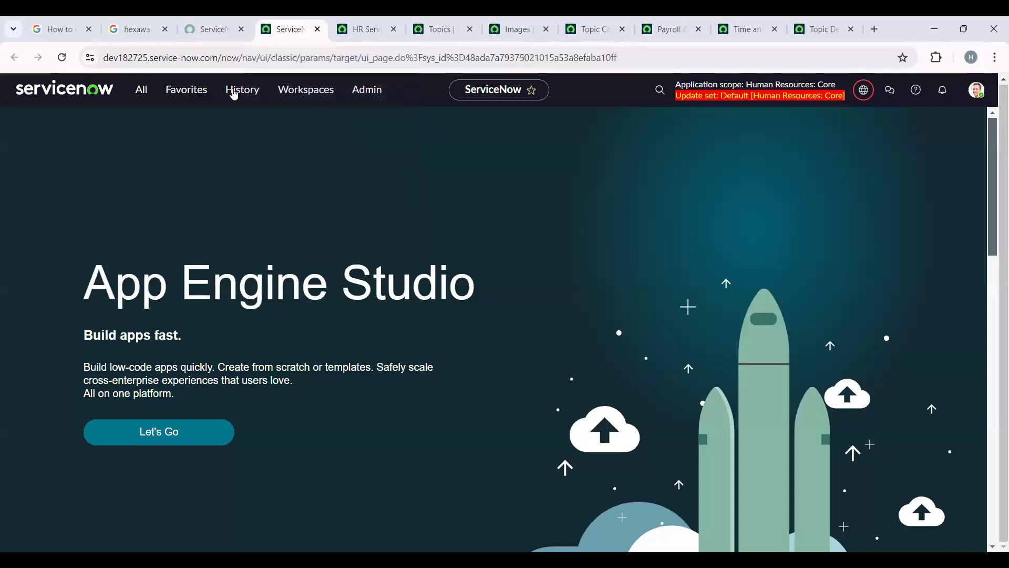
click(150, 96)
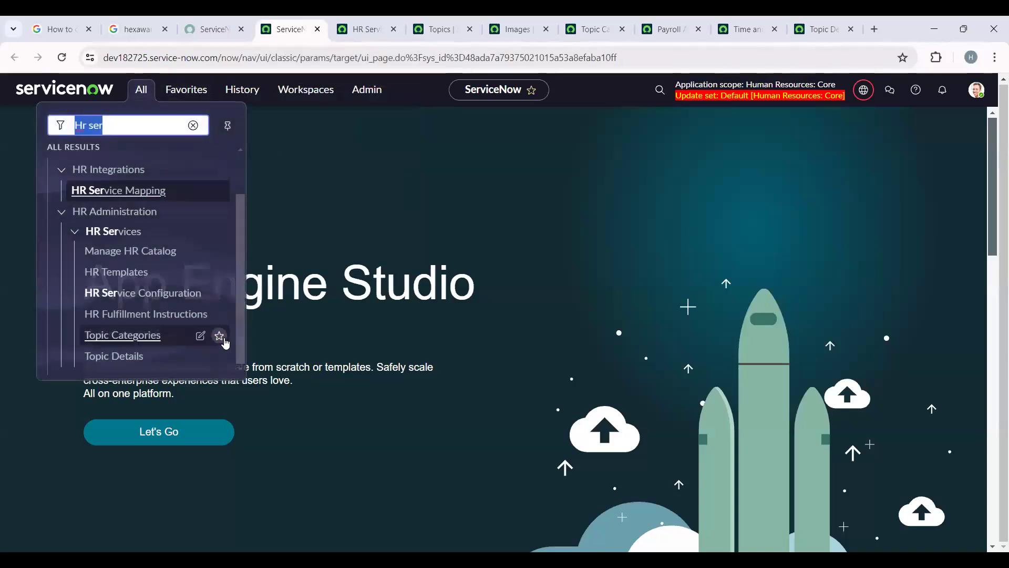
scroll(219, 338, up, 2)
click(193, 125)
text(portal)
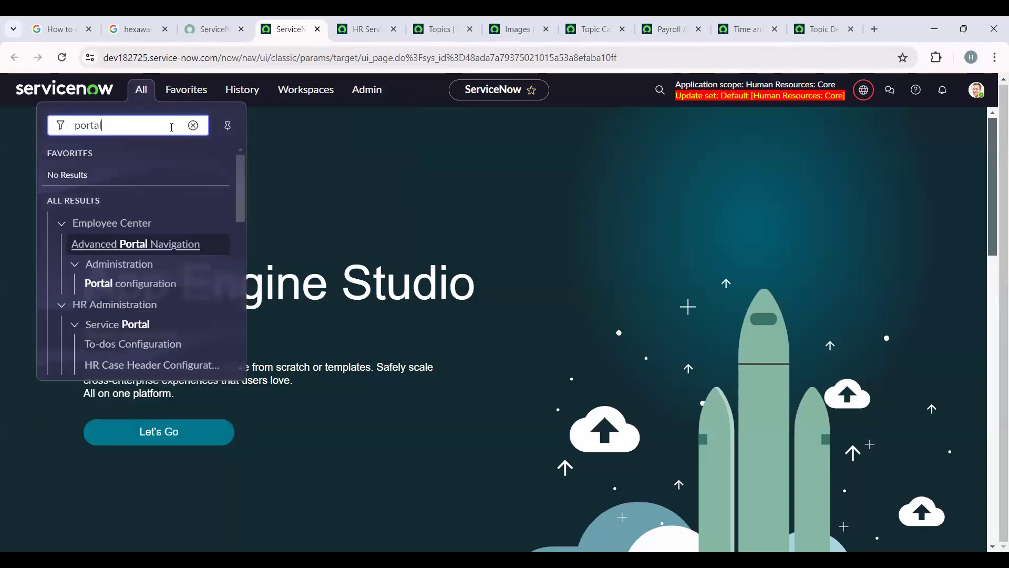
scroll(187, 262, down, 2)
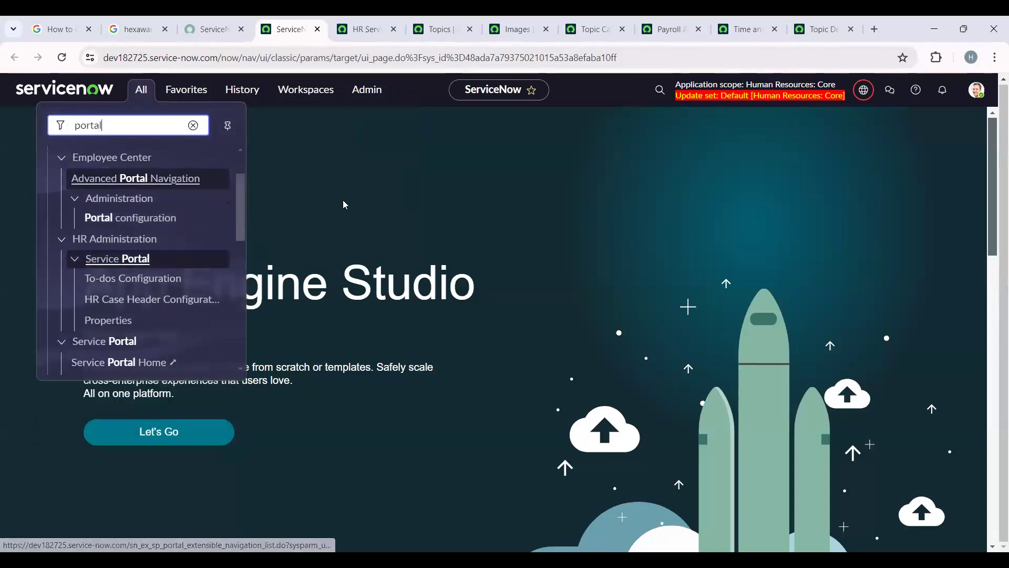
scroll(131, 297, down, 2)
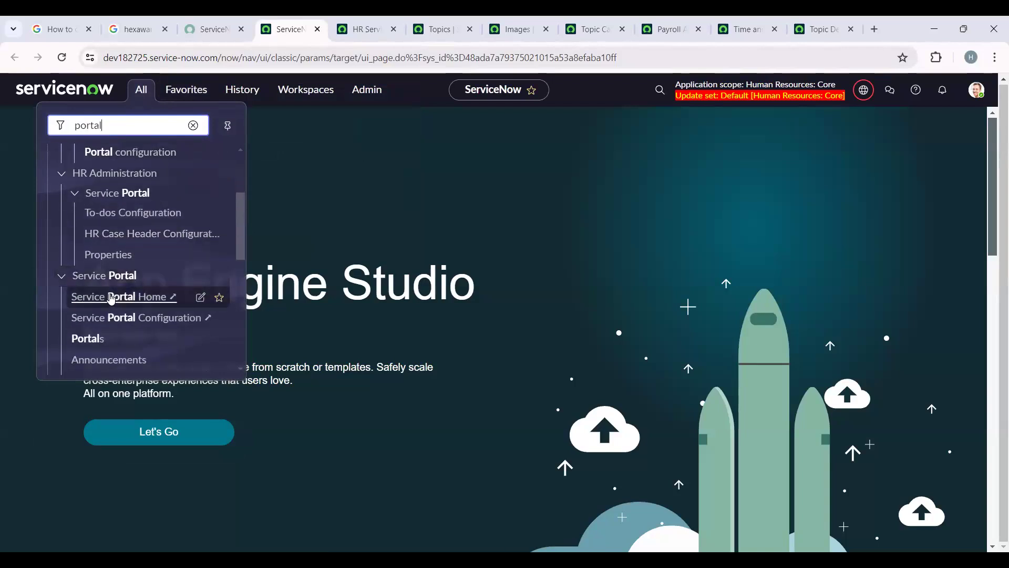
right_click(103, 298)
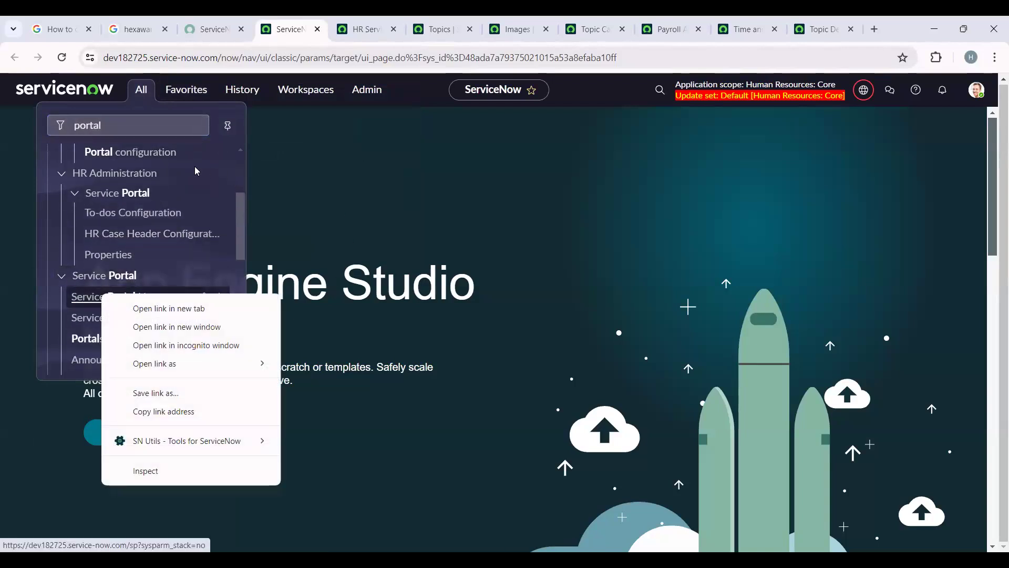
click(196, 171)
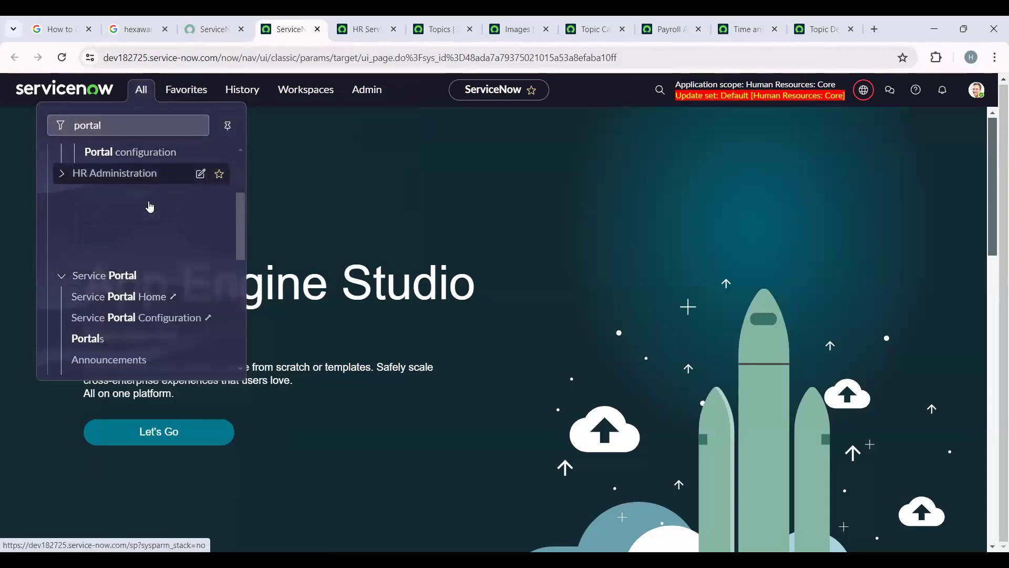
click(63, 179)
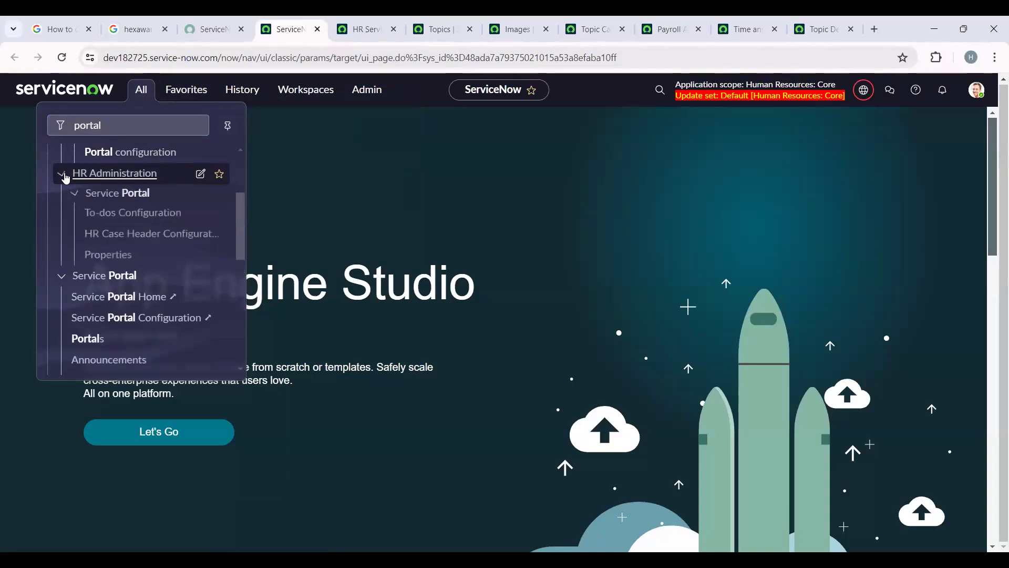
- Open the HR Case Header Configuration, Employee Center Portal configuration and Advanced Portal Navigation modules in separate new tabs
right_click(121, 236)
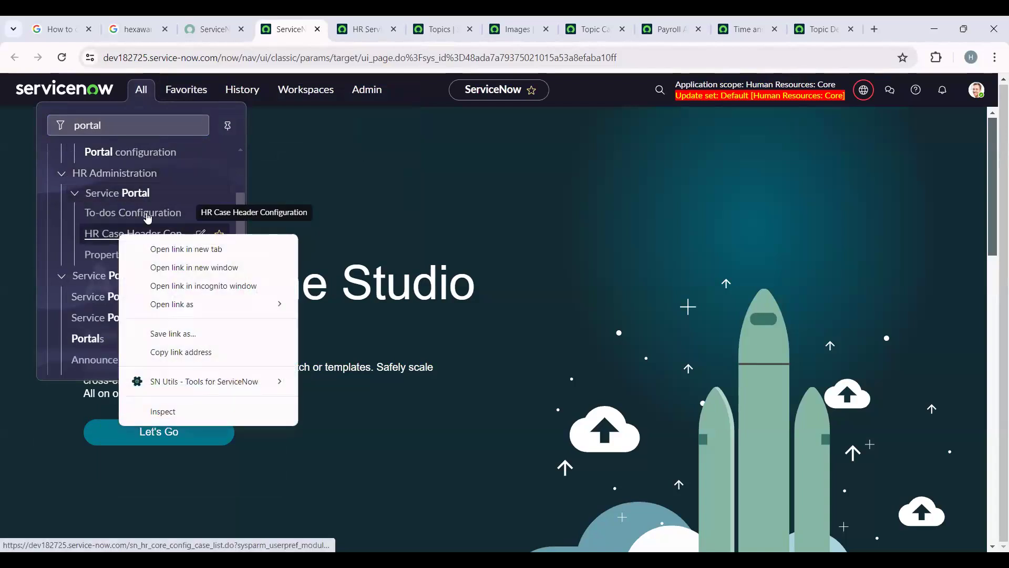
click(186, 248)
scroll(134, 200, down, 1)
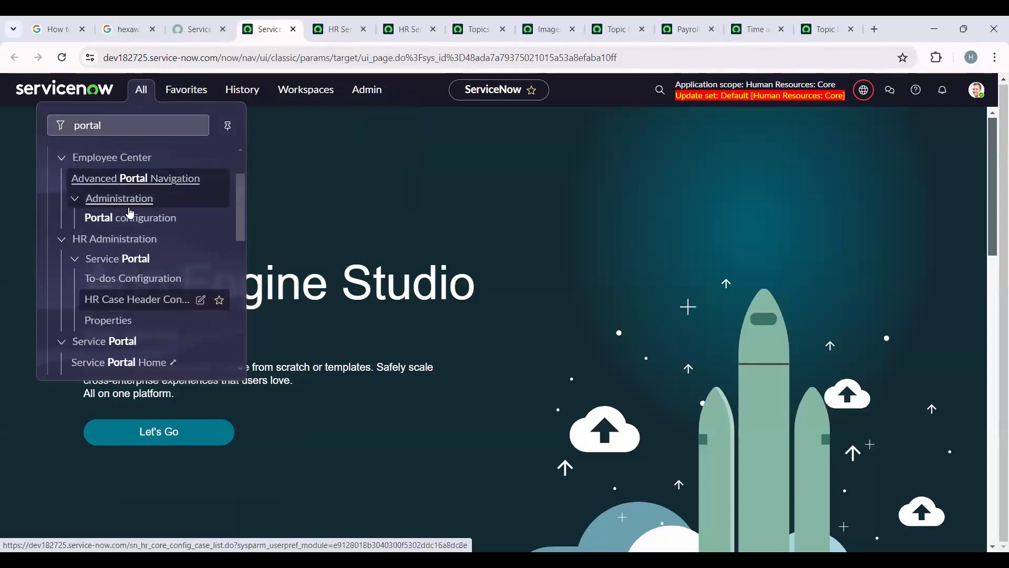
right_click(151, 227)
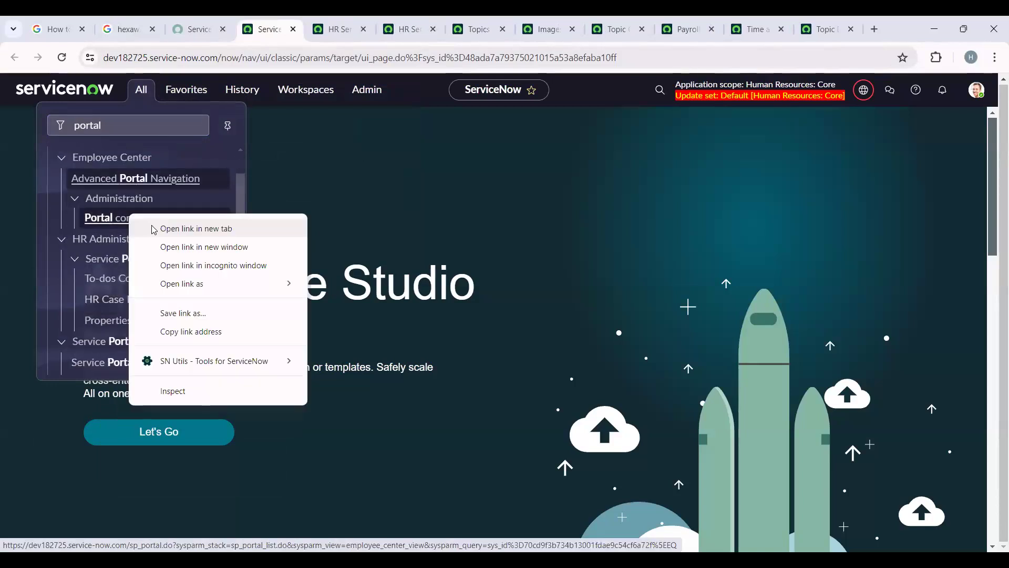
click(154, 228)
right_click(147, 184)
click(157, 189)
- Open the Portals module under Service Portal in a new tab
scroll(149, 241, down, 1)
scroll(148, 242, down, 3)
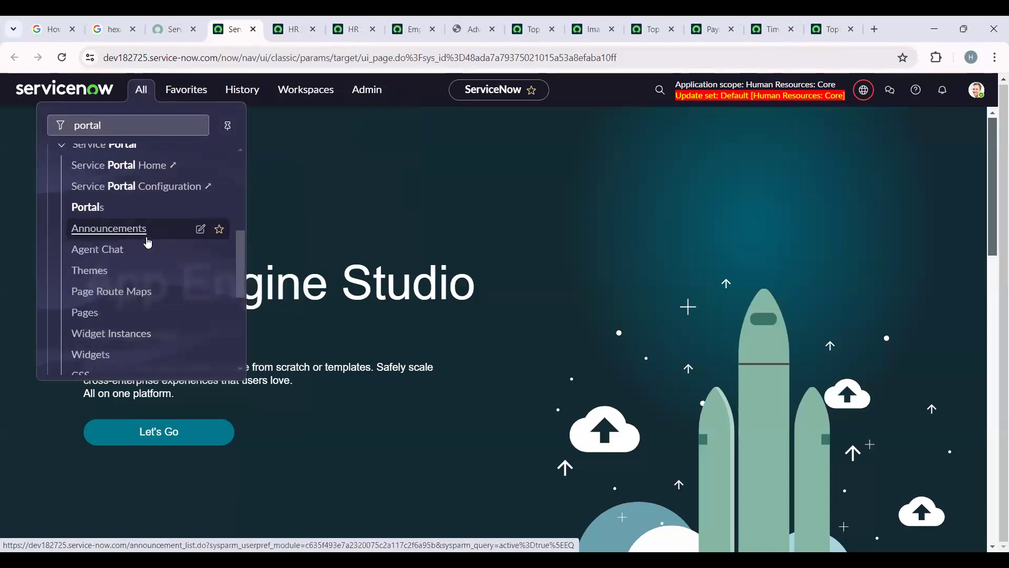
scroll(142, 242, up, 1)
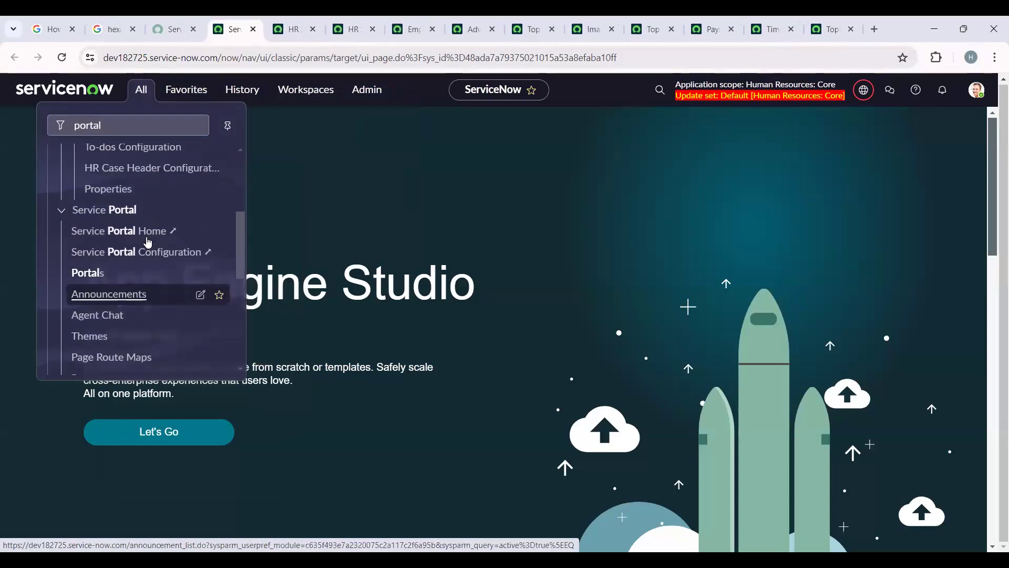
right_click(101, 278)
click(141, 287)
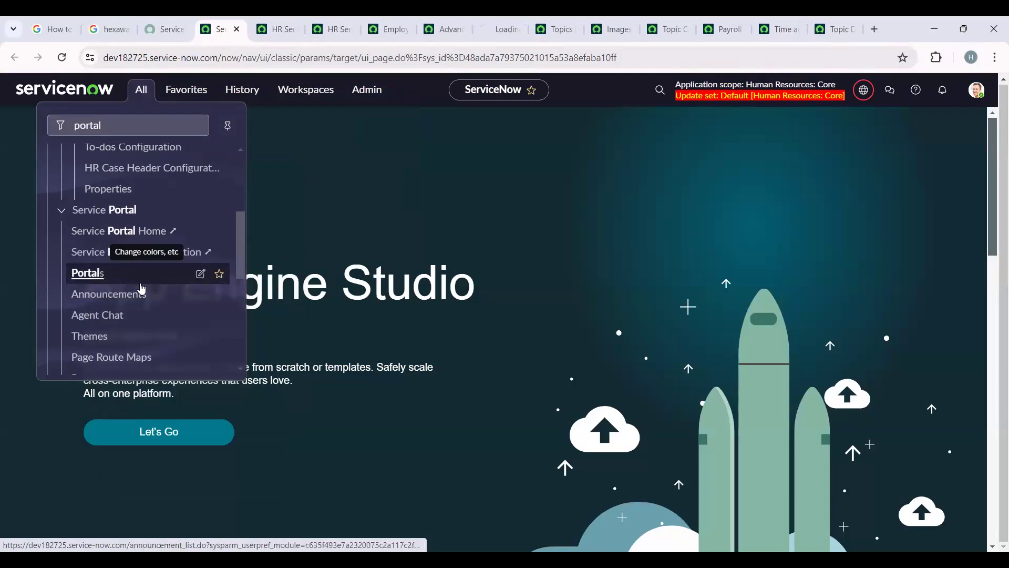
- Review the HR Services list, the HR Service Based Case Configurations list and the title of the Employee Center portal record
click(269, 21)
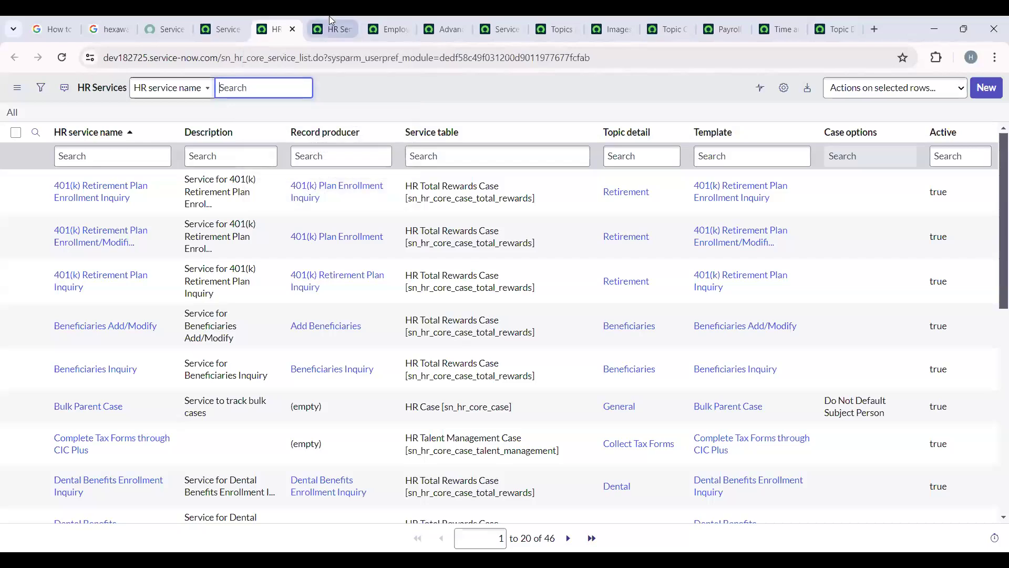
click(329, 19)
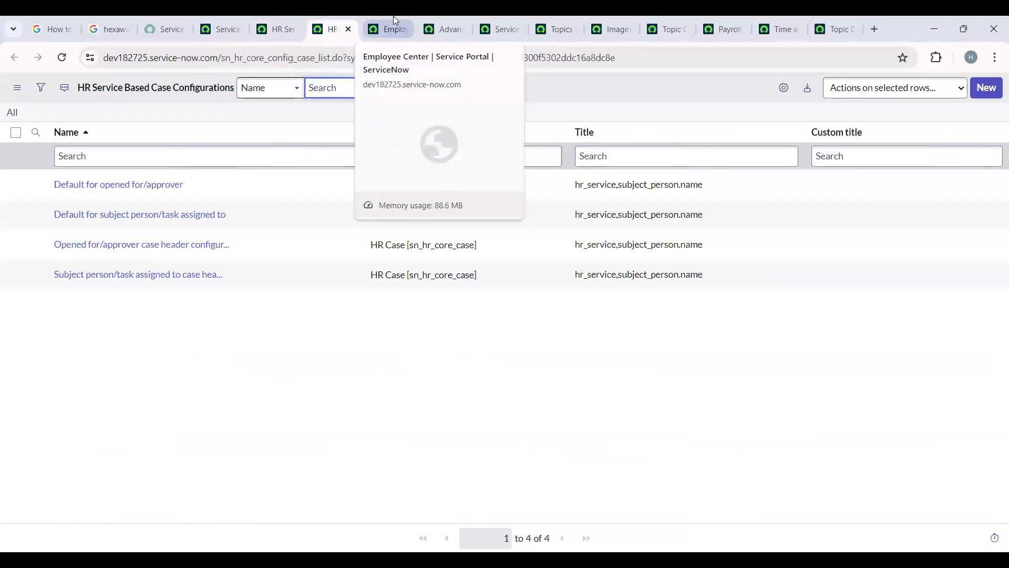
click(393, 16)
mouse_move(444, 15)
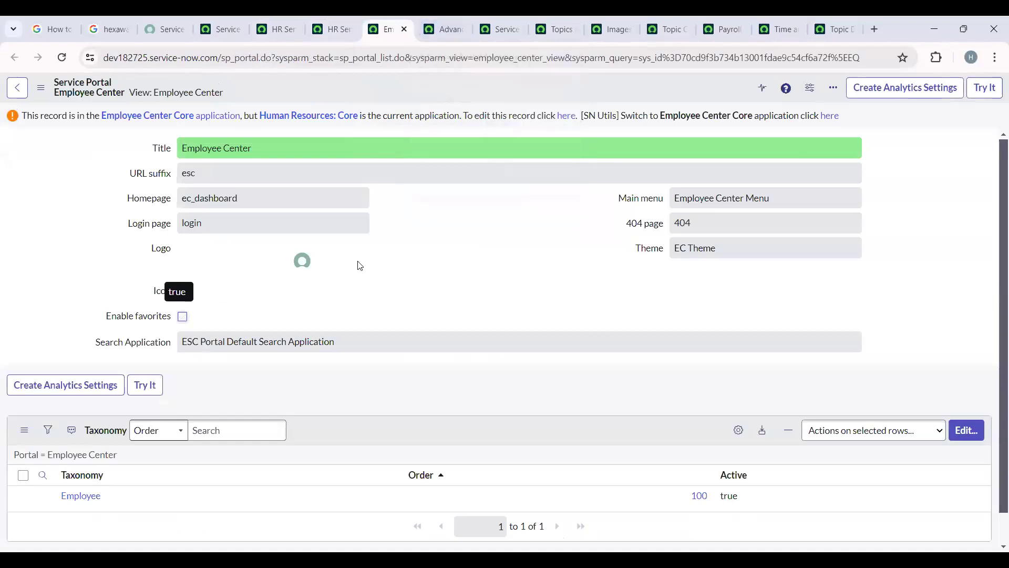
drag(275, 148, 157, 162)
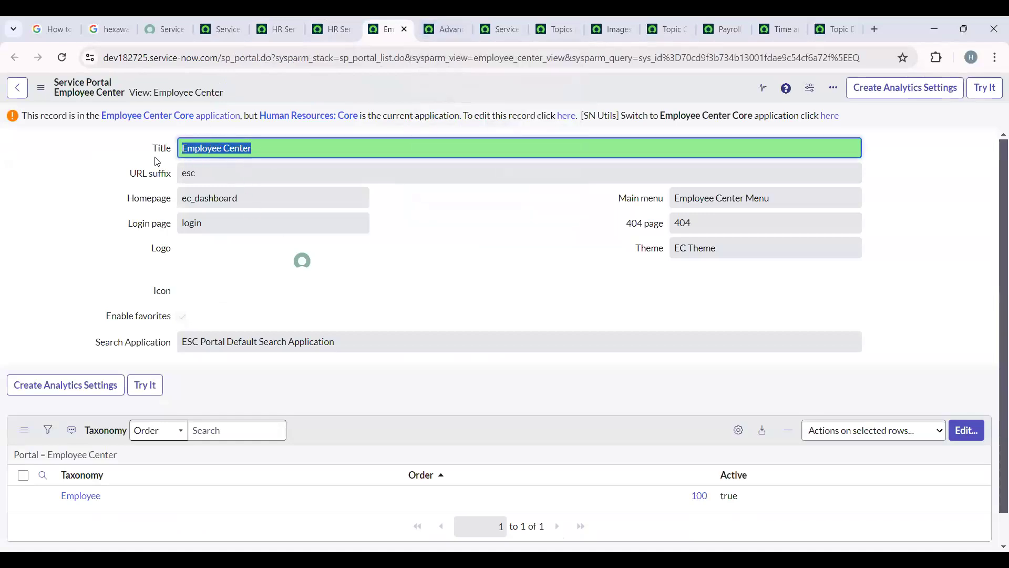
- Look at the Advanced Portal Navigations and Service Portals lists, and close both tabs to return to the Employee Center record
click(494, 19)
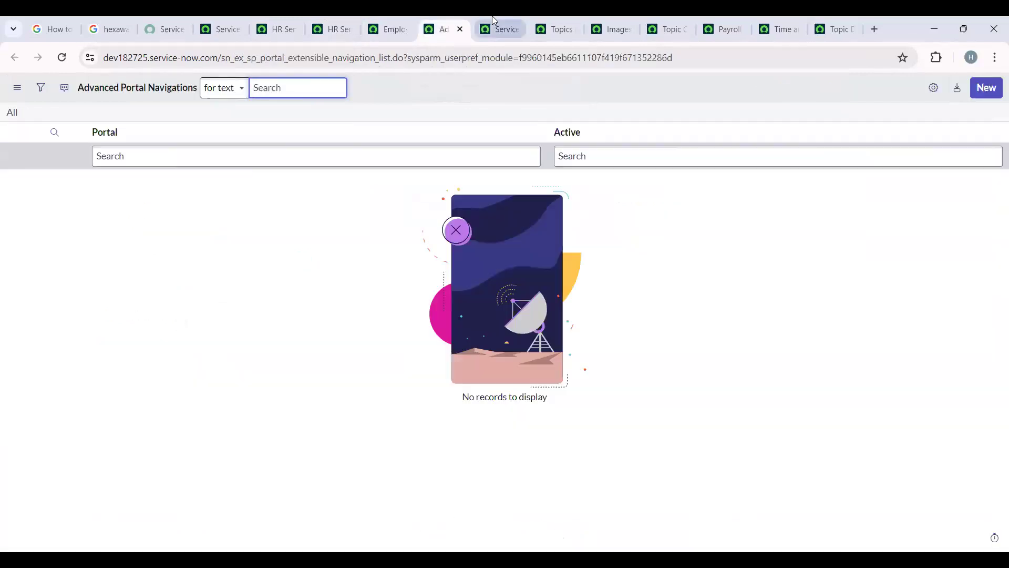
click(447, 30)
click(461, 30)
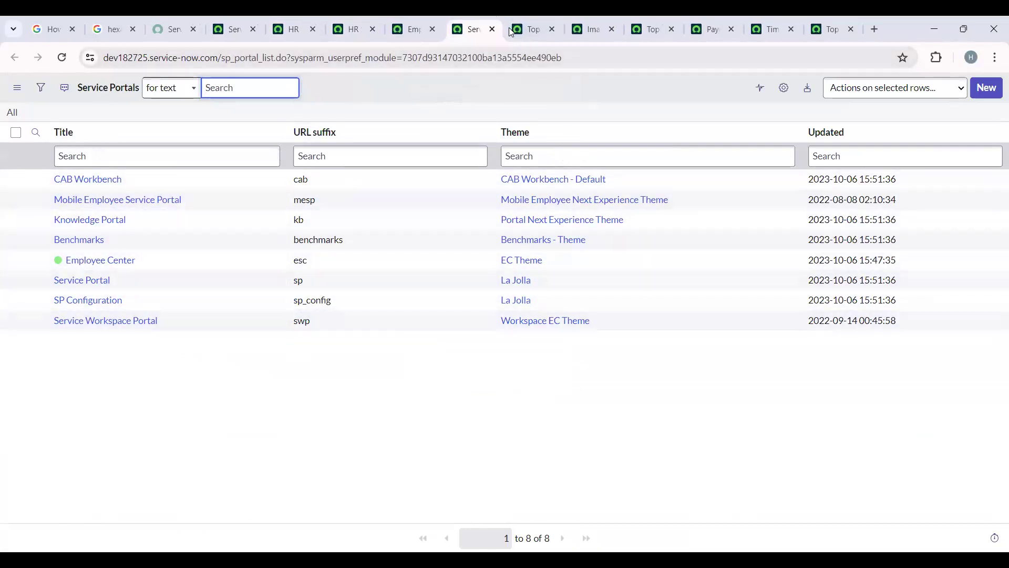
click(493, 29)
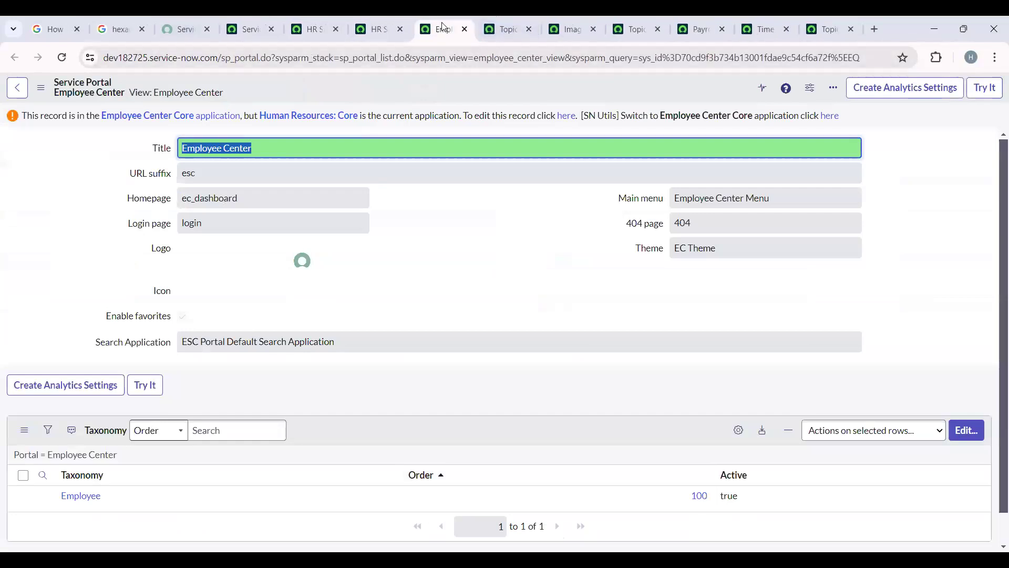
- Open the Employee Center portal in a new browser tab using the instance's base URL with the esc suffix
drag(224, 57, 96, 72)
key(ctrl+c)
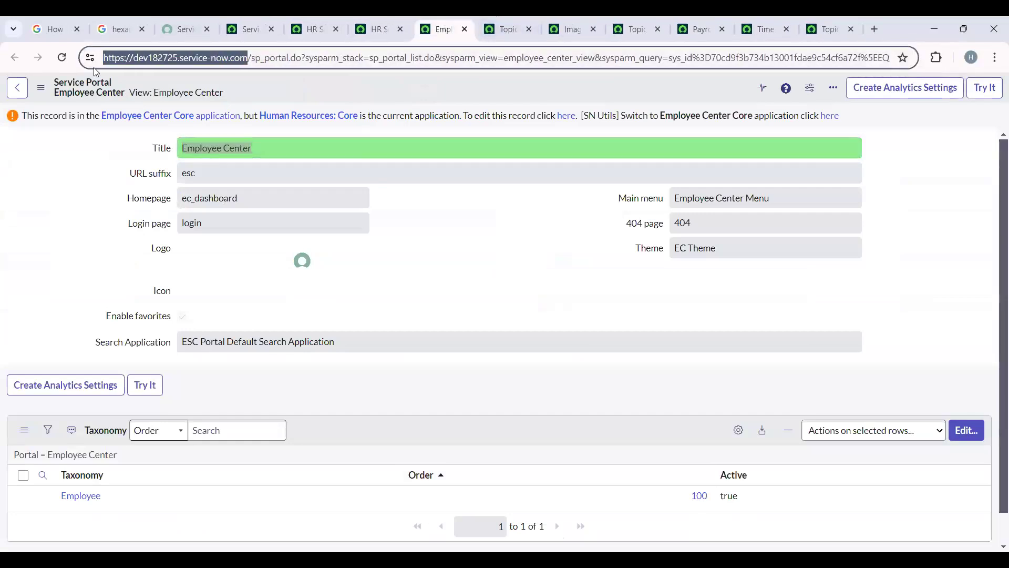
click(875, 29)
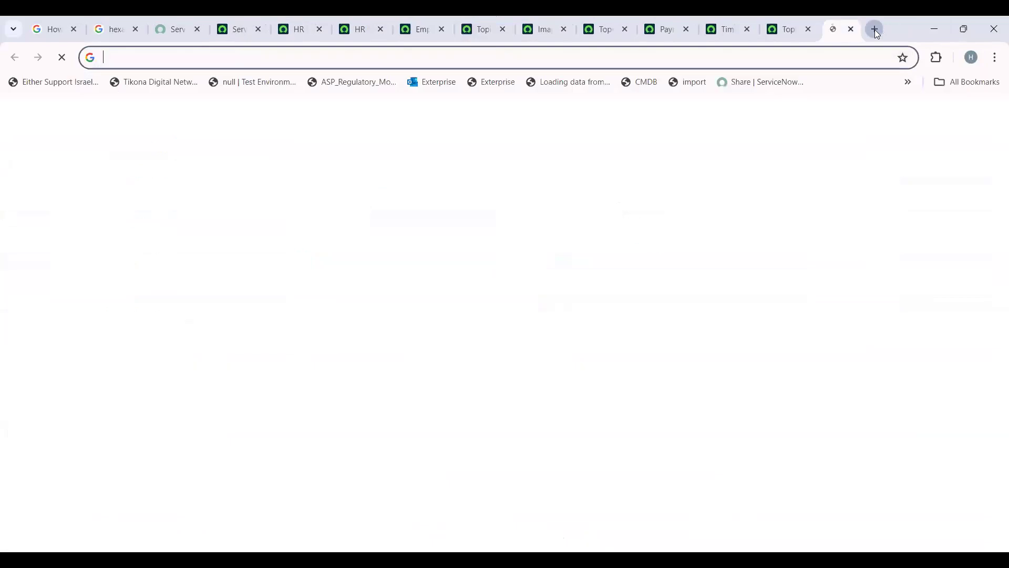
key(ctrl+v)
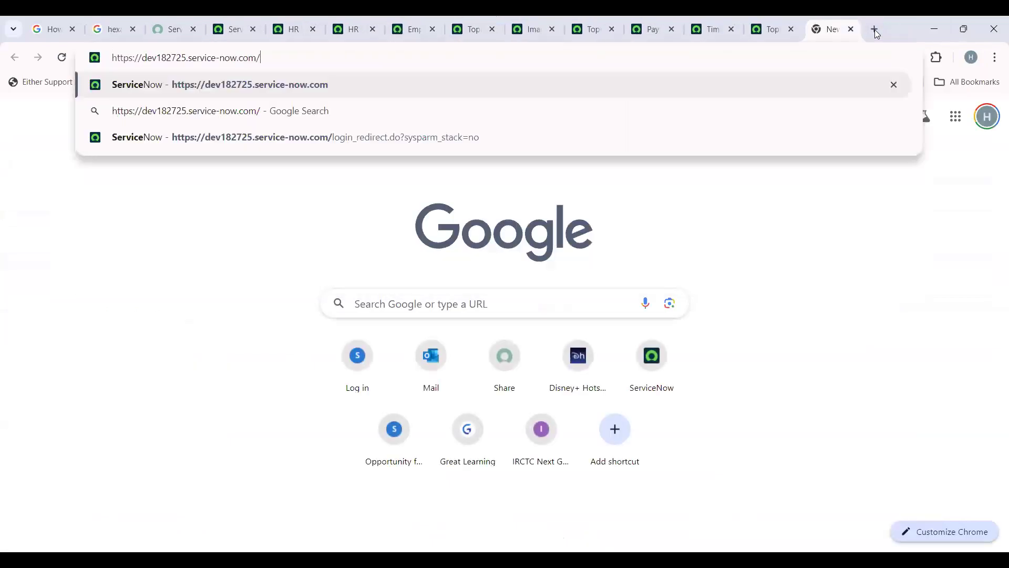
text(esc)
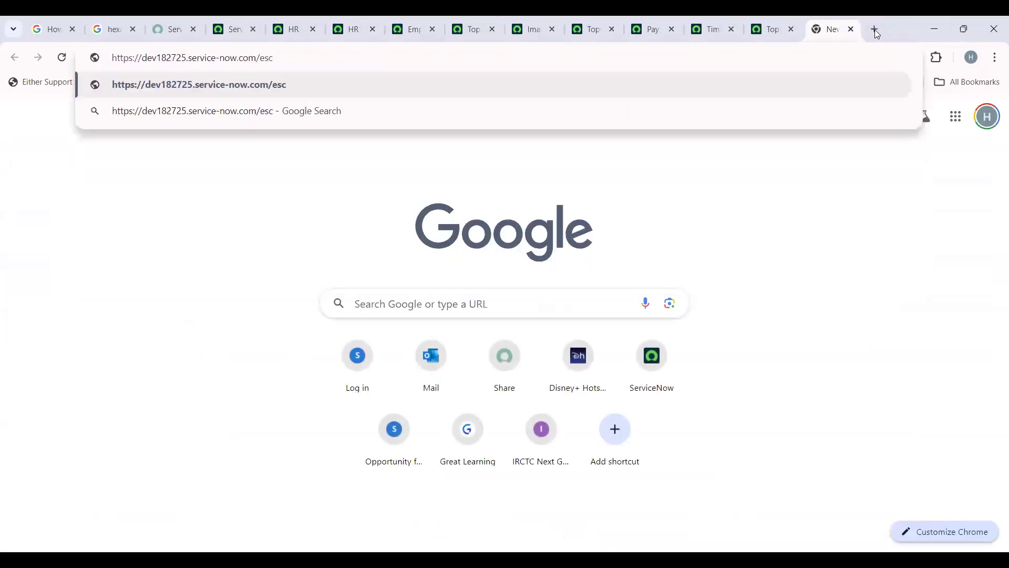
key(Return)
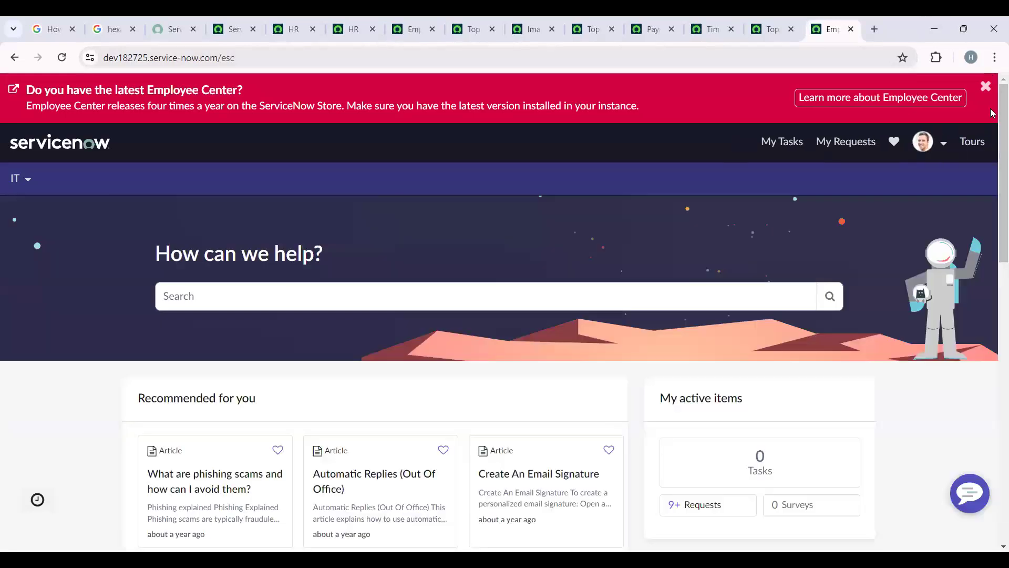
- Dismiss the Employee Center version banner and look over the portal home page and its IT topic menu
click(985, 86)
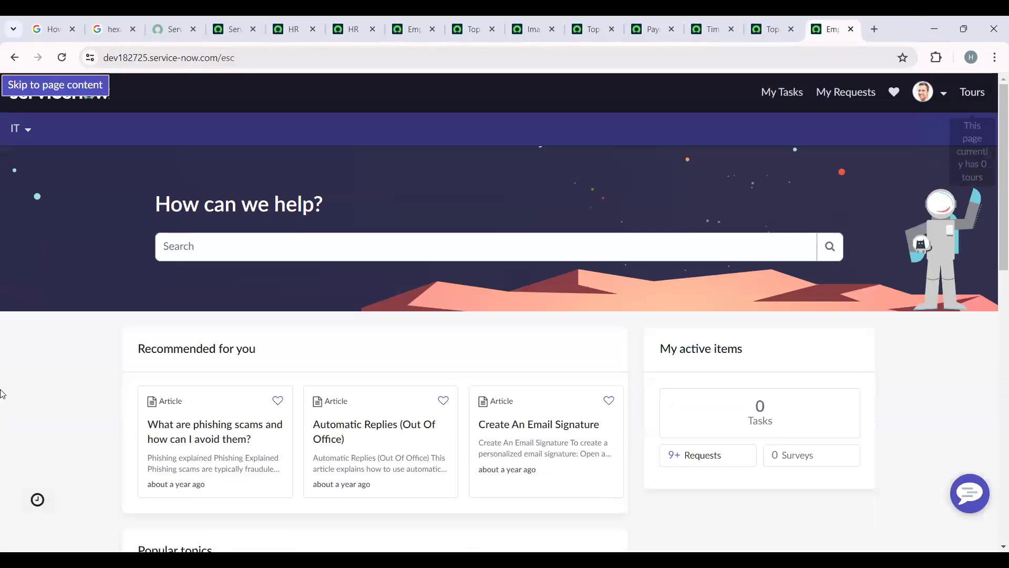
scroll(236, 370, down, 10)
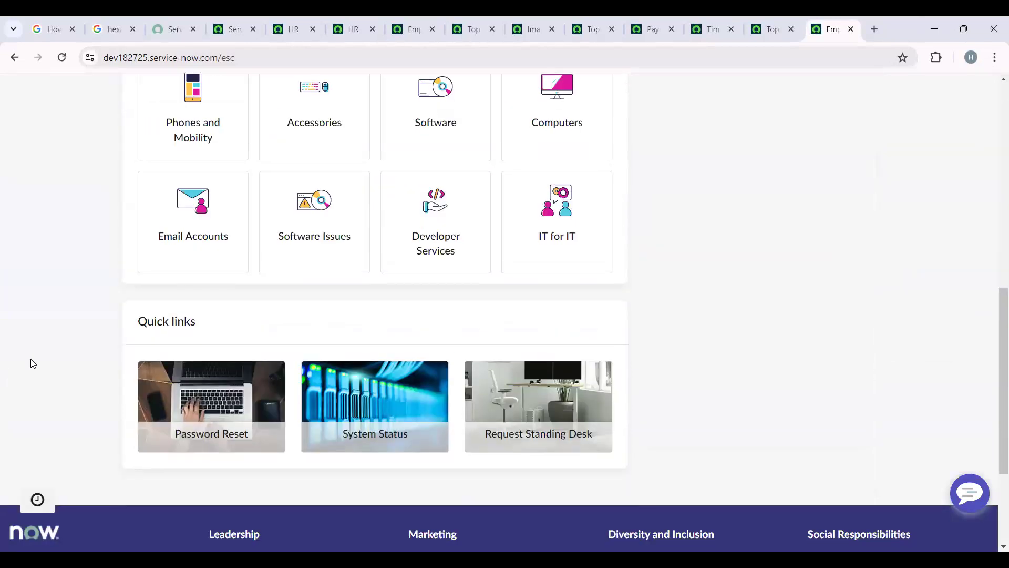
scroll(52, 368, up, 10)
click(18, 128)
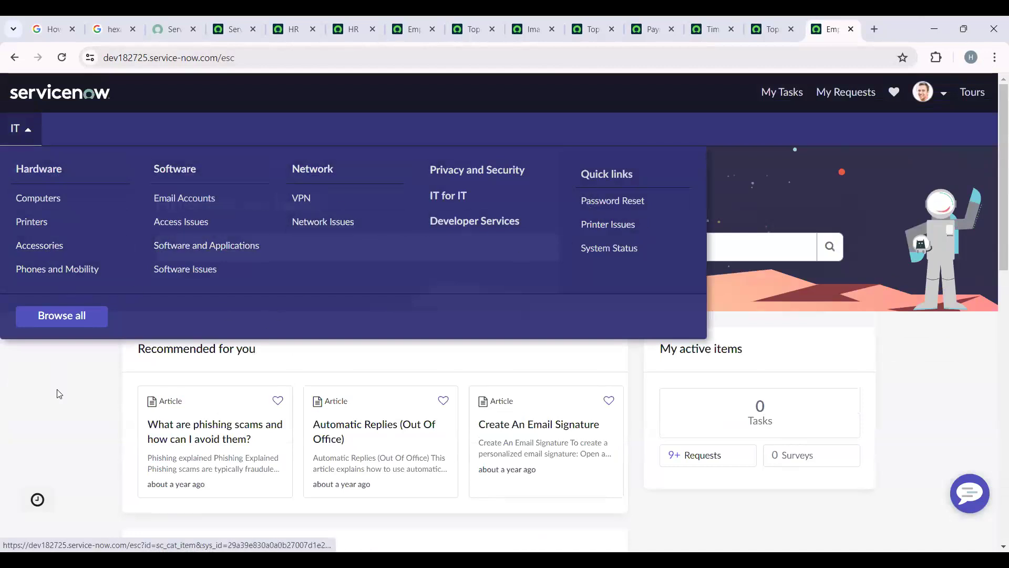
- Find the plugin management module by filtering the navigator for "plugins" and open it in a new tab
click(231, 29)
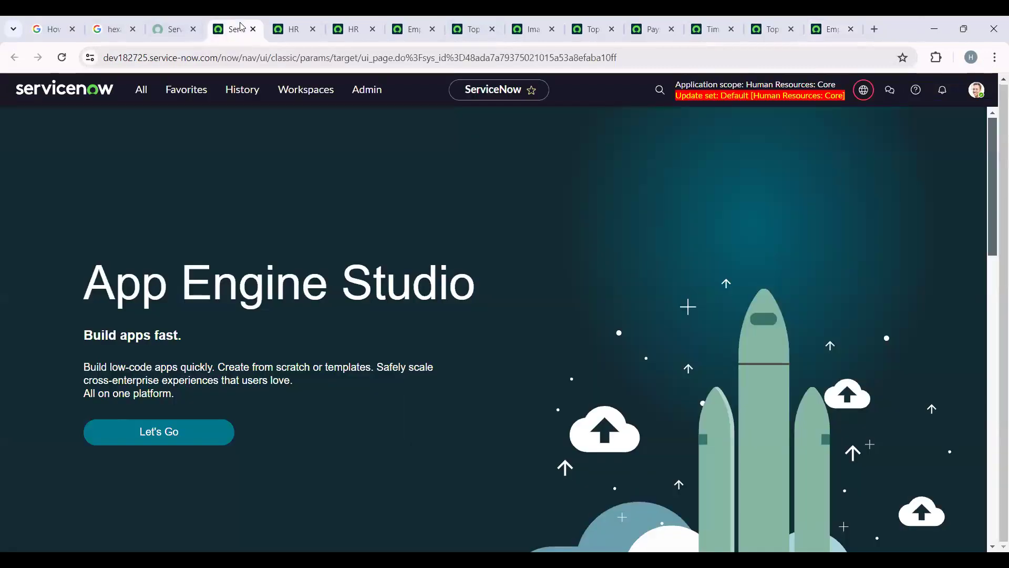
click(151, 90)
double_click(170, 119)
key(BackSpace)
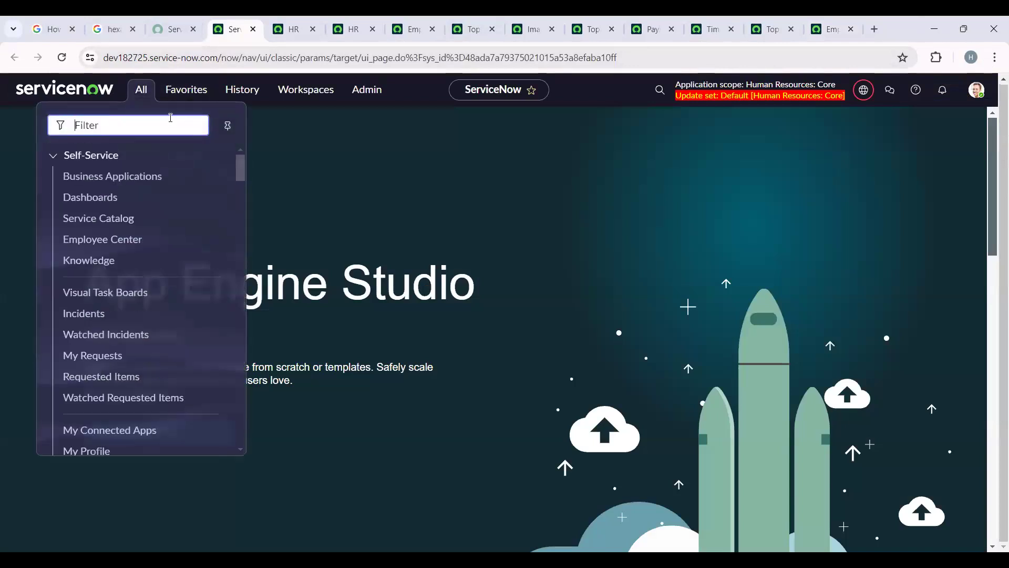
text(plugin)
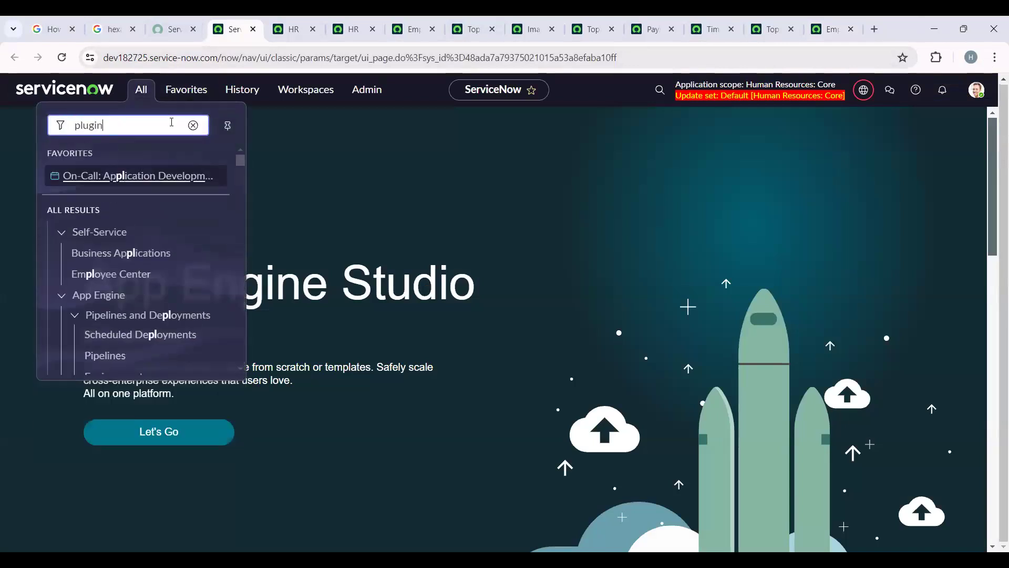
text(s)
click(98, 250)
right_click(98, 250)
click(153, 261)
click(273, 29)
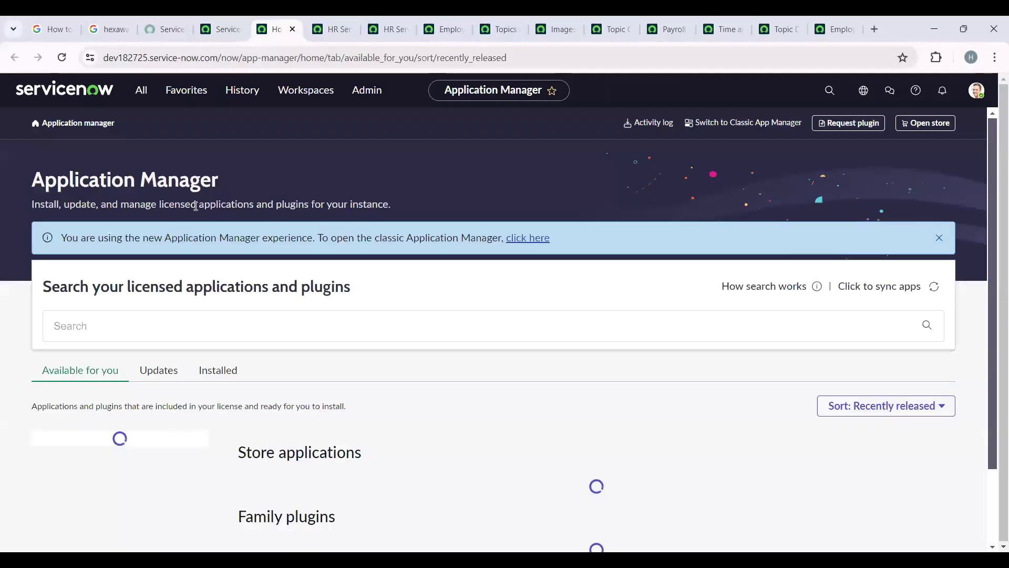
- Search the licensed applications and plugins for "Taxonomy" and open the HR taxonomy store application
click(148, 325)
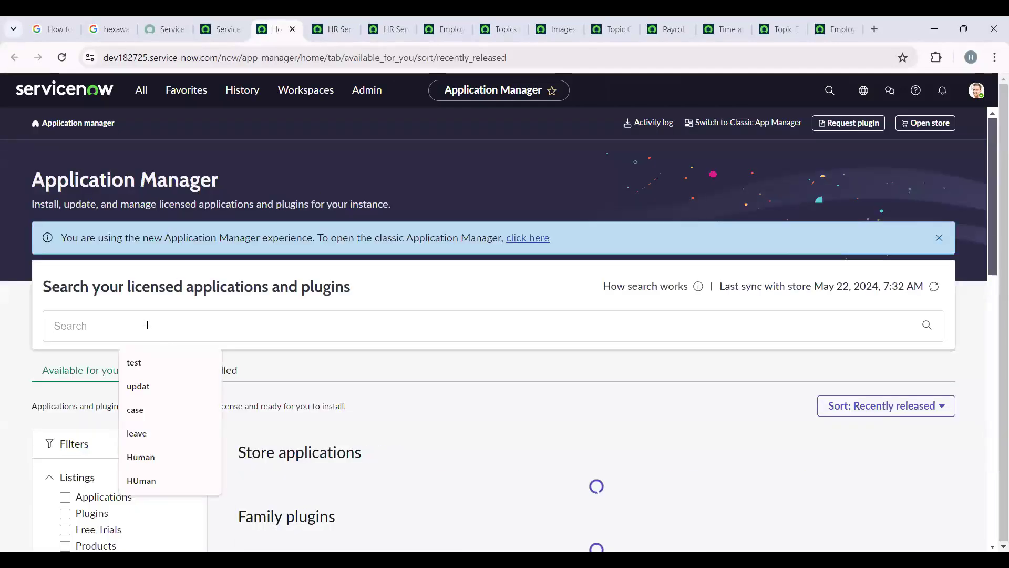
text(Taxonomy)
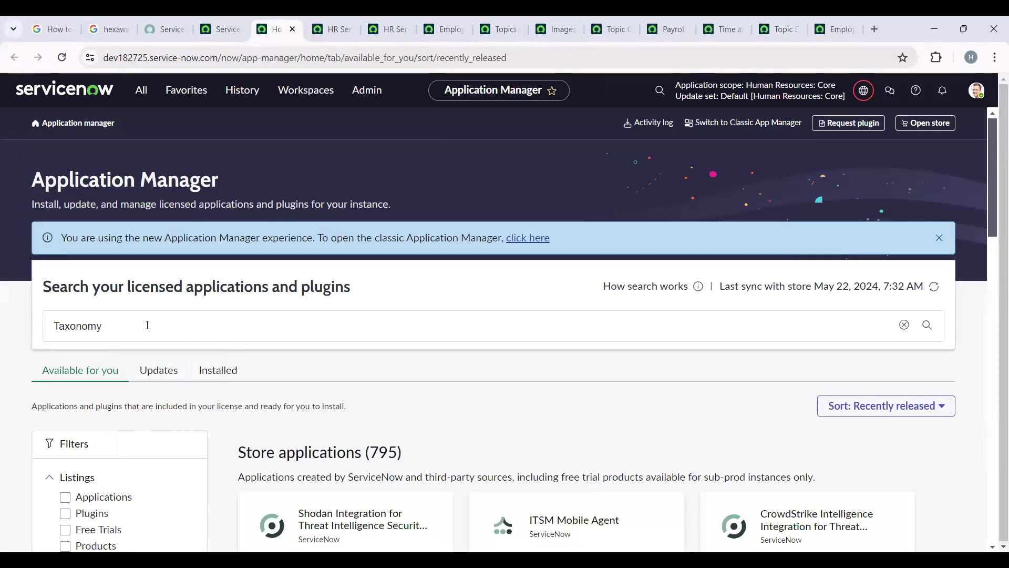
key(Return)
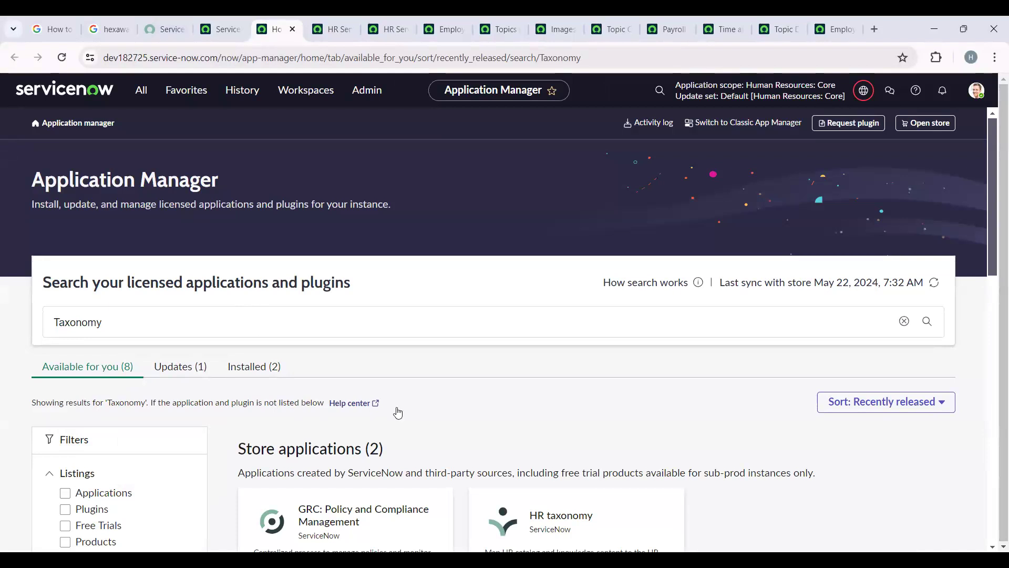
scroll(394, 410, down, 5)
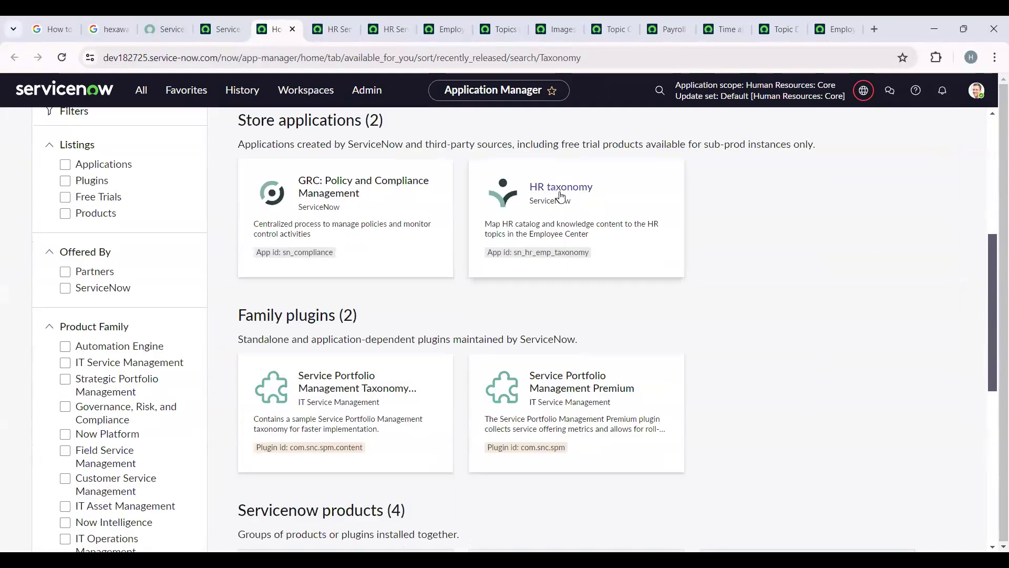
click(570, 192)
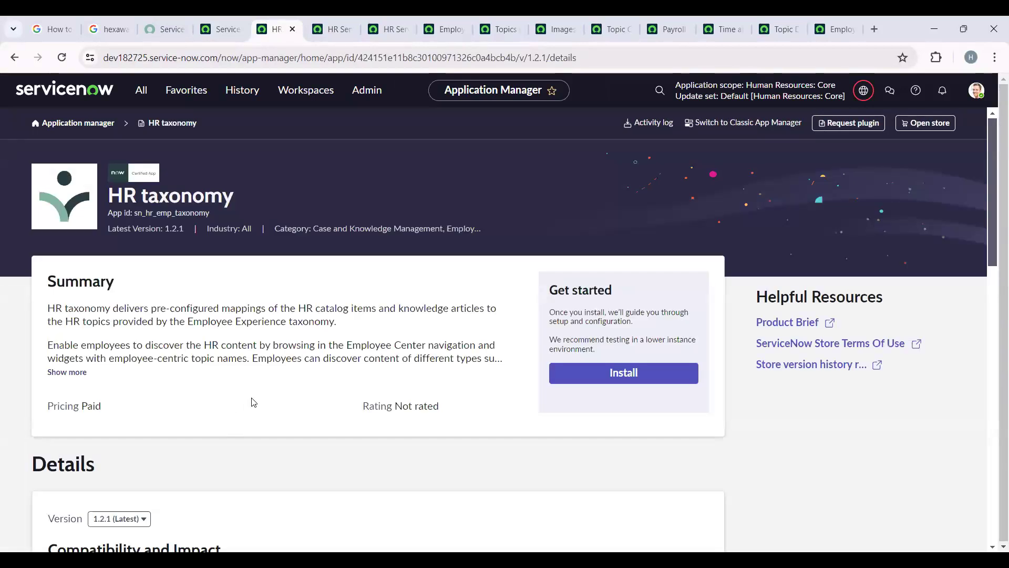
- Review the HR taxonomy details and start installing version 1.2.1 immediately with demo data loaded
scroll(254, 402, down, 10)
scroll(339, 444, down, 4)
scroll(339, 444, up, 15)
click(620, 382)
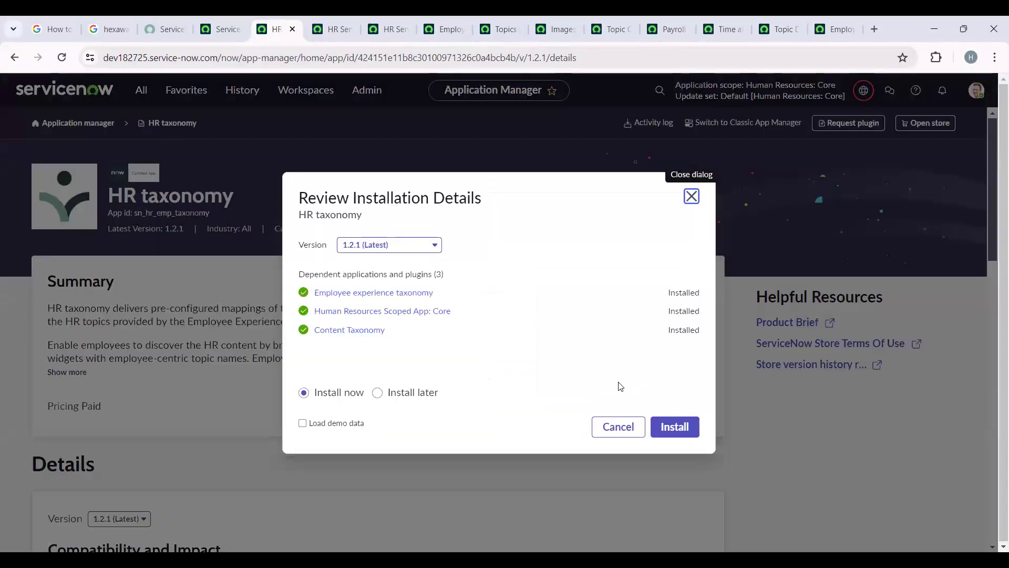
click(303, 424)
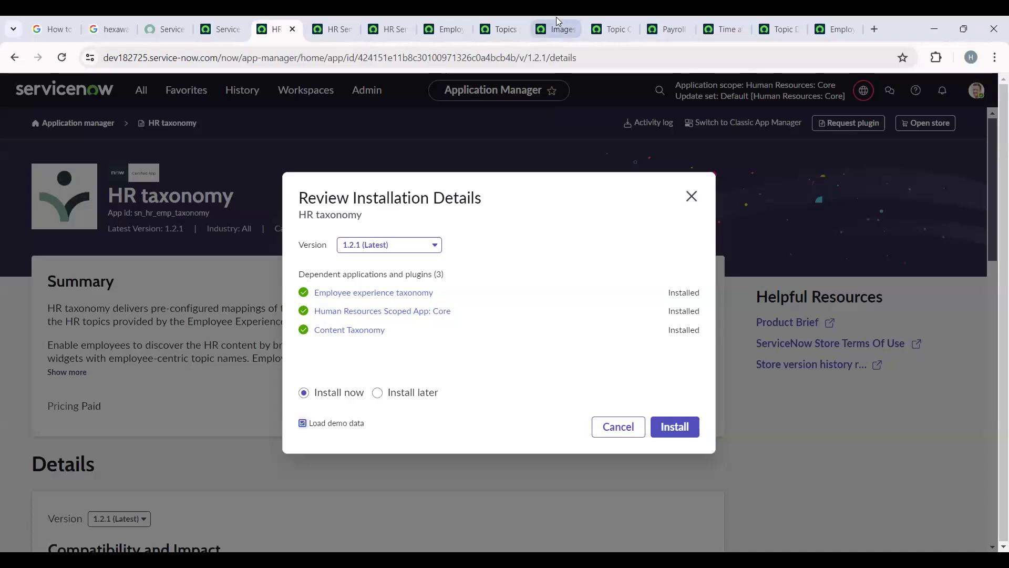
click(679, 434)
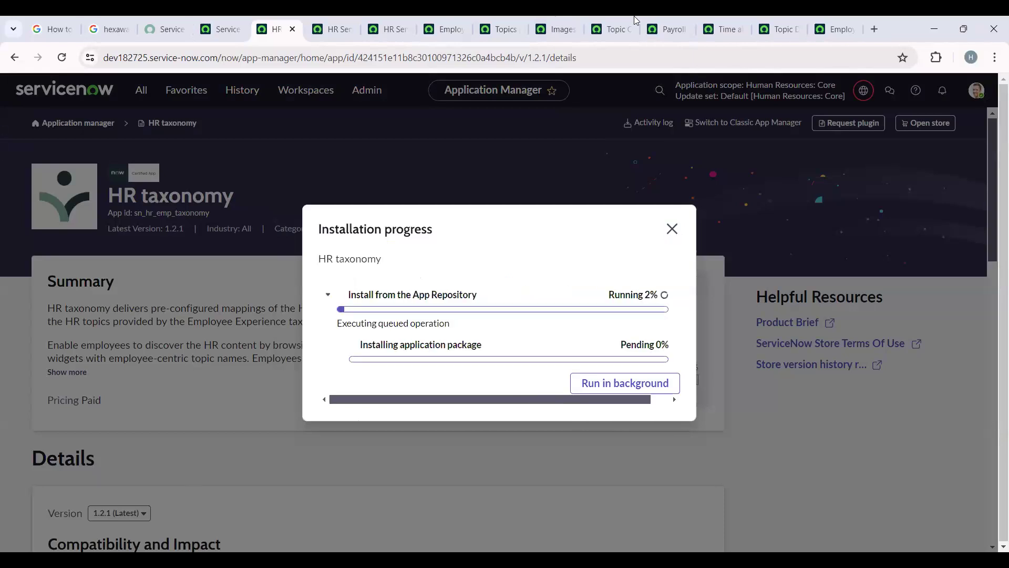
- Return to the Employee Center portal, open the Software Issues popular topic and look through its support resources
click(831, 15)
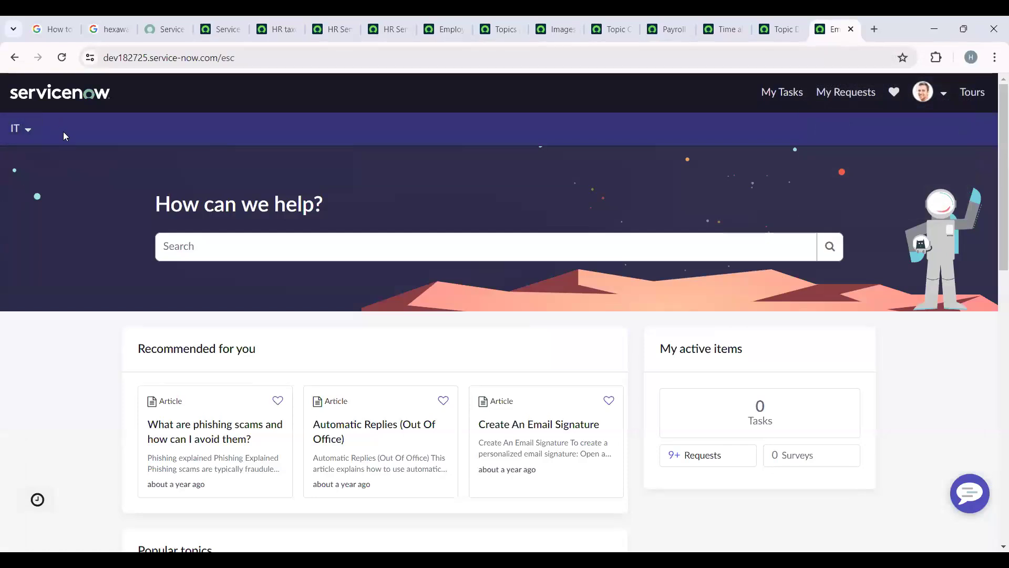
scroll(73, 253, down, 4)
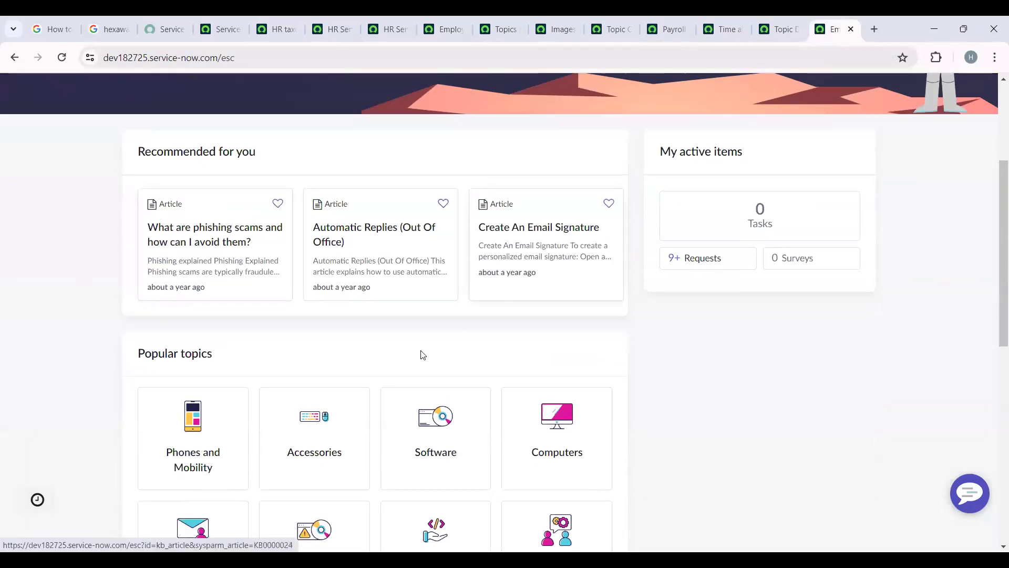
scroll(251, 414, down, 4)
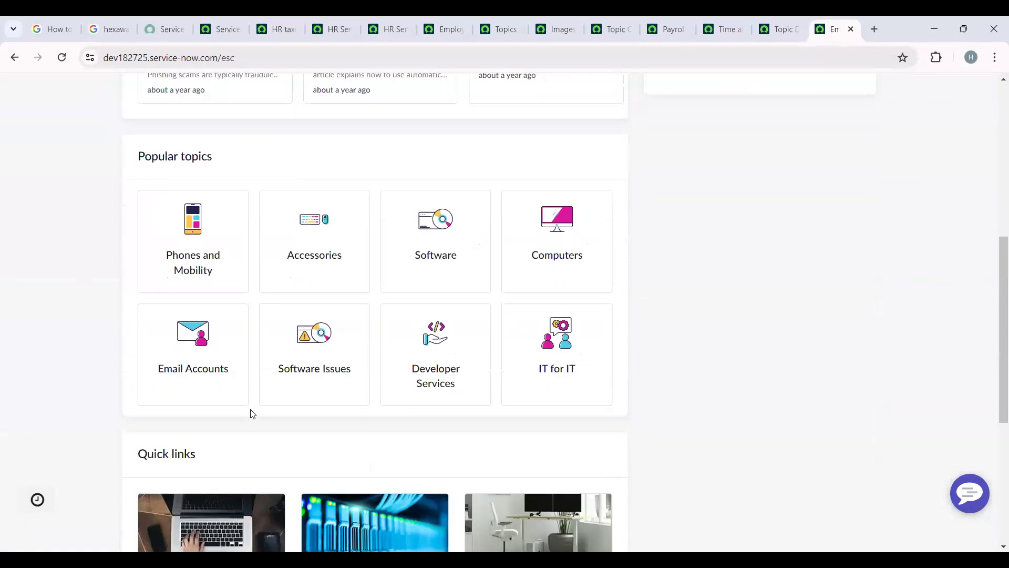
click(305, 361)
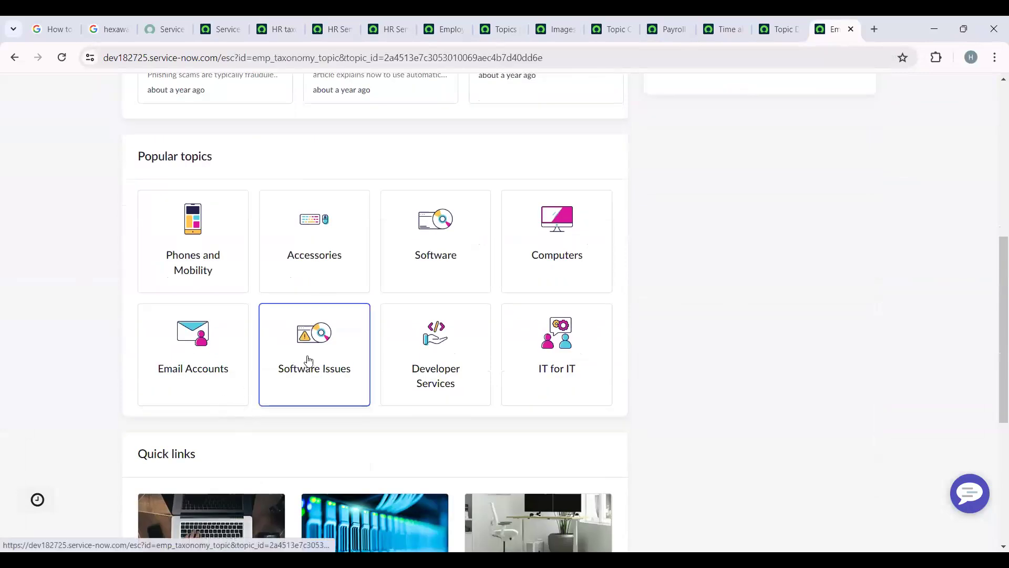
scroll(309, 360, down, 4)
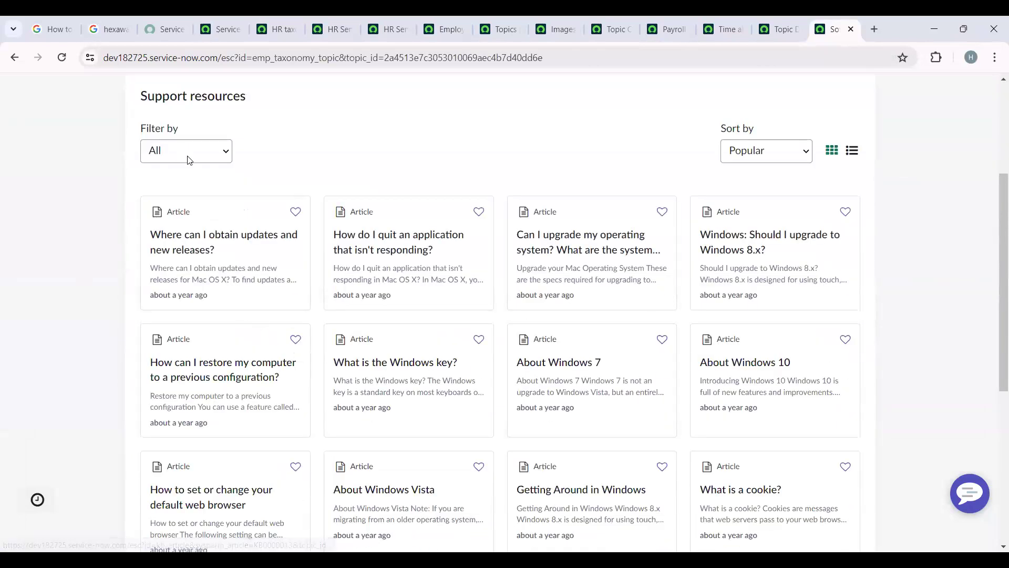
scroll(422, 425, up, 4)
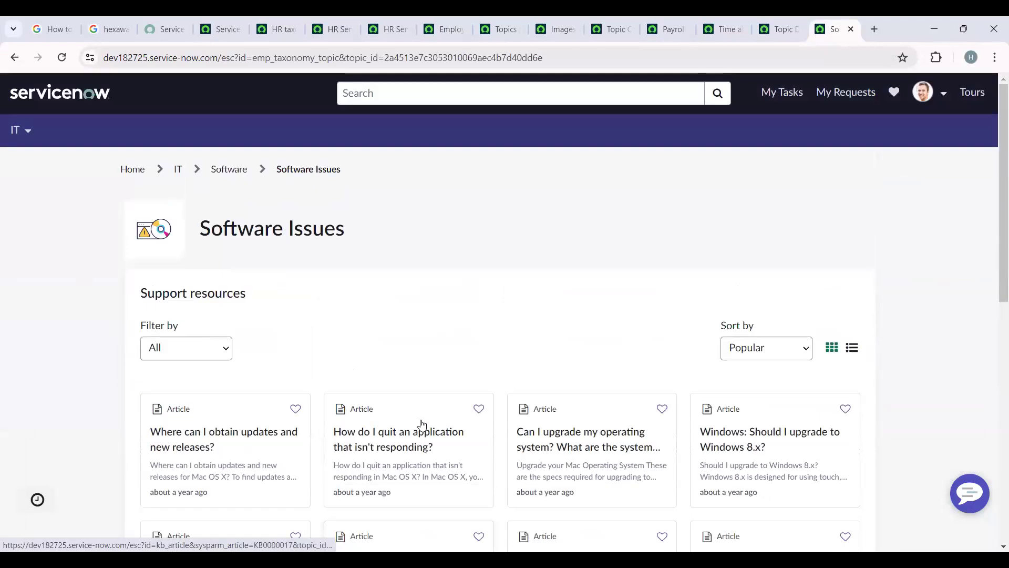
- Filter the Software Issues support resources by Requests and check the list
click(221, 356)
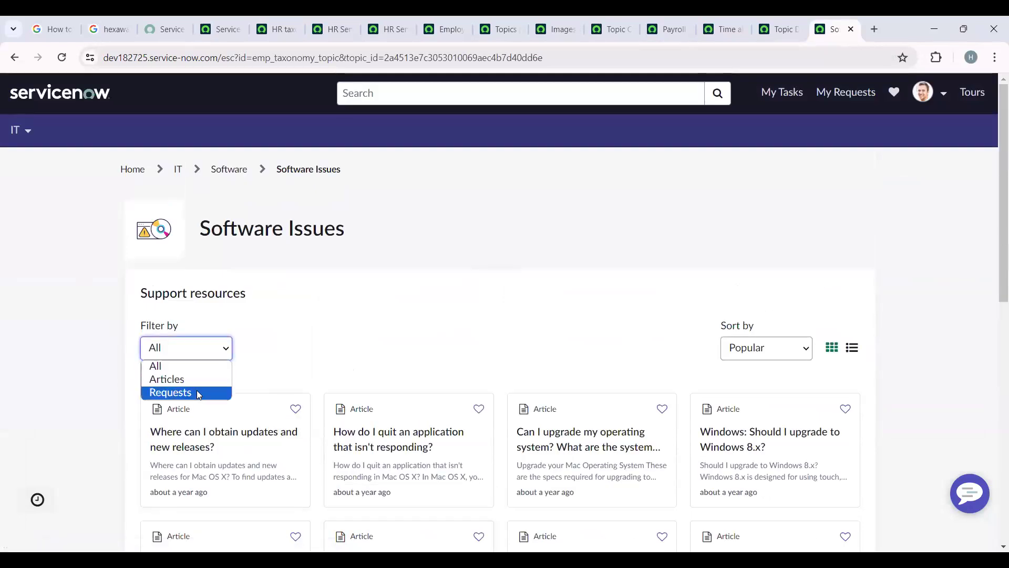
click(198, 392)
scroll(418, 361, down, 3)
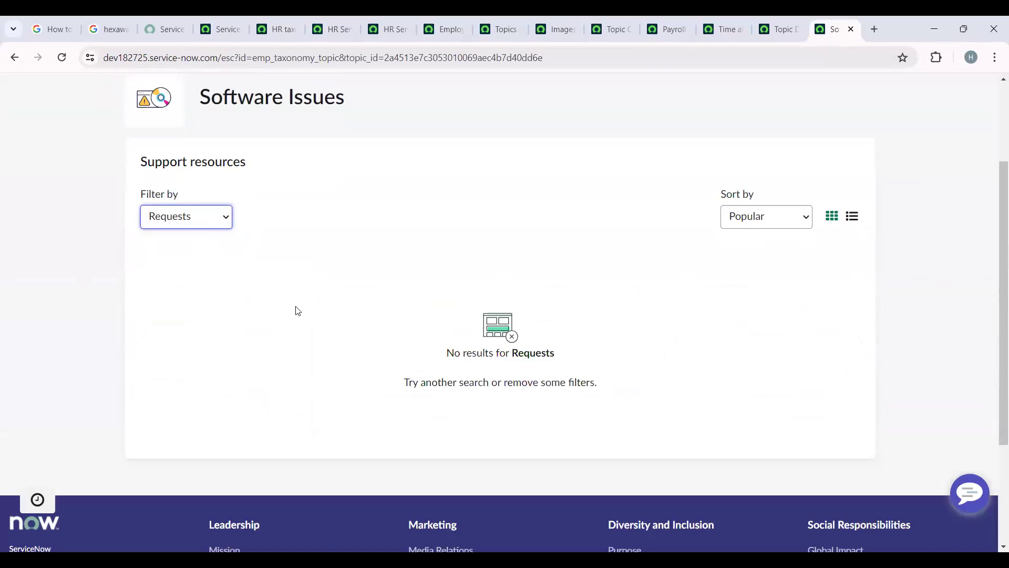
scroll(274, 299, up, 3)
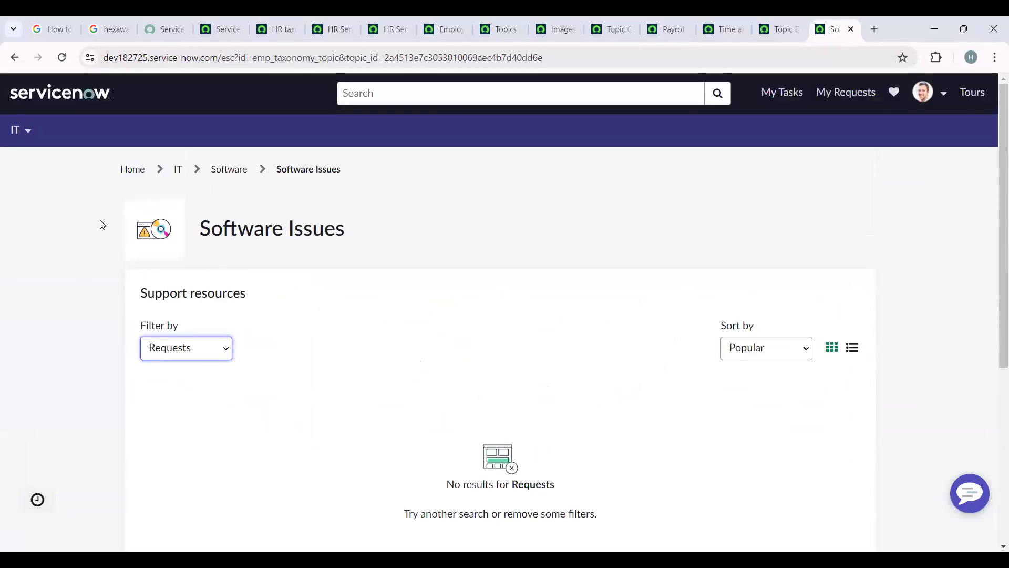
- Go up to the parent IT topic page and look through its topics and request items
click(178, 169)
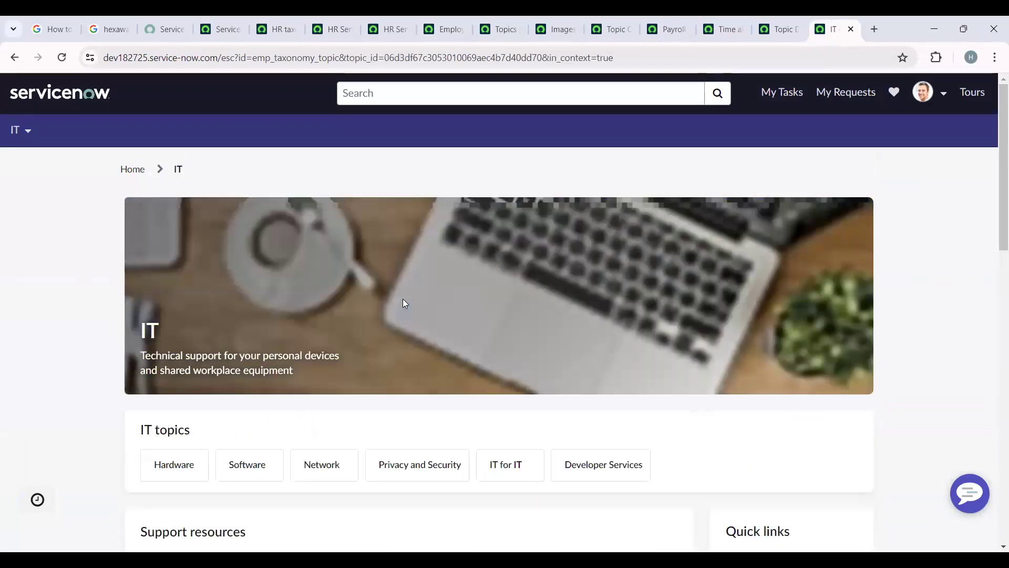
scroll(404, 303, down, 5)
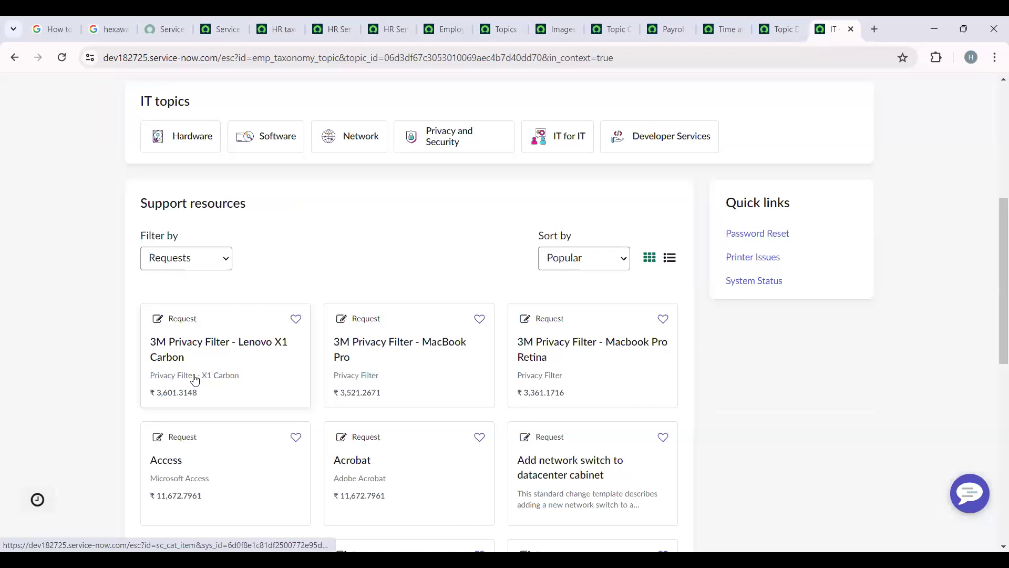
scroll(576, 410, down, 3)
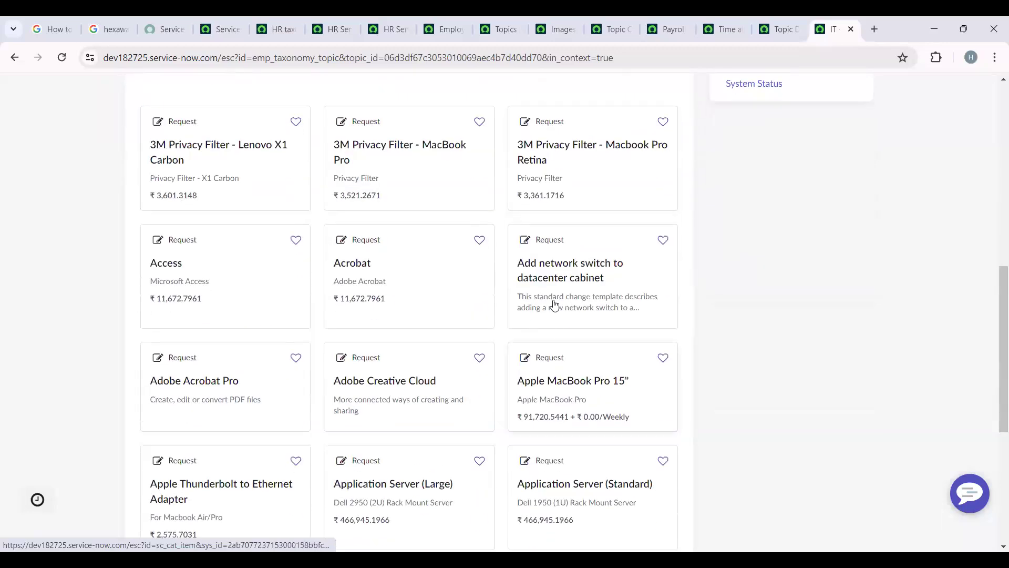
scroll(460, 393, down, 2)
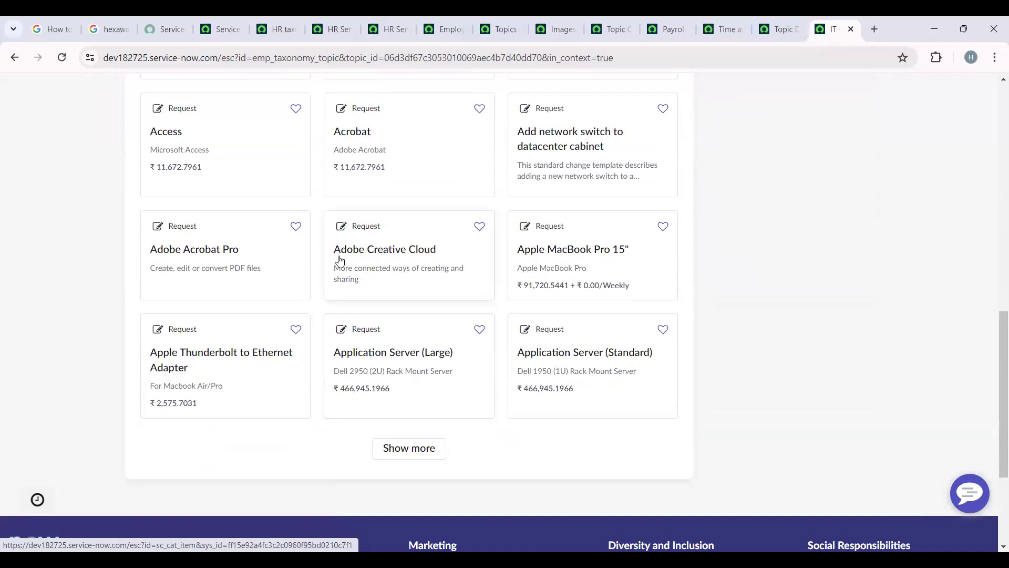
scroll(322, 415, up, 6)
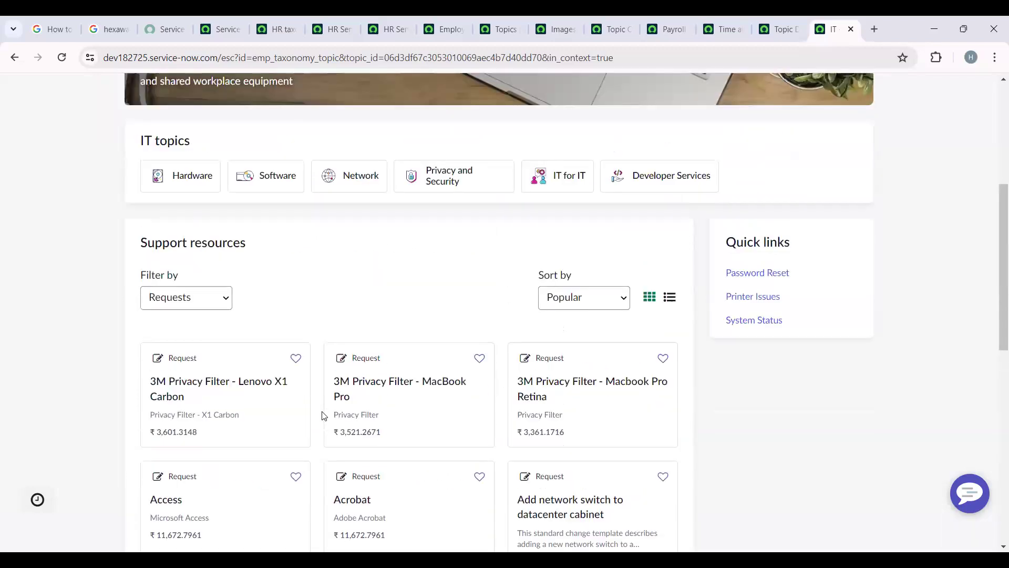
scroll(325, 416, up, 5)
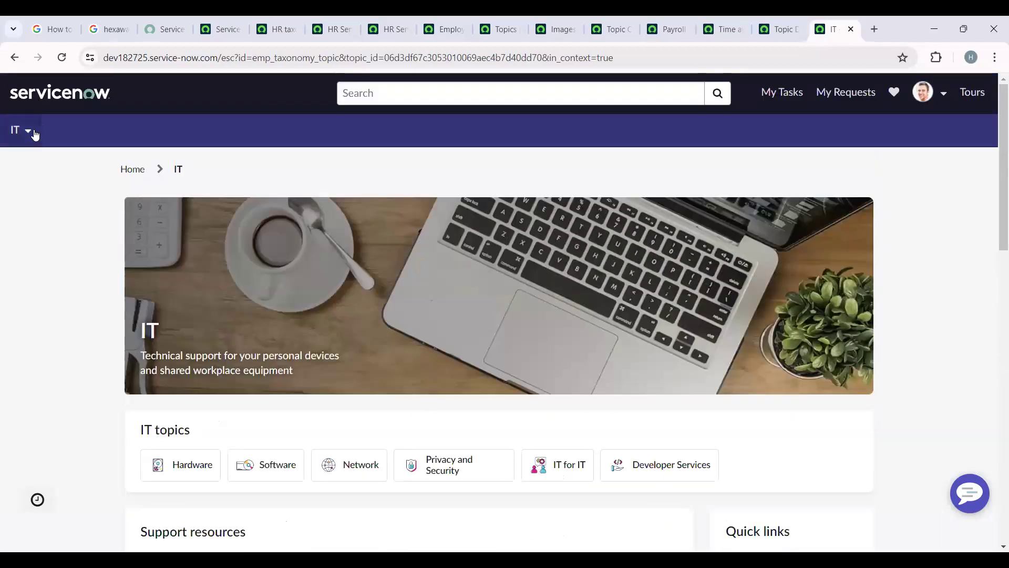
- Look through the popular topics and quick links on the Employee Center home page and check the HR taxonomy installation progress
click(39, 95)
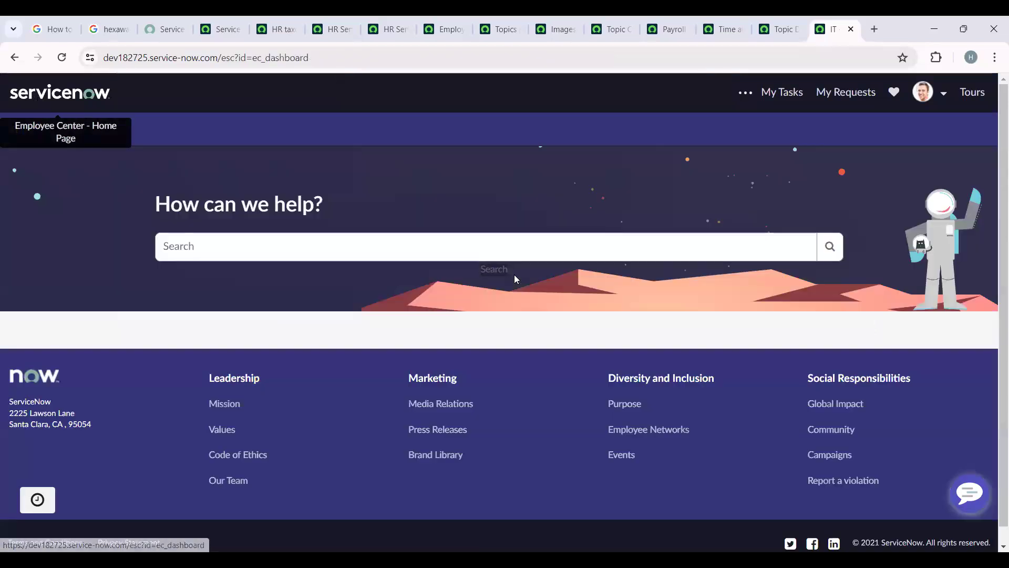
scroll(211, 282, down, 4)
scroll(286, 302, down, 7)
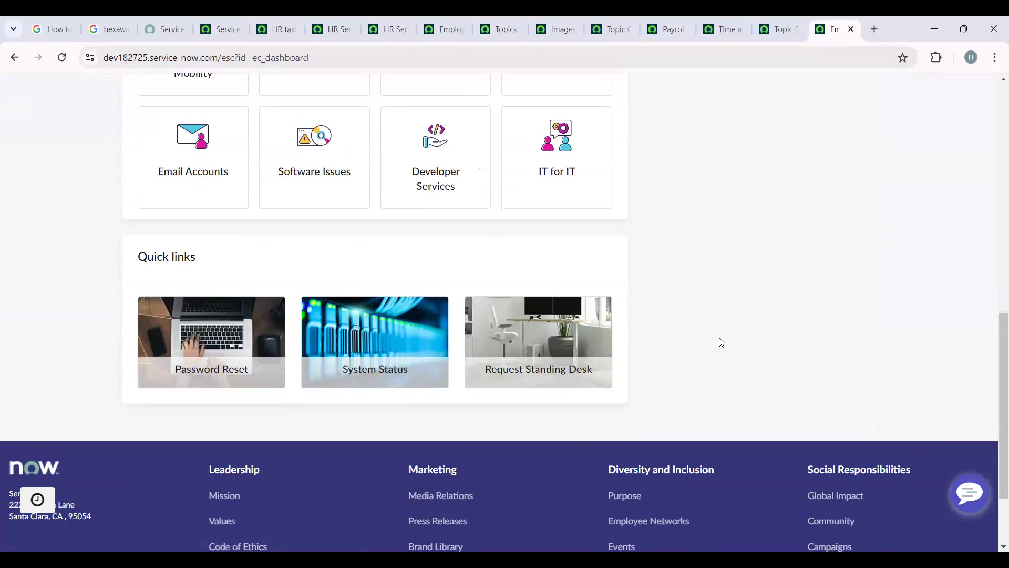
scroll(712, 373, up, 5)
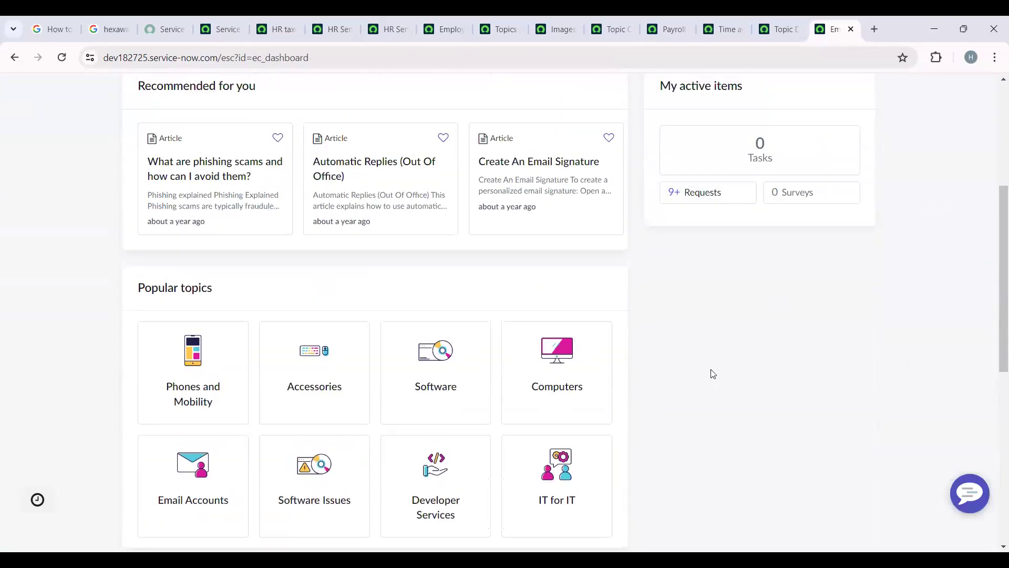
scroll(577, 399, up, 5)
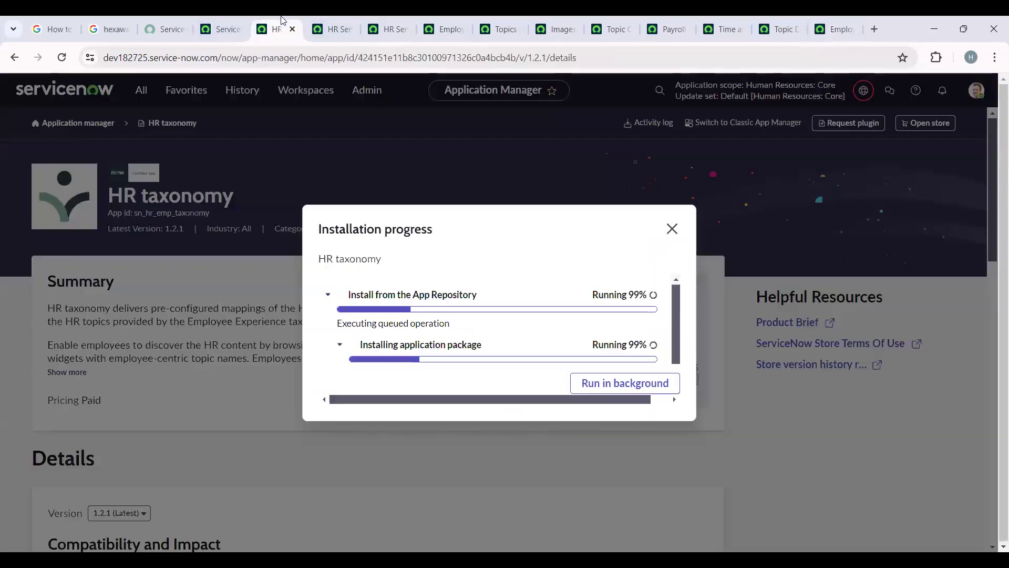
click(282, 20)
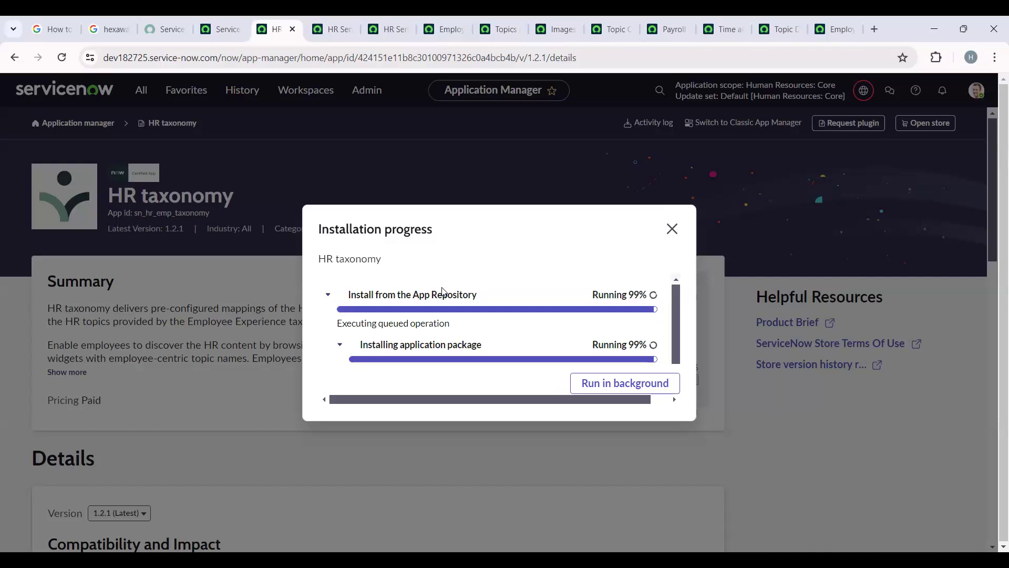
- Open the Employee Center portal's Employee taxonomy link record separately and switch the application scope to Employee Center Core
click(444, 16)
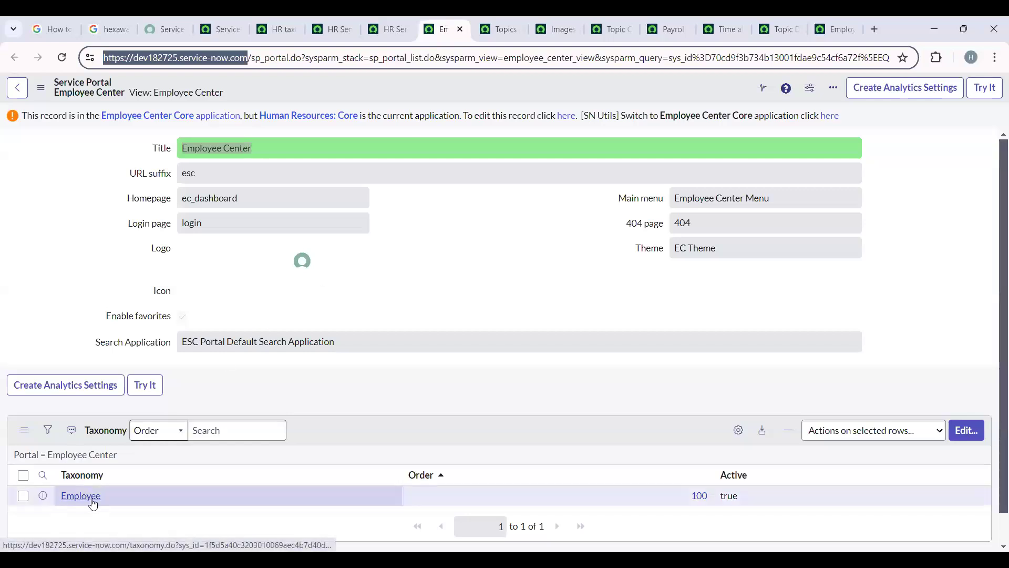
right_click(44, 497)
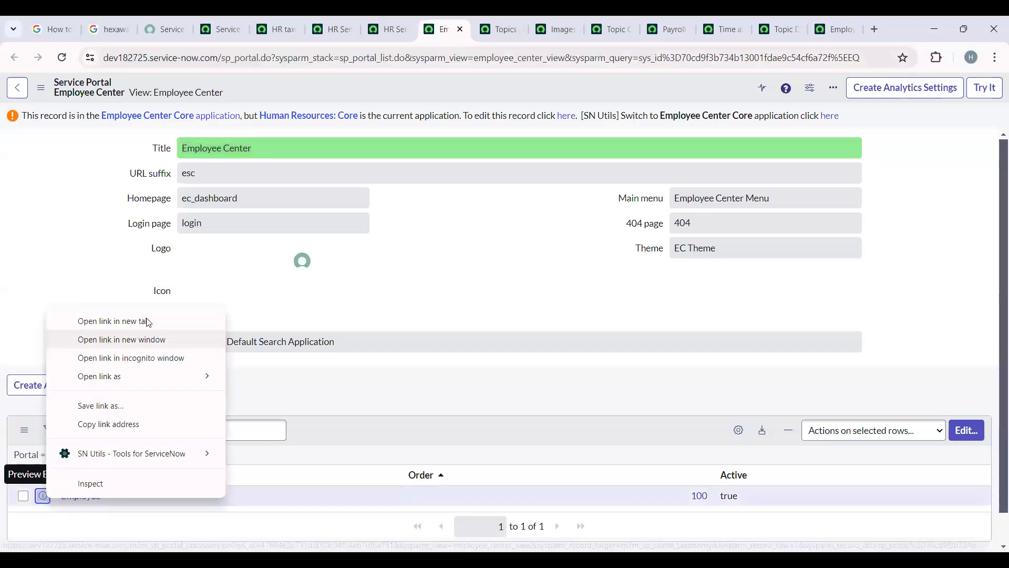
click(143, 320)
click(472, 29)
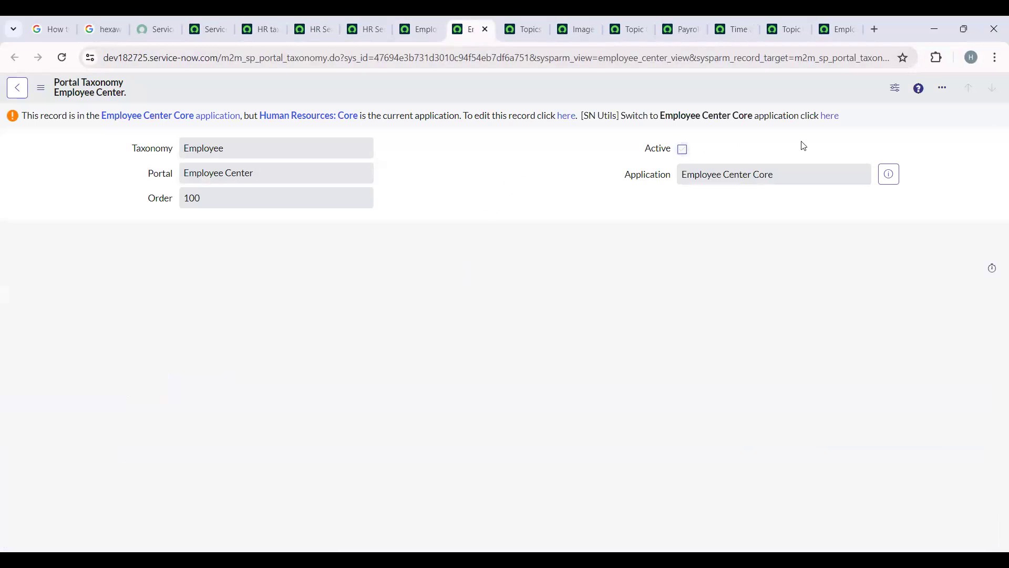
click(835, 122)
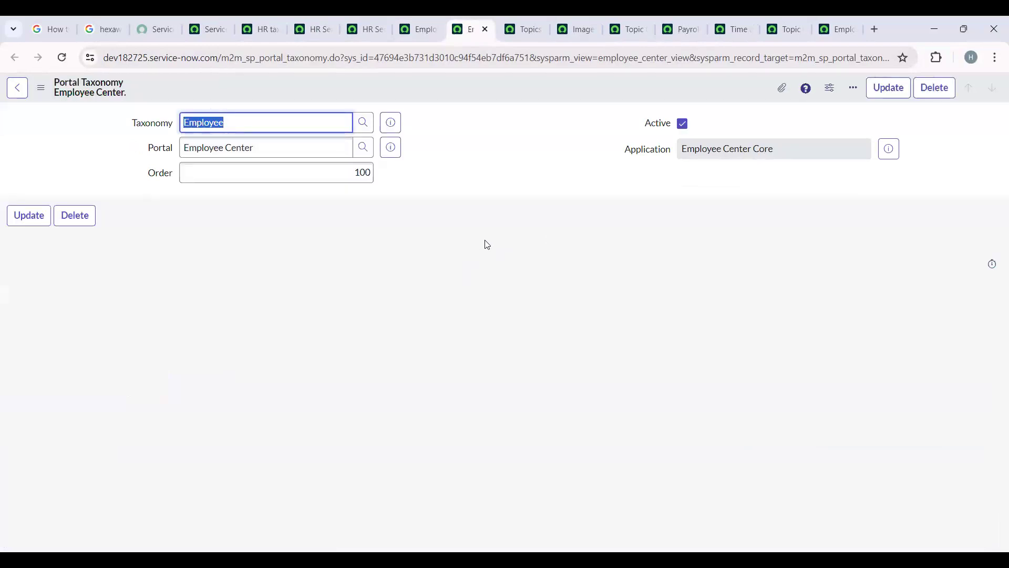
- Open the Employee taxonomy record from its preview and review its child topics and contributors
click(395, 123)
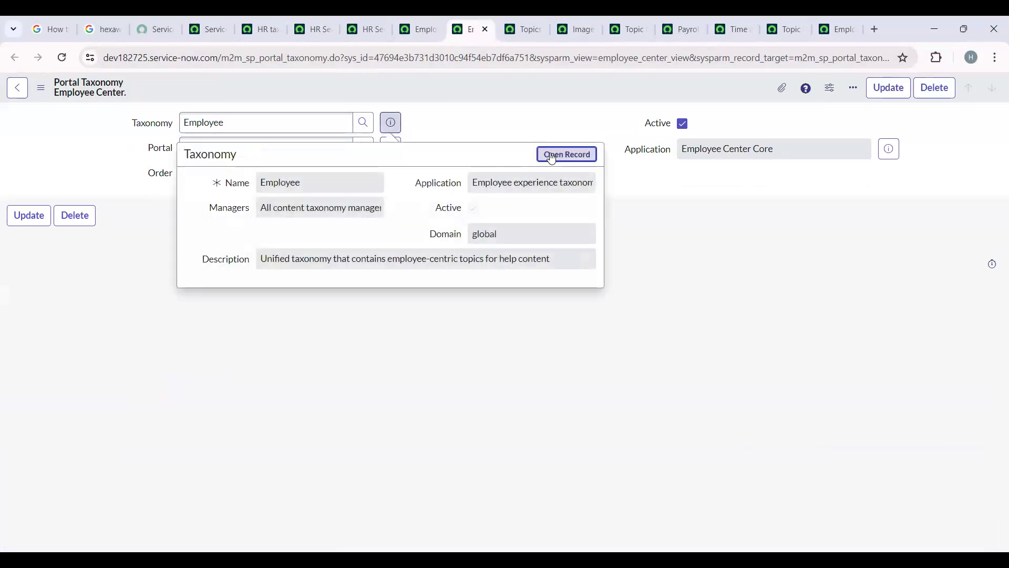
click(552, 158)
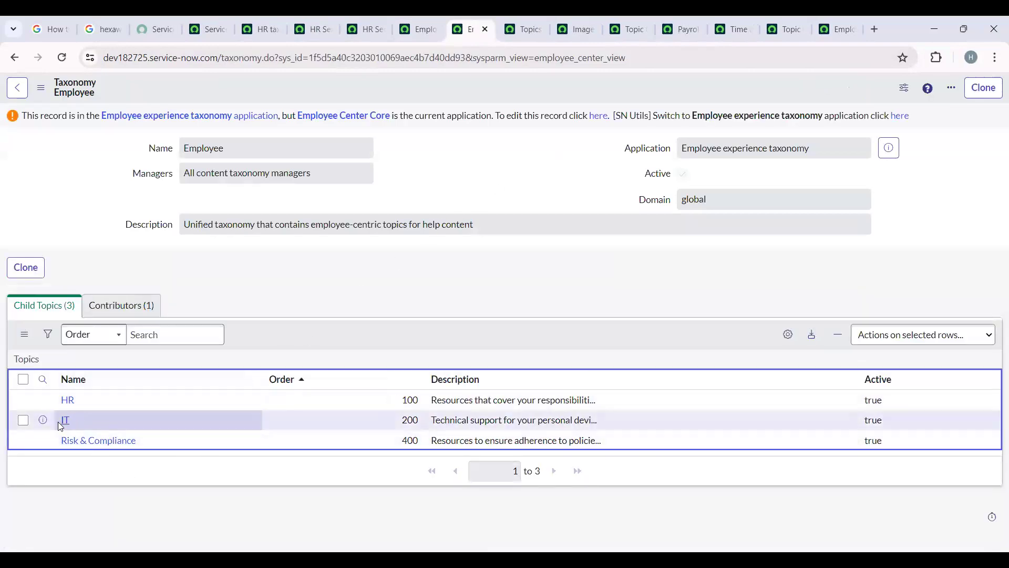
drag(140, 445, 53, 443)
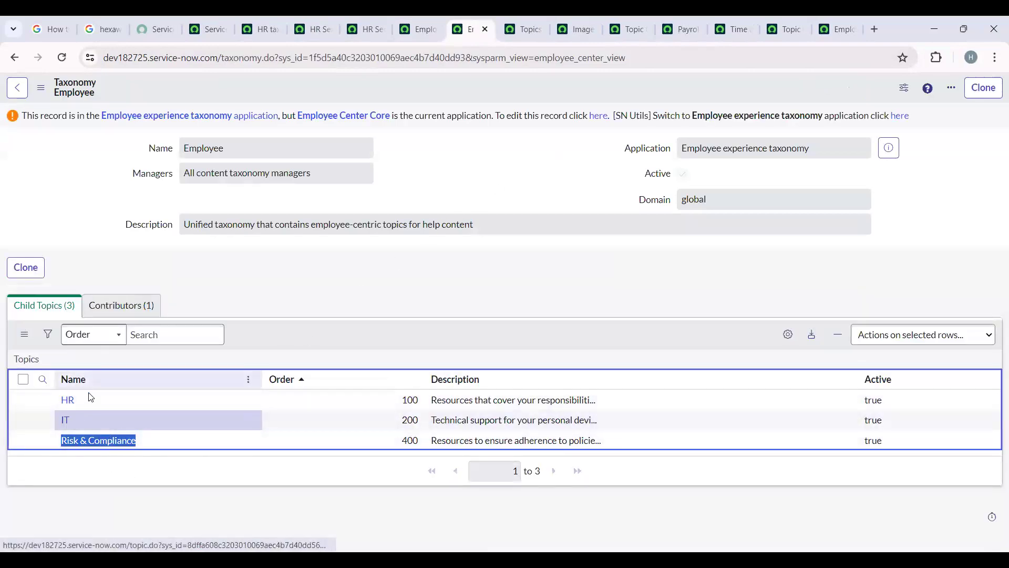
drag(91, 398, 55, 399)
click(397, 290)
click(109, 307)
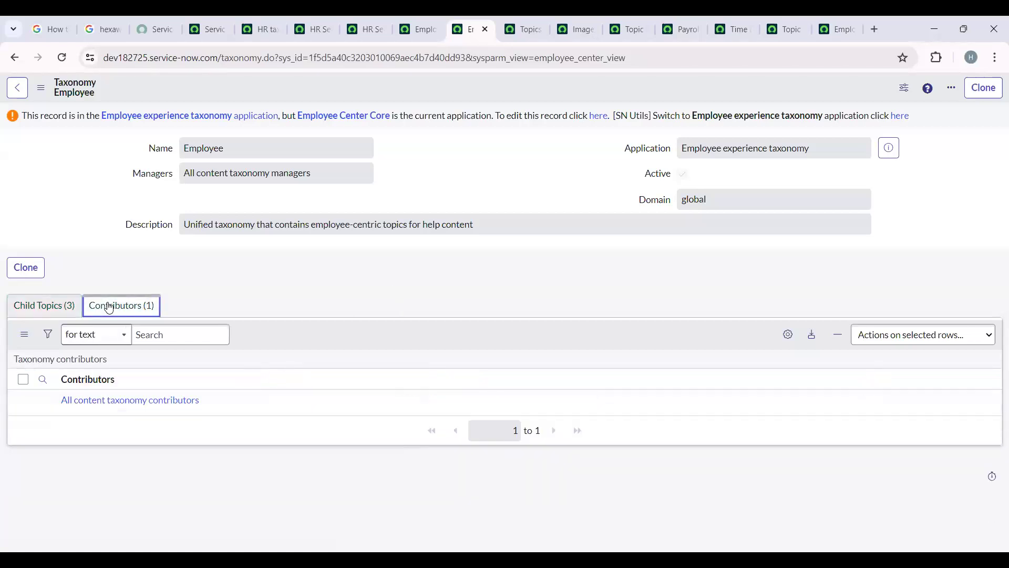
click(50, 308)
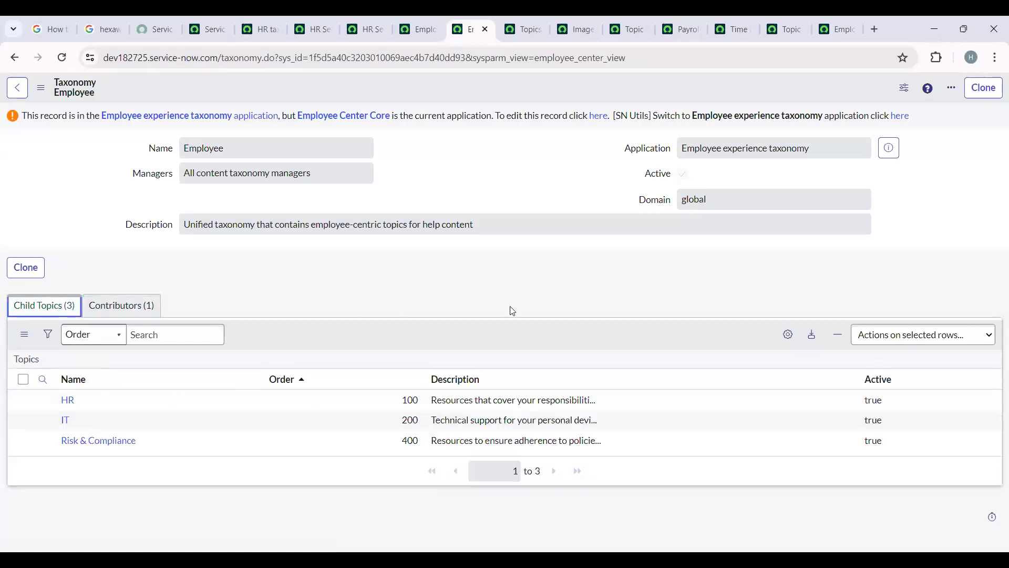
- Return to the HR taxonomy installation and view the details of the installed application
click(267, 22)
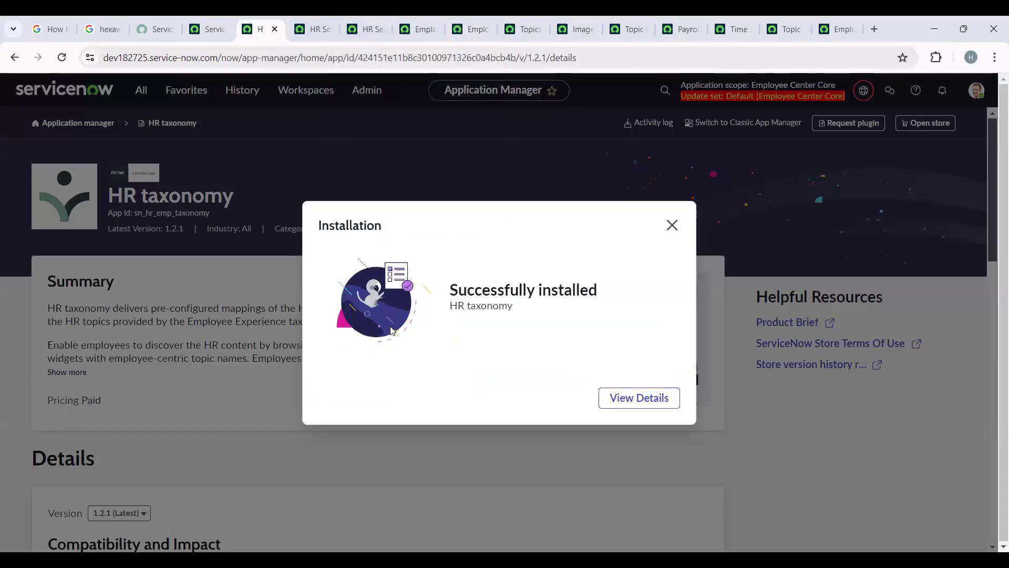
click(637, 398)
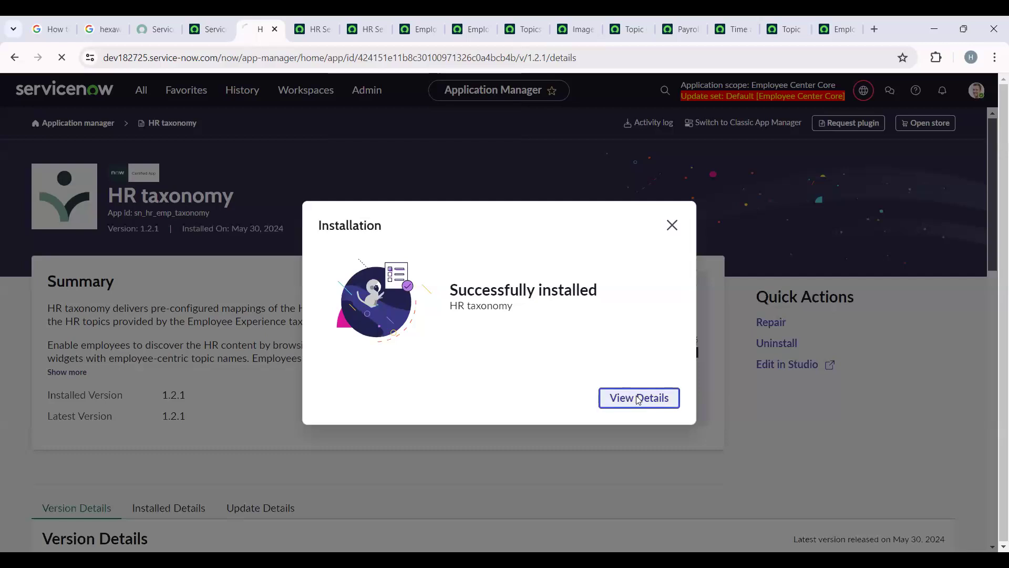
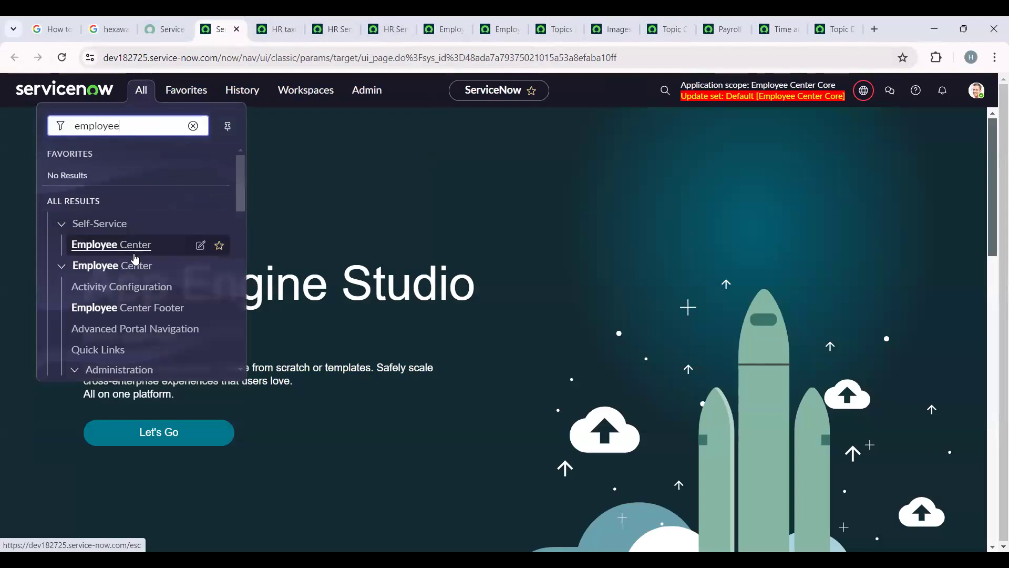
- Find Employee Center under Self-Service and open the portal separately from the current page
scroll(135, 257, down, 3)
scroll(136, 257, up, 3)
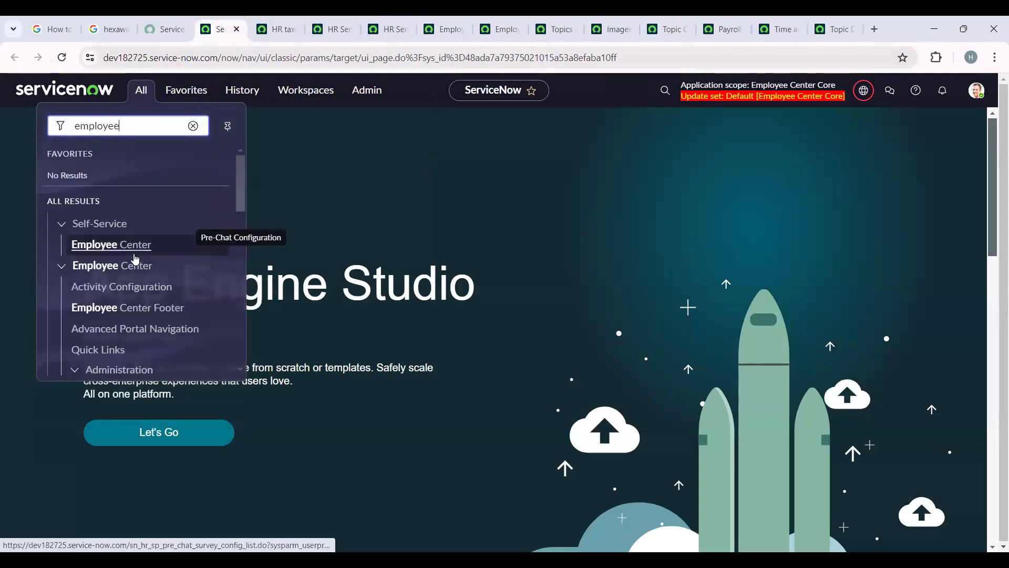
right_click(135, 258)
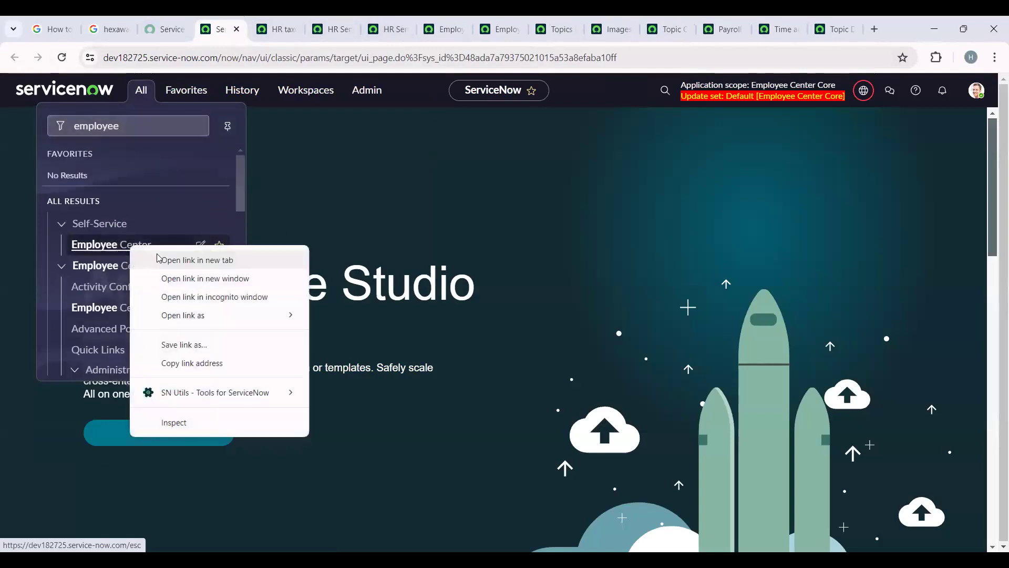
click(158, 258)
key(ctrl+Tab)
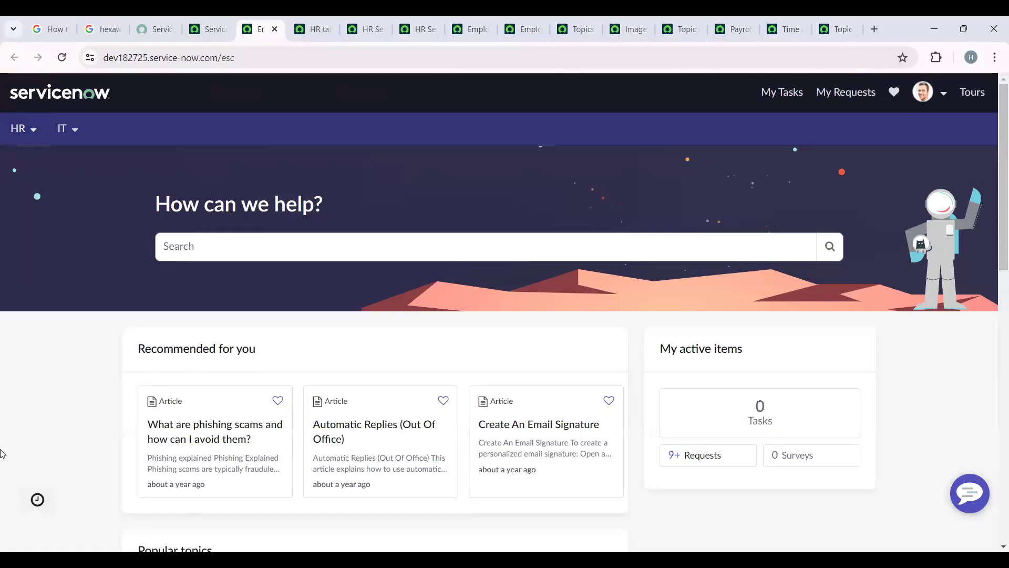
- Browse everything under the portal's HR topic and look through its HR topics and support resources
click(27, 135)
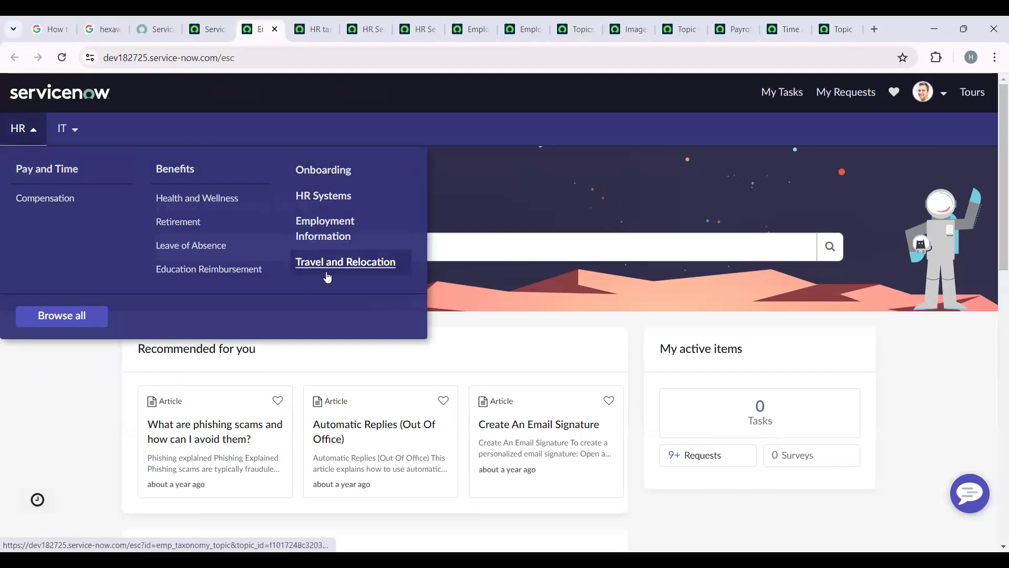
click(74, 322)
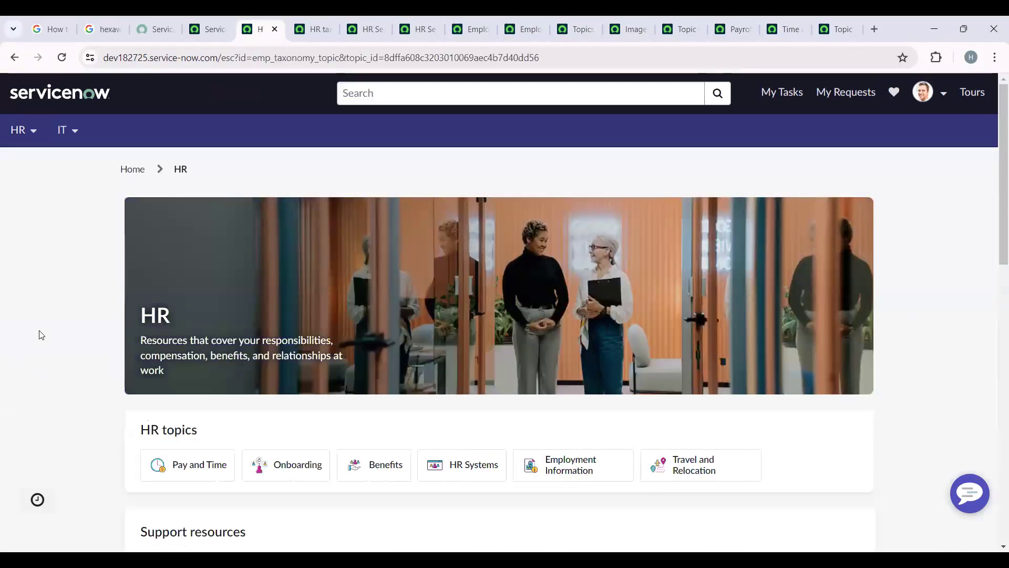
scroll(122, 298, down, 3)
scroll(139, 132, up, 2)
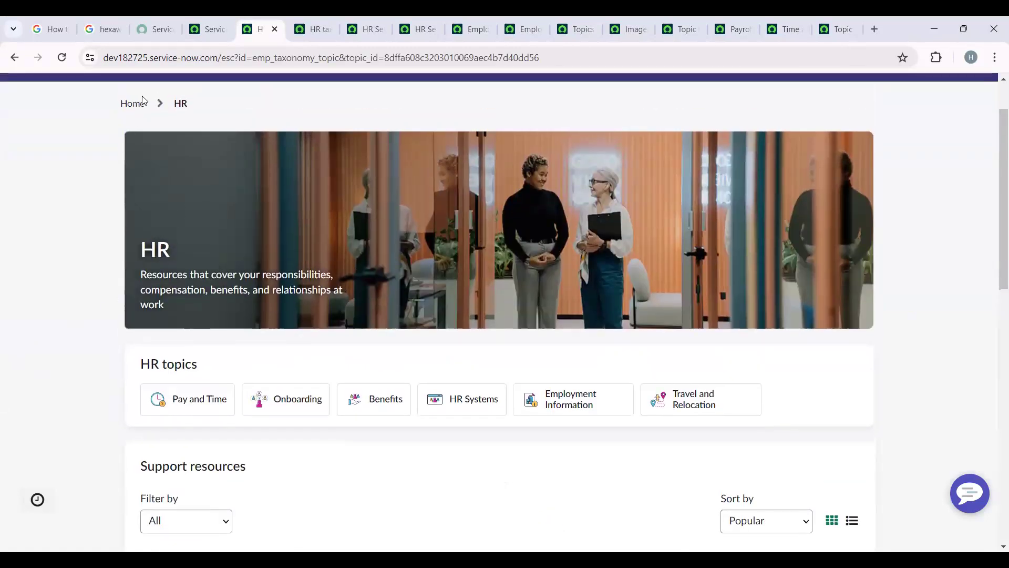
scroll(14, 322, down, 5)
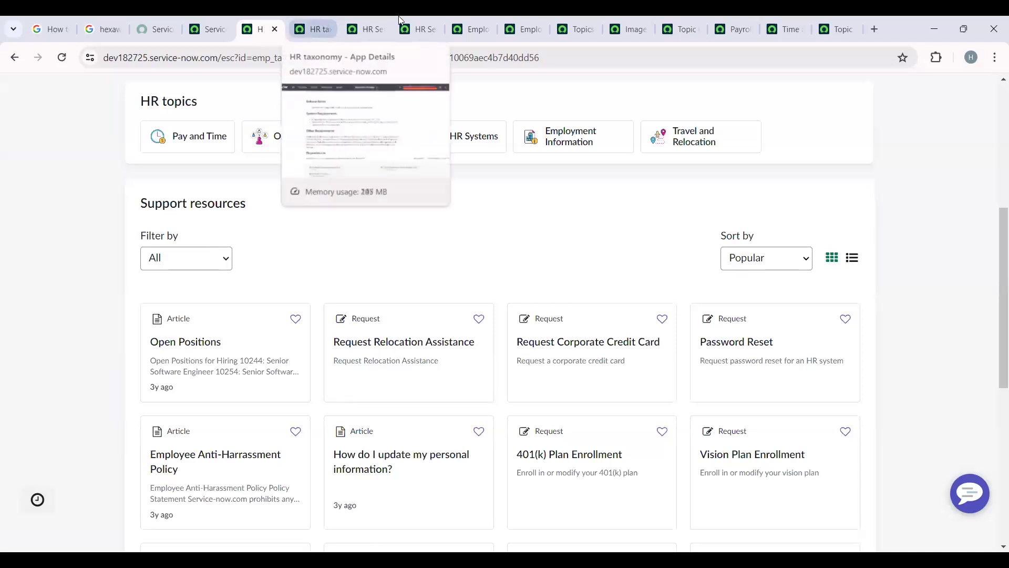
- Filter the HR Services list to service names containing "request" and look through the matching services
click(359, 22)
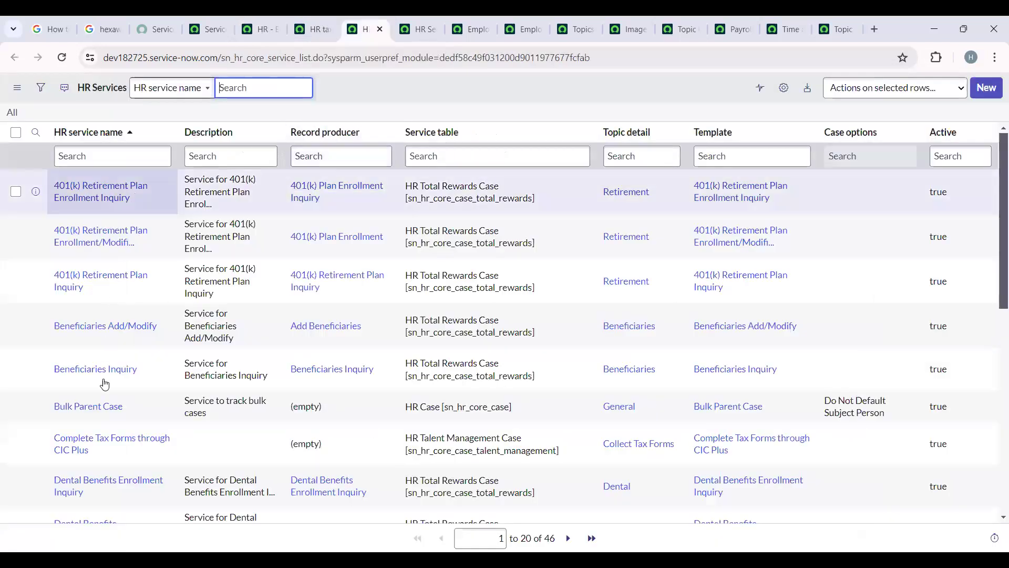
click(109, 156)
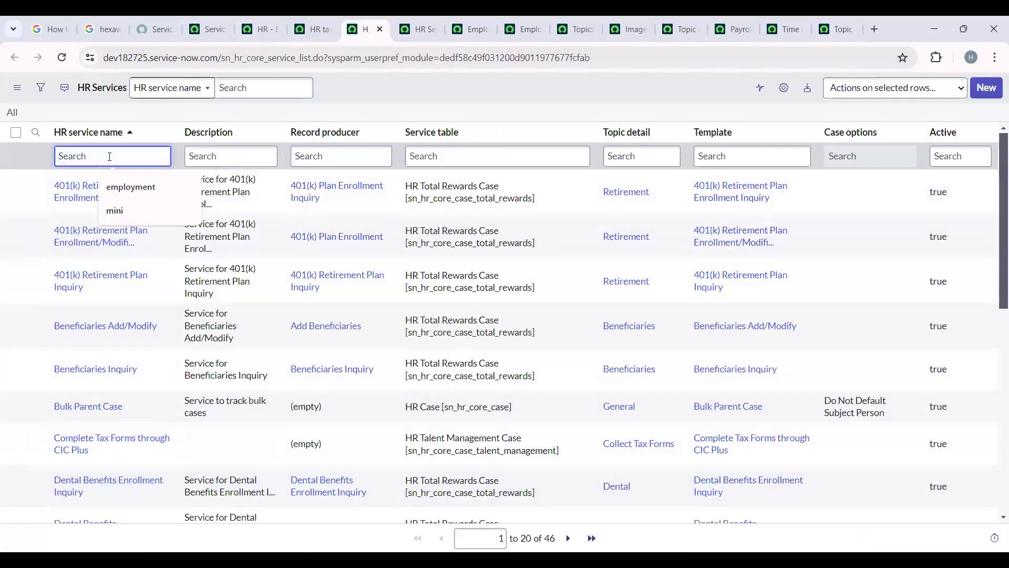
text(*request)
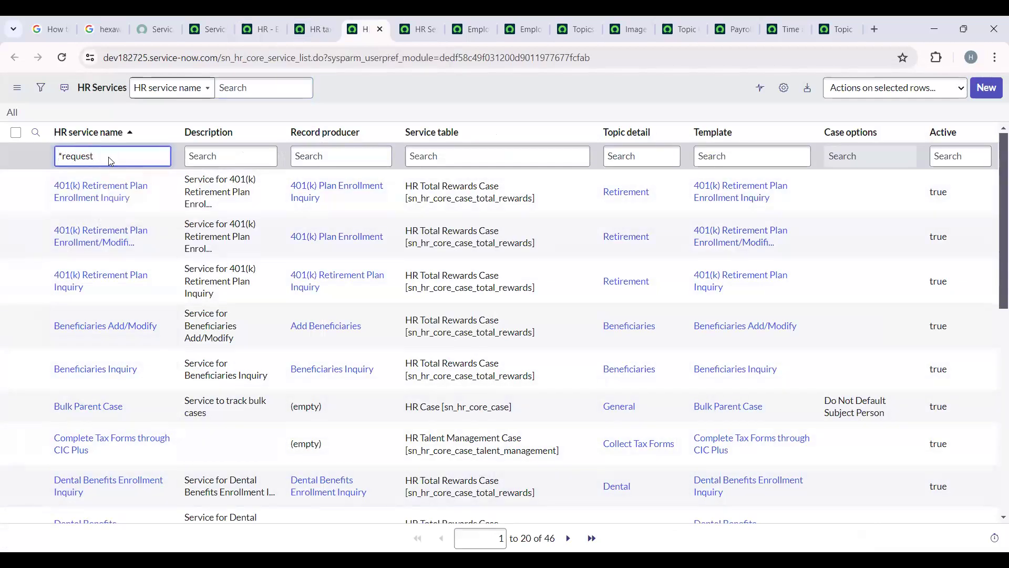
key(Return)
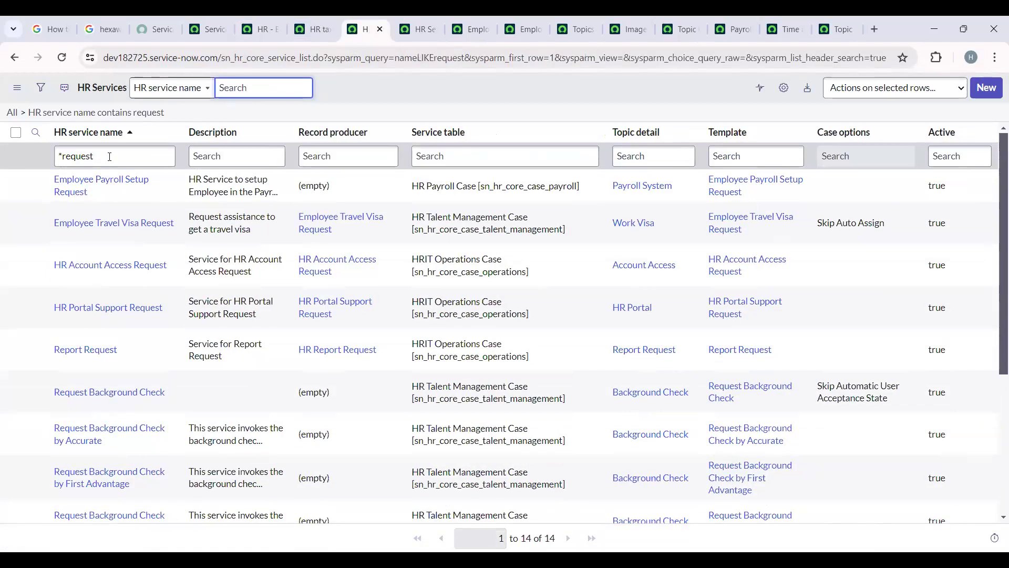
scroll(108, 263, down, 3)
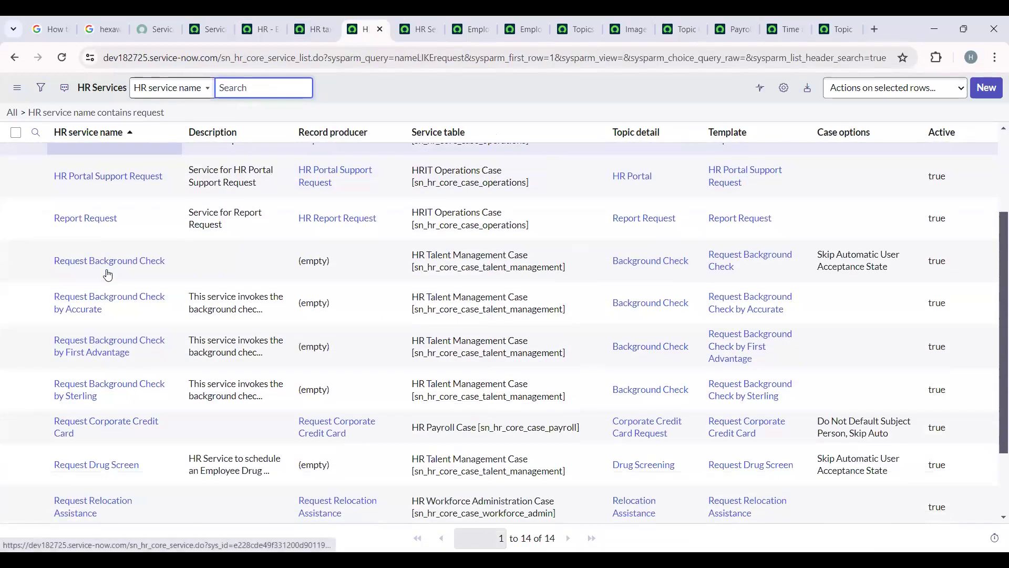
scroll(116, 297, down, 2)
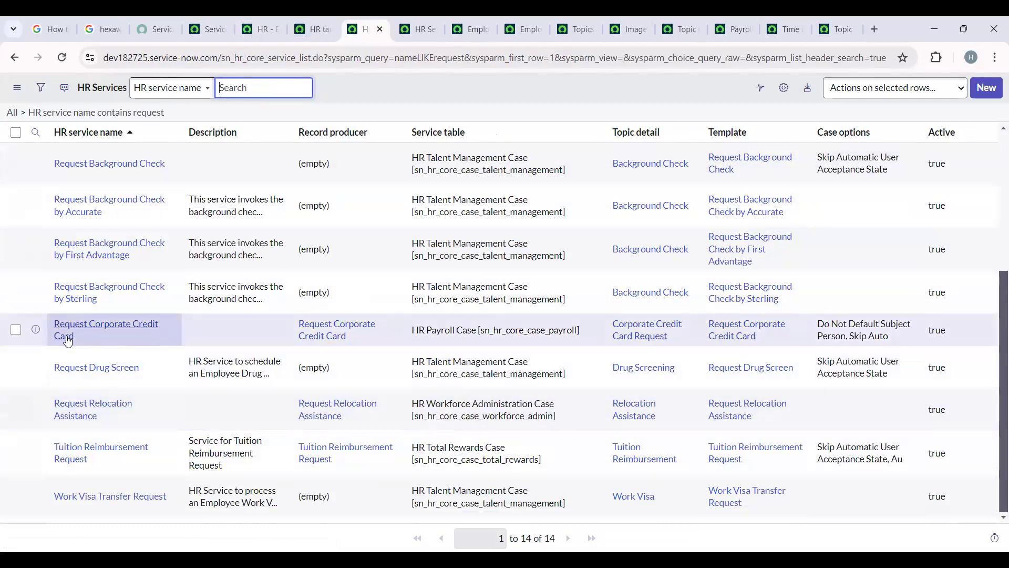
scroll(135, 434, up, 3)
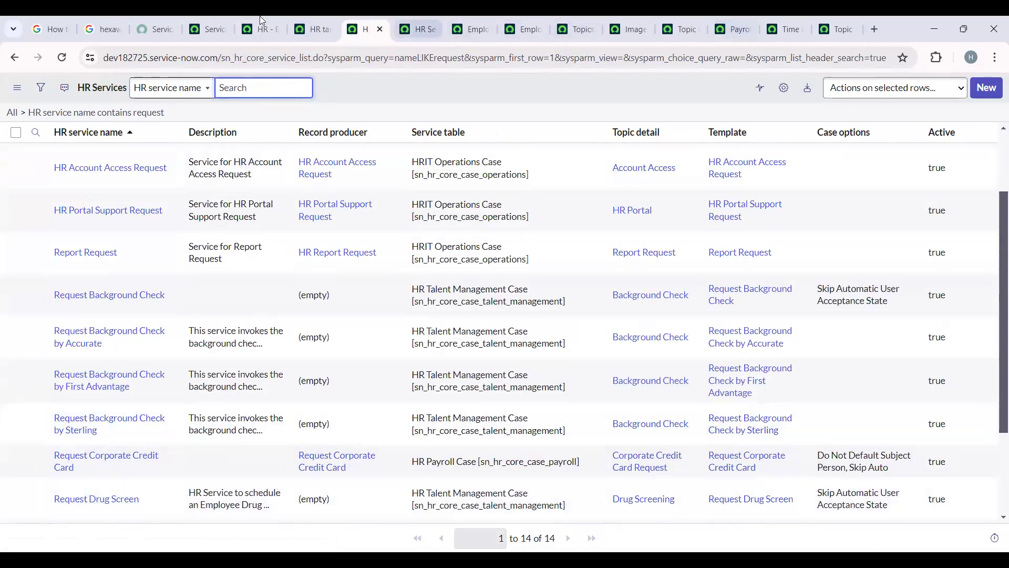
- Return to the portal's HR page and look over the request and article cards under Support resources
click(253, 17)
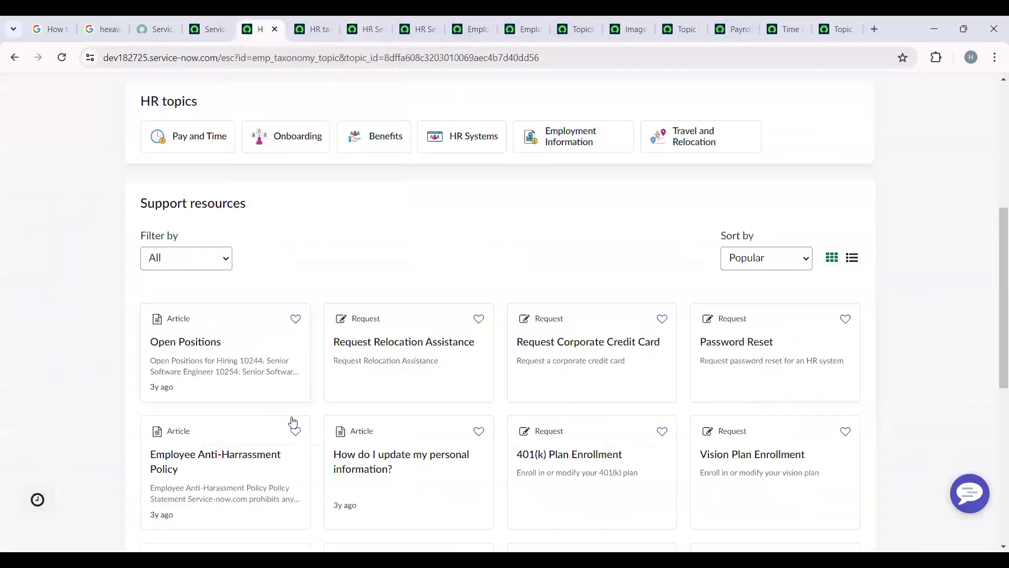
scroll(300, 425, down, 3)
scroll(300, 425, down, 2)
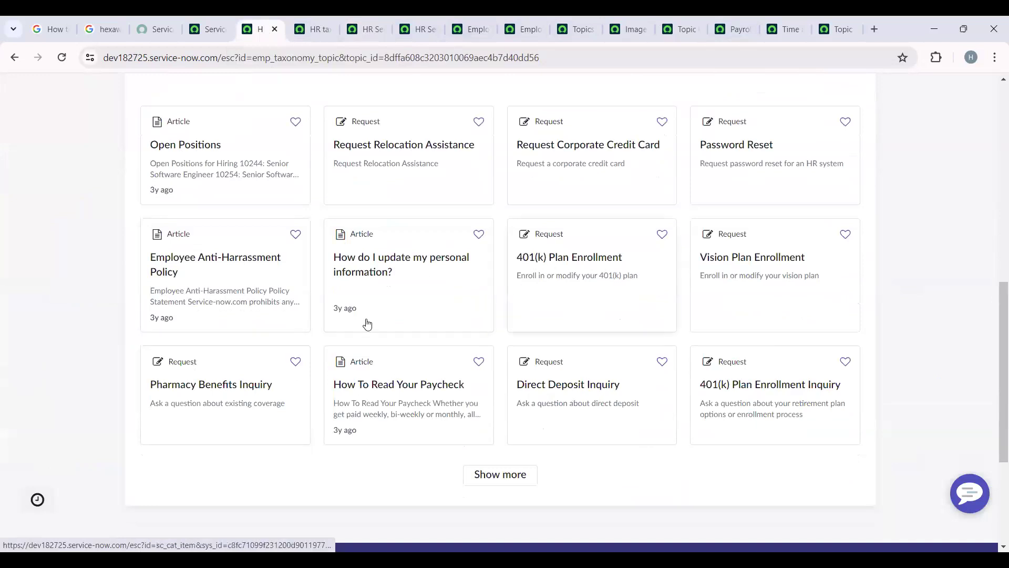
- Open the Request Corporate Credit Card record from the HR Services list separately, keeping the list available
click(370, 29)
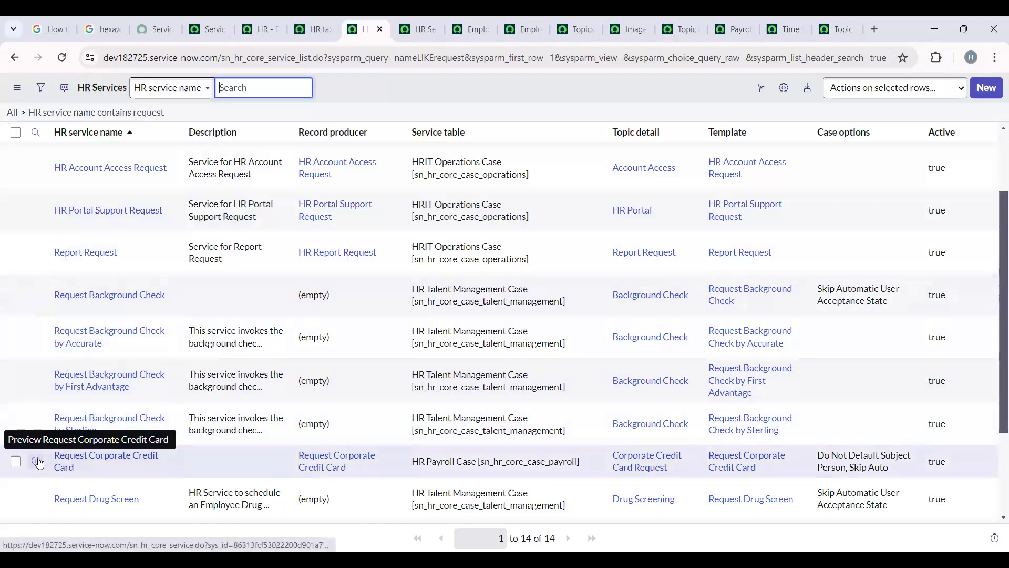
drag(581, 462, 392, 459)
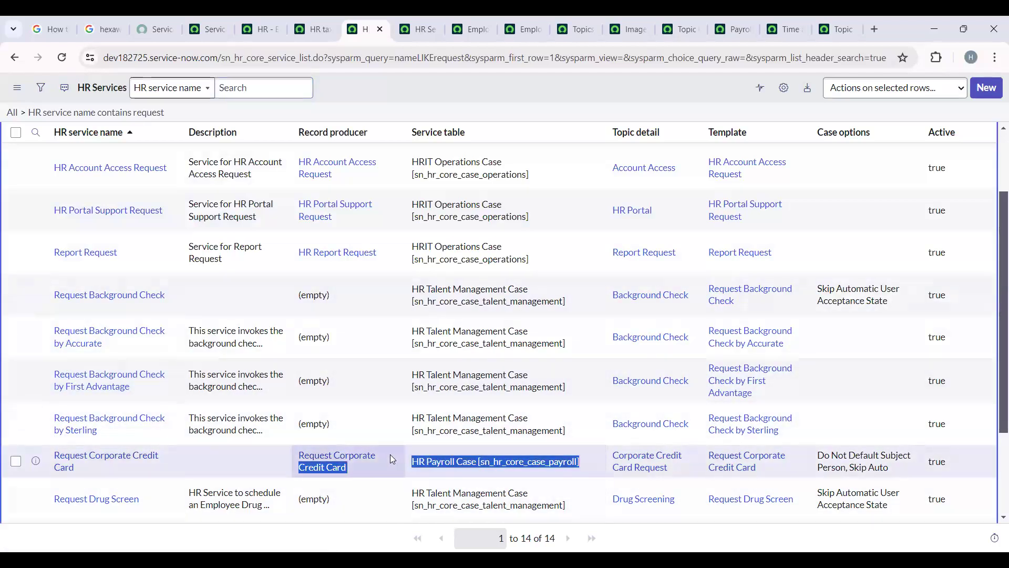
click(363, 89)
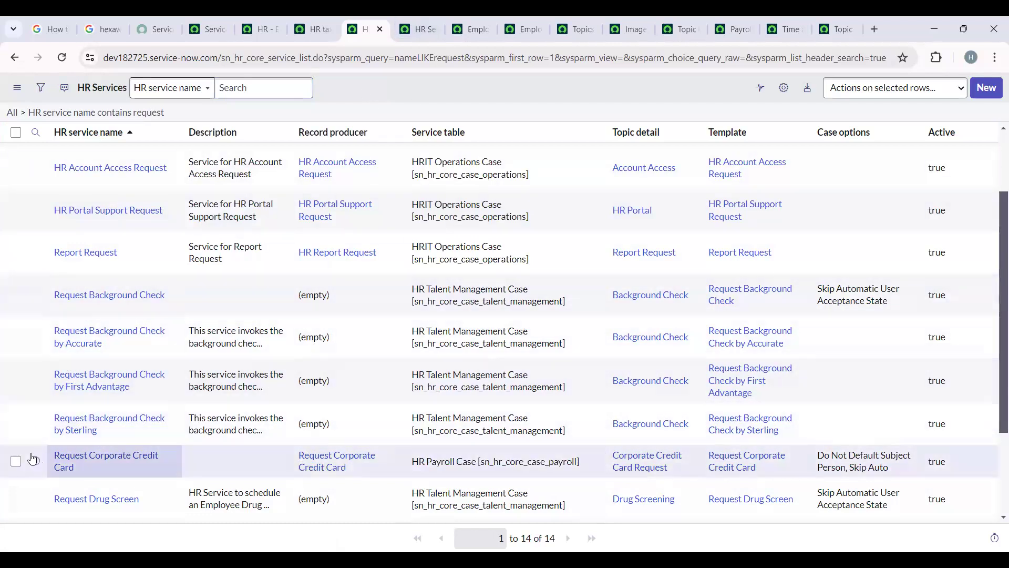
right_click(34, 459)
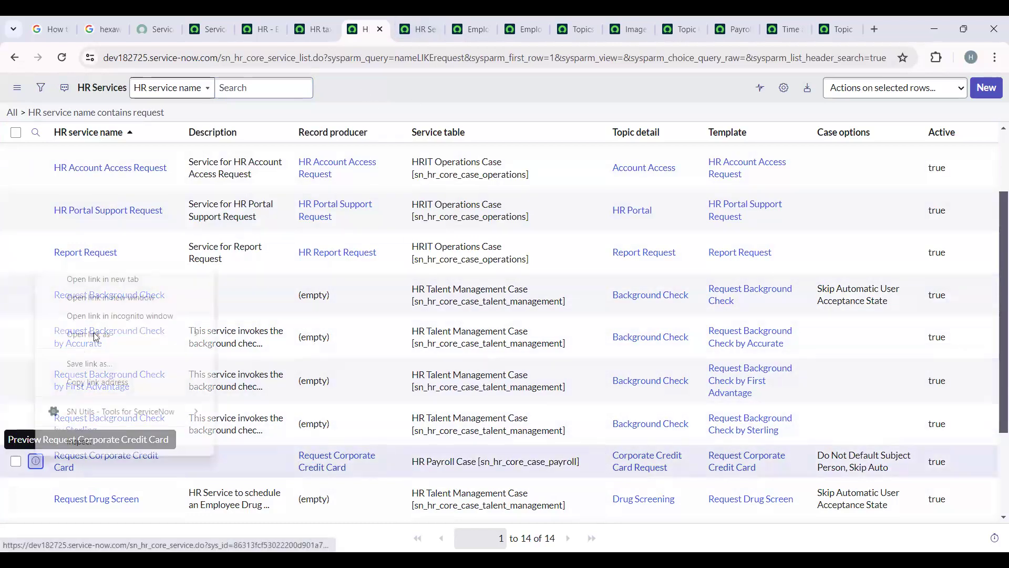
click(127, 279)
key(ctrl+Tab)
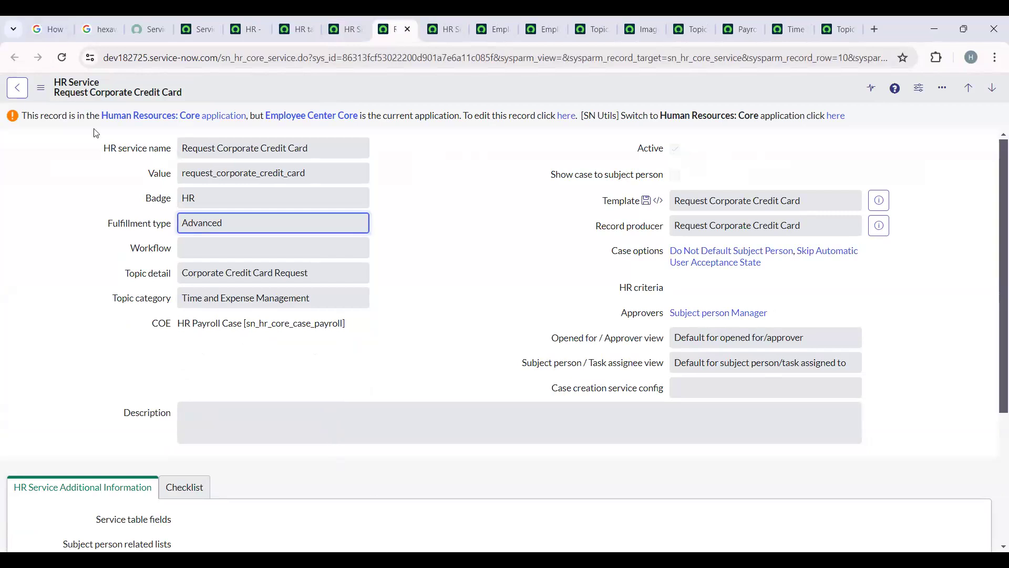
- Review the Request Corporate Credit Card service record and switch the application scope to Human Resources: Core
scroll(173, 379, down, 4)
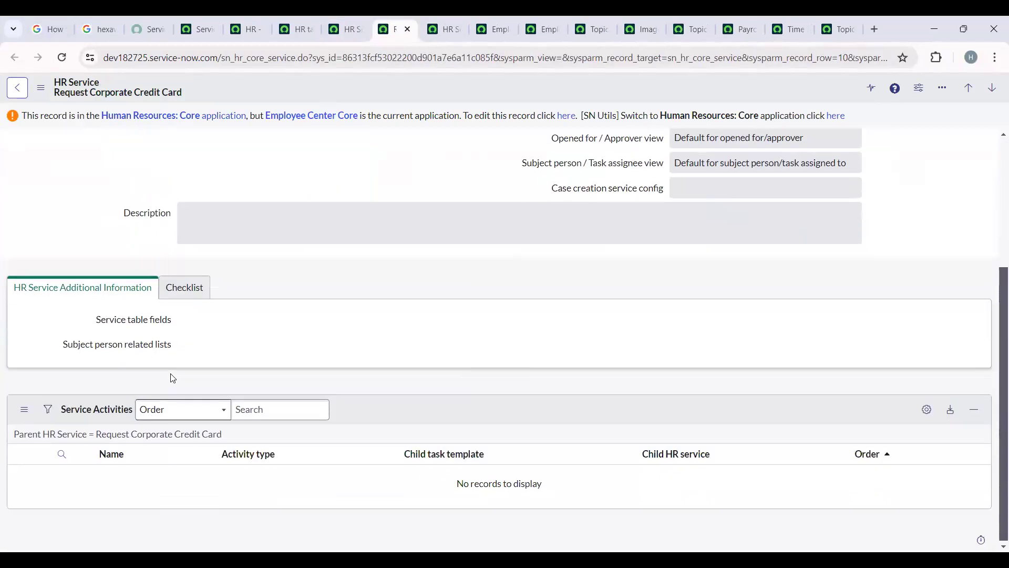
scroll(362, 433, up, 4)
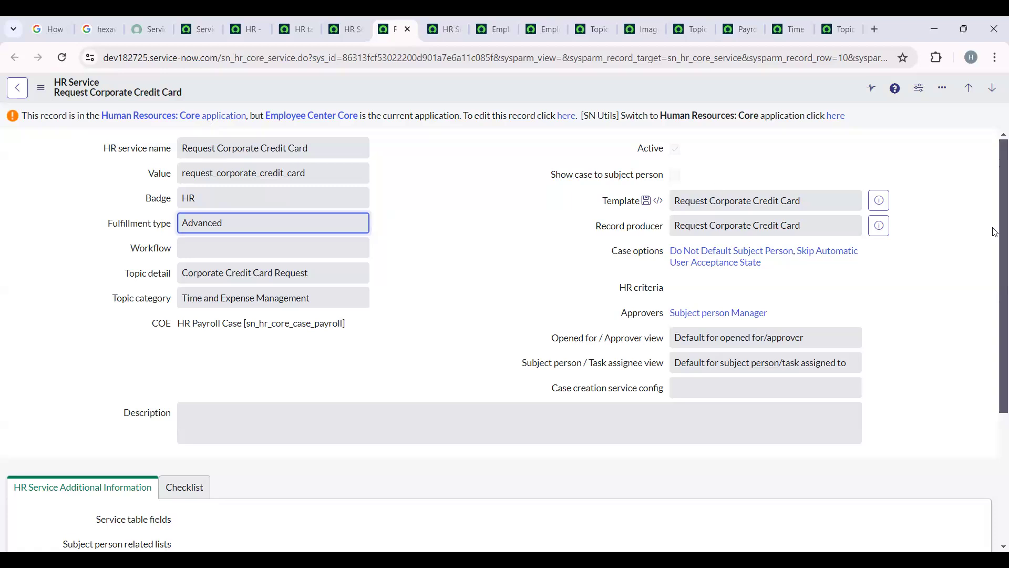
click(836, 116)
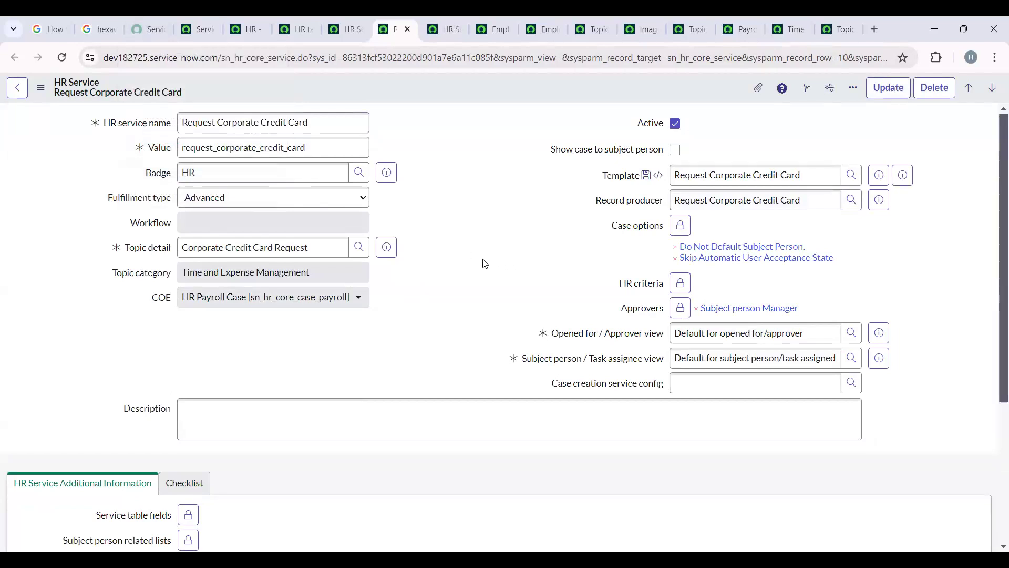
- Examine the service's badge, the available fulfillment types and its topic detail without changing them
drag(199, 170, 171, 172)
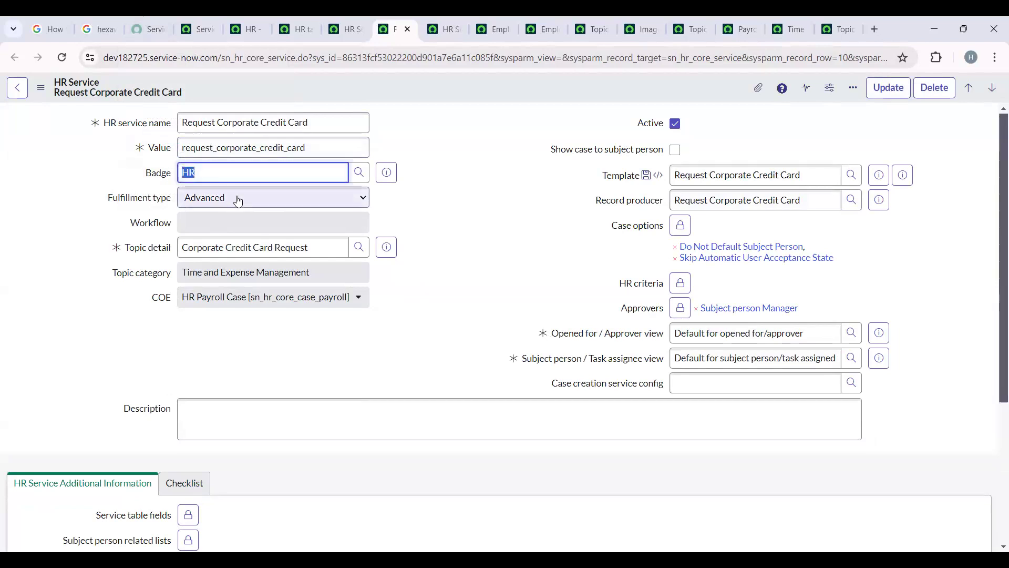
click(241, 204)
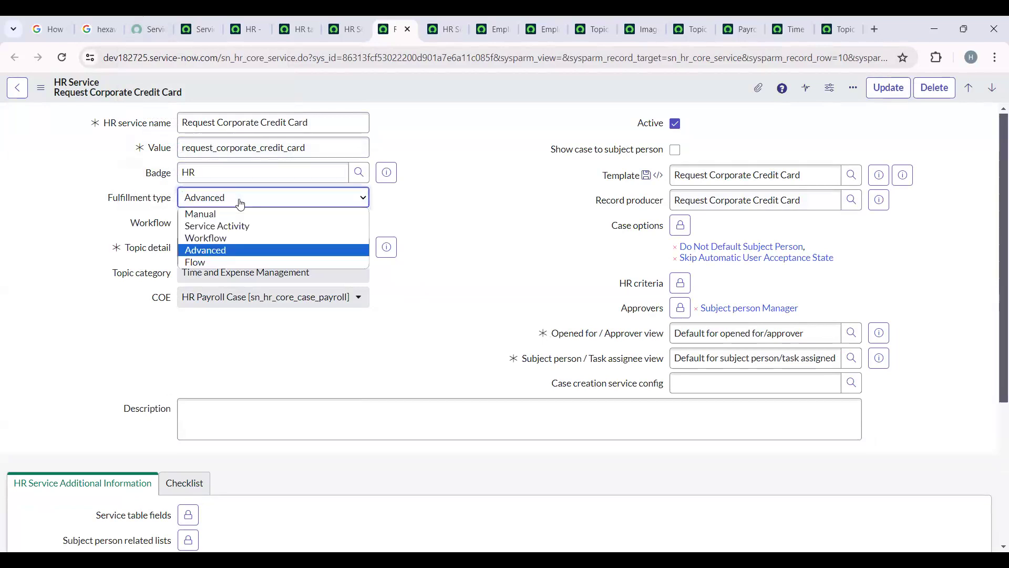
click(241, 205)
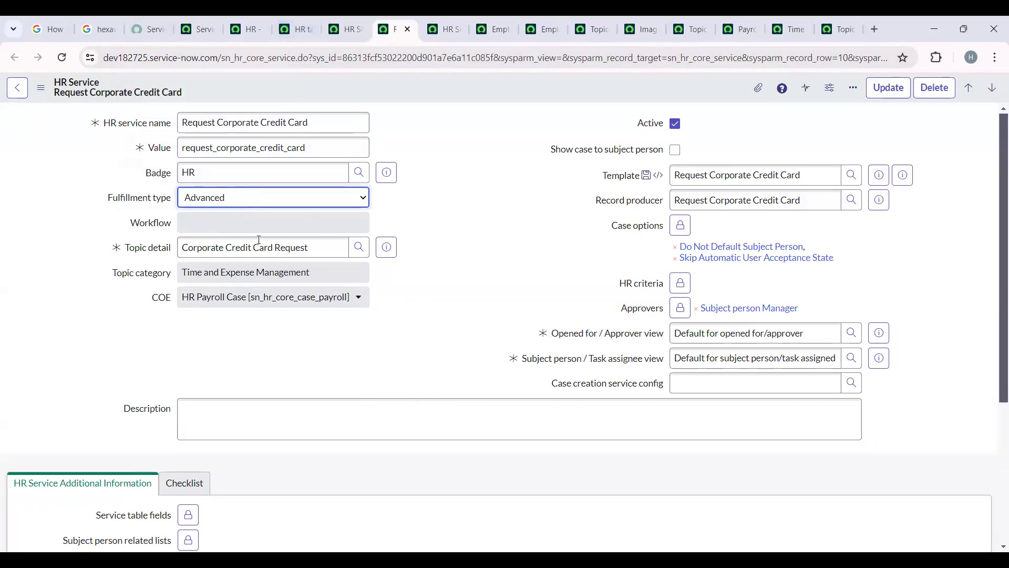
drag(316, 249, 170, 255)
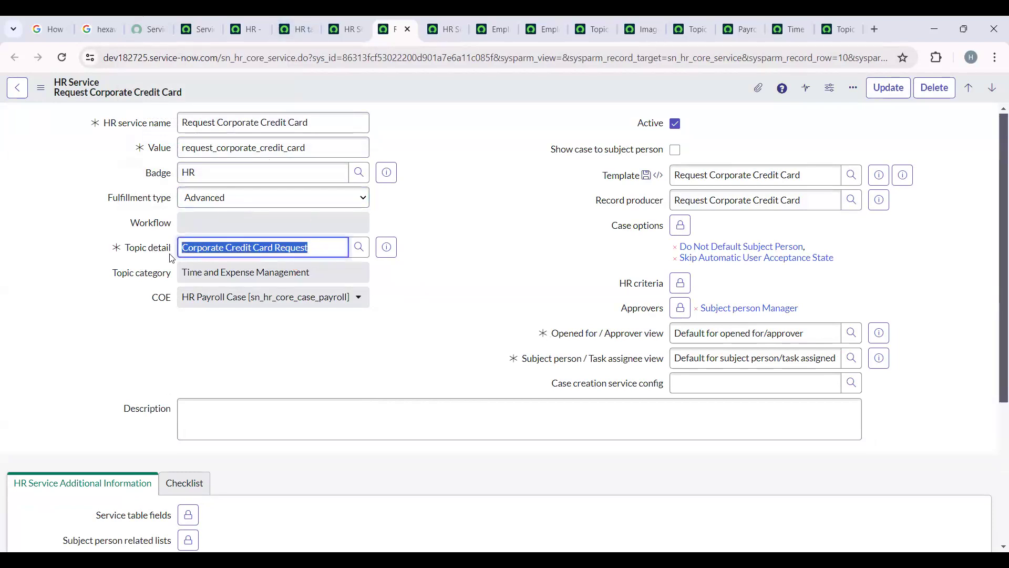
click(170, 255)
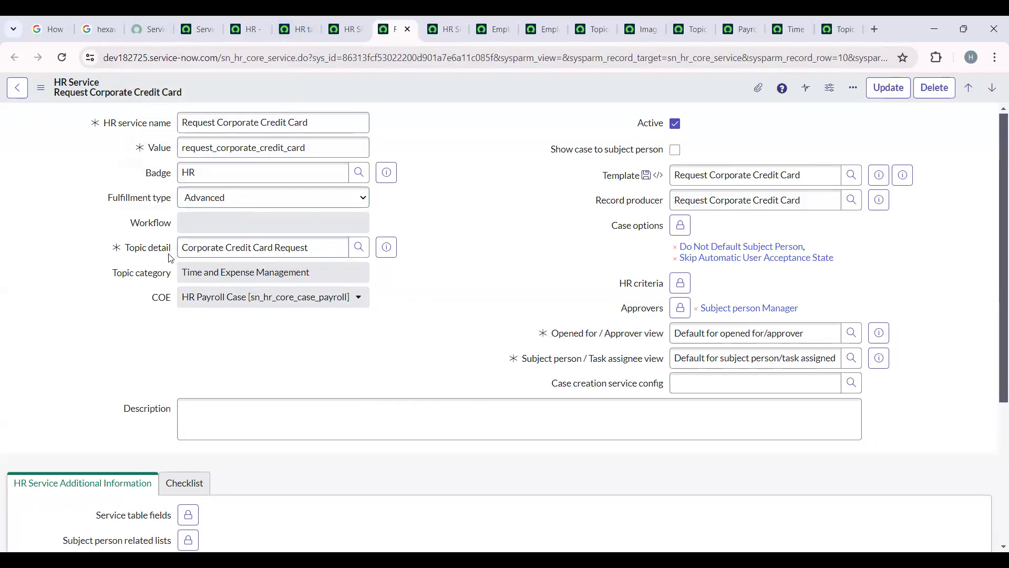
- Clear the filter on the Topic Details list and check the Corporate Credit Card Request entry's topic category
click(826, 18)
click(15, 116)
drag(868, 261, 181, 260)
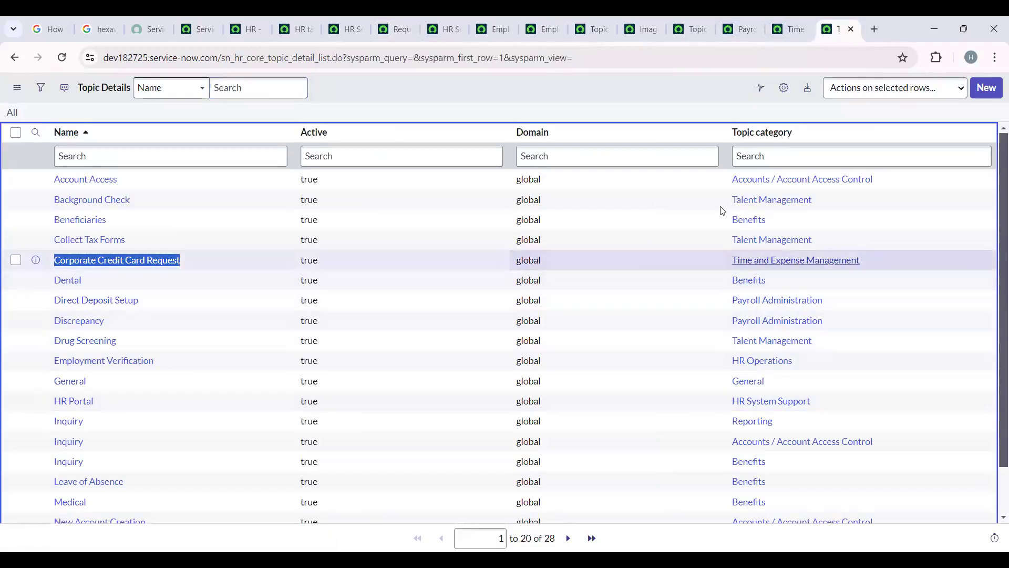
drag(723, 256, 797, 30)
- Compare the Time and Expense Management and Payroll Administration topic categories and their COE, and return to the Request Corporate Credit Card service
click(794, 27)
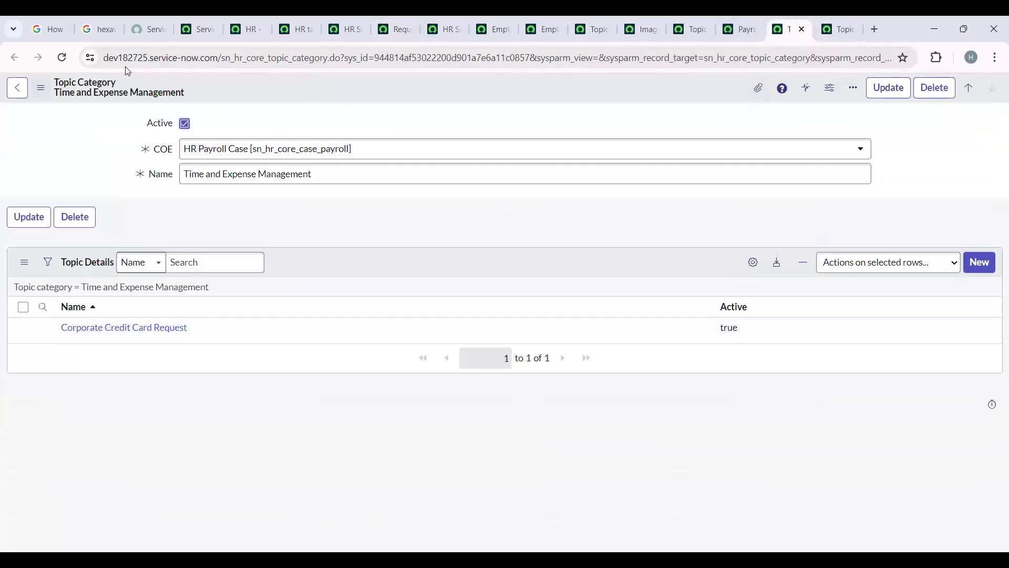
click(738, 21)
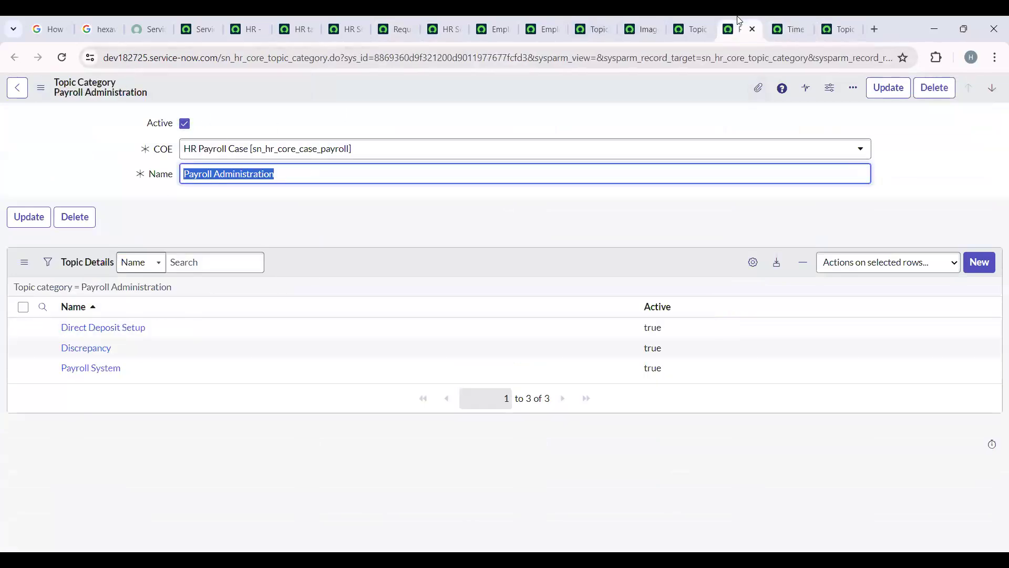
click(791, 28)
triple_click(339, 174)
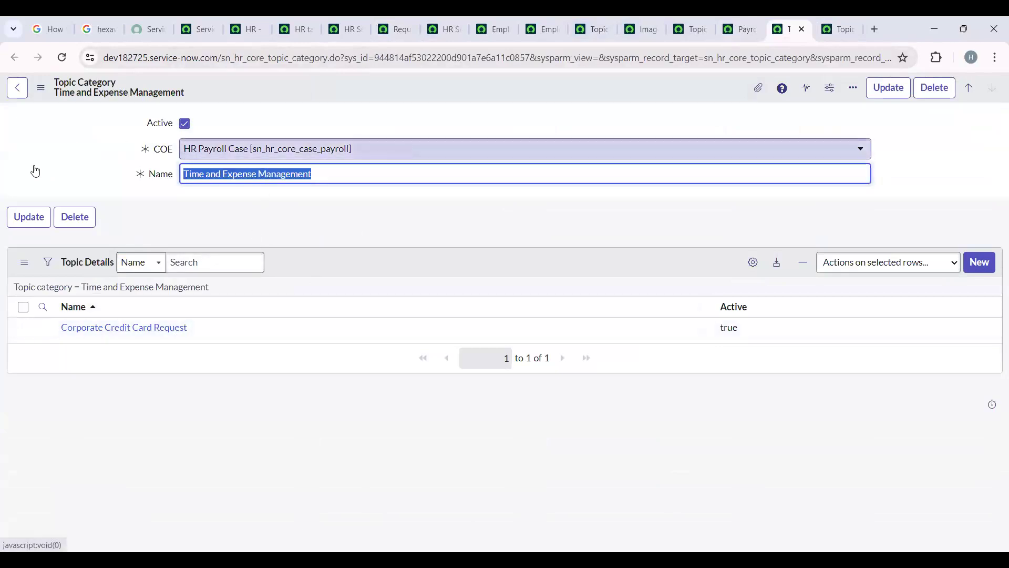
key(shift+Tab)
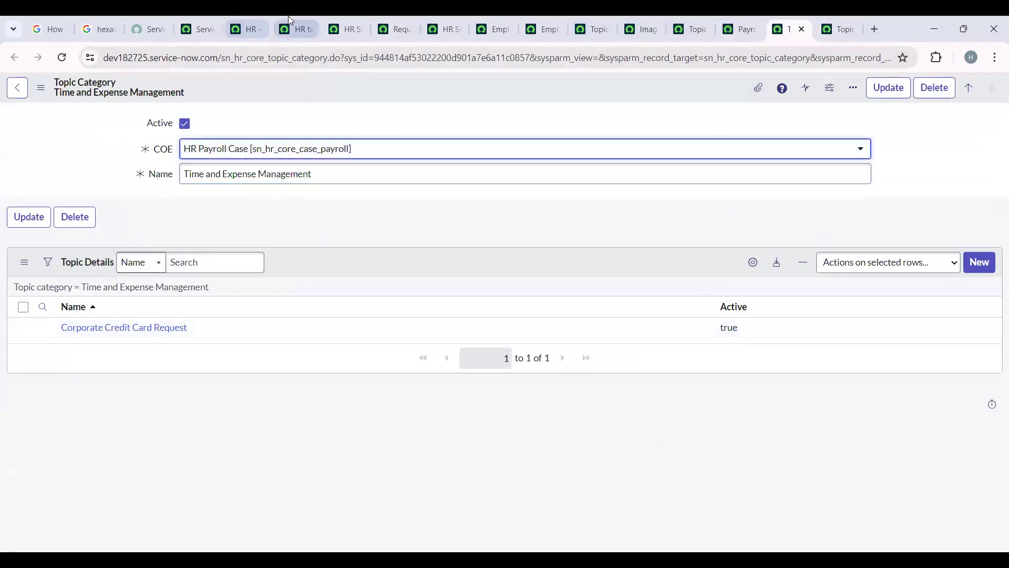
click(354, 21)
click(389, 21)
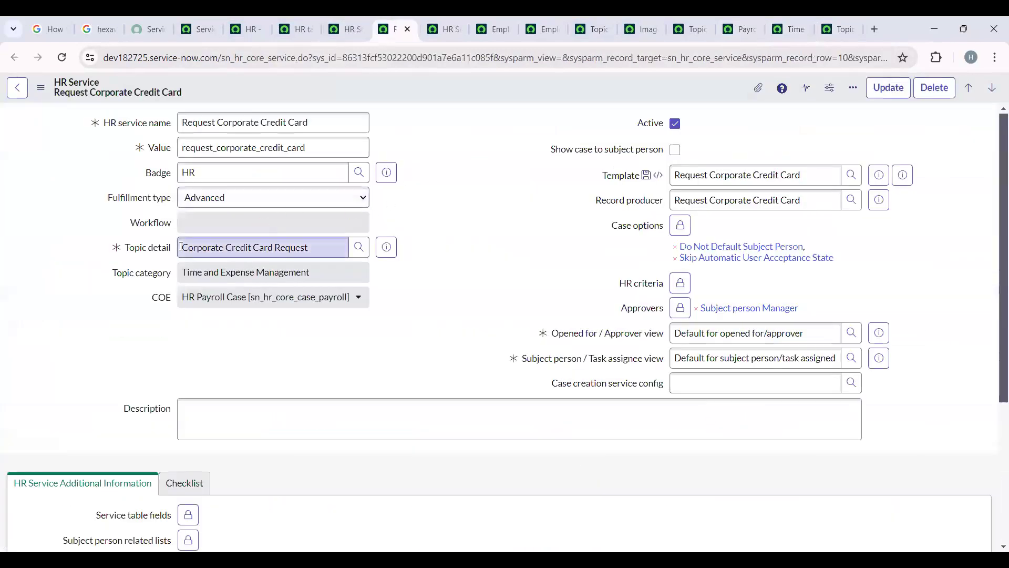
- Preview the HR template assigned to the Request Corporate Credit Card service and open its case template record
click(143, 252)
drag(337, 275, 125, 325)
click(146, 352)
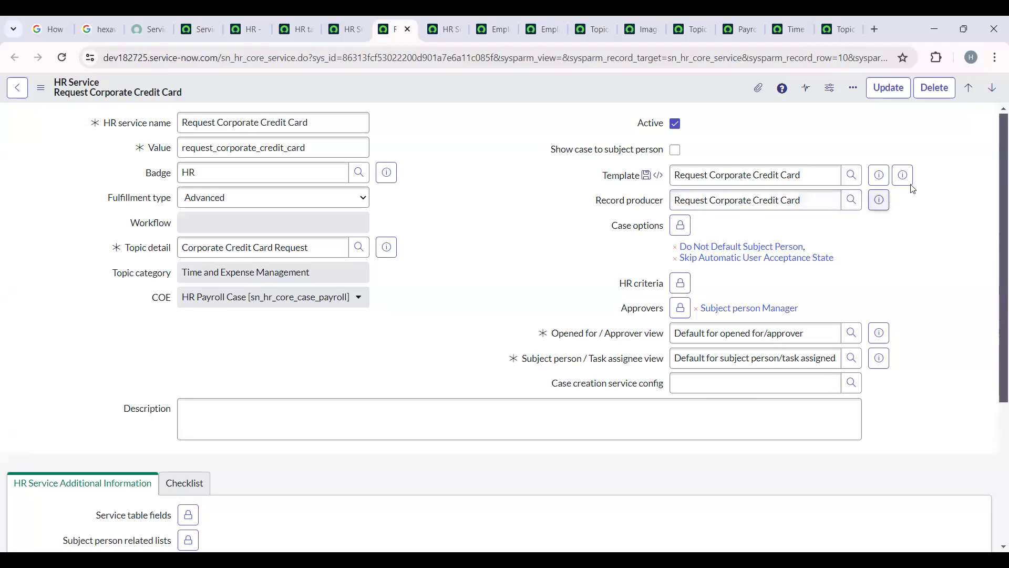
click(884, 179)
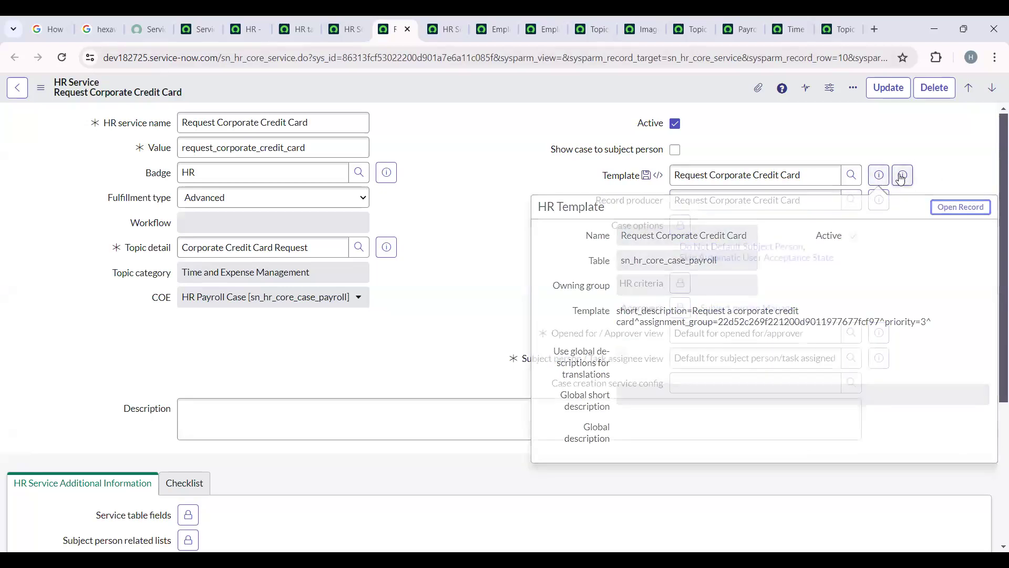
click(901, 176)
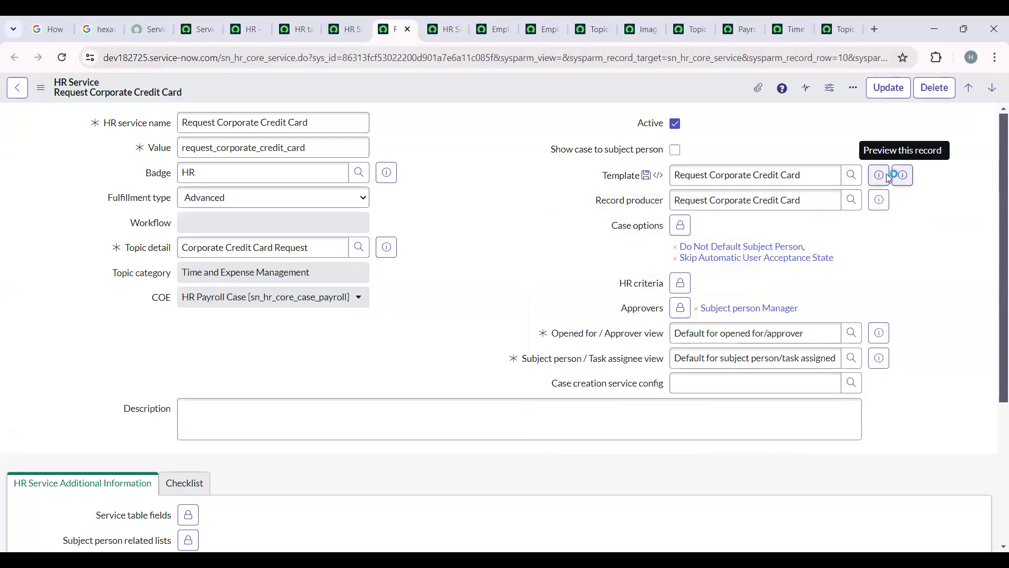
click(885, 179)
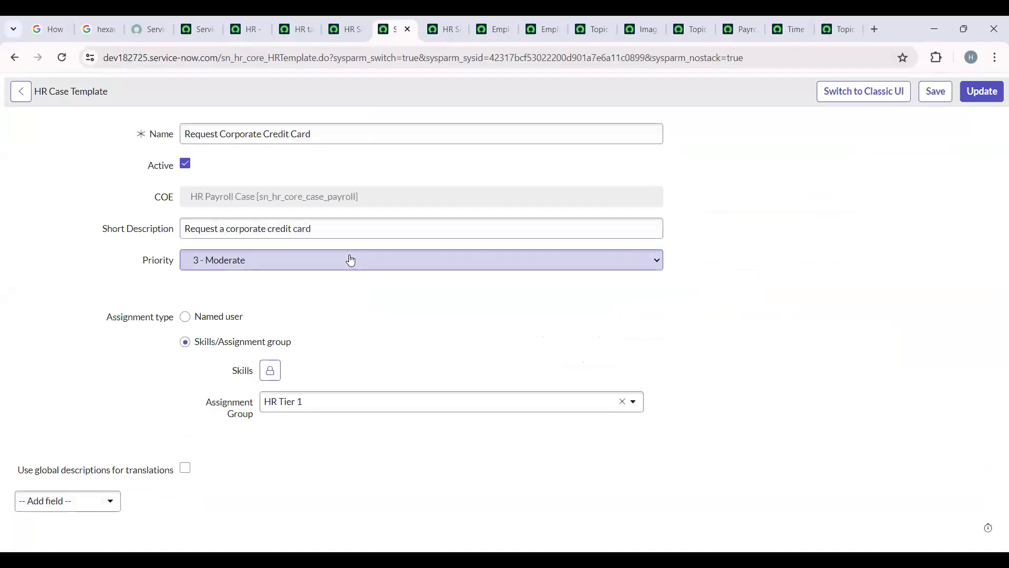
- Review the case template's name, short description, priority and assignment group without changing them, and return to the HR service
drag(183, 136, 392, 249)
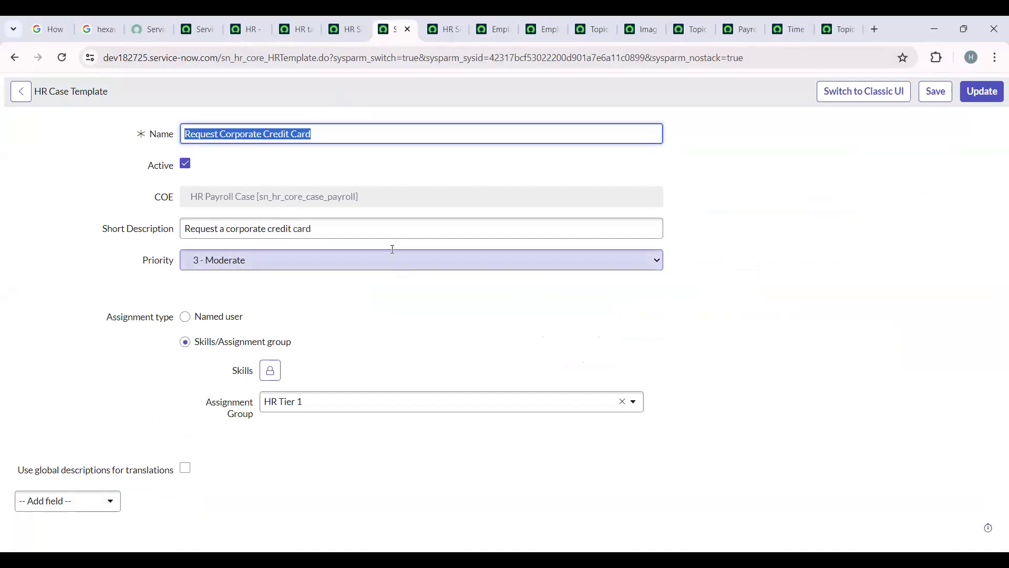
drag(326, 227, 184, 229)
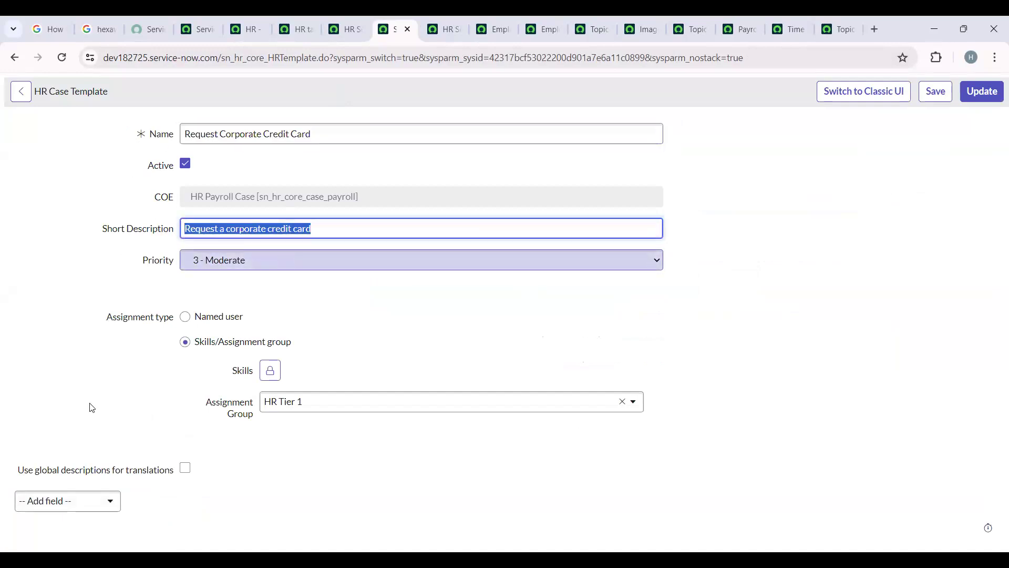
click(207, 260)
click(235, 379)
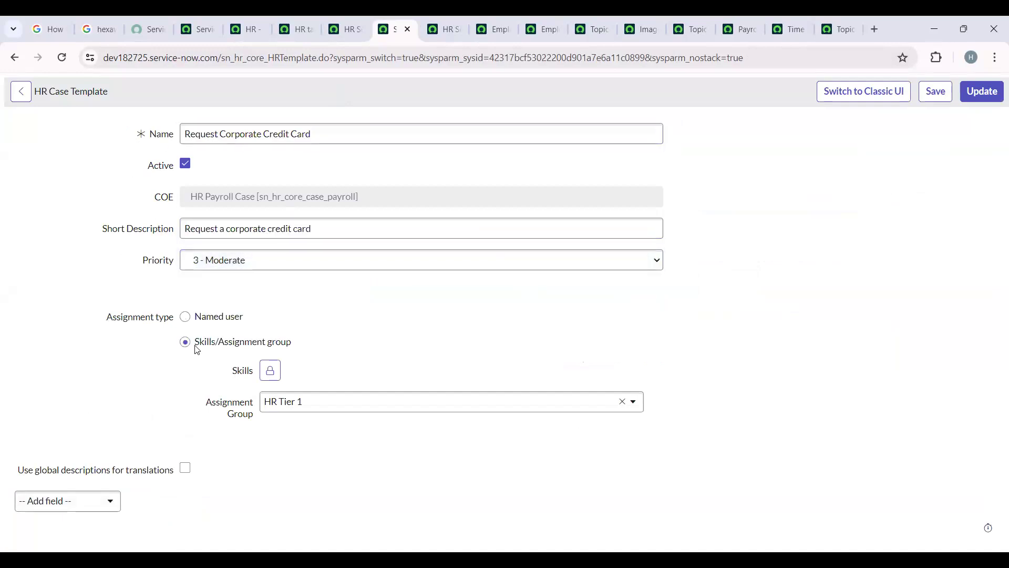
click(273, 402)
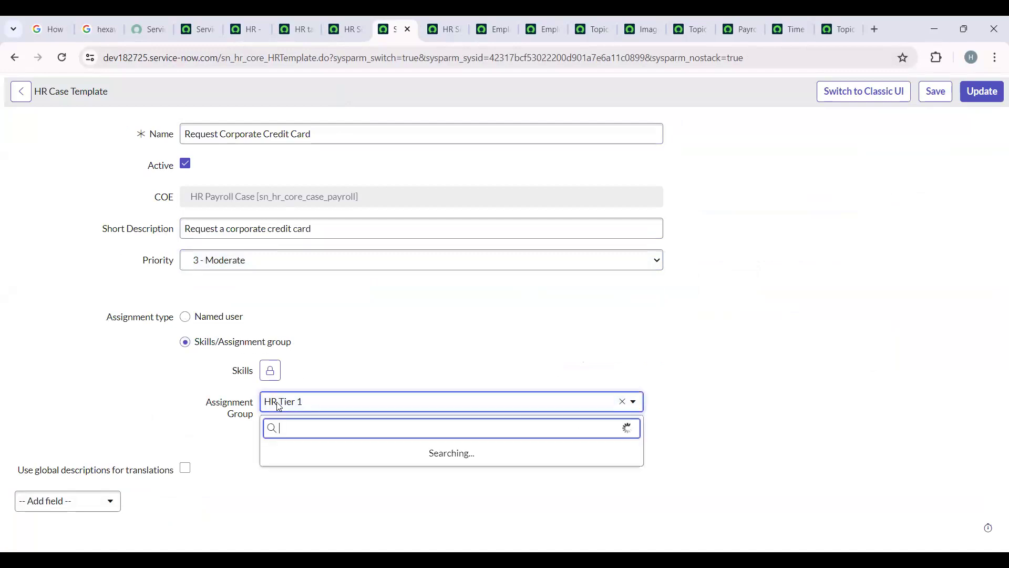
key(Escape)
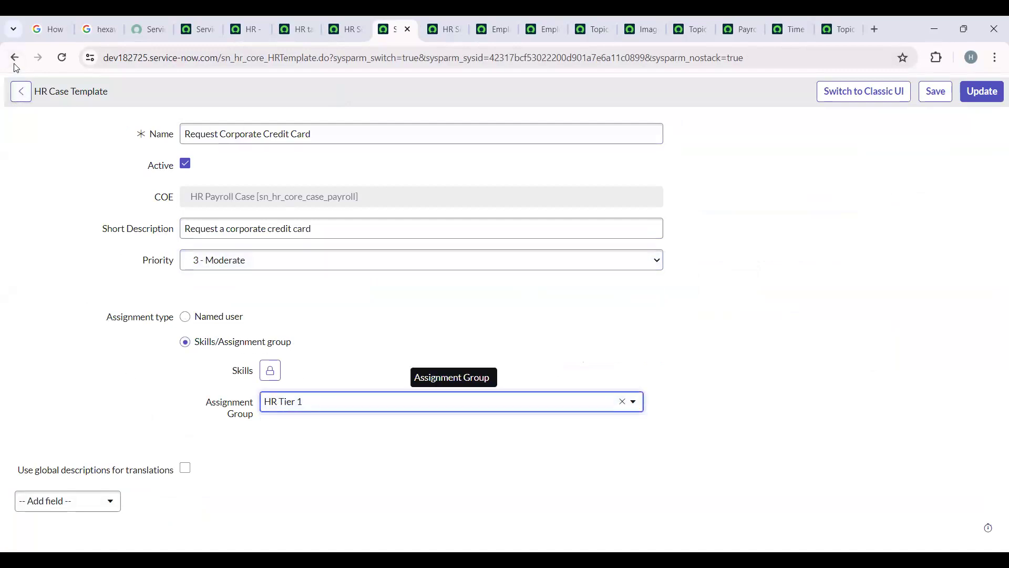
click(14, 58)
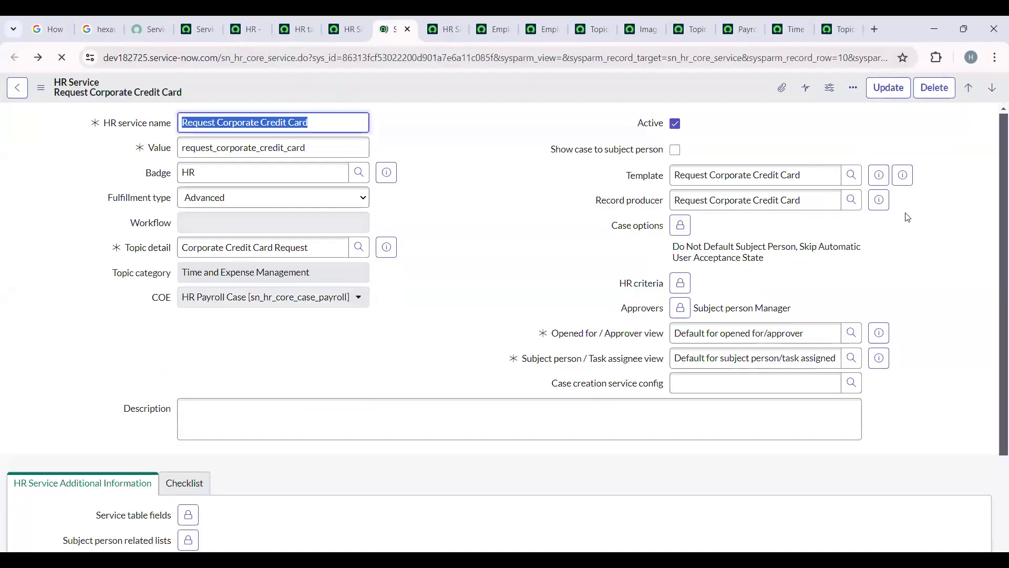
- Open the record producer linked to the Request Corporate Credit Card service and check its table name
click(883, 207)
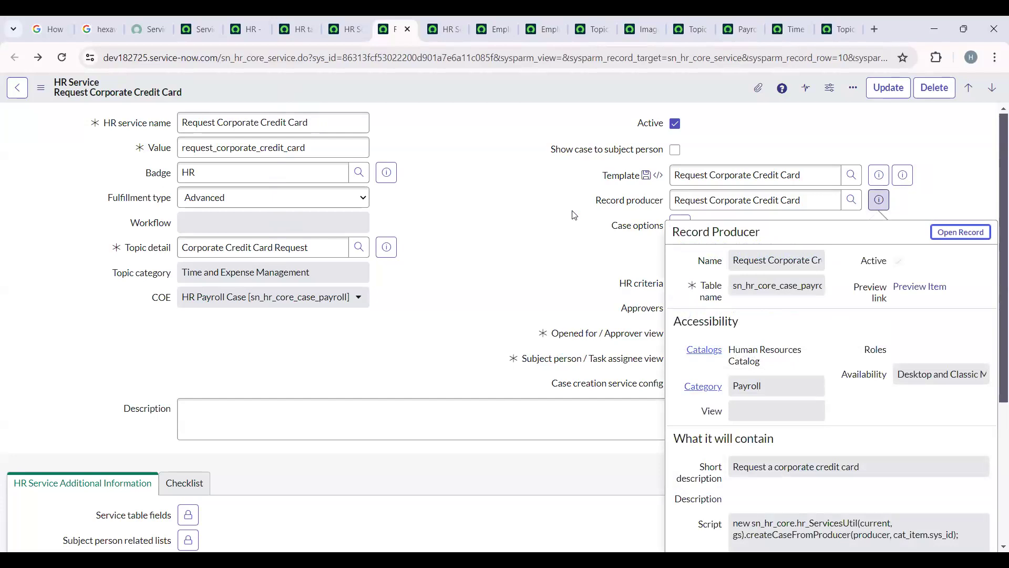
click(957, 234)
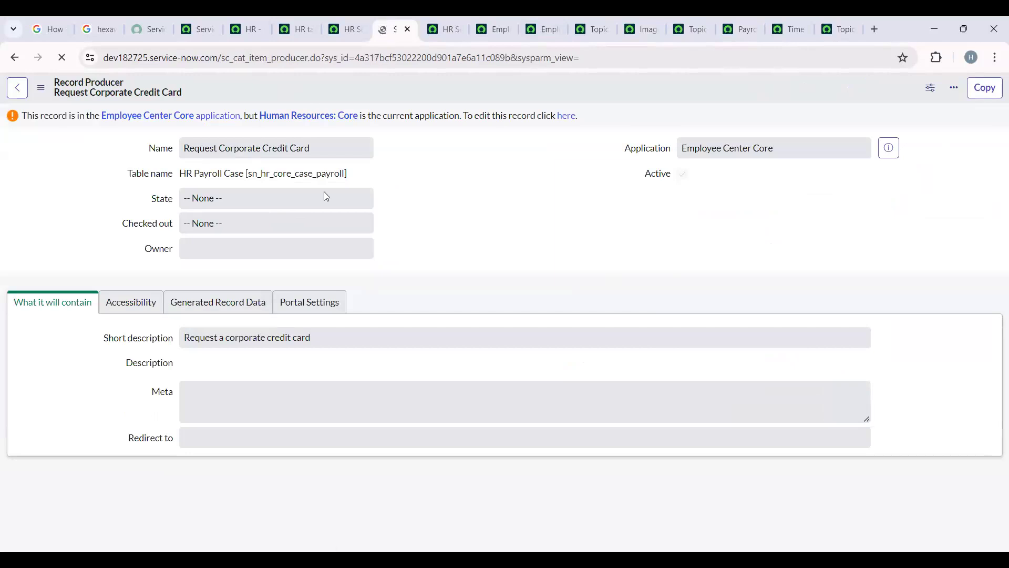
drag(345, 177, 177, 178)
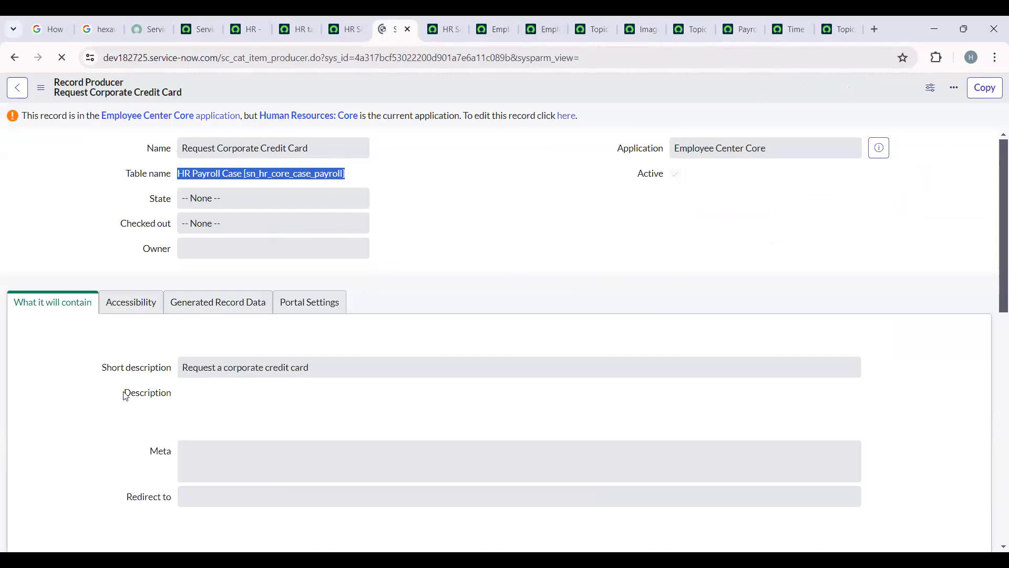
scroll(116, 422, down, 3)
scroll(117, 419, down, 3)
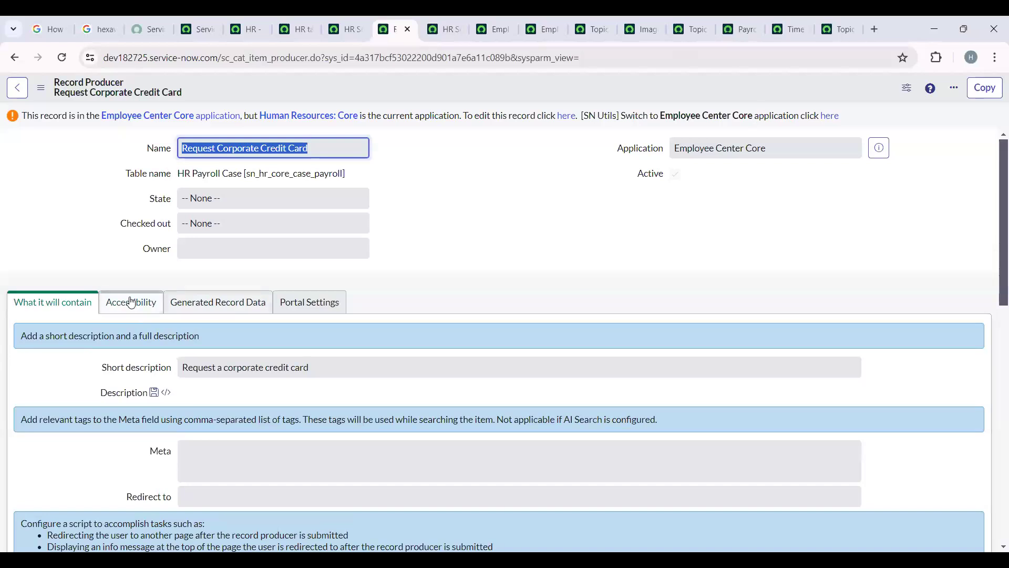
- Look through the record producer's short description, accessibility and portal settings
click(132, 302)
click(93, 302)
drag(350, 387, 180, 364)
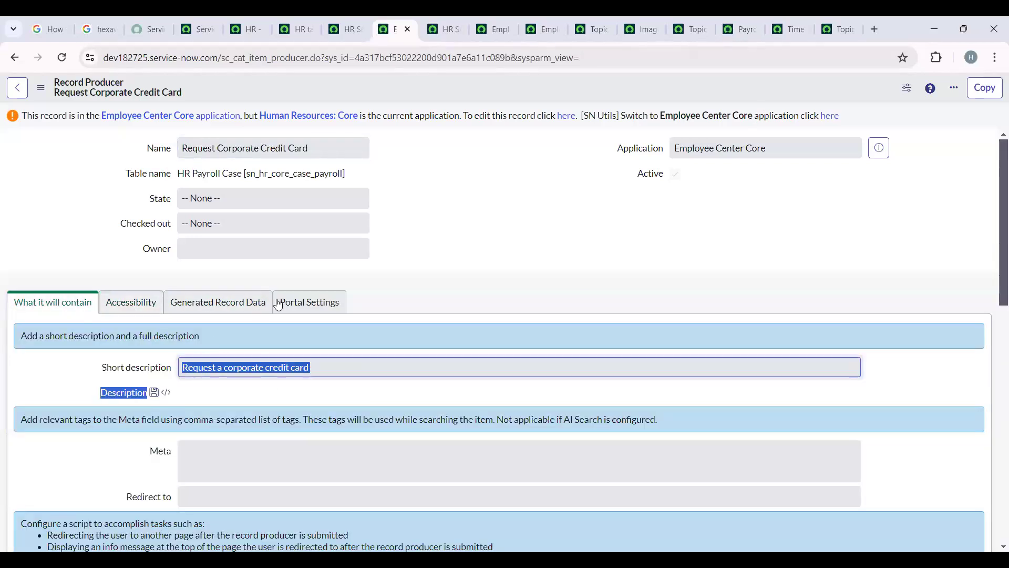
click(281, 302)
click(148, 309)
click(69, 310)
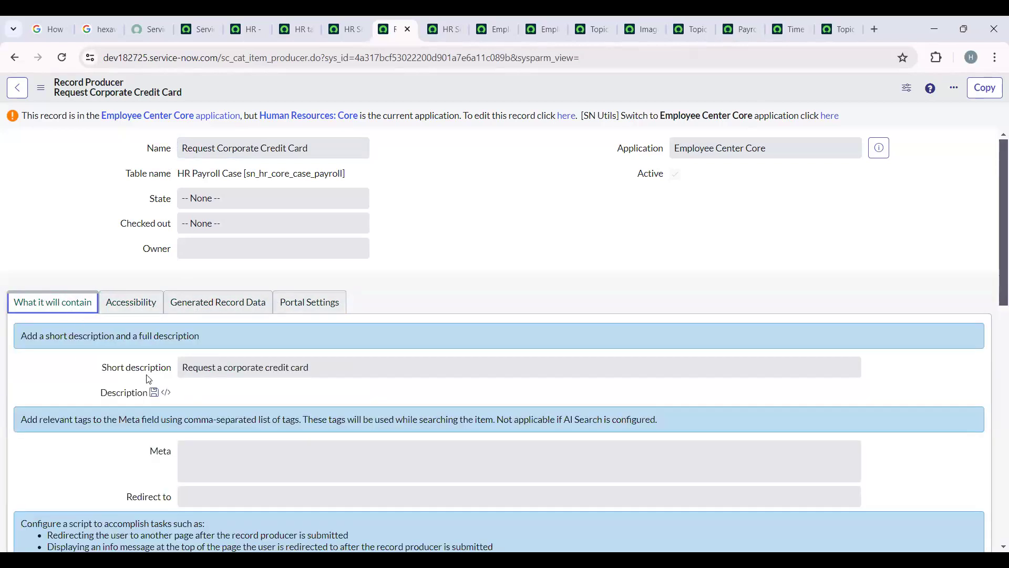
- Check which catalog and category the record producer is assigned to
scroll(150, 315, down, 1)
click(154, 242)
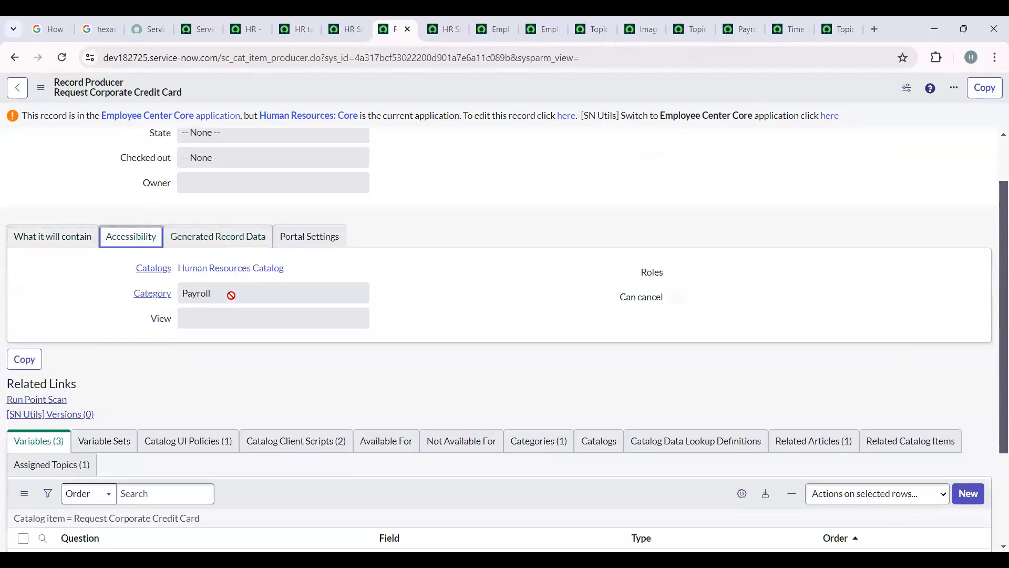
drag(230, 293, 176, 296)
click(105, 301)
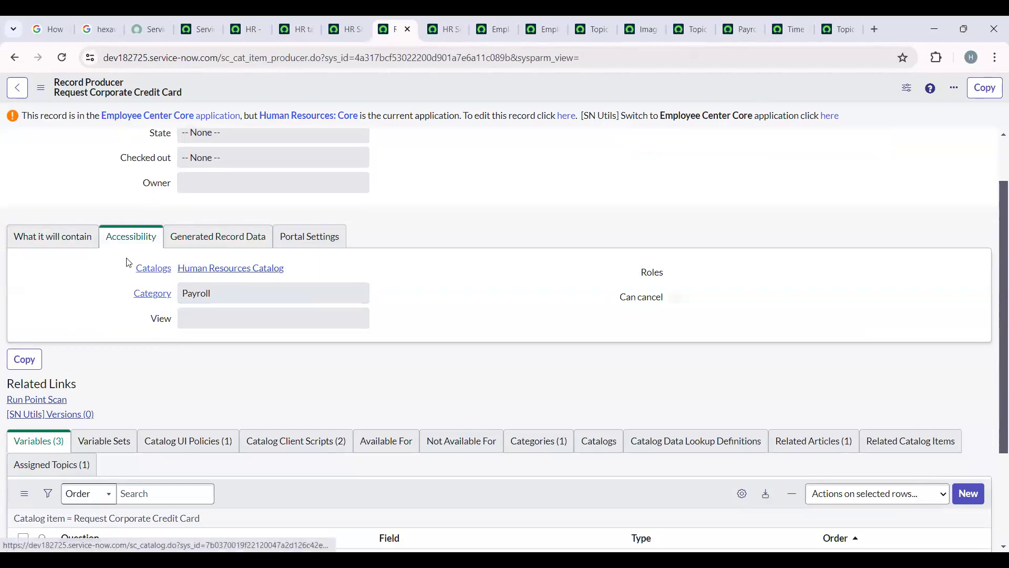
- Examine the record producer's script that creates the HR case
click(63, 241)
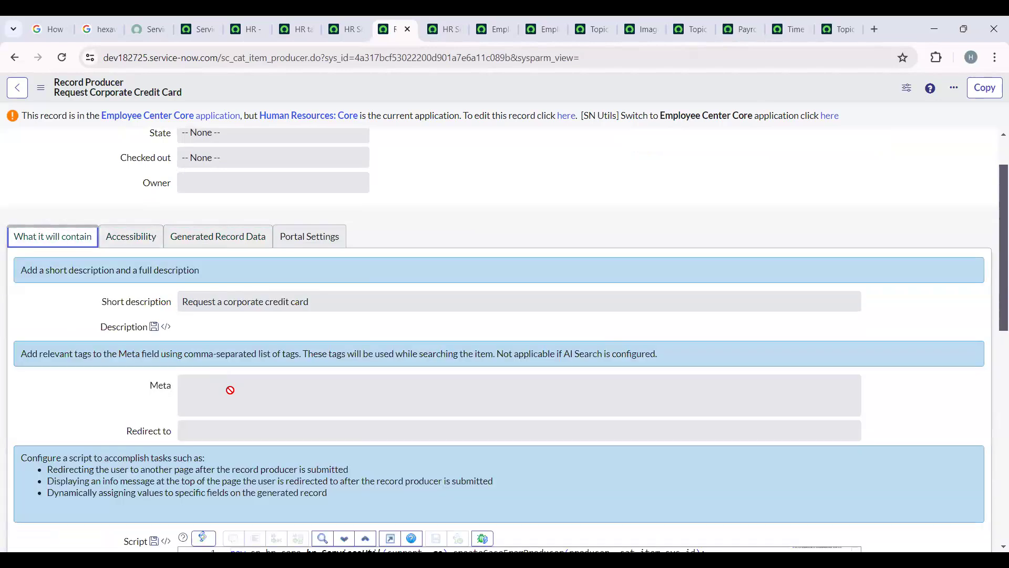
scroll(231, 391, down, 5)
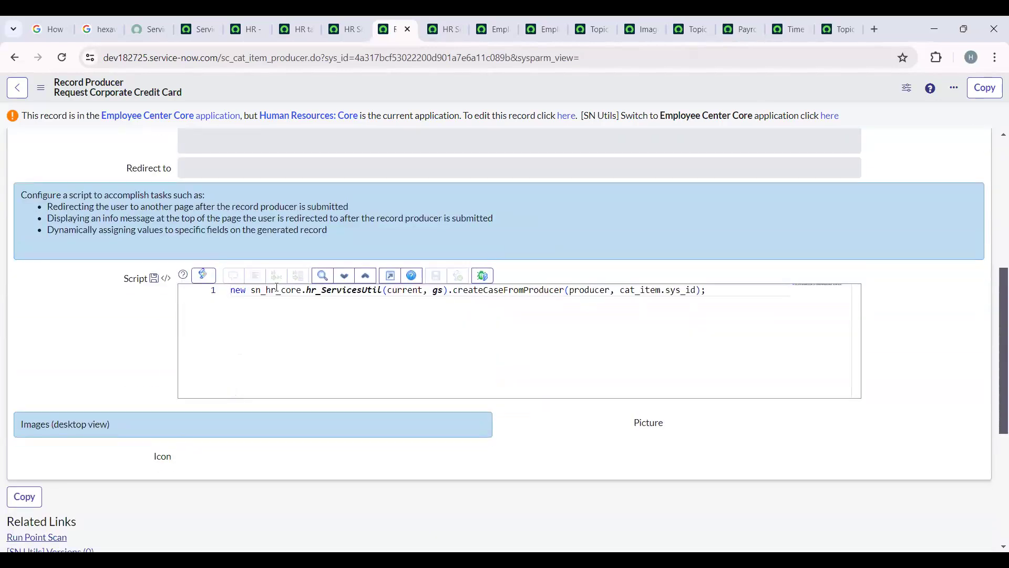
drag(720, 291, 233, 291)
click(226, 327)
- Review the record producer's variables, catalog client scripts, categories, related articles and assigned topics
scroll(185, 414, down, 5)
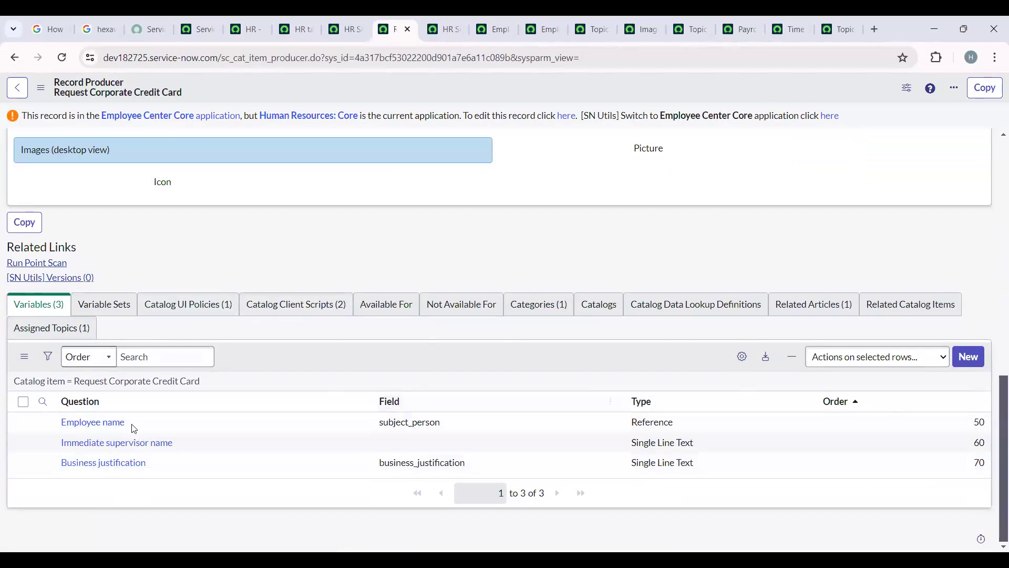
click(324, 304)
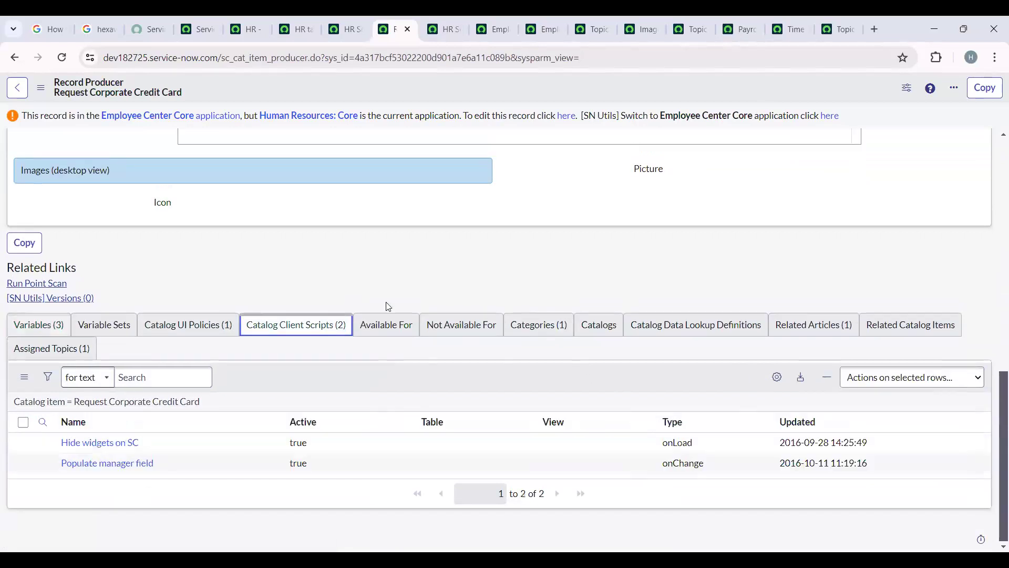
click(539, 324)
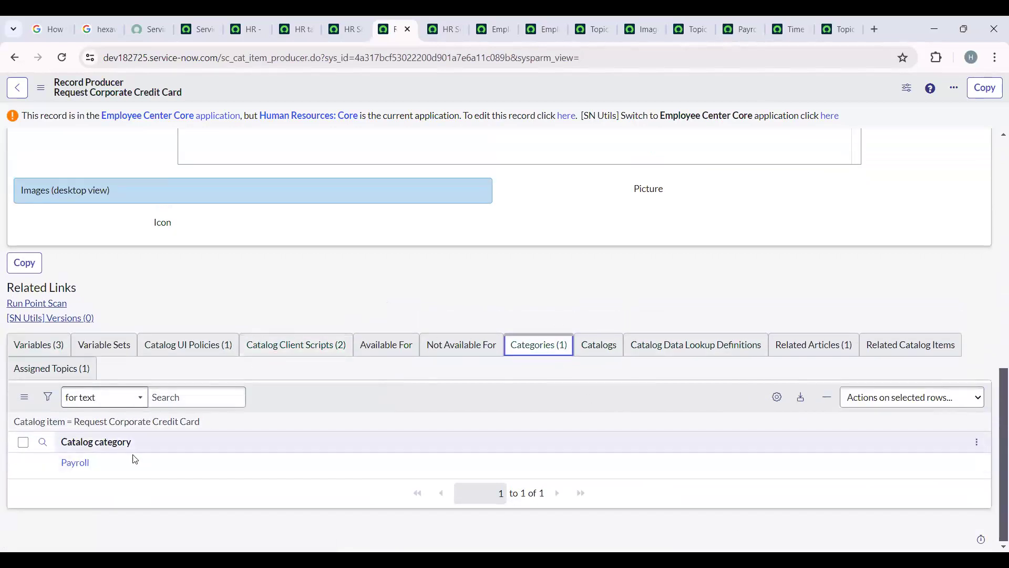
click(814, 345)
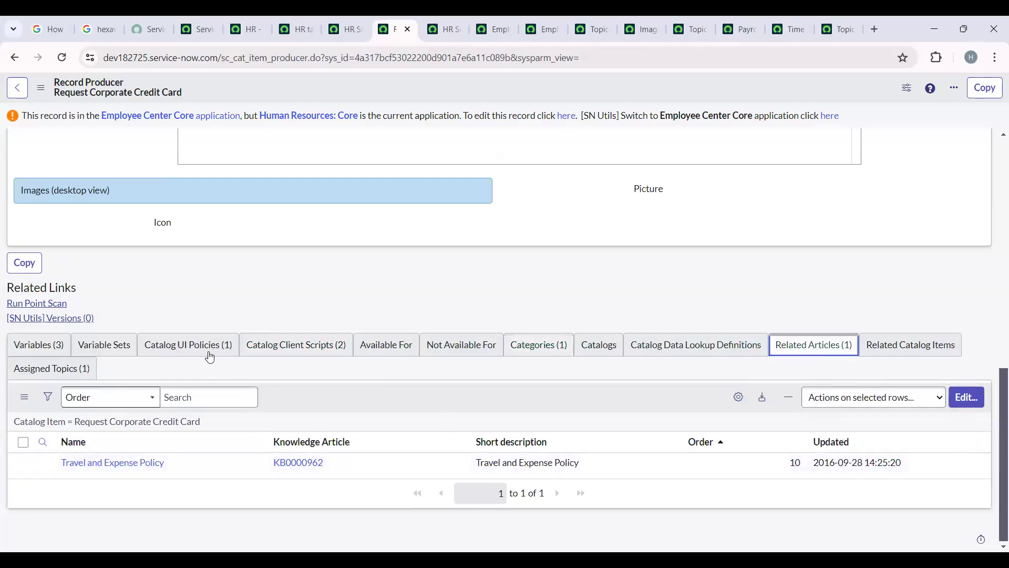
click(50, 372)
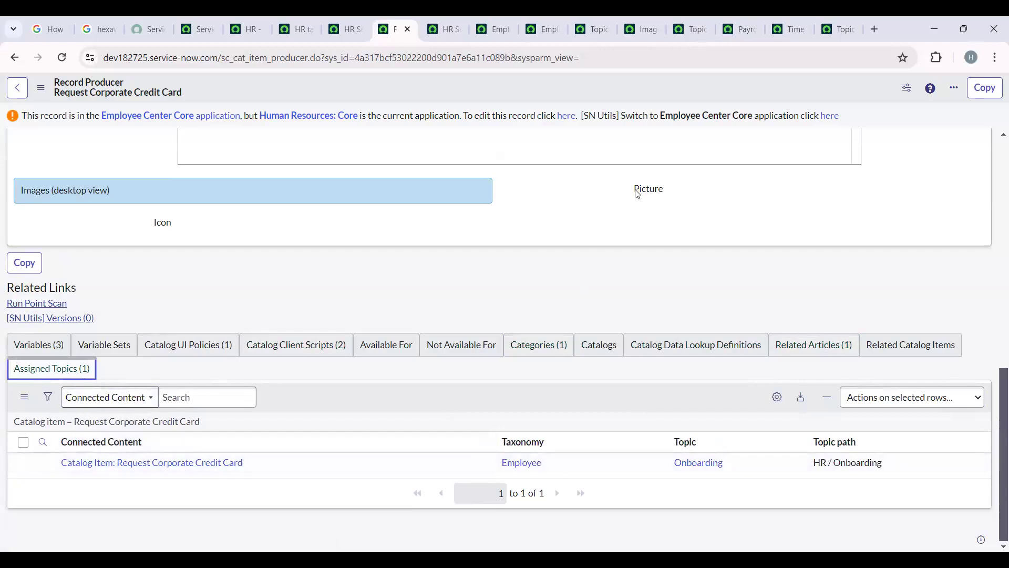
- Return to the HR page in Employee Center and open Request Corporate Credit Card from the Onboarding topic
mouse_move(638, 195)
click(295, 29)
click(246, 29)
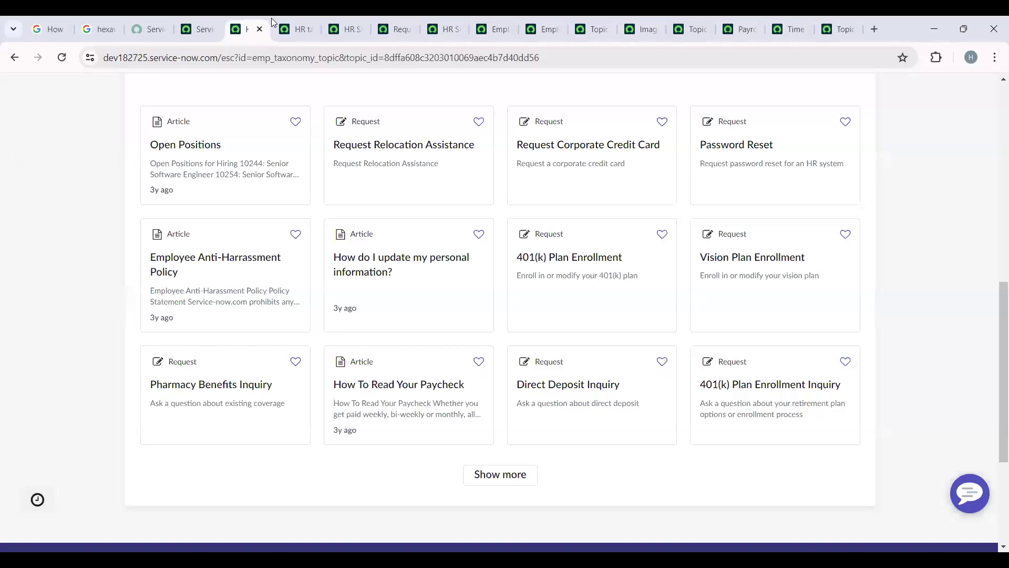
scroll(388, 466, up, 6)
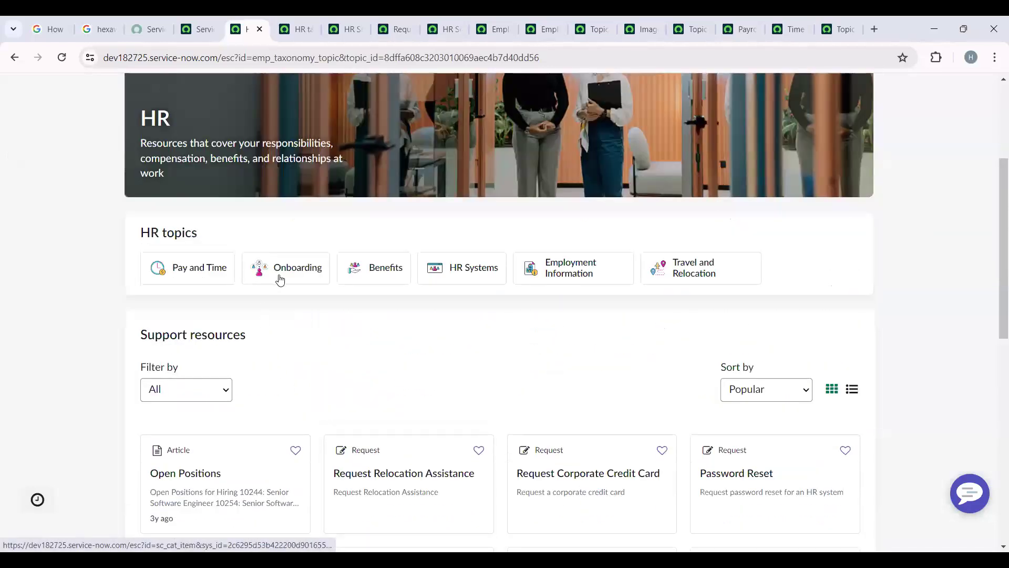
click(282, 276)
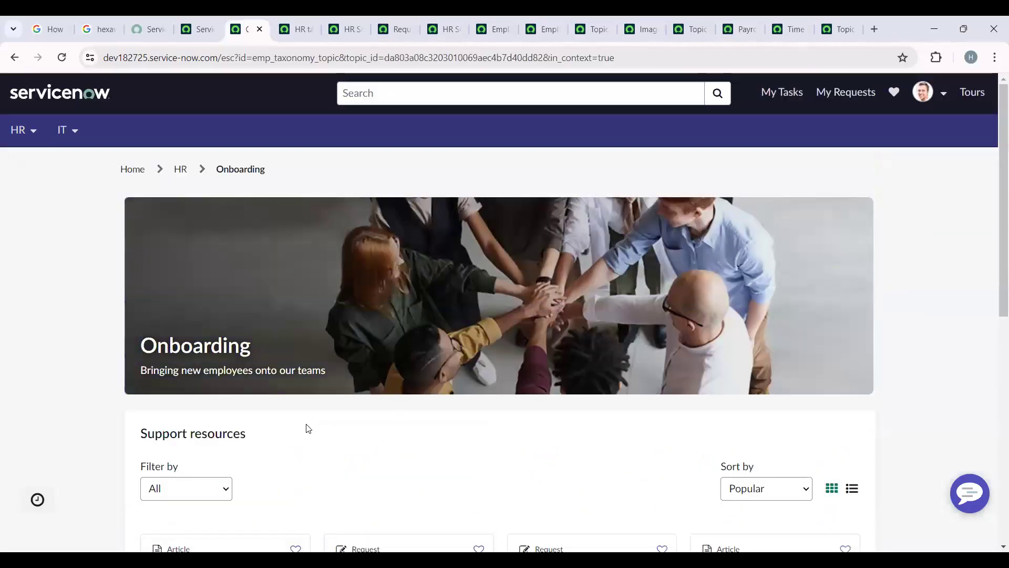
scroll(309, 431, down, 3)
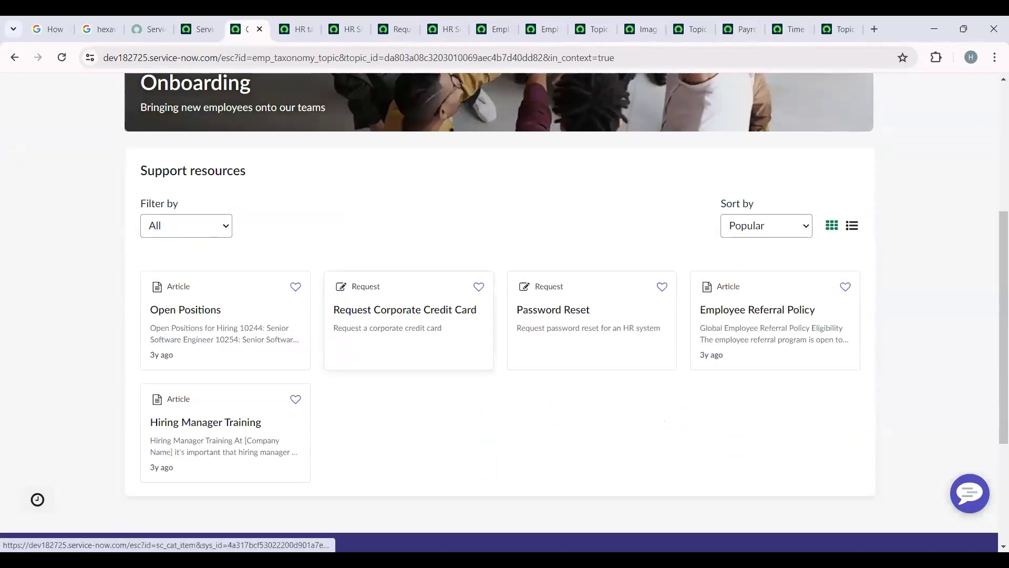
click(422, 317)
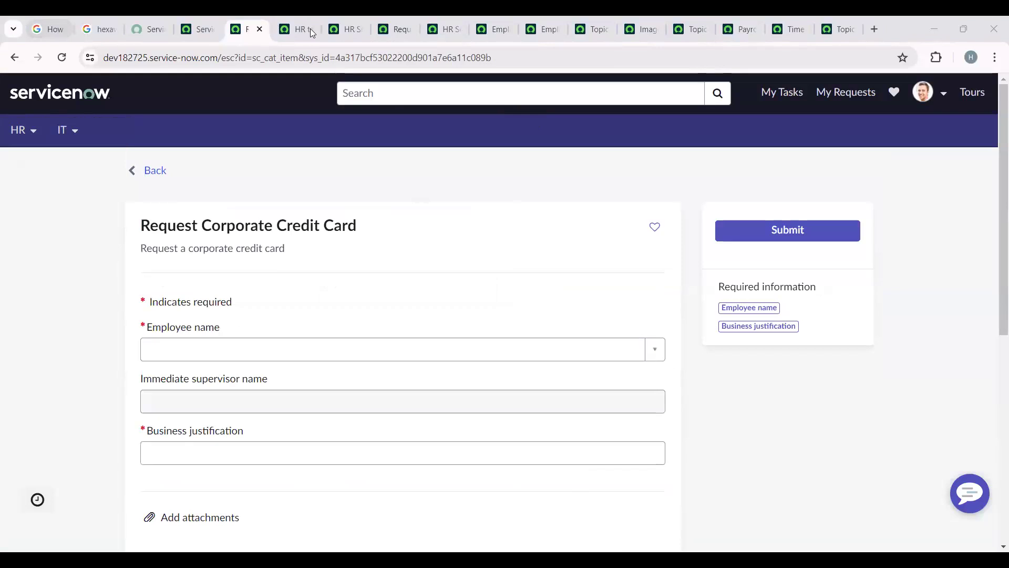
- Look over the Request Corporate Credit Card form and set its employee name to System Administrator
scroll(221, 358, down, 3)
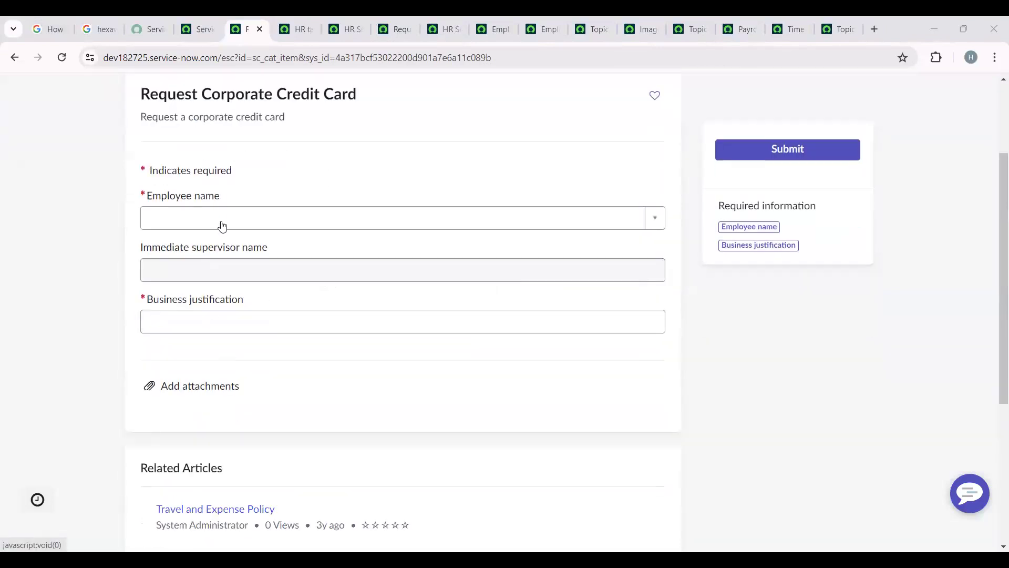
scroll(282, 318, down, 3)
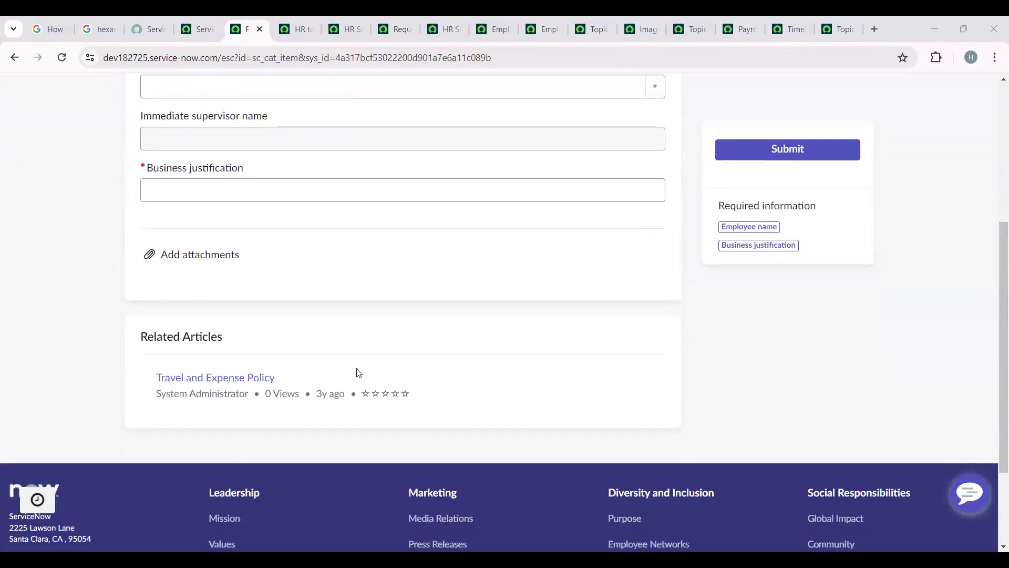
scroll(341, 447, up, 5)
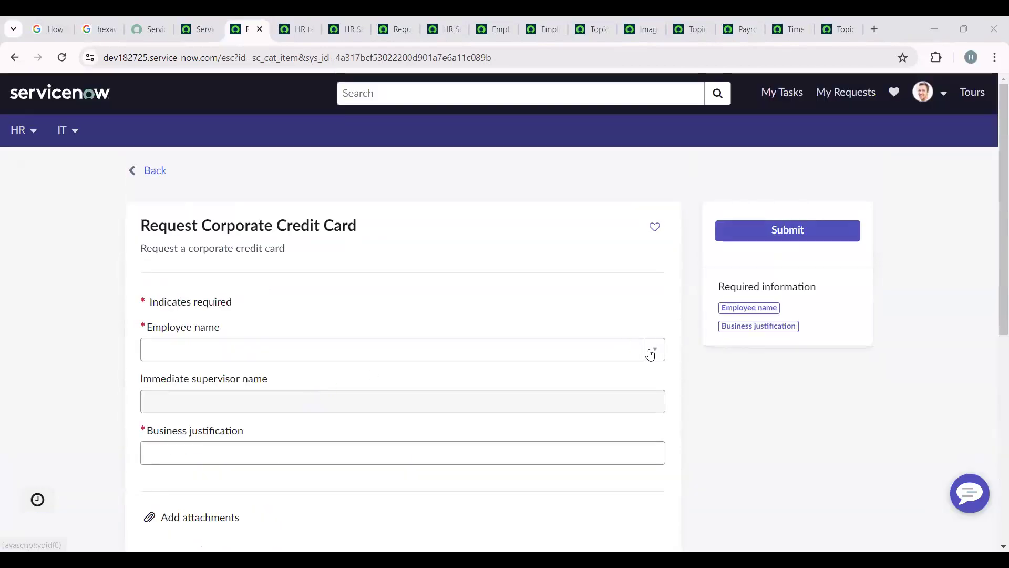
click(657, 350)
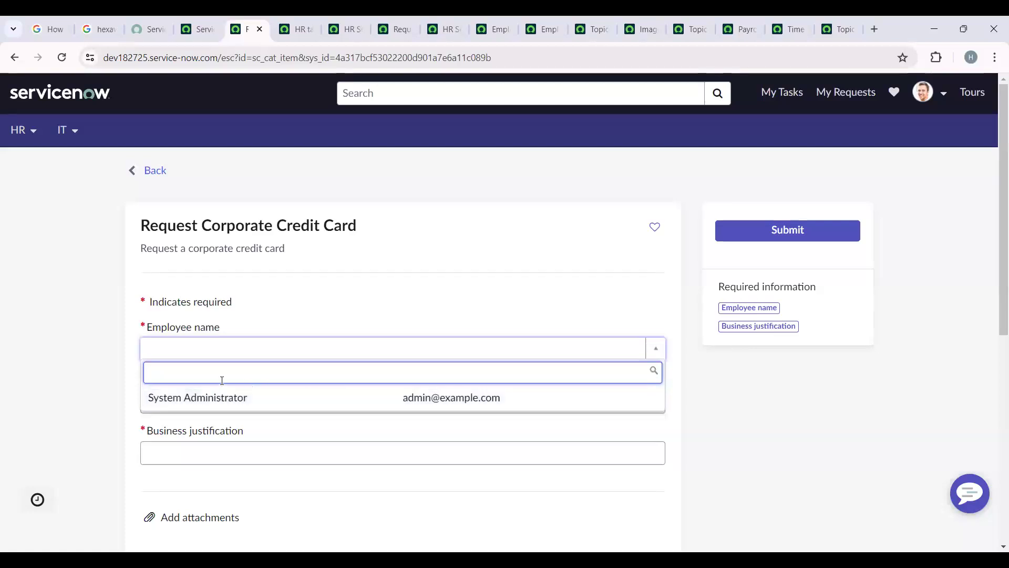
text(ben)
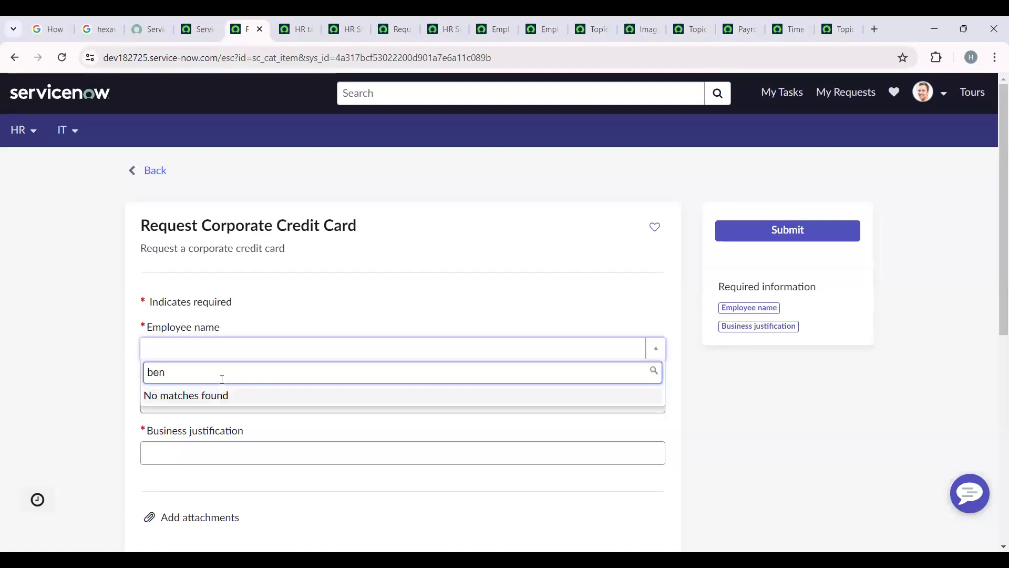
key(BackSpace)
key(BackSpace)
key(BackSpace)
text(sys)
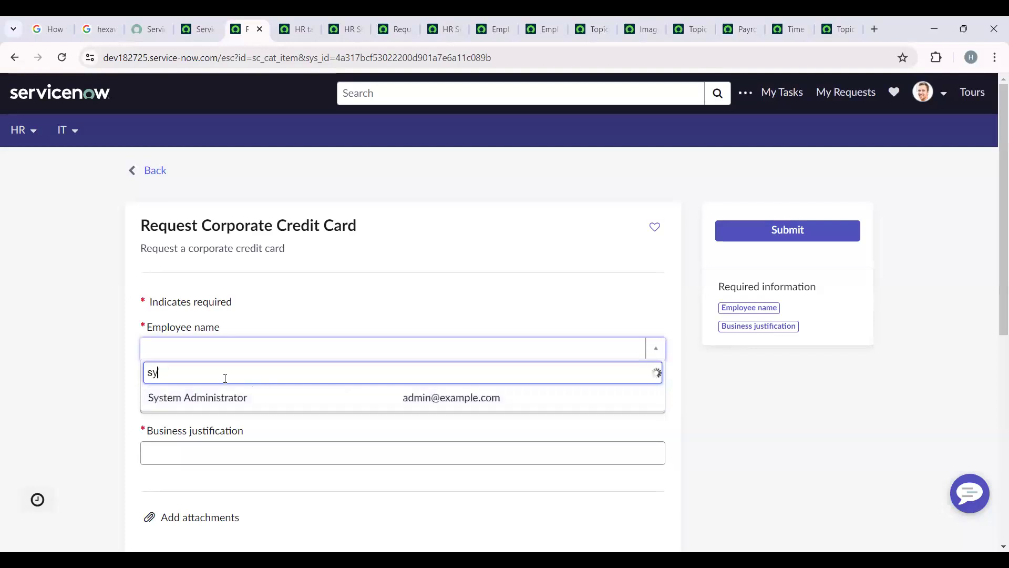
click(237, 406)
- Enter "test" as the business justification and submit the corporate credit card request
click(303, 457)
text(test)
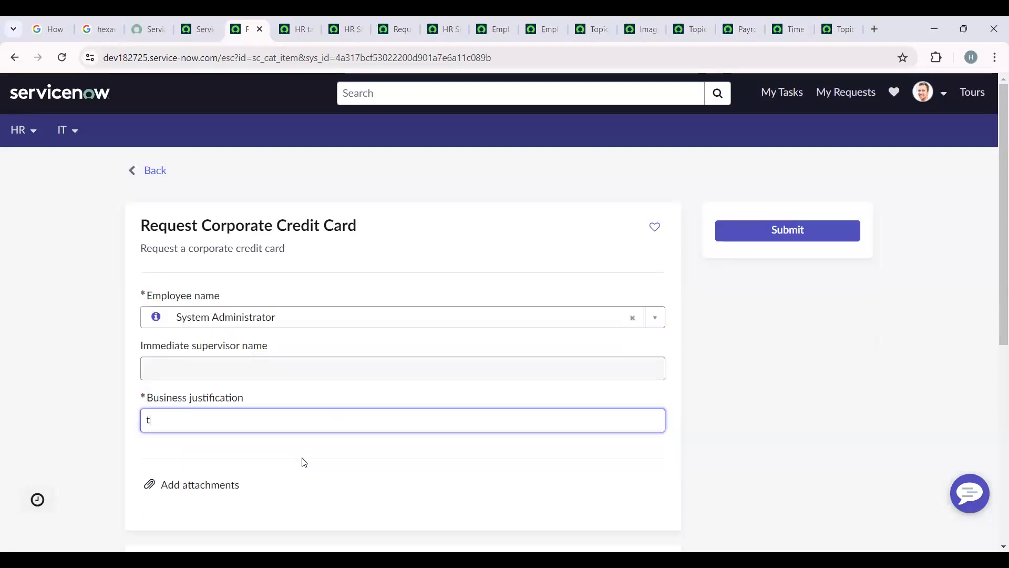
click(775, 242)
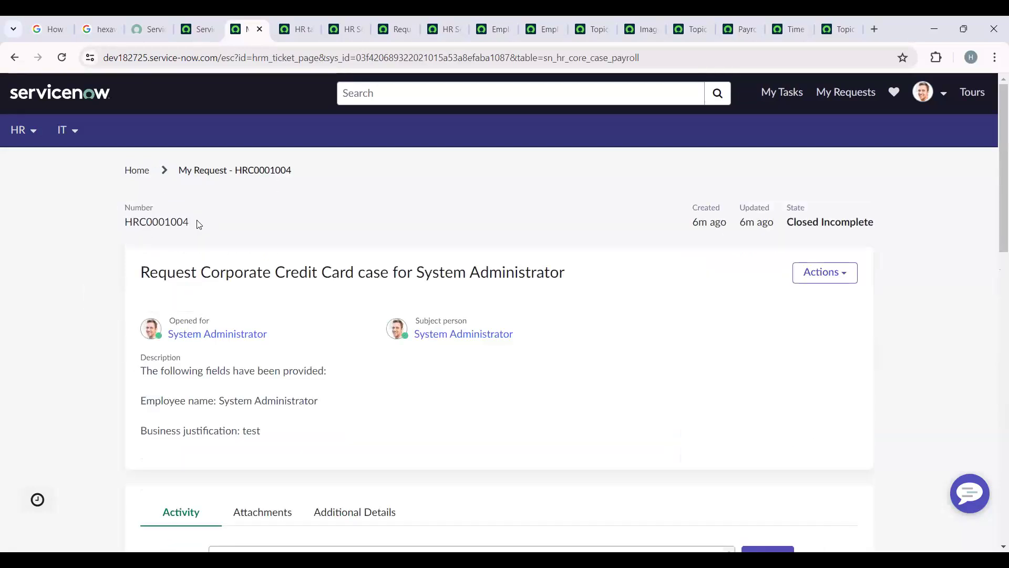
- Review the submitted request's case number, state, description, activity history and available actions in Employee Center
drag(189, 222, 127, 219)
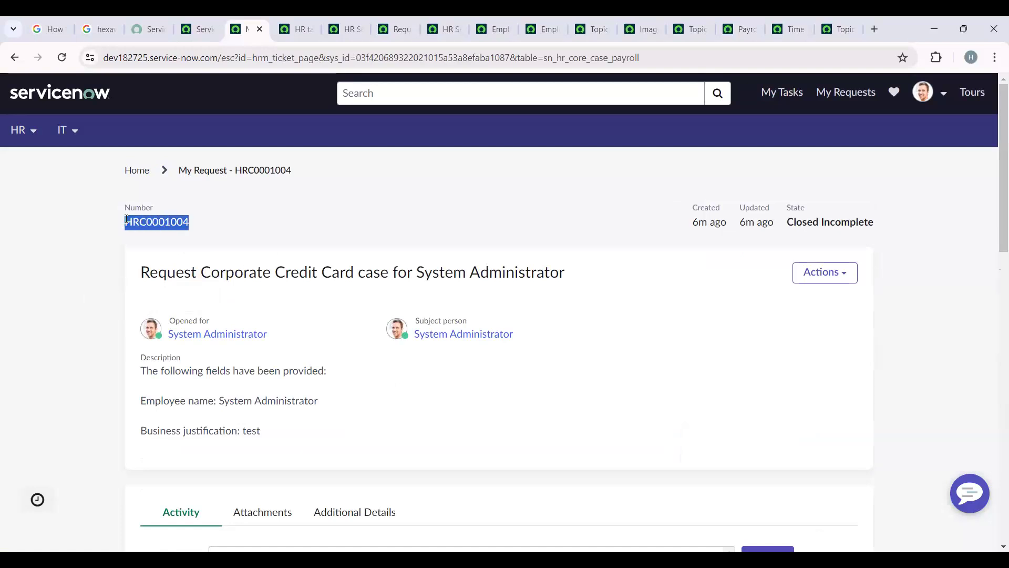
click(100, 247)
scroll(413, 349, down, 3)
scroll(417, 352, up, 2)
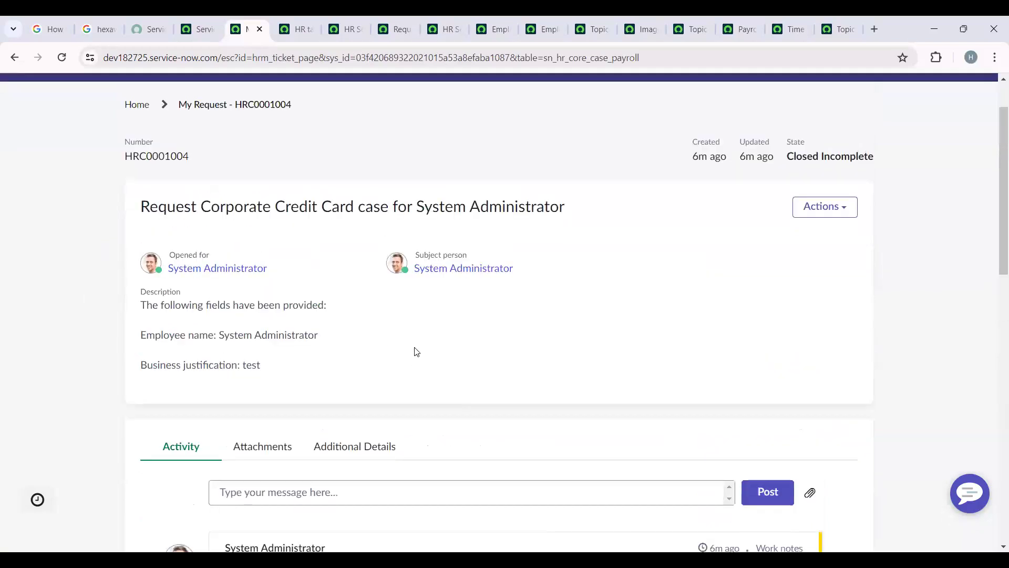
scroll(417, 354, down, 6)
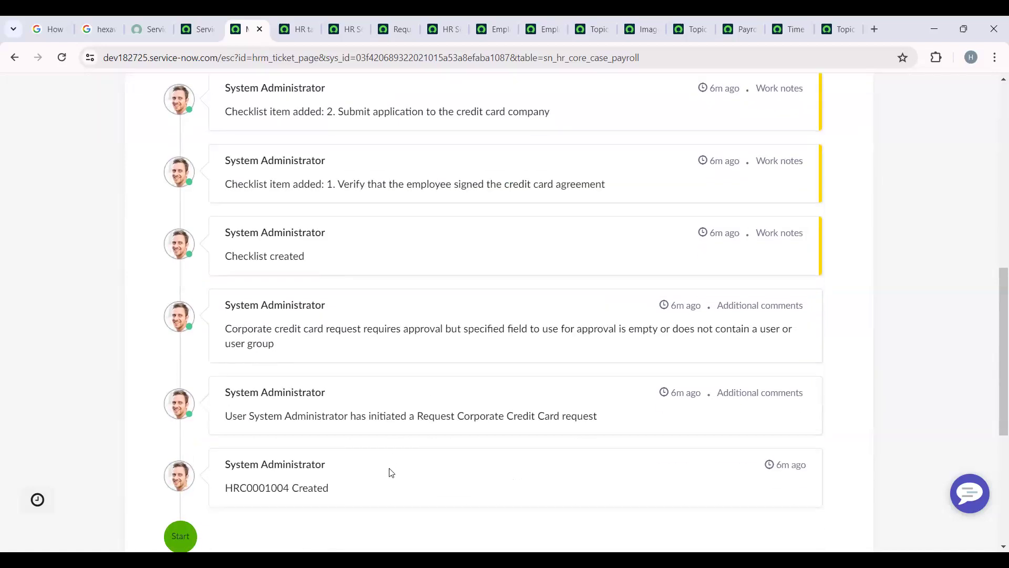
scroll(705, 467, up, 10)
drag(802, 211, 906, 226)
click(906, 268)
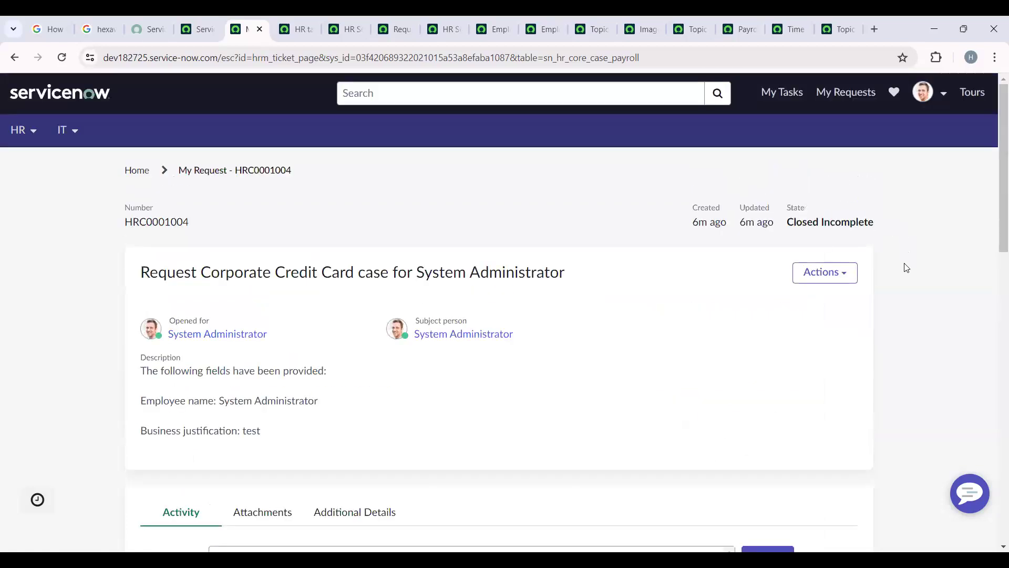
click(830, 279)
click(437, 209)
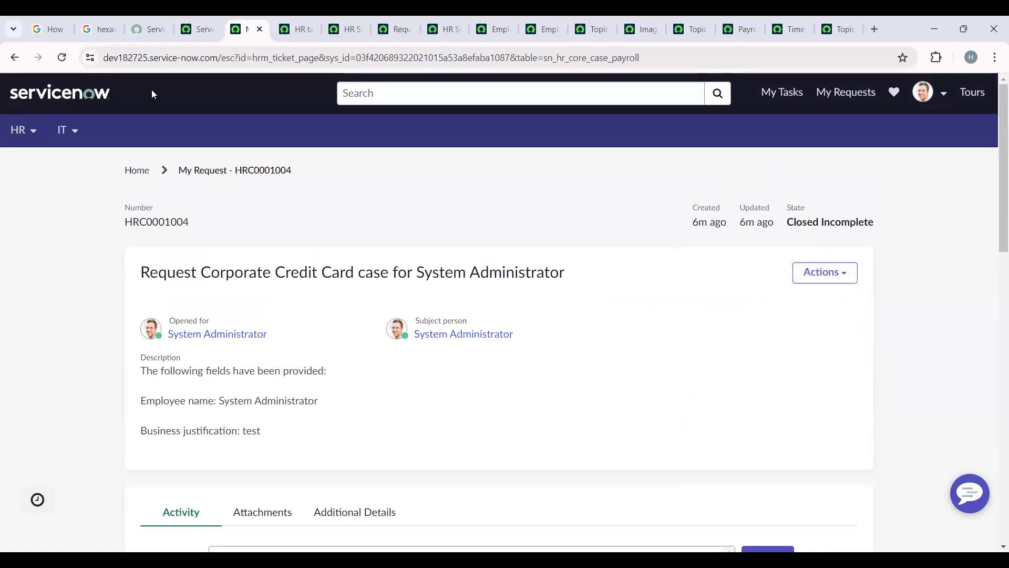
- Search the ServiceNow navigator for "hr cases" and open the list of all HR cases in a new browser tab
click(194, 17)
click(141, 90)
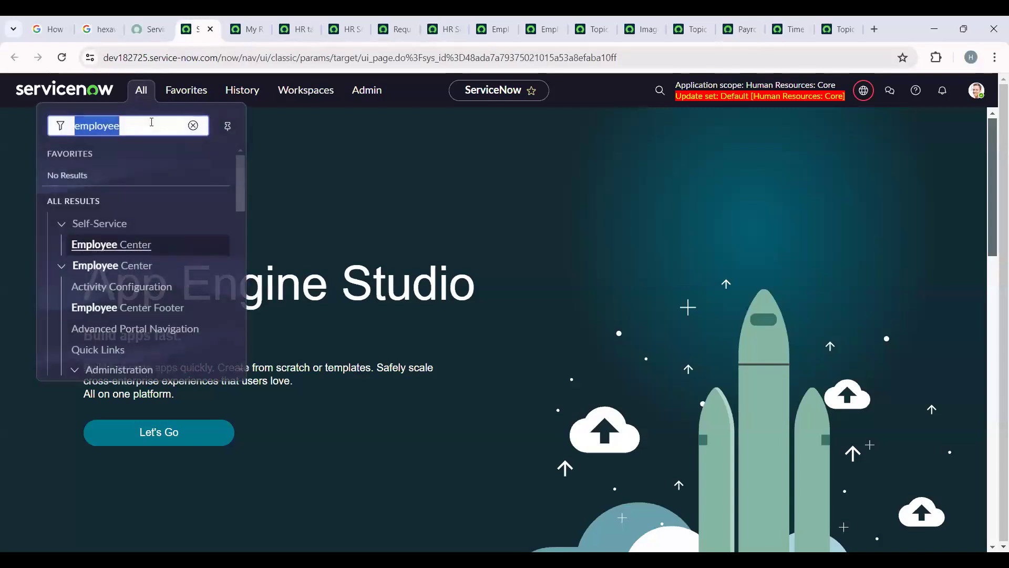
key(BackSpace)
text(hr cases)
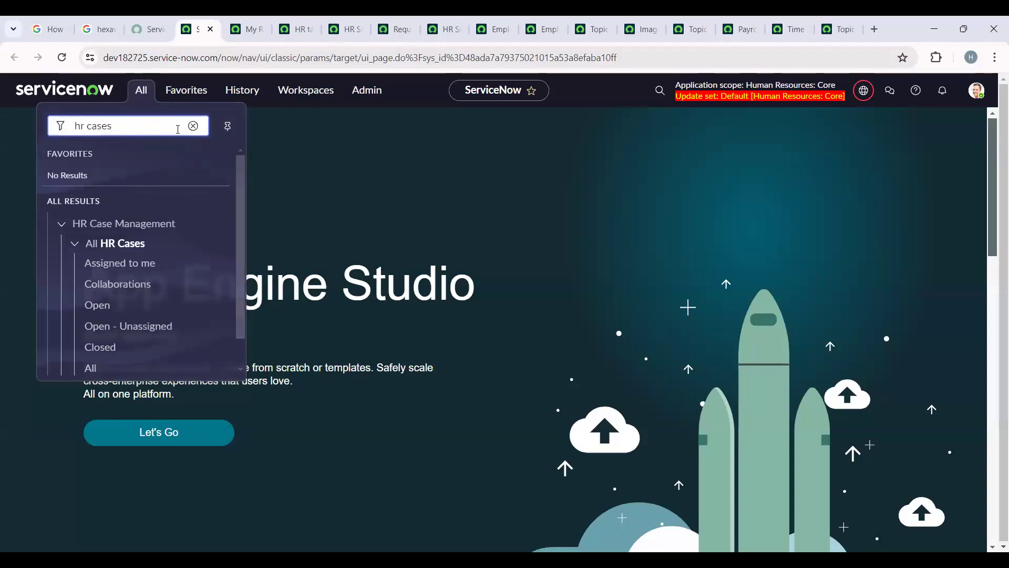
scroll(164, 253, down, 1)
right_click(88, 336)
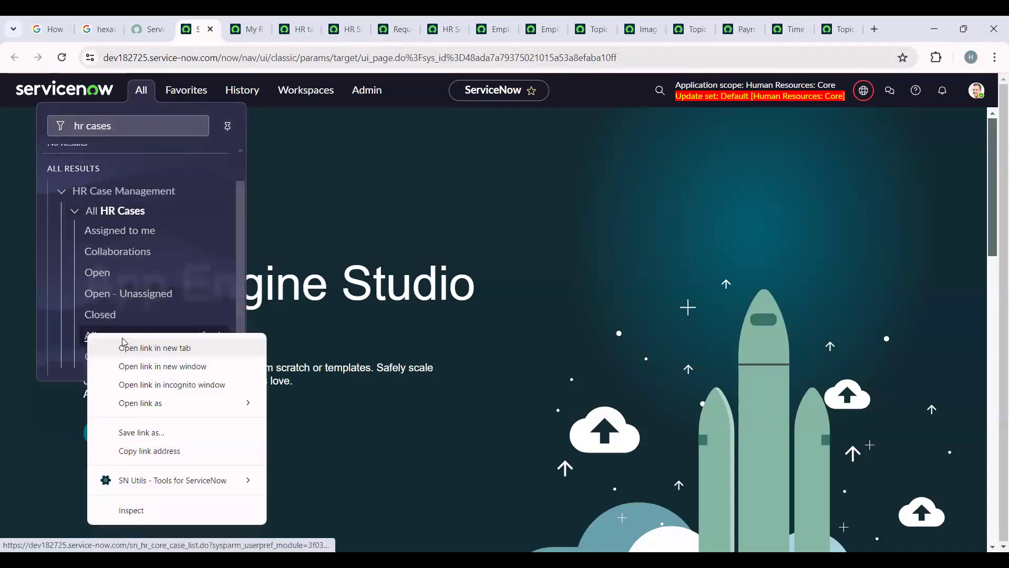
click(123, 346)
click(234, 24)
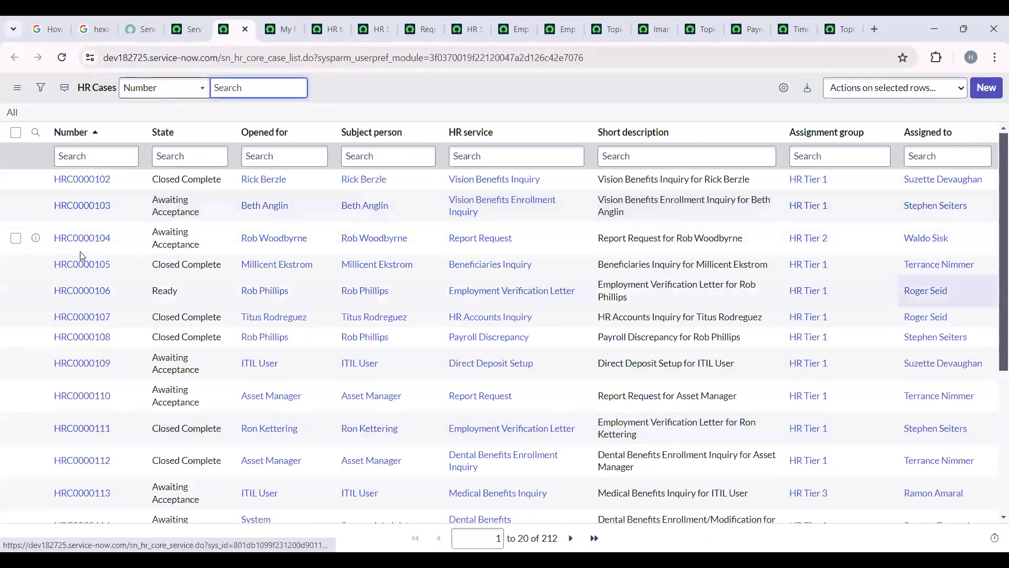
- Sort the HR cases by number in descending order and open the Request Corporate Credit Card case in a new tab
click(70, 133)
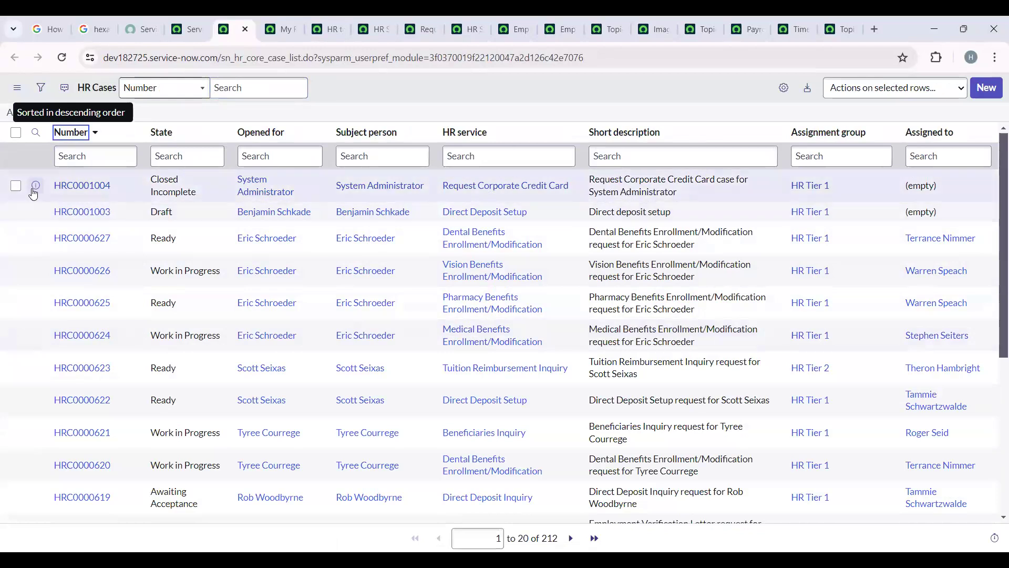
right_click(47, 203)
click(52, 205)
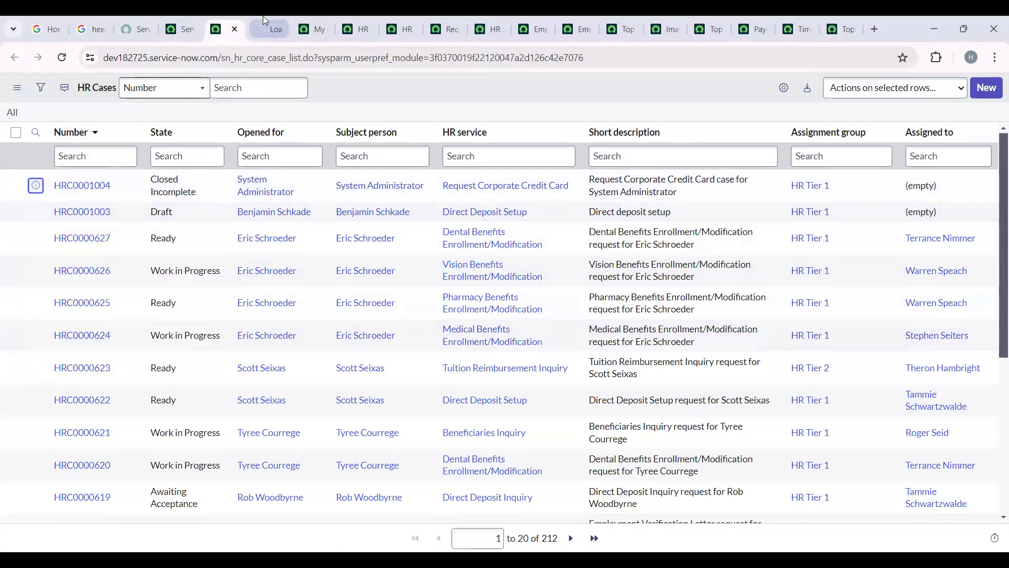
click(263, 20)
- Examine the HR payroll case's table, assignment group, fulfillment instructions, work notes, checklist and related lists
drag(227, 57, 322, 57)
click(318, 146)
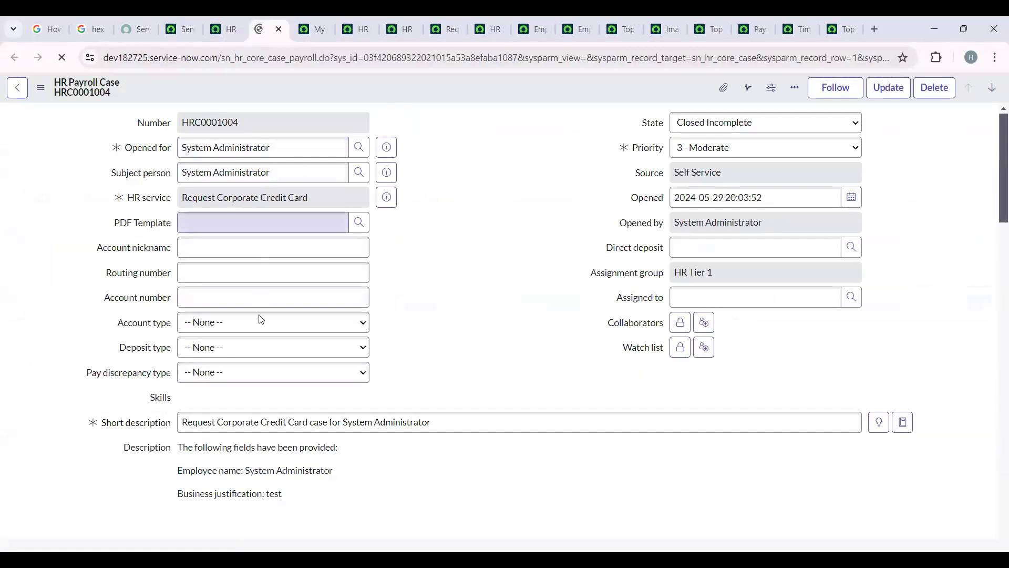
click(642, 274)
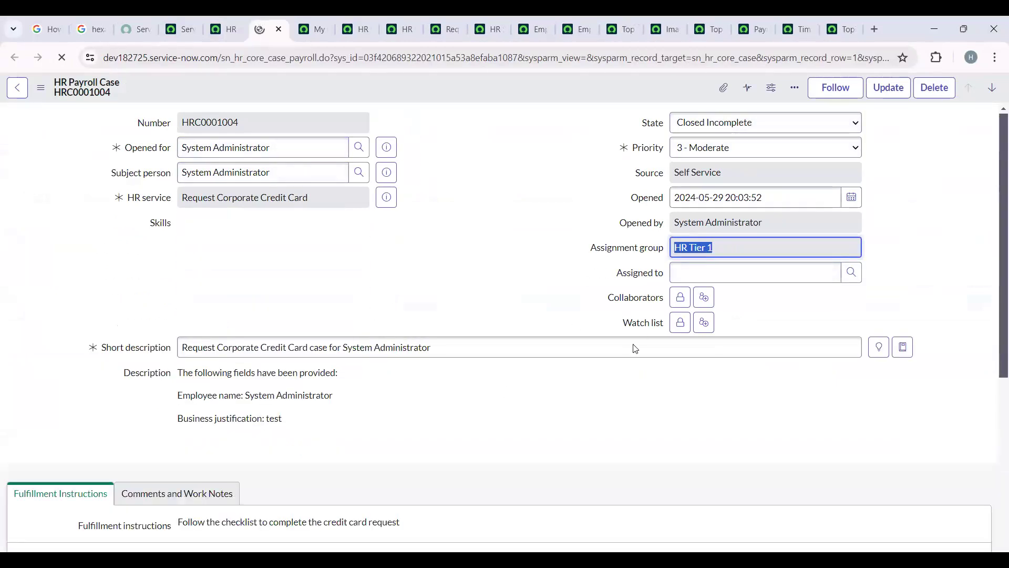
scroll(370, 391, down, 6)
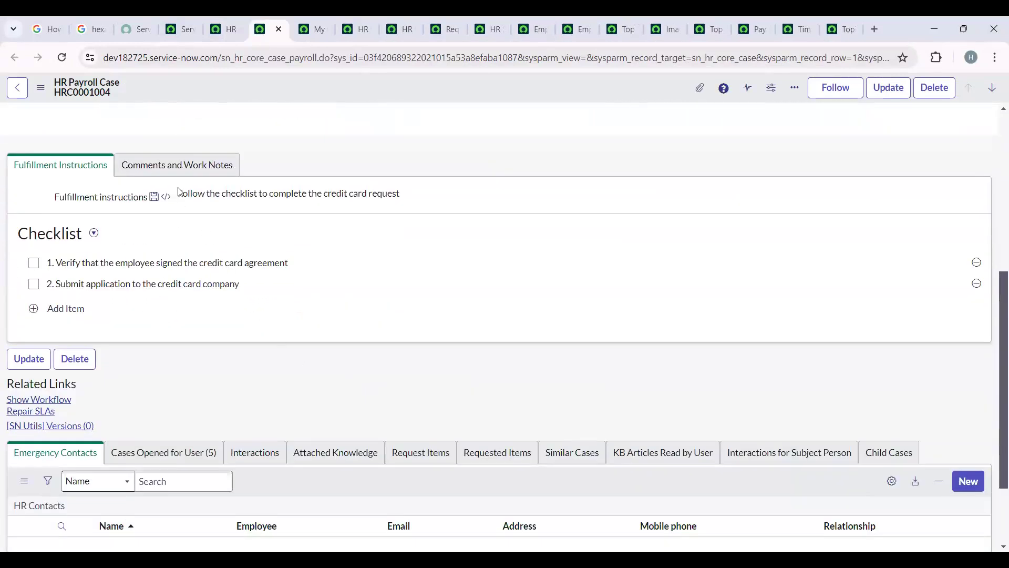
click(189, 161)
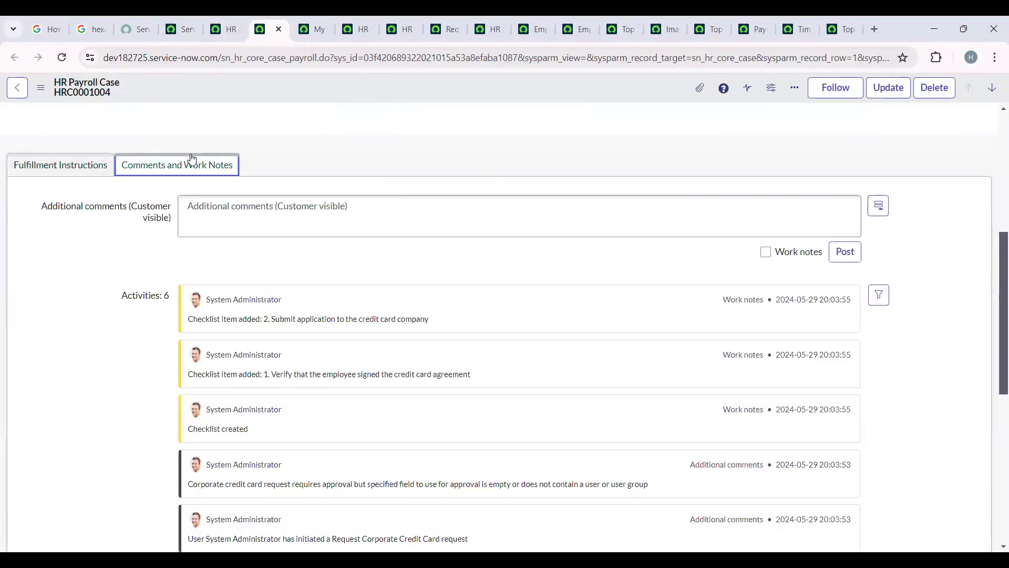
click(72, 168)
scroll(203, 320, down, 2)
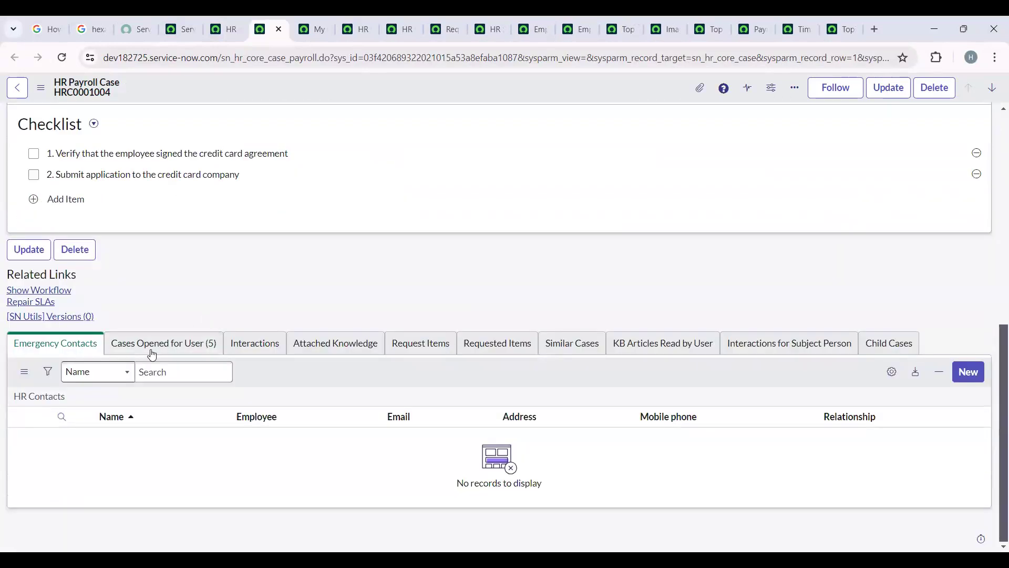
scroll(486, 407, up, 2)
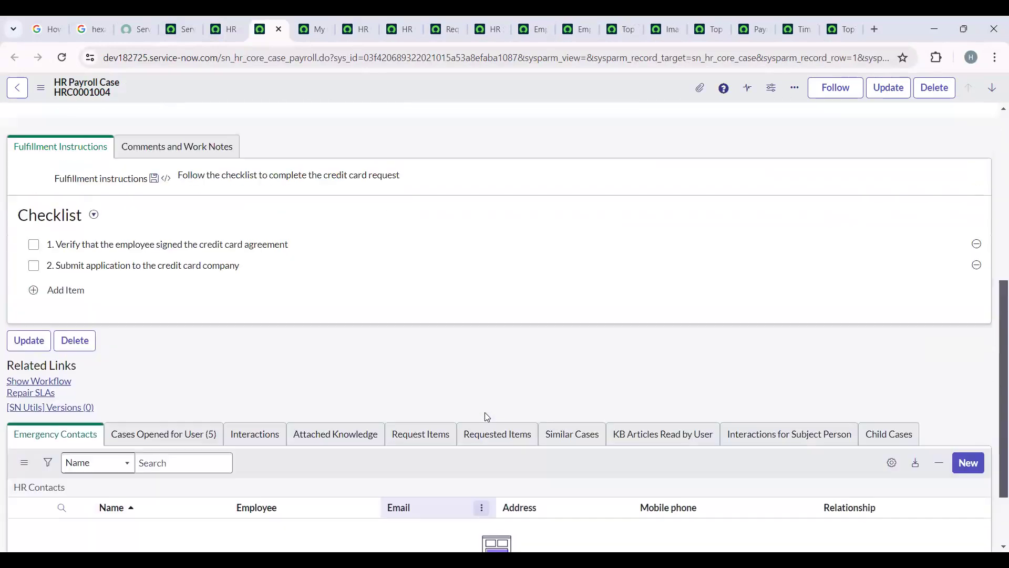
scroll(486, 416, up, 4)
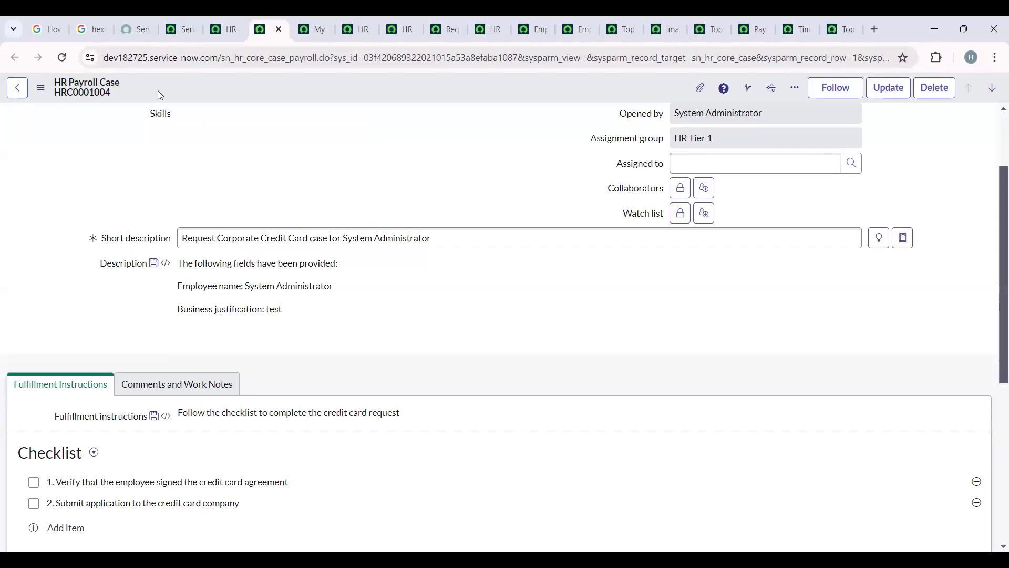
- Switch to the Application Manager details page and dismiss its expired-session dialog
click(382, 17)
click(362, 17)
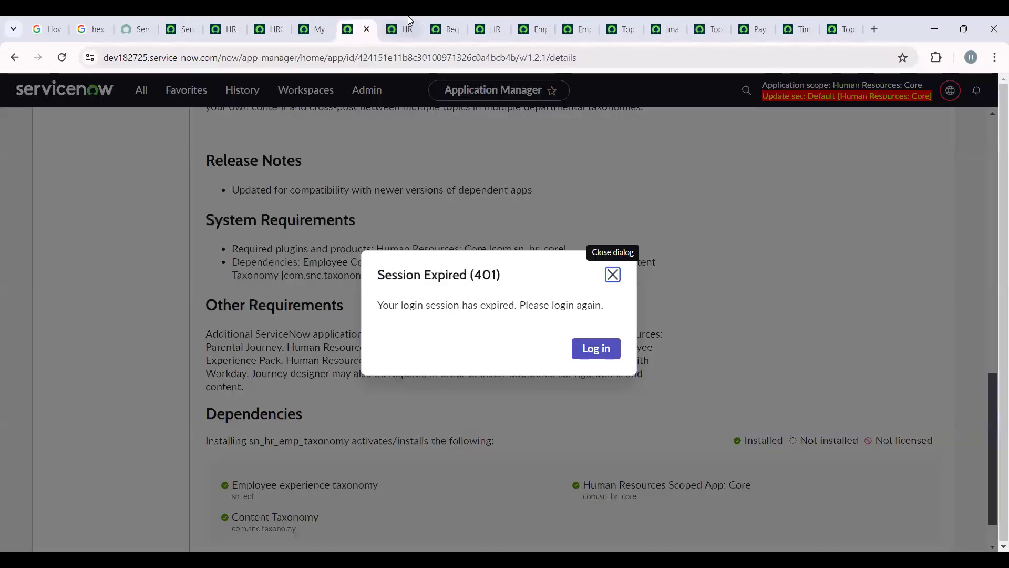
mouse_move(408, 19)
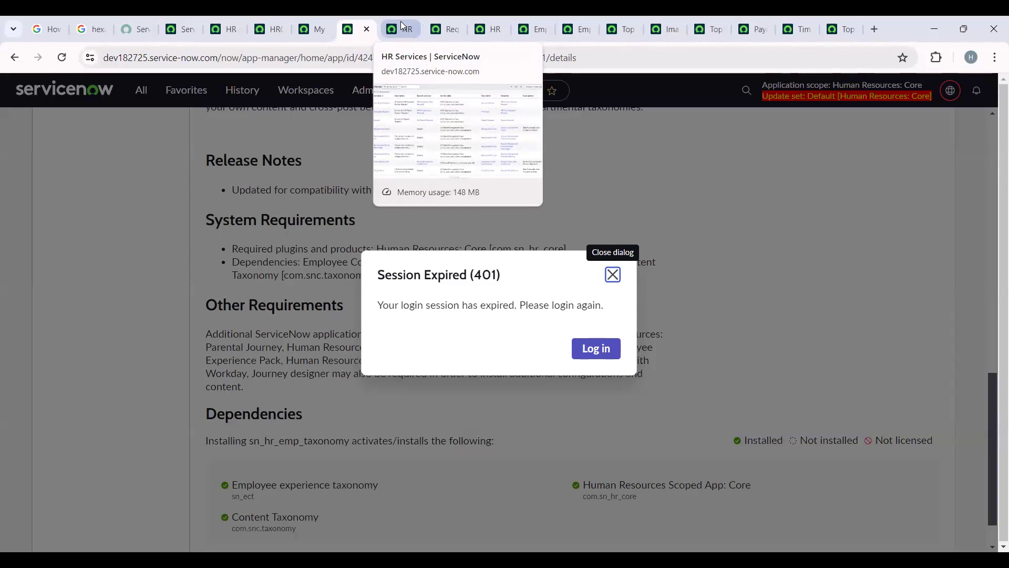
click(613, 276)
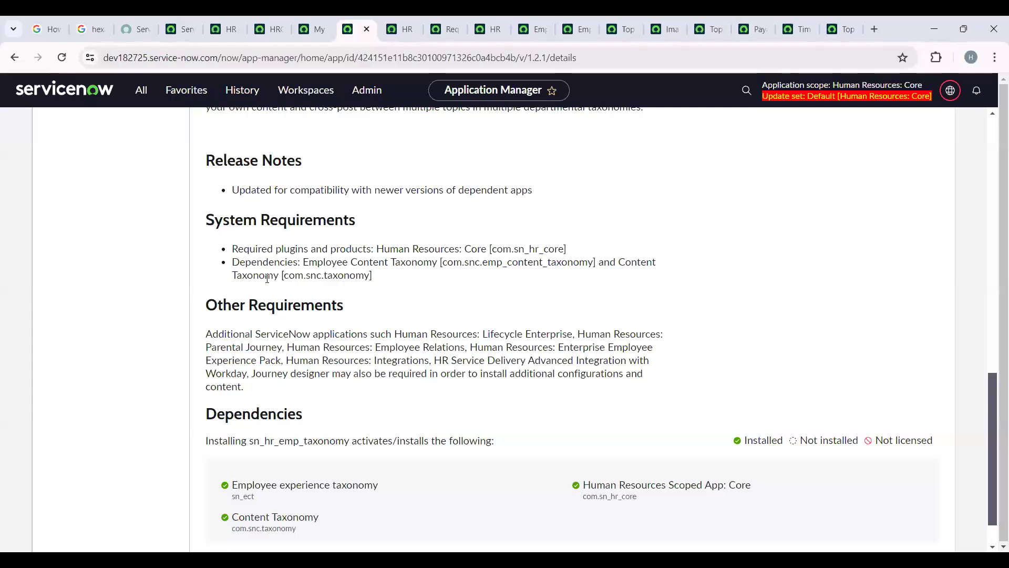
click(321, 29)
click(284, 29)
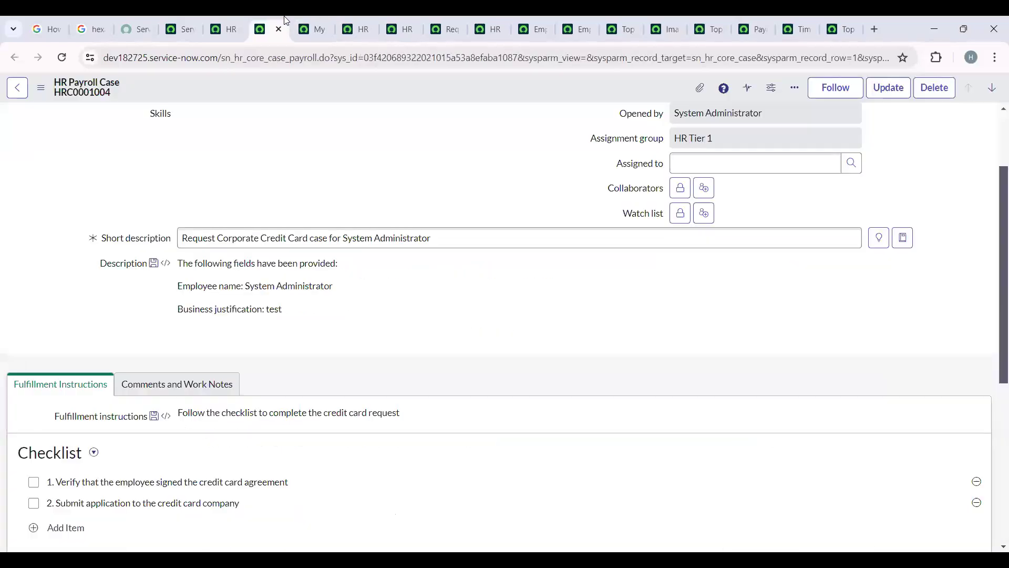
click(231, 27)
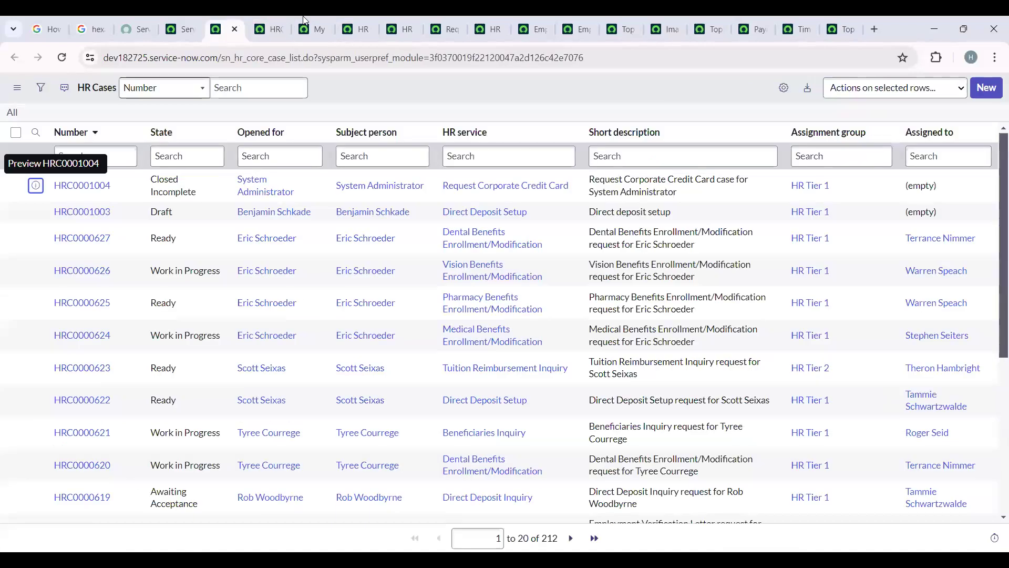
click(398, 27)
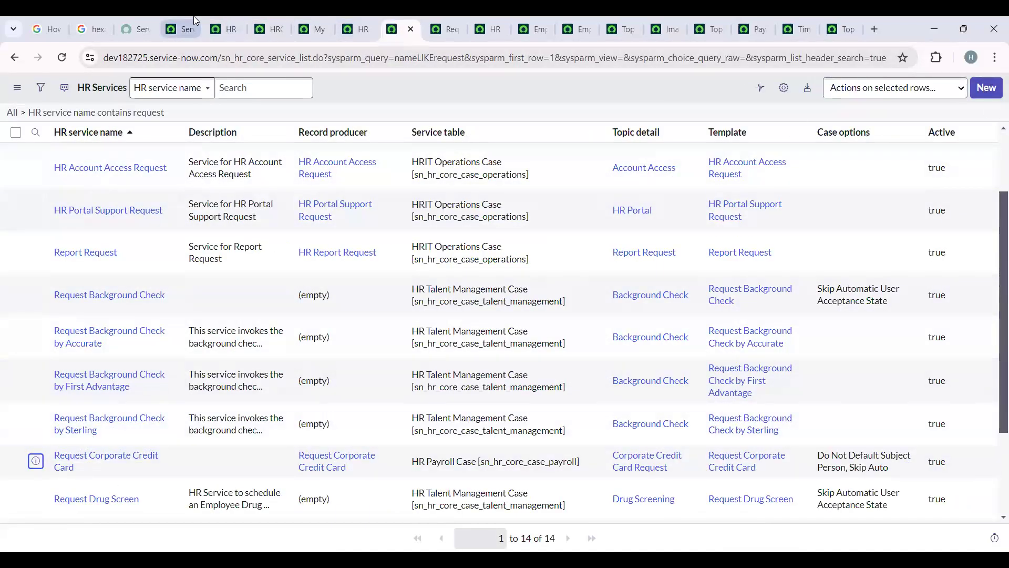
- Search the ServiceNow navigator for "COE" and open COE Configuration under HR Administration
click(182, 29)
click(141, 90)
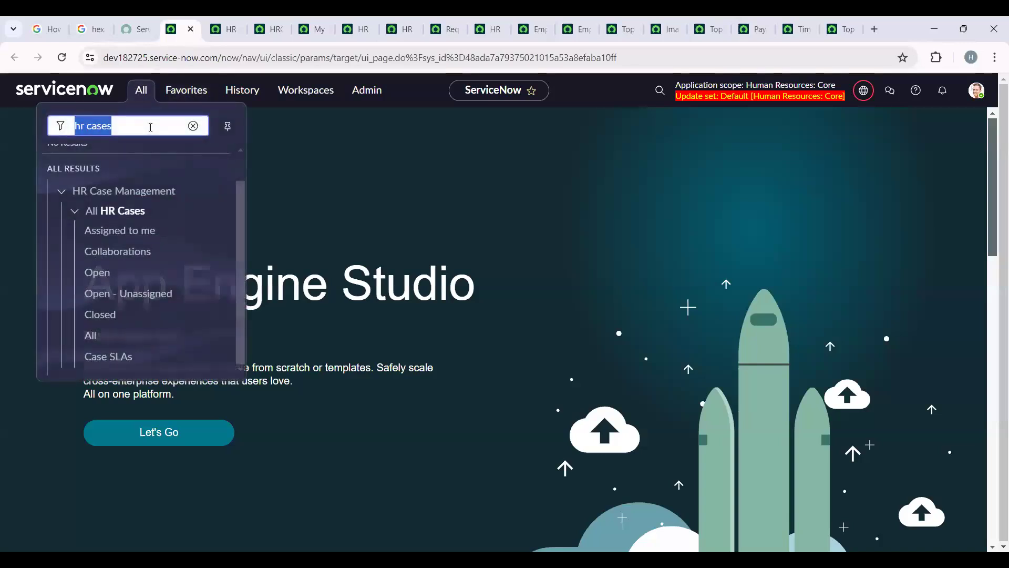
text(COE)
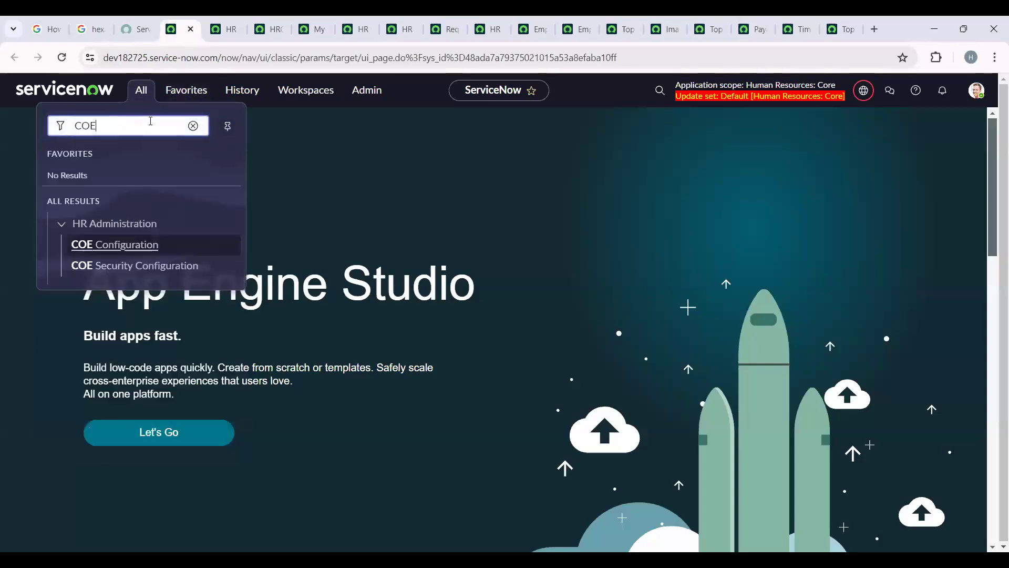
click(137, 245)
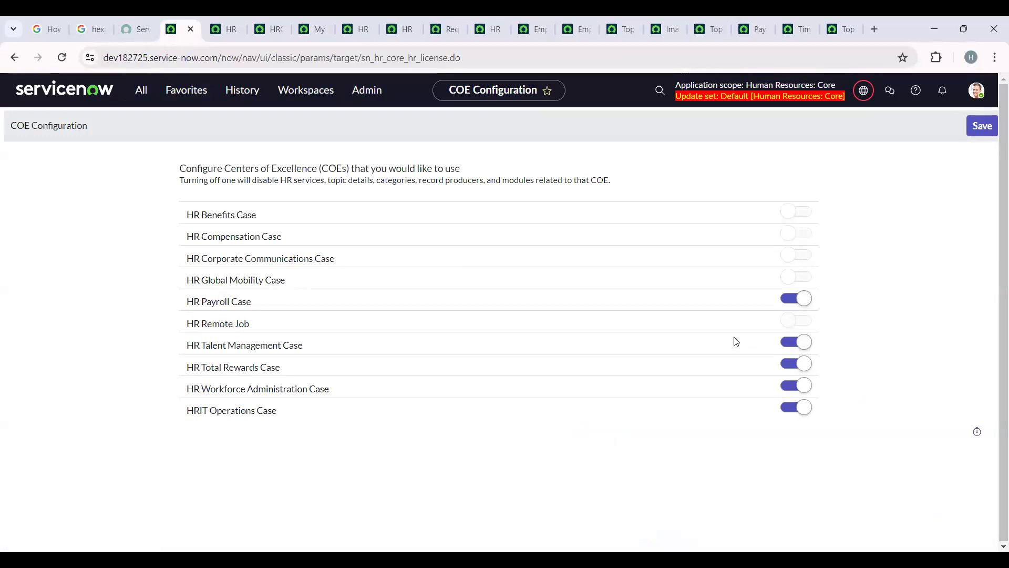
- Turn on the HR Remote Job COE and start a new record from the HR Services list
mouse_move(784, 322)
click(455, 23)
click(491, 21)
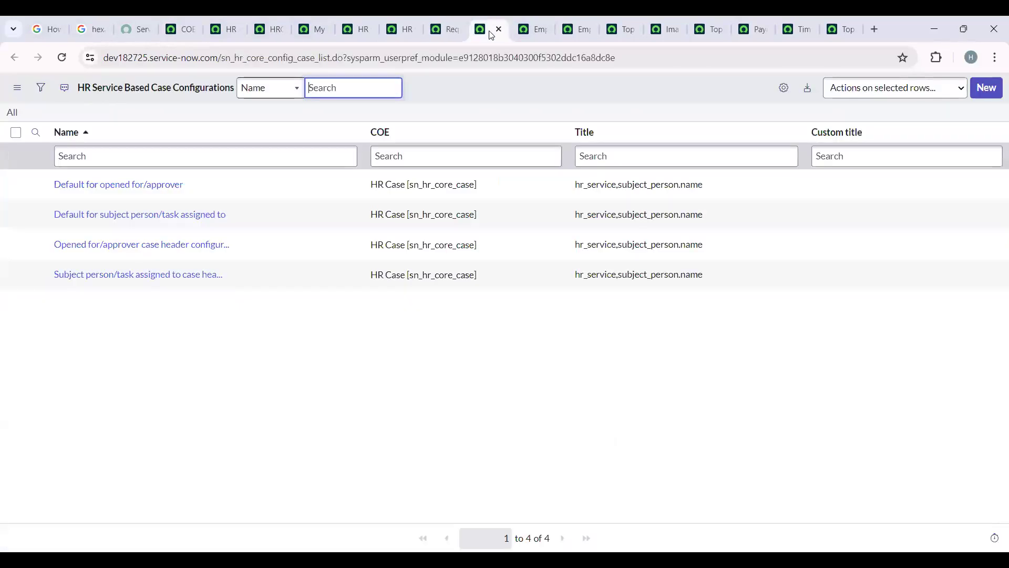
click(399, 20)
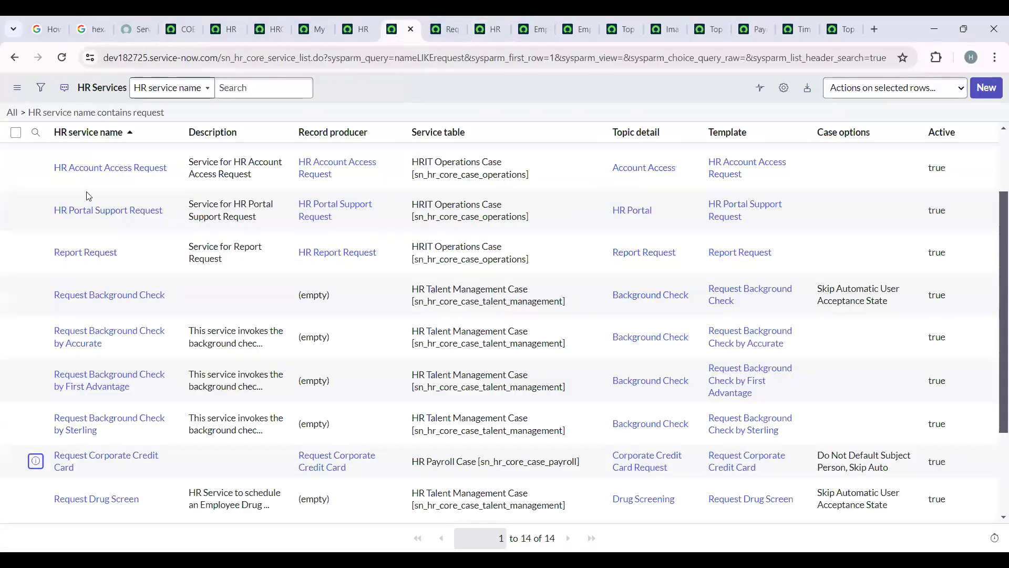
click(978, 95)
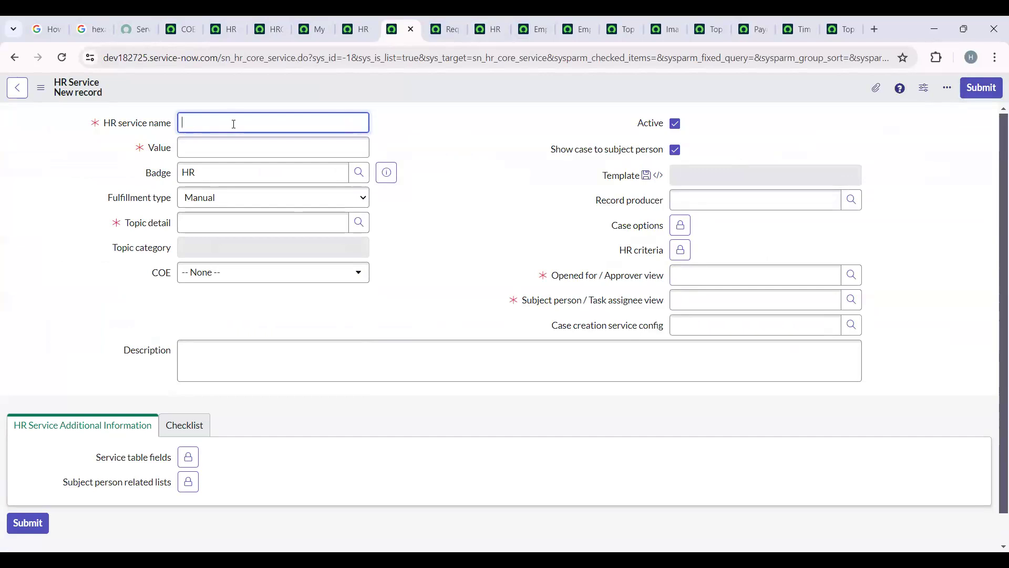
- Name the new HR service "Contract Employee Relaxation" with the value contract_employee_relaxation
text(ntract Employee)
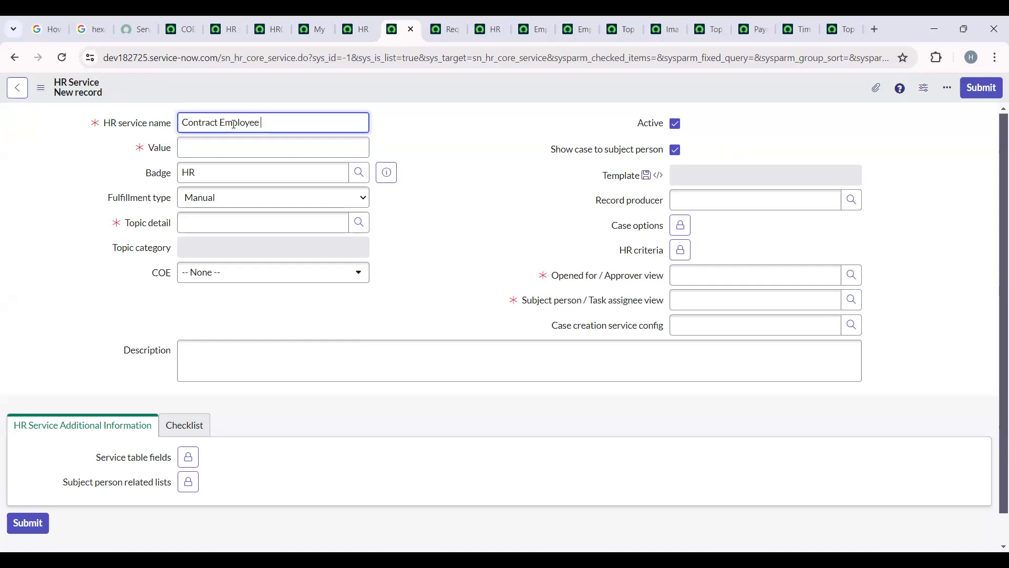
text(Relaxation)
click(474, 171)
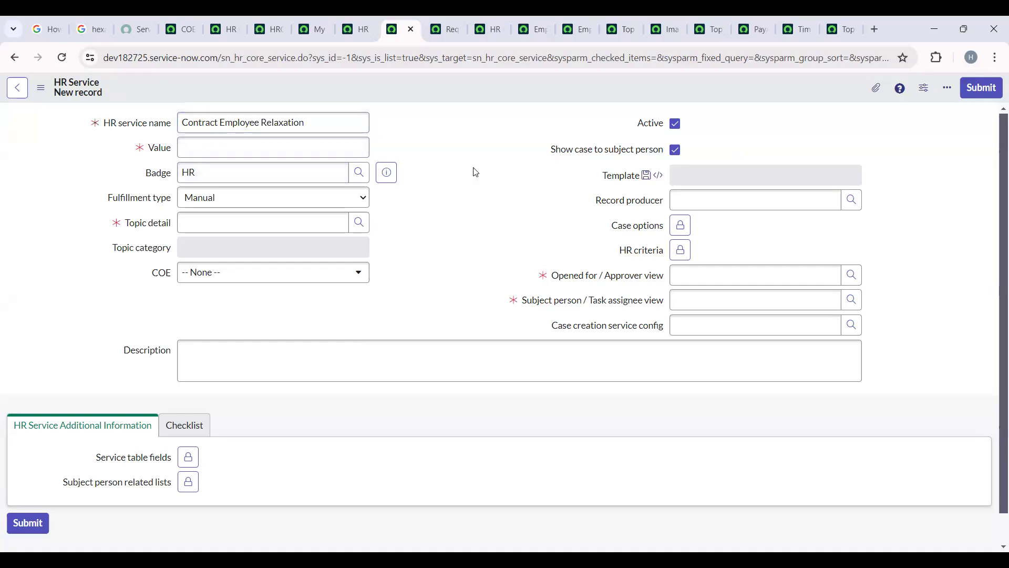
double_click(297, 149)
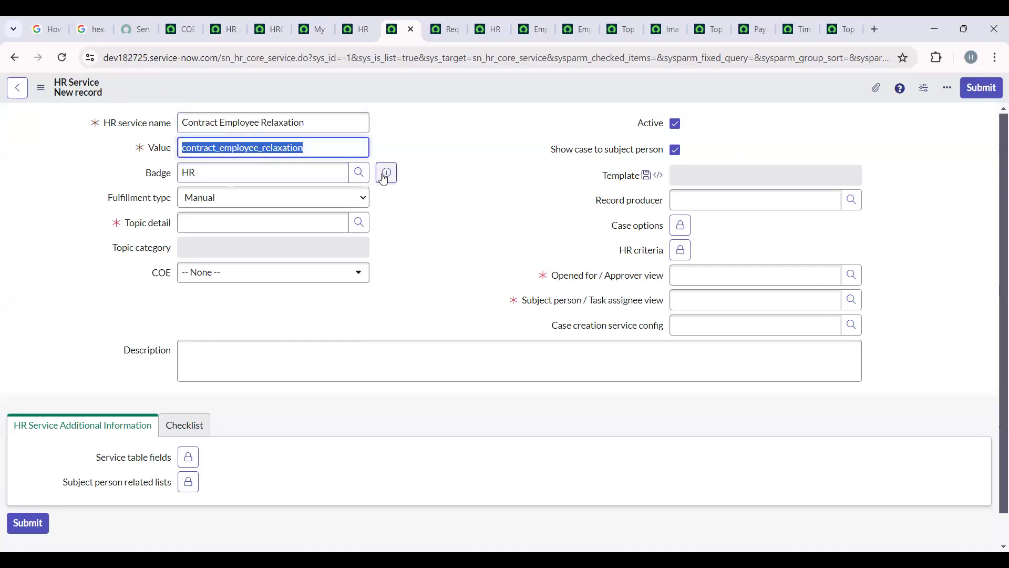
- Review the badge lookup, fulfillment type options and topic detail lookup for the new HR service
click(352, 177)
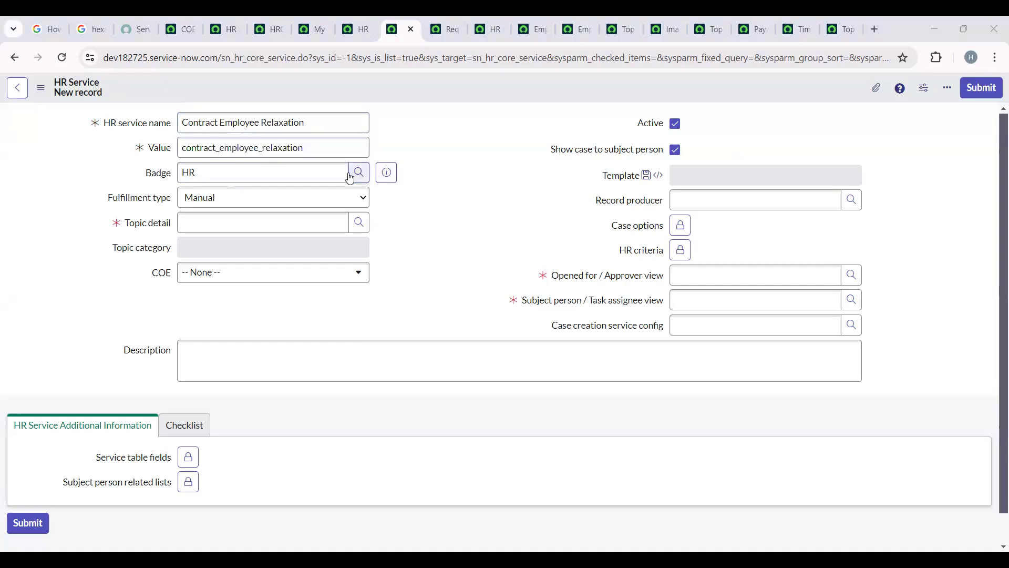
click(289, 174)
click(305, 200)
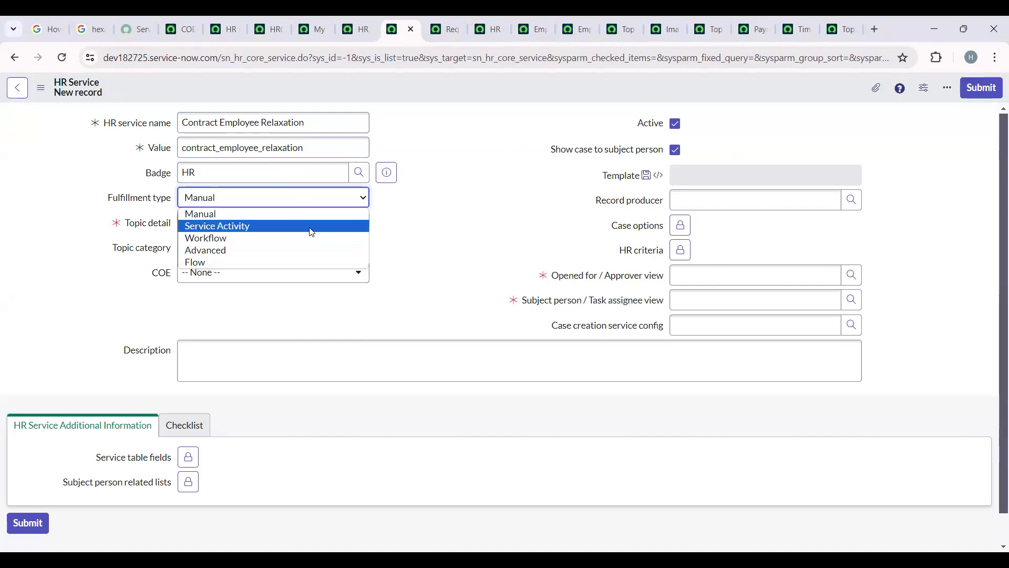
click(331, 222)
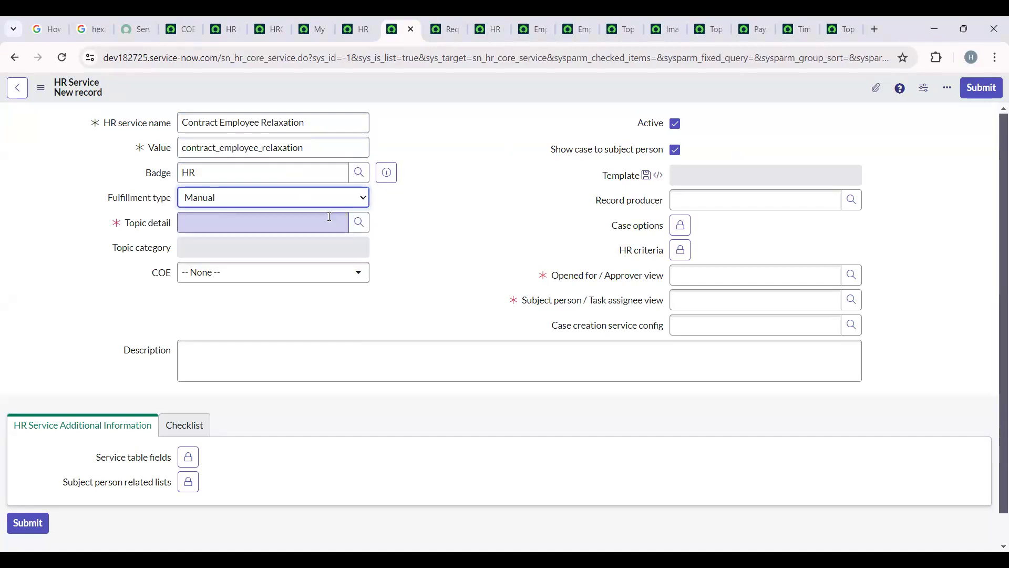
click(357, 227)
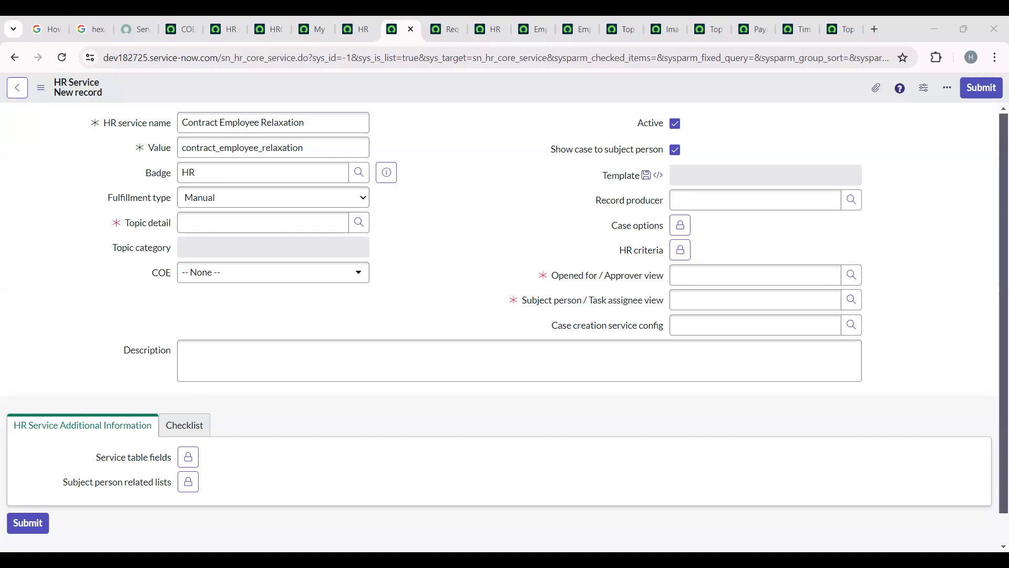
click(389, 204)
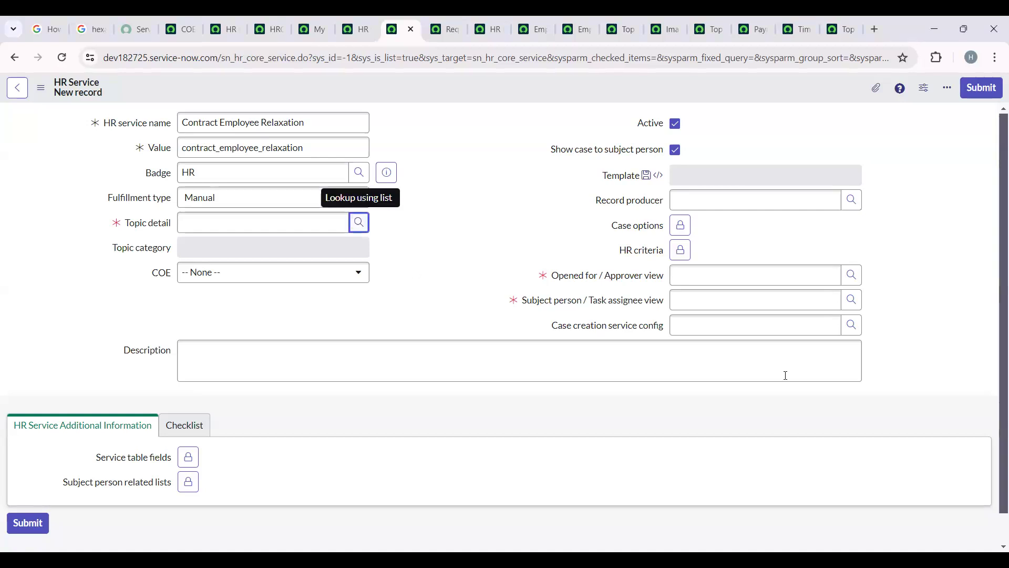
- Check the existing topic records and open a new Topic Category record, continuing past the security warning
click(841, 21)
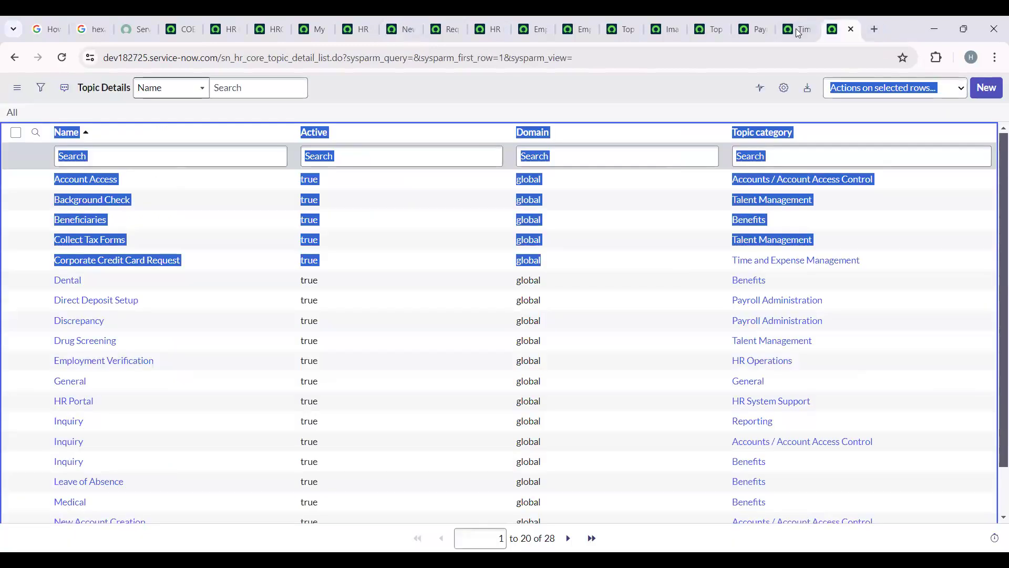
click(799, 27)
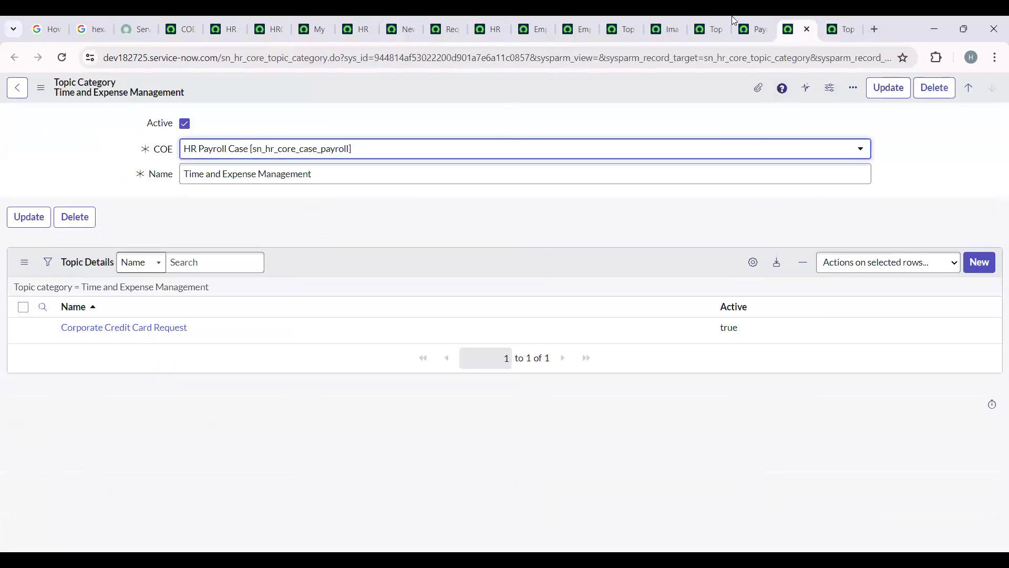
click(710, 30)
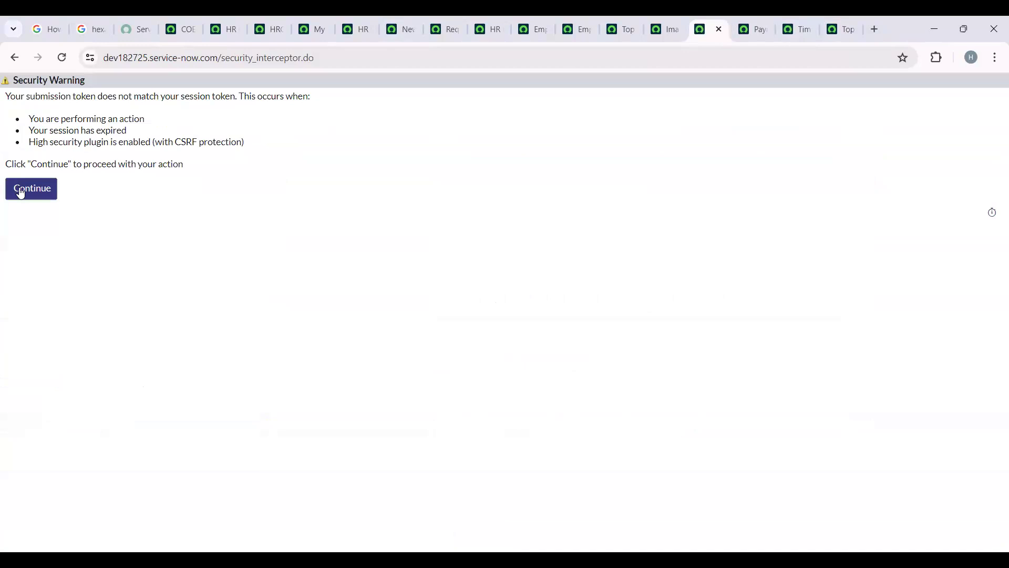
click(21, 195)
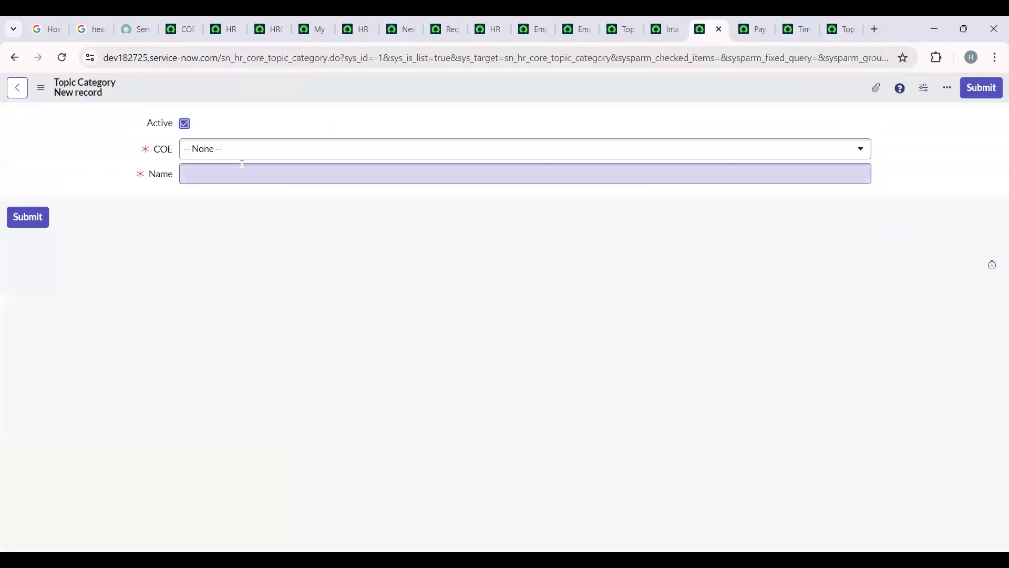
- Create the topic category "Contract Employee" with HR Remote Job [sn_hr_core_remote_job] as its COE
click(308, 149)
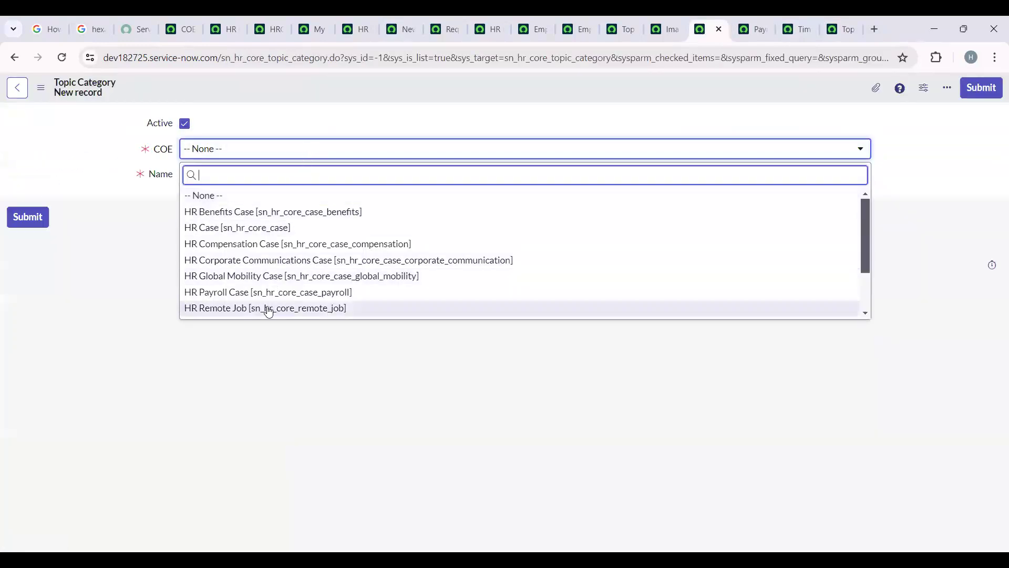
click(230, 310)
click(271, 174)
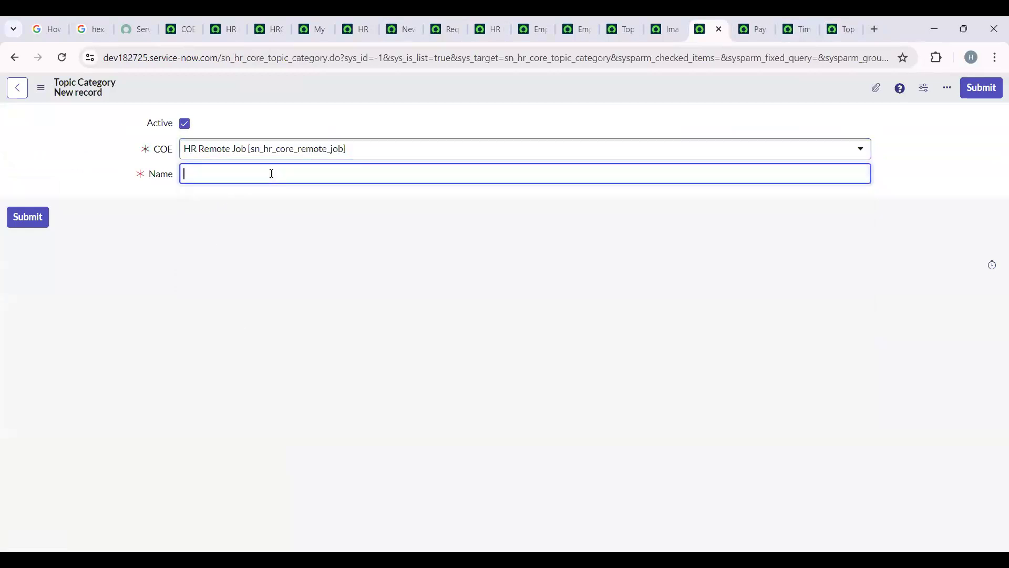
text(ontract Employee)
key(Return)
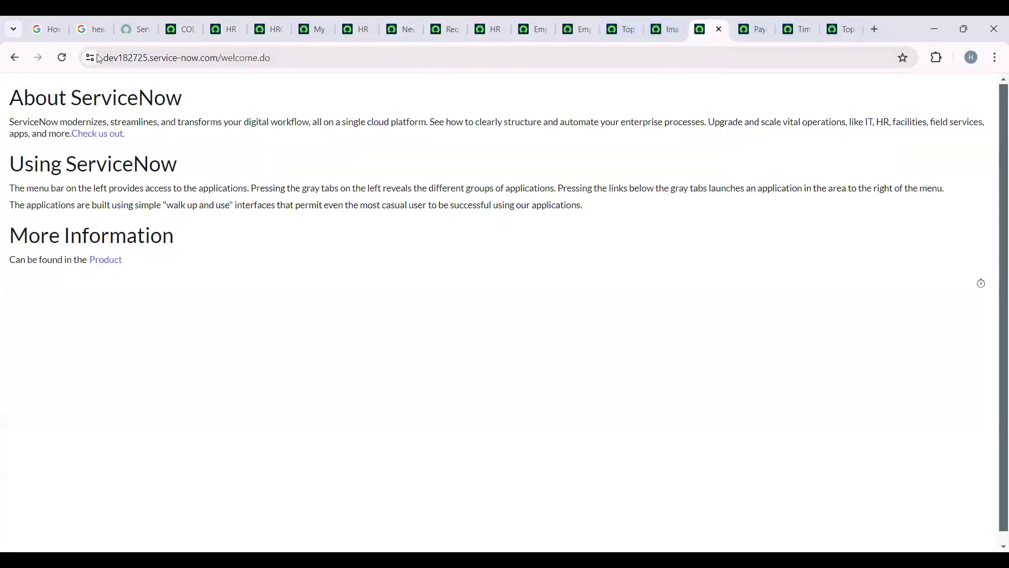
- Create and save a topic detail named "Relaxation" under the Contract Employee topic category
click(788, 21)
click(842, 24)
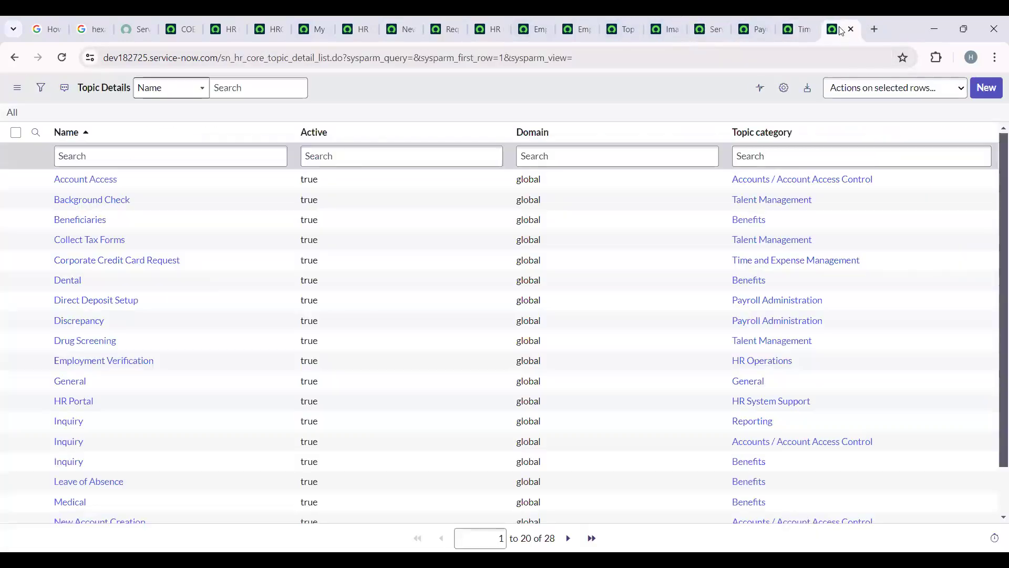
click(986, 89)
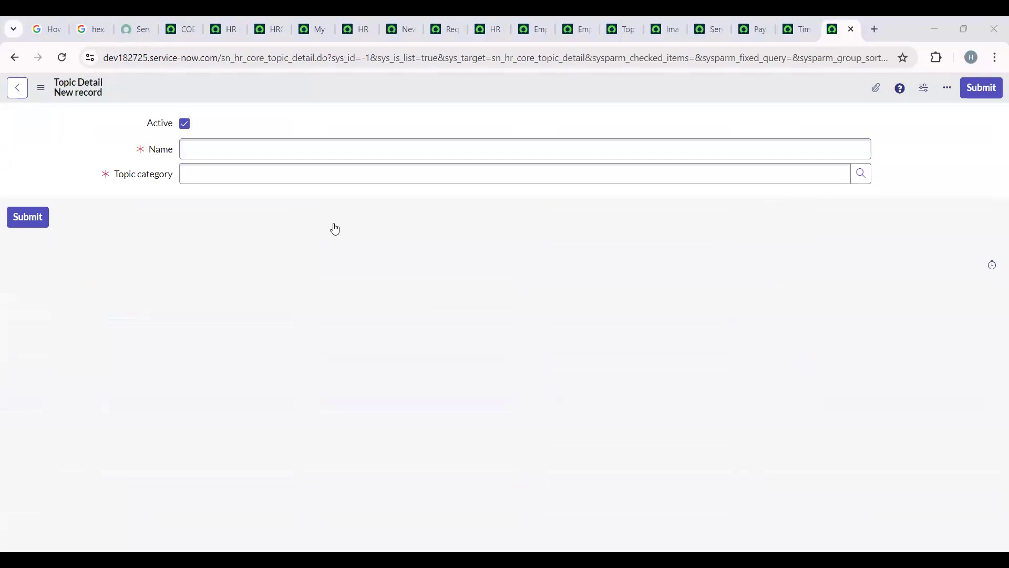
click(276, 147)
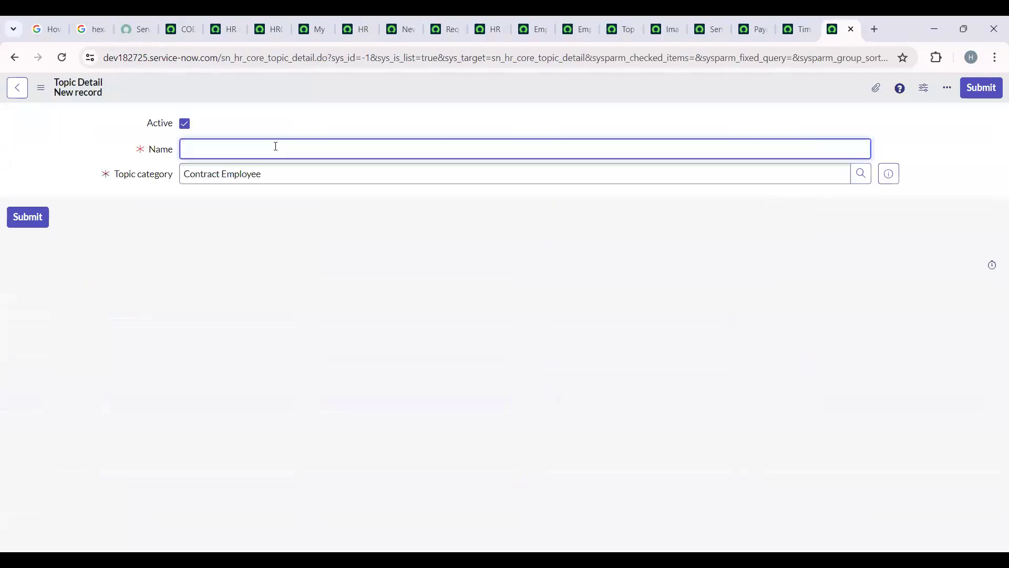
text(Relaxation)
right_click(743, 85)
click(763, 89)
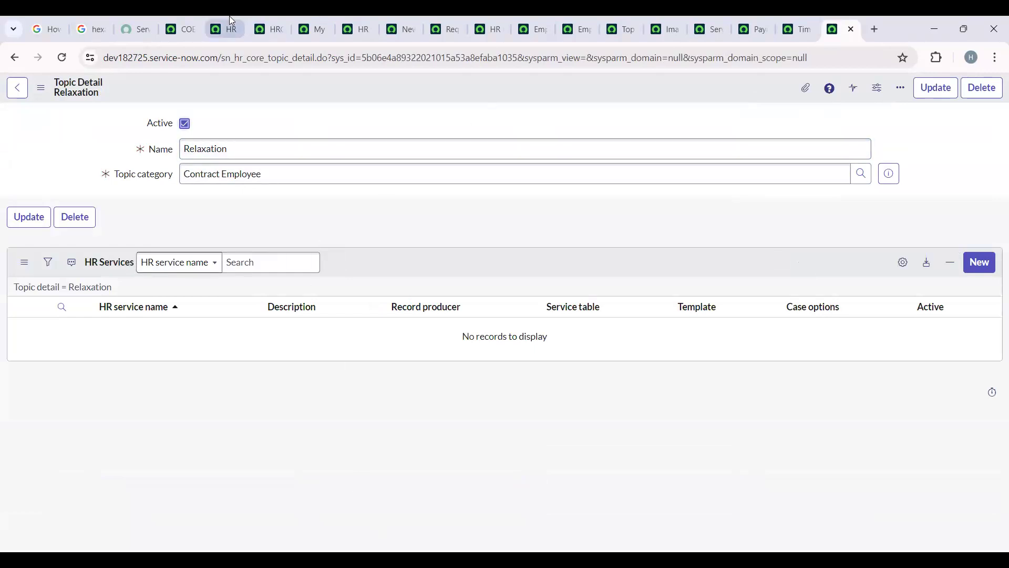
- Return to the new Contract Employee Relaxation HR service and set its topic detail to Relaxation
click(282, 19)
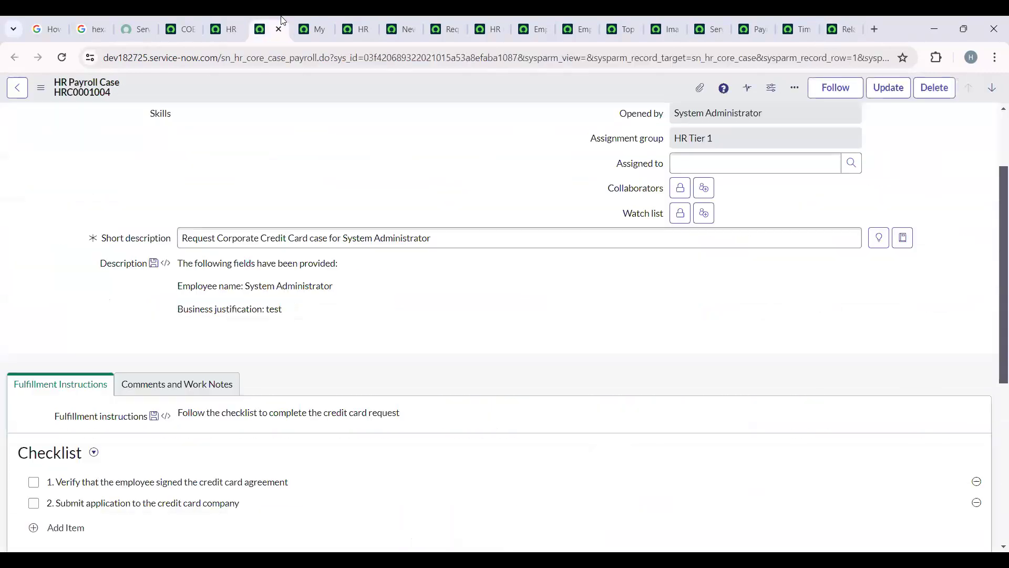
click(226, 16)
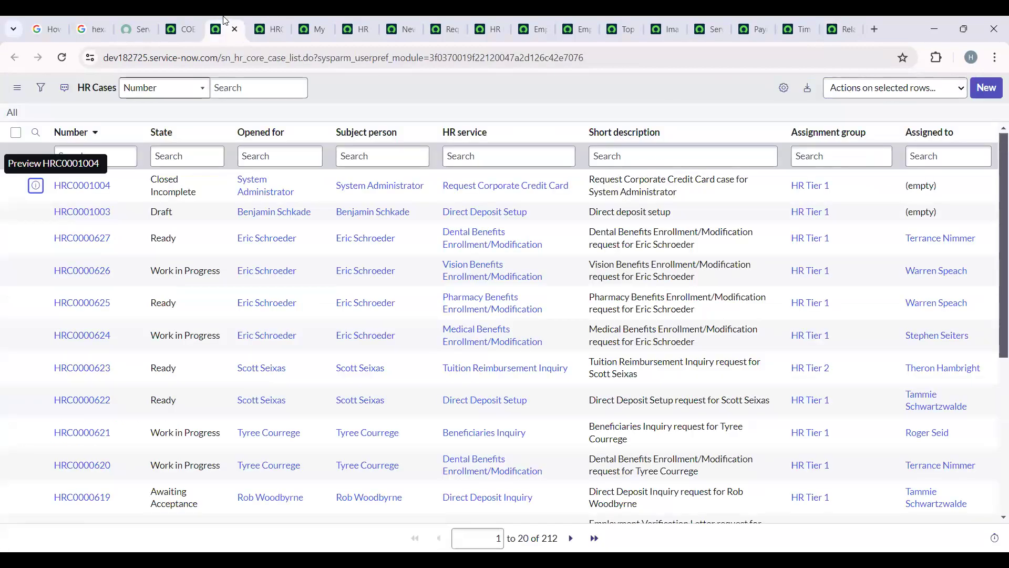
click(404, 21)
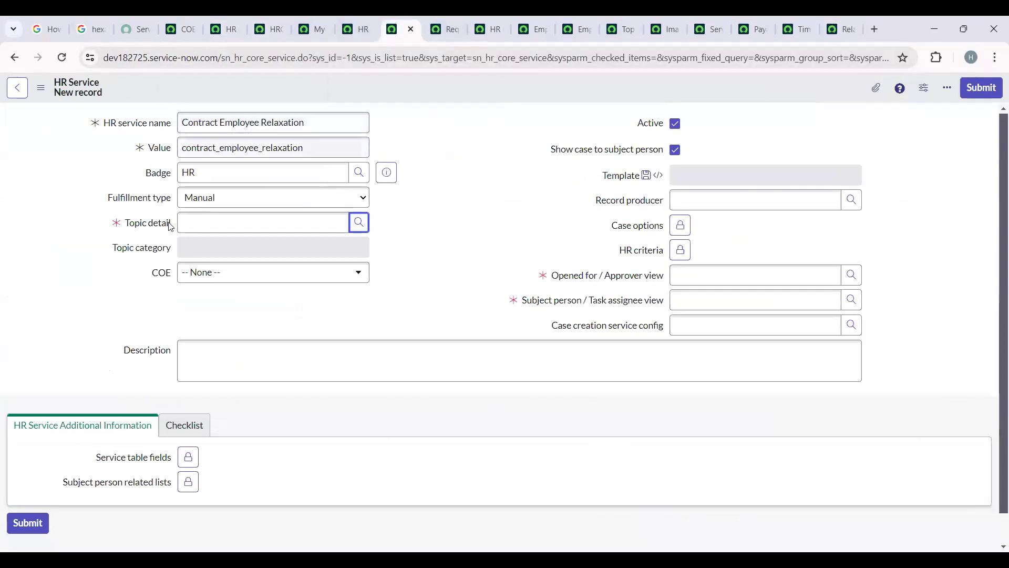
click(360, 225)
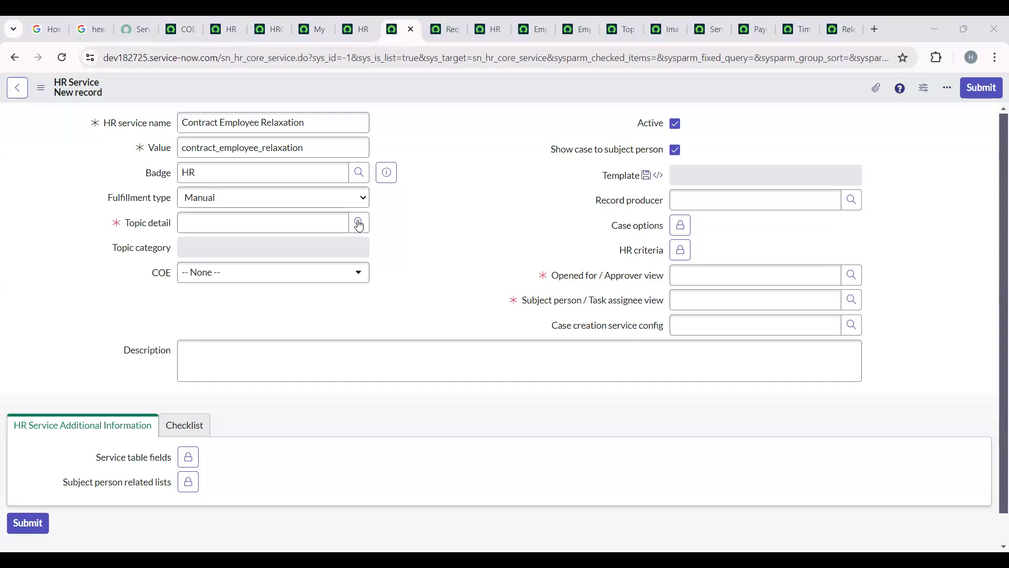
drag(272, 248, 168, 251)
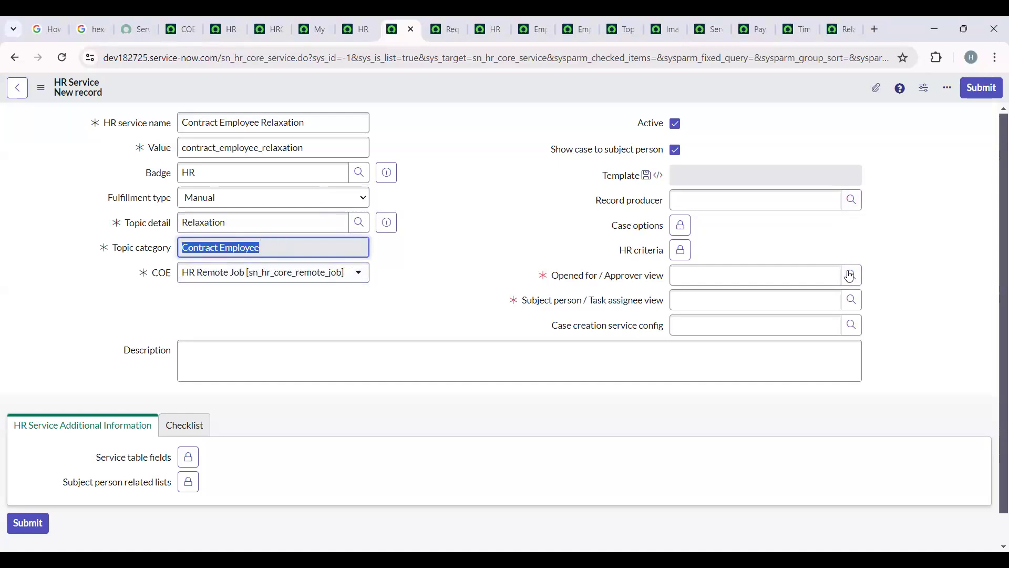
- Set the approver view to Default for opened for/approver and the task assignee view to Default for subject person/task assigned to, and save the HR service
drag(552, 277, 599, 278)
click(536, 305)
drag(522, 303, 584, 307)
click(583, 302)
click(500, 226)
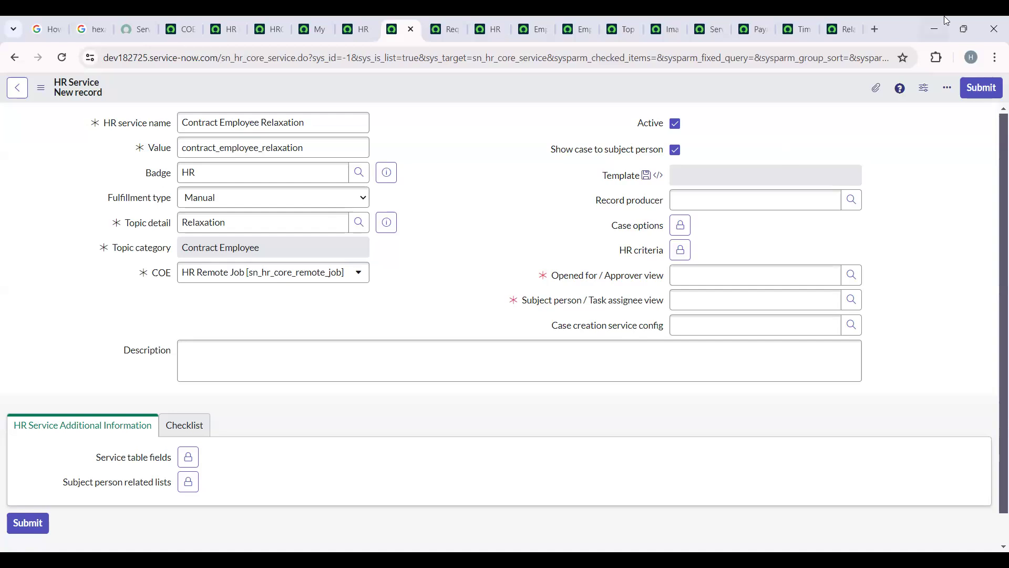
click(860, 276)
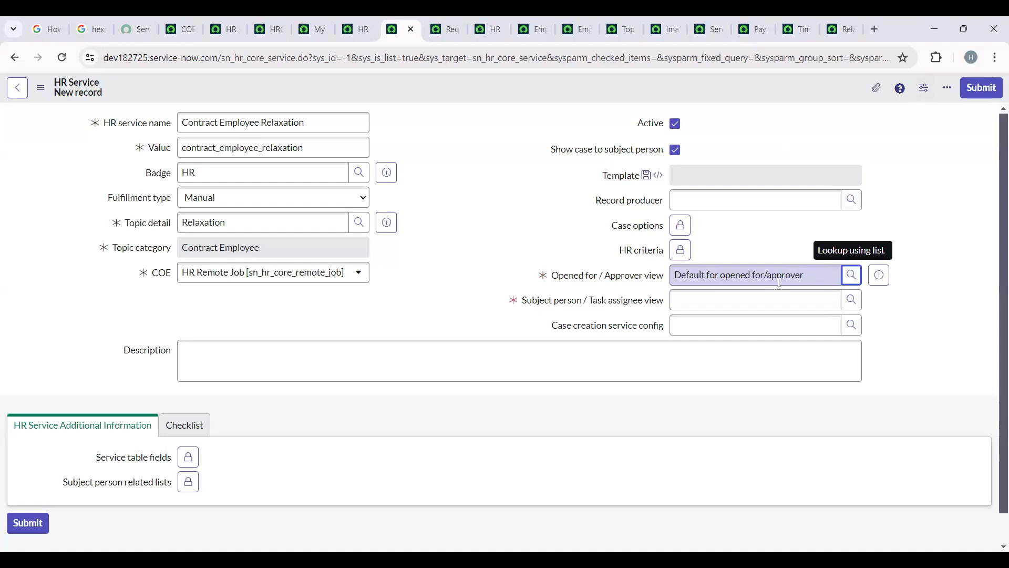
click(857, 308)
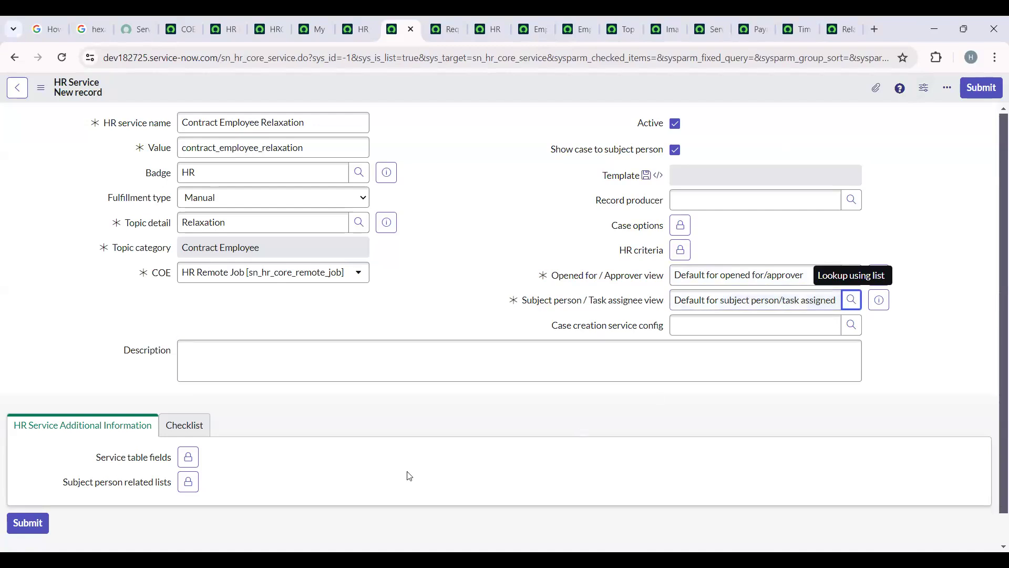
right_click(392, 88)
click(417, 94)
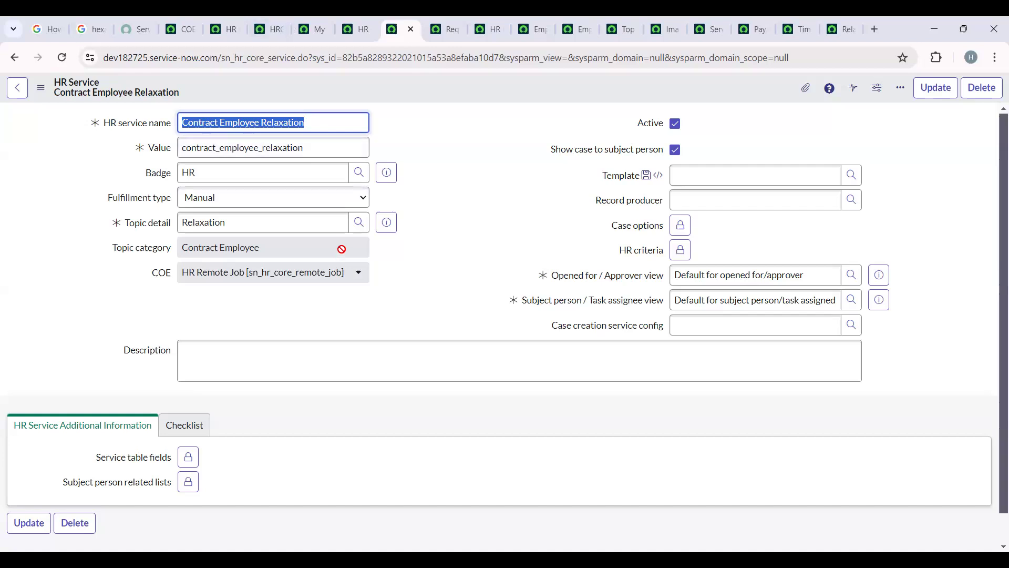
- Switch to the COE Configuration page and search the application navigator for "HR service"
click(178, 22)
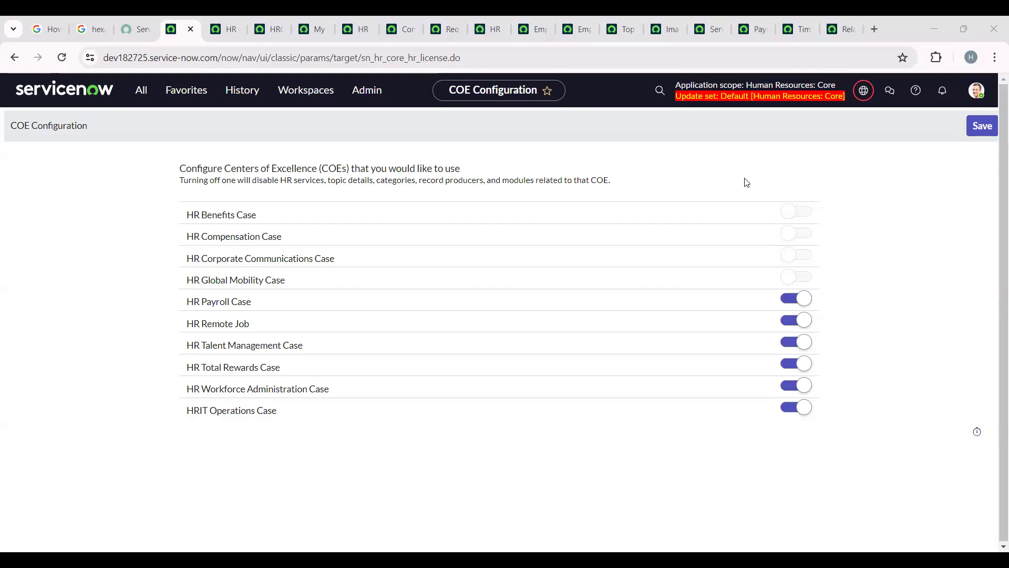
click(140, 101)
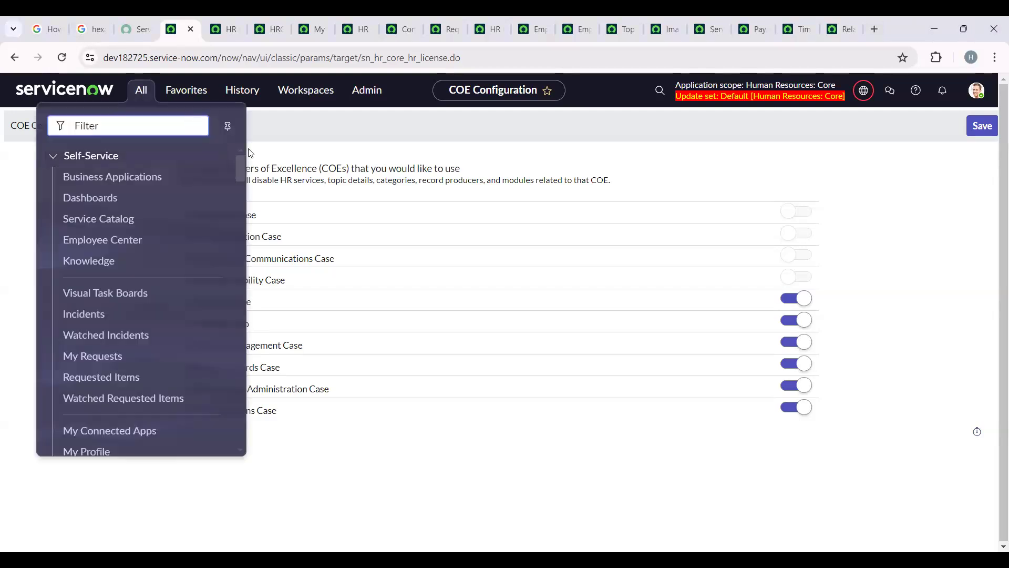
text(H)
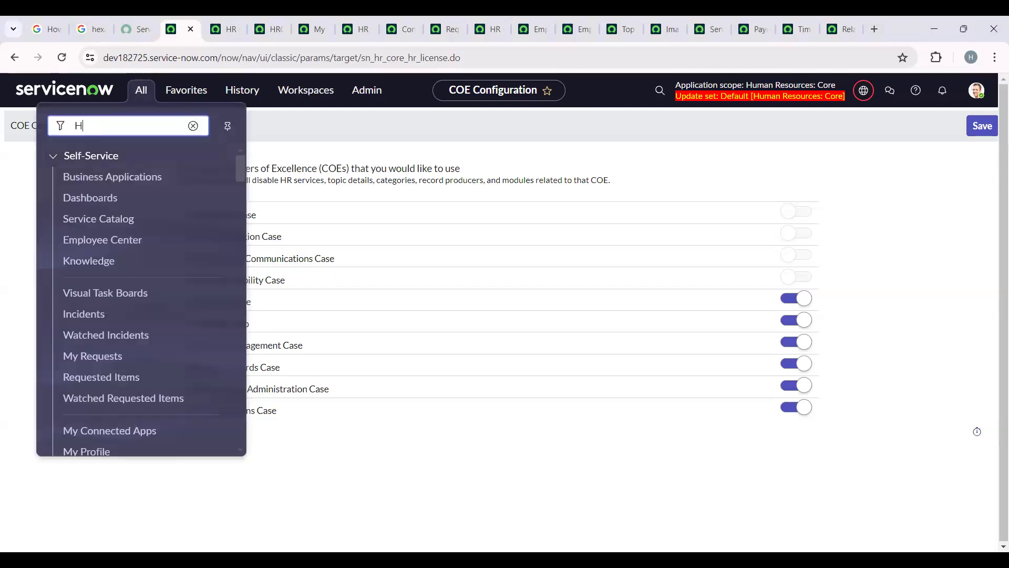
text(R service)
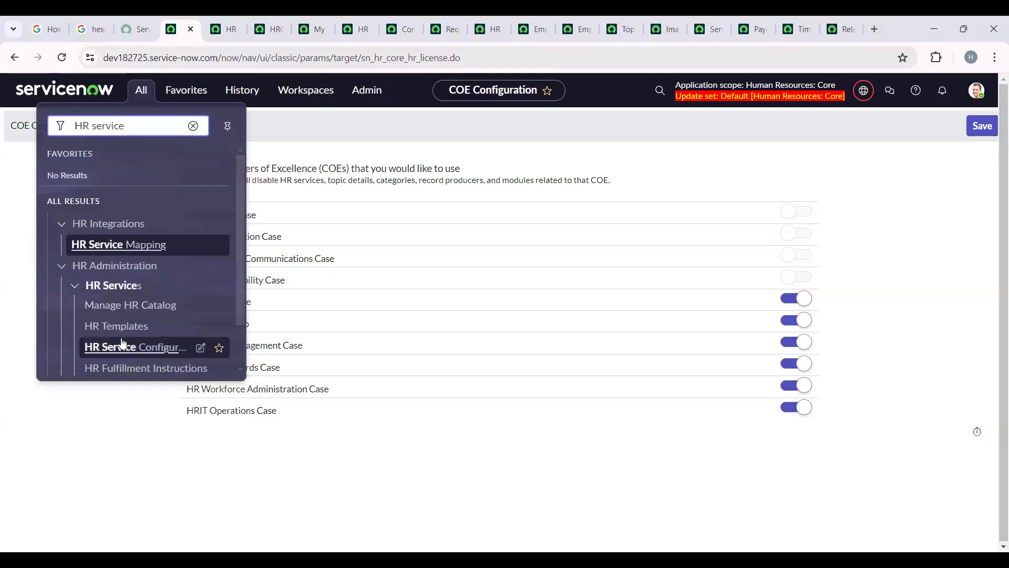
scroll(121, 343, down, 1)
scroll(122, 344, up, 1)
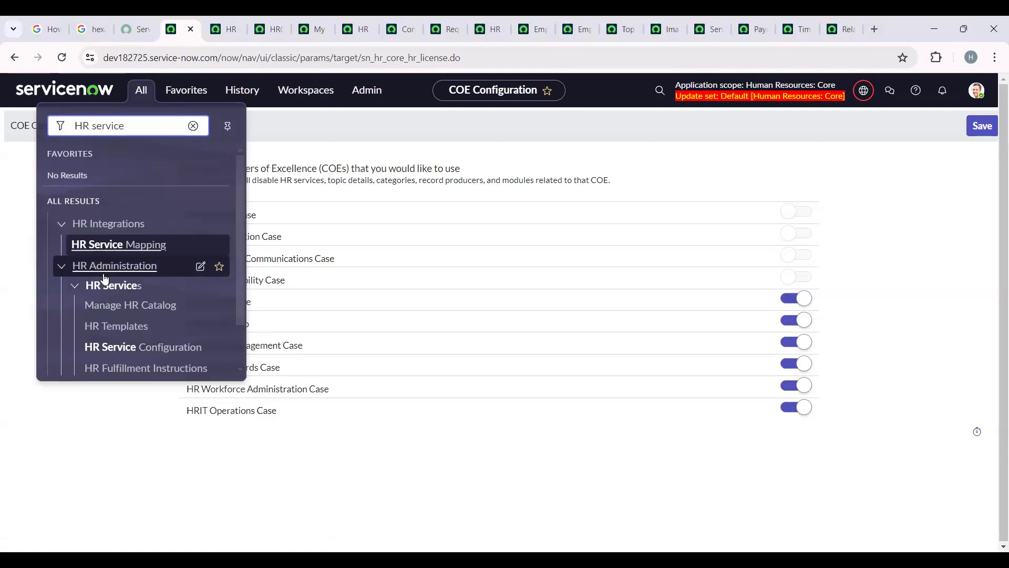
- Search the application navigator for "HR ca" and open Create New Case under HR Case Management
double_click(140, 130)
key(BackSpace)
text(ca)
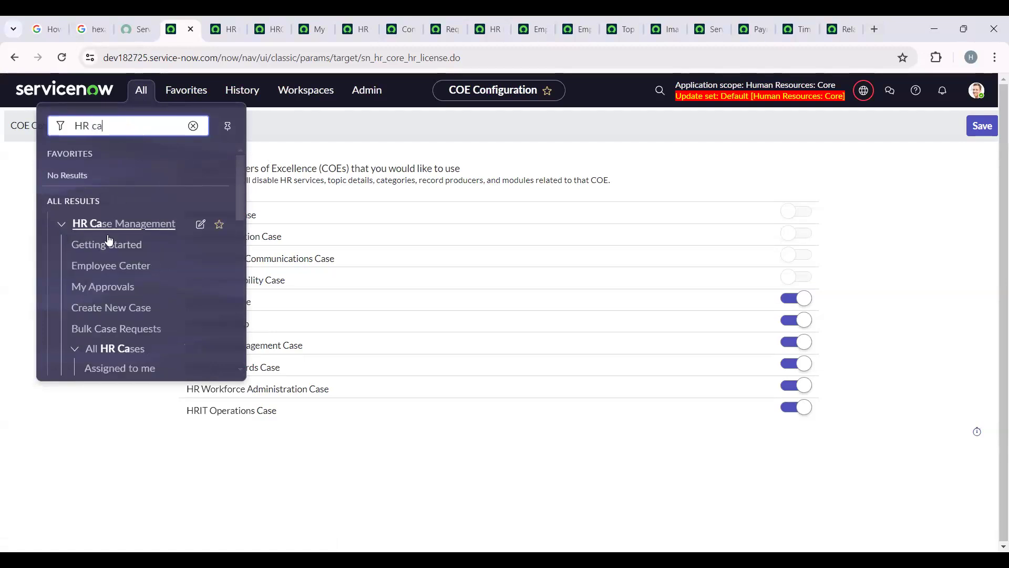
scroll(108, 239, down, 4)
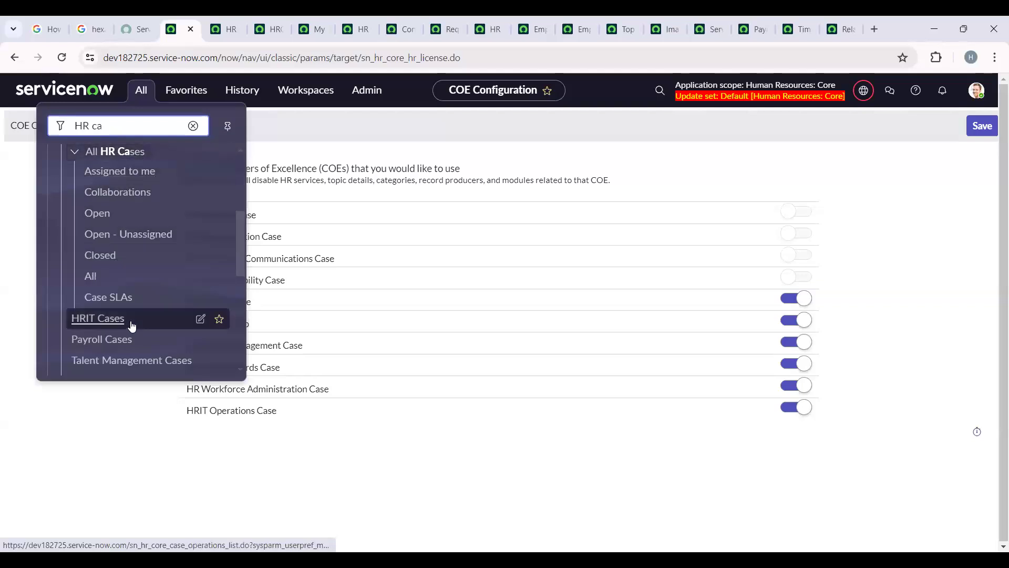
scroll(151, 290, up, 4)
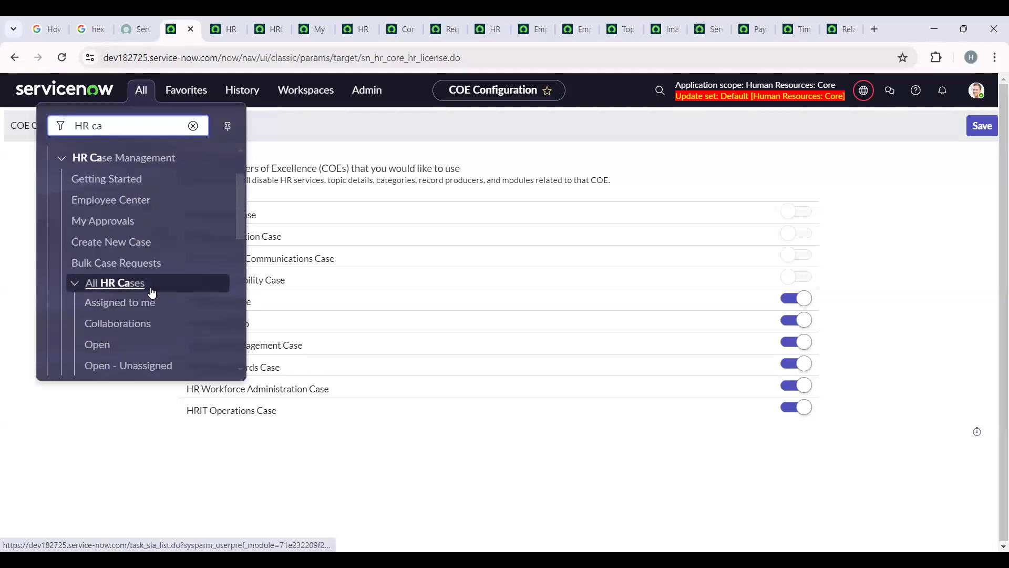
click(132, 245)
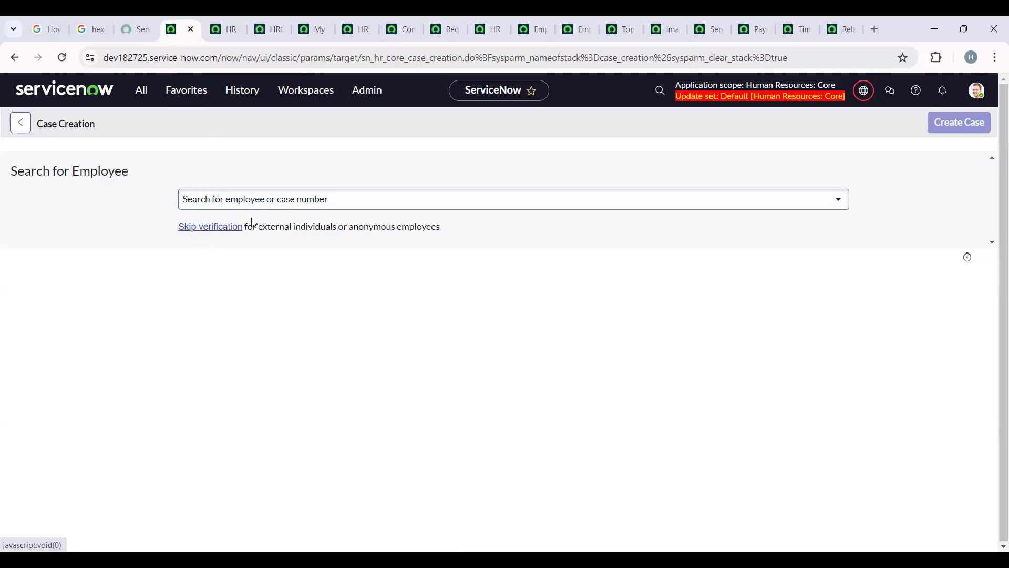
- Find the employee by name and create an HR case for them with Contract Employee Relaxation as the HR service
click(342, 207)
text(ben)
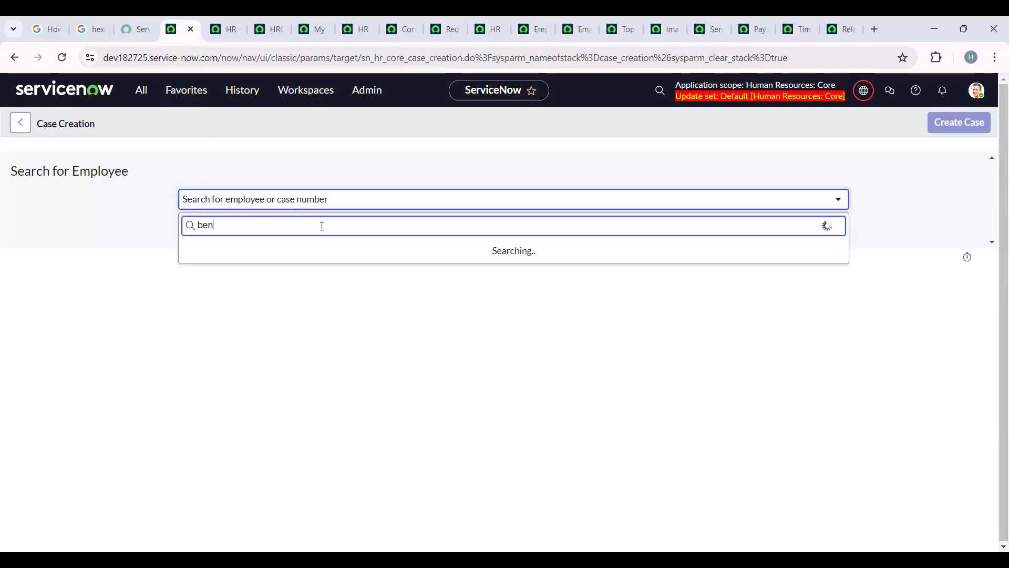
click(286, 263)
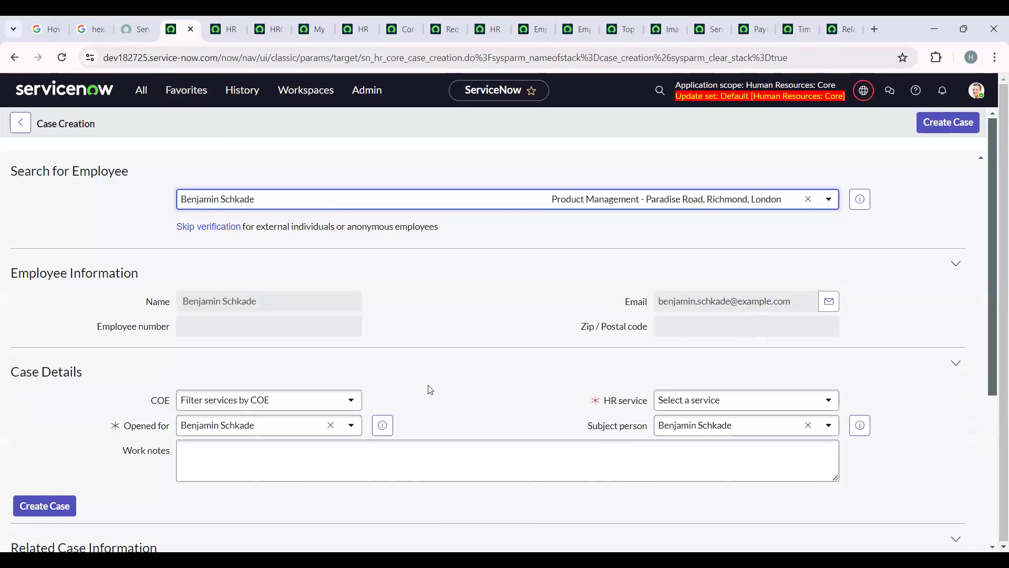
click(722, 406)
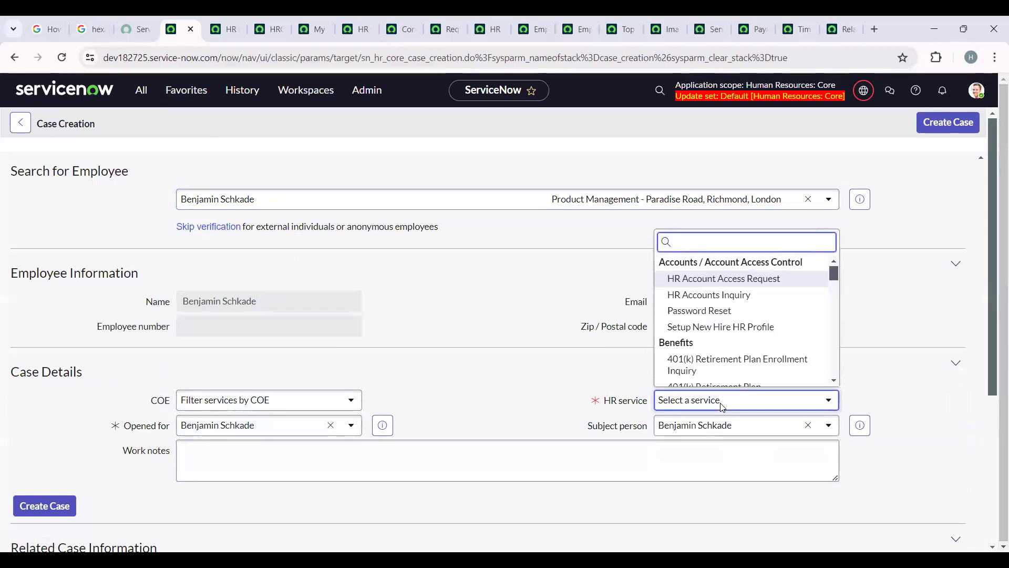
text(con)
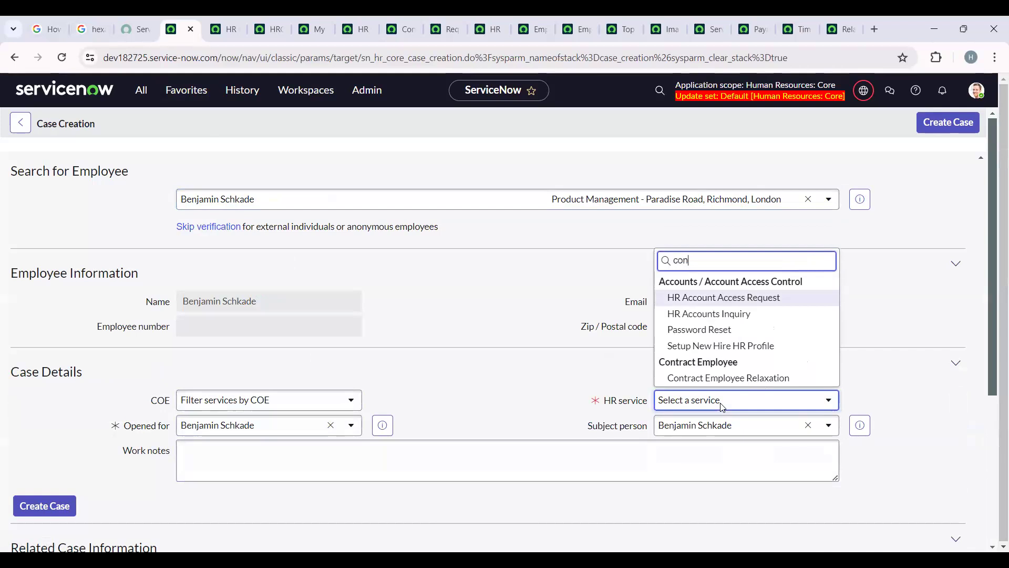
click(741, 379)
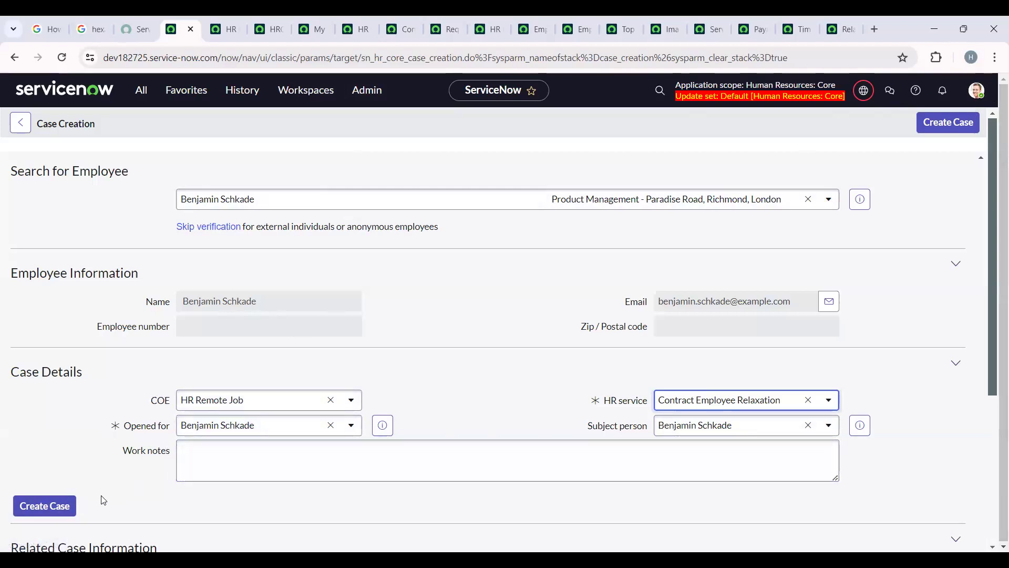
scroll(102, 356, down, 2)
click(68, 373)
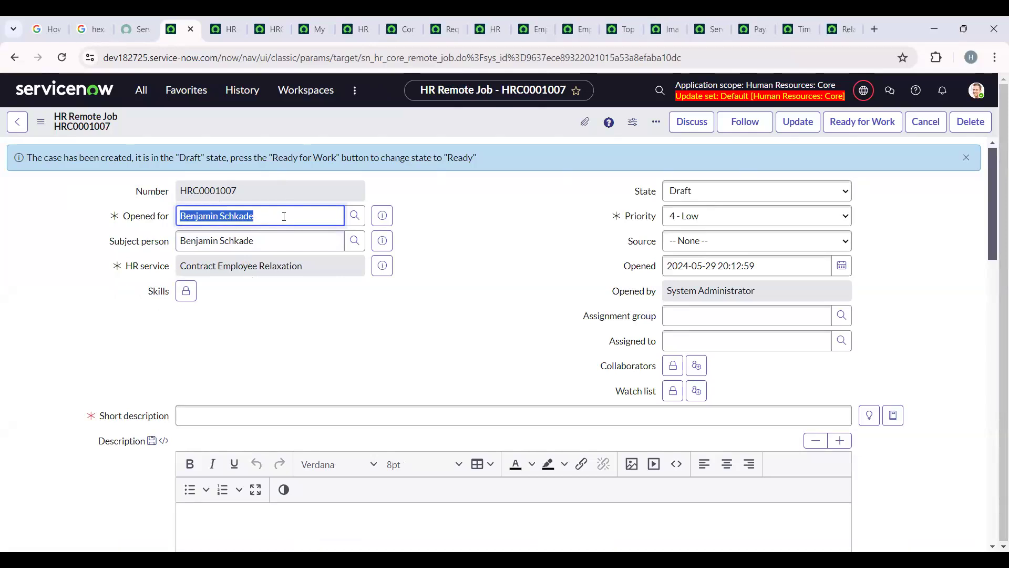
- Examine the new case's opened for, subject person and short description fields and its priority options
drag(263, 241, 181, 241)
click(181, 242)
drag(274, 217, 159, 219)
scroll(580, 304, down, 13)
click(247, 421)
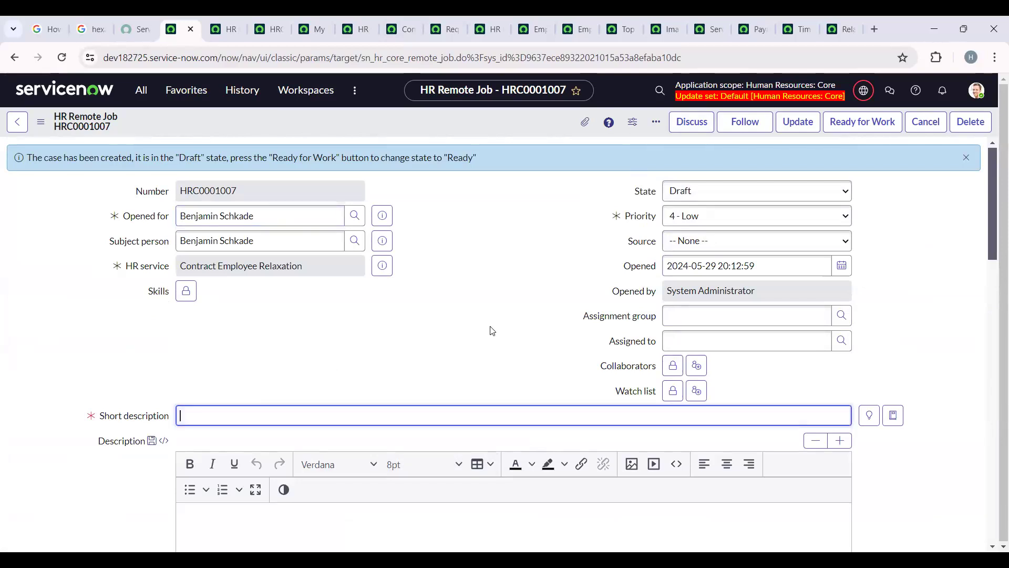
click(775, 224)
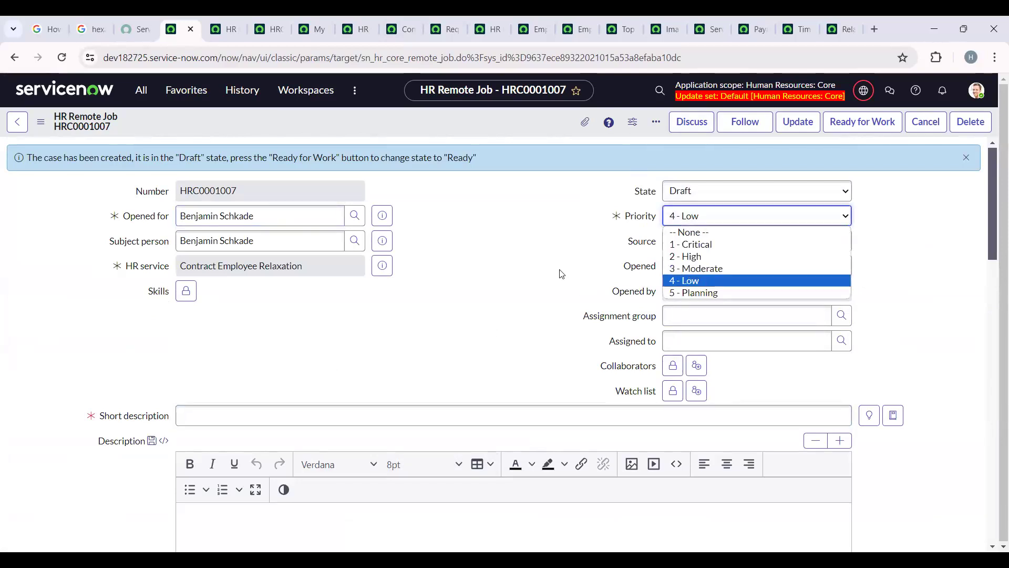
click(561, 274)
click(762, 221)
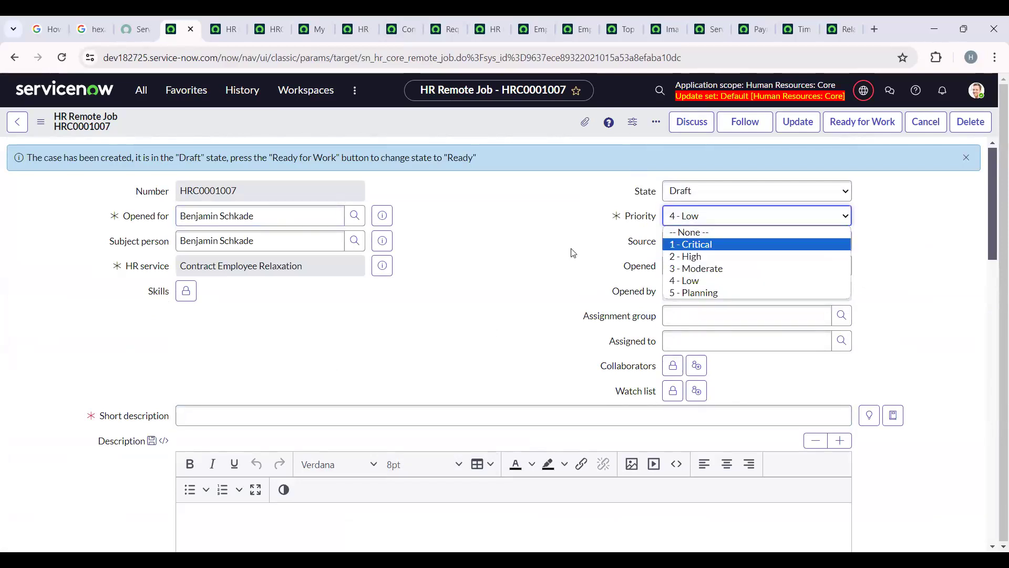
click(787, 217)
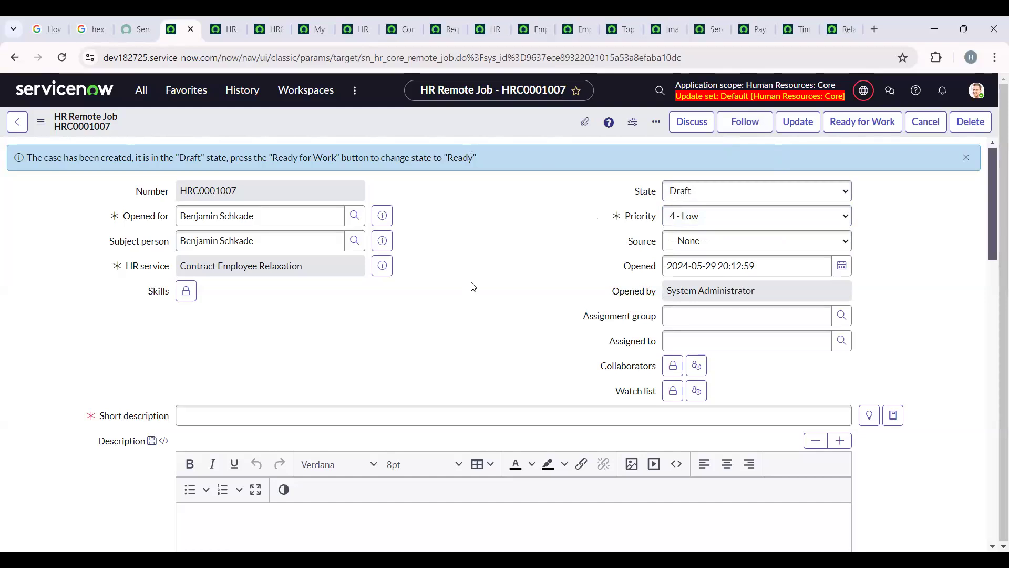
- Open the Bulk Case Requests list of HR Case Management in a new browser tab
click(141, 91)
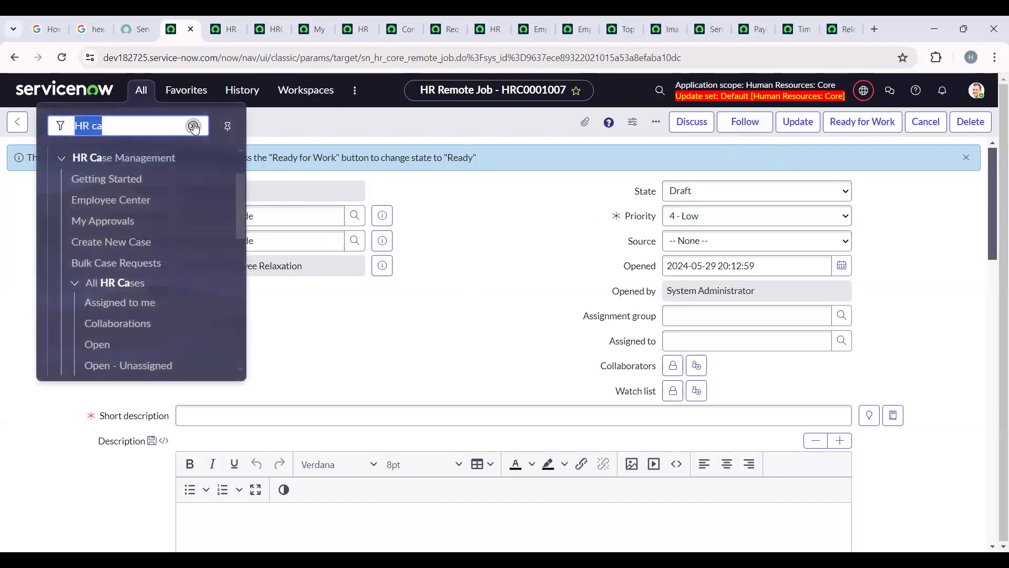
right_click(134, 263)
click(168, 274)
click(210, 29)
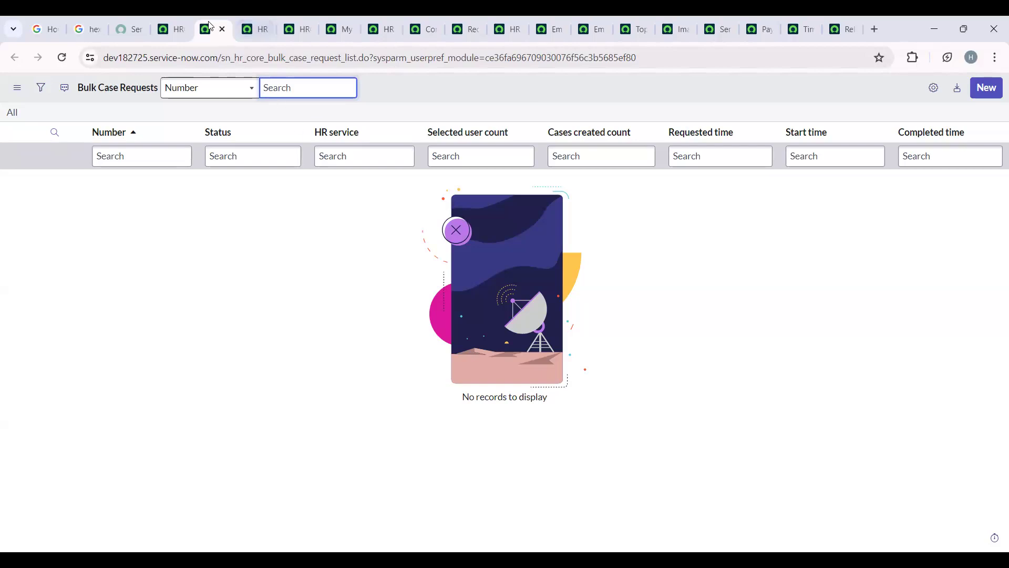
click(177, 28)
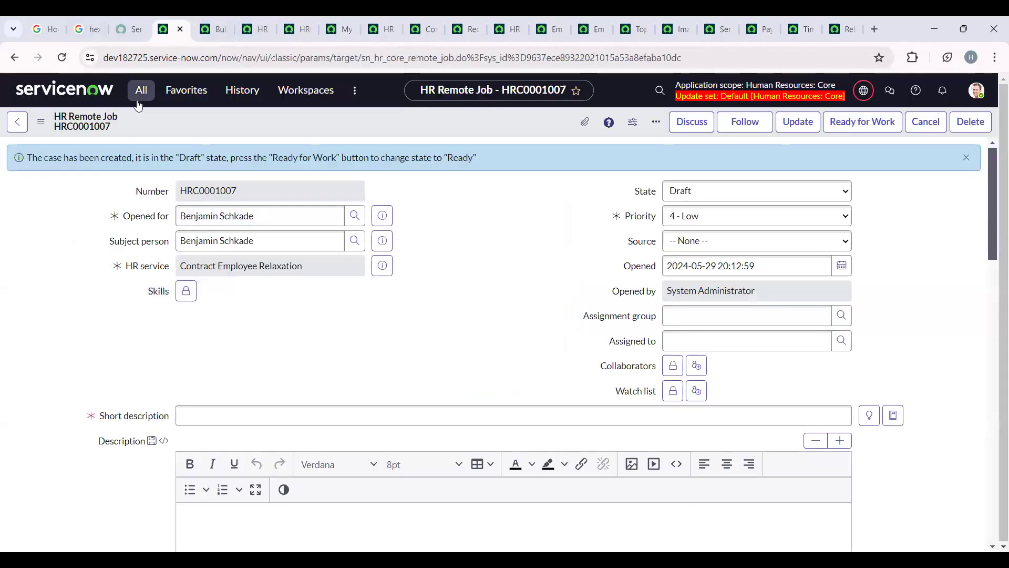
click(140, 96)
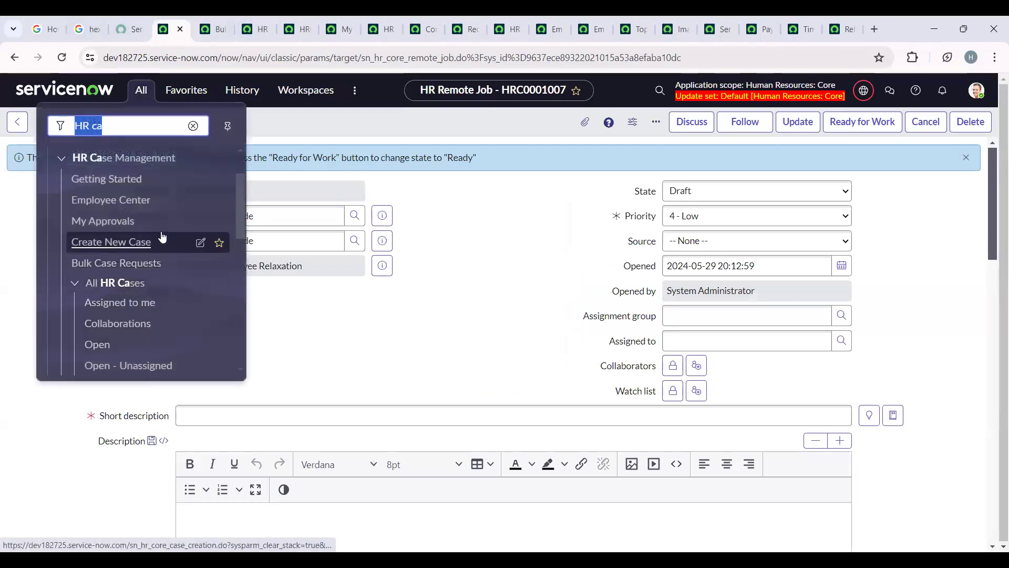
click(752, 288)
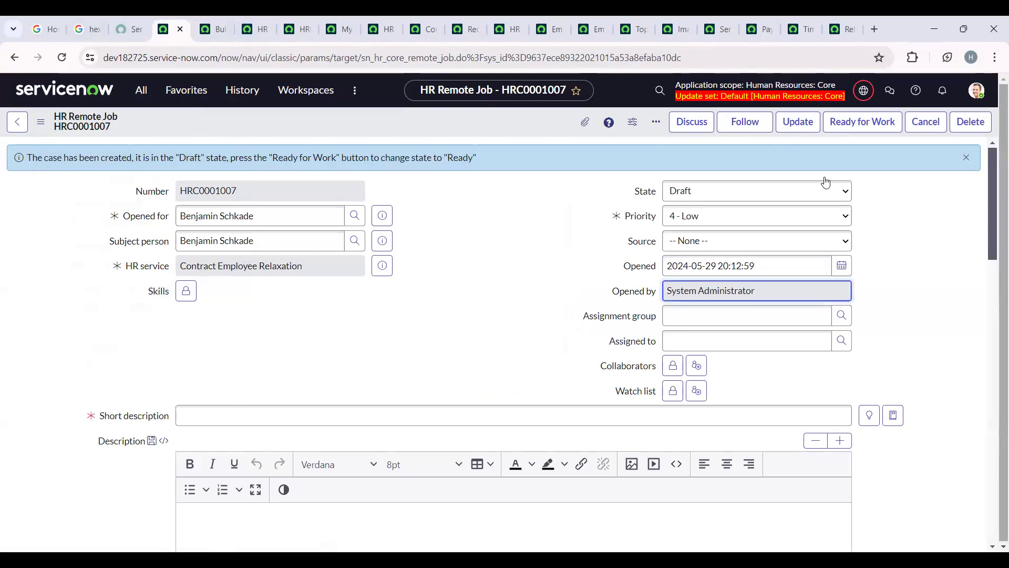
- Start a new bulk case request and name it "Server Developer Appraisal"
click(216, 21)
click(986, 88)
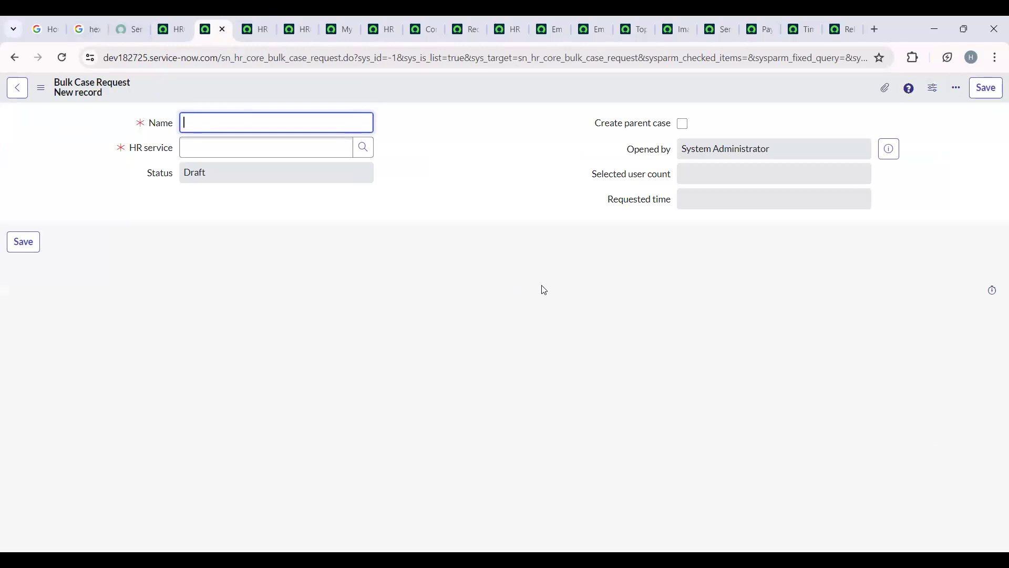
text(Server Developer Appraisal)
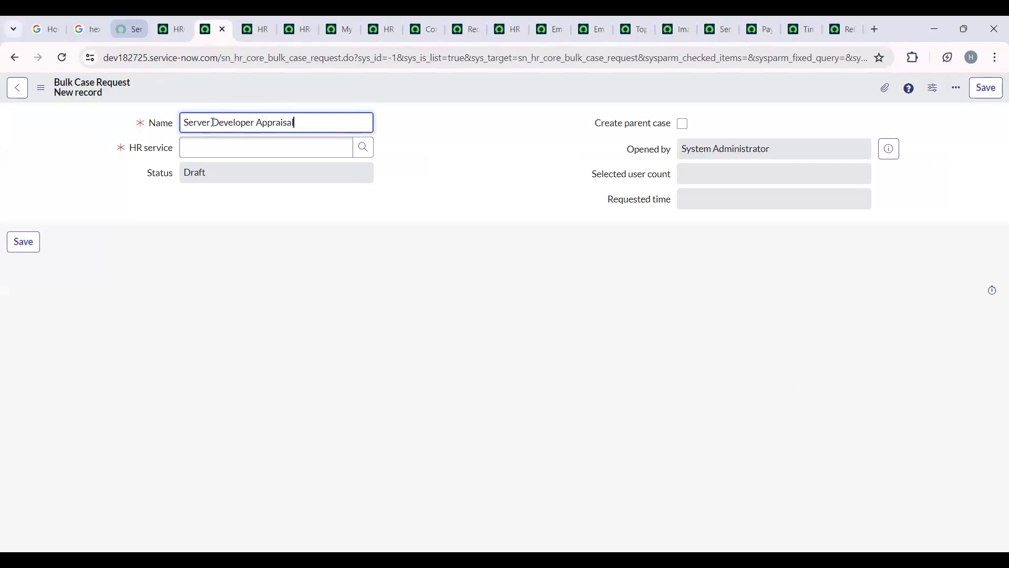
- Set the bulk case request's HR service to Tuition Reimbursement Inquiry and save the record
click(363, 148)
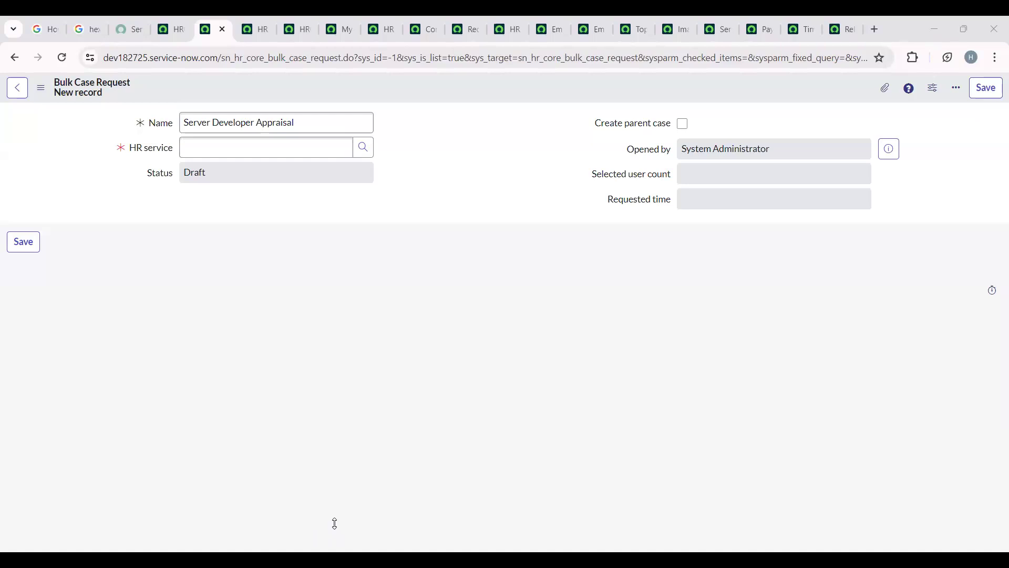
click(717, 252)
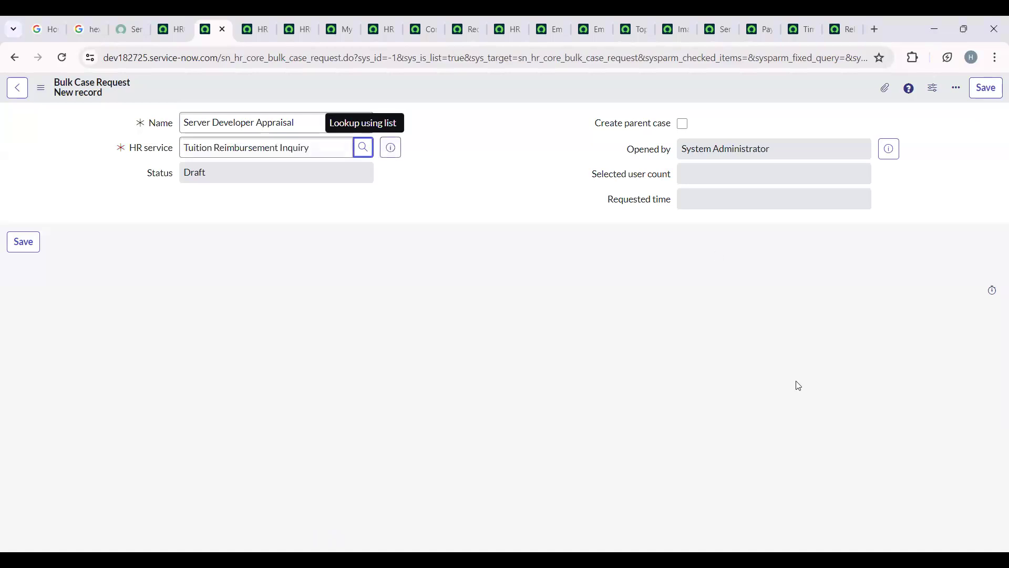
click(717, 276)
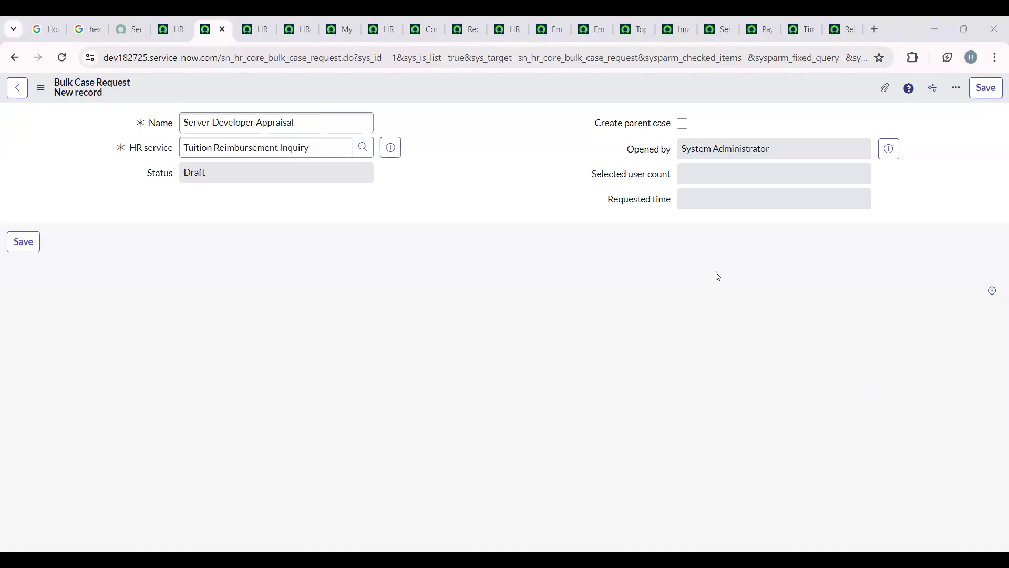
click(698, 145)
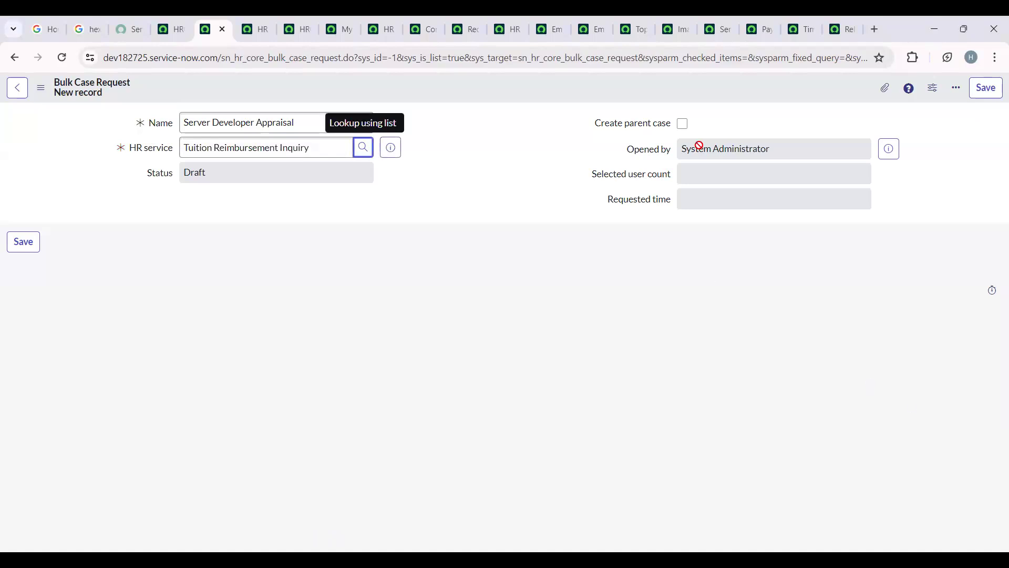
click(991, 89)
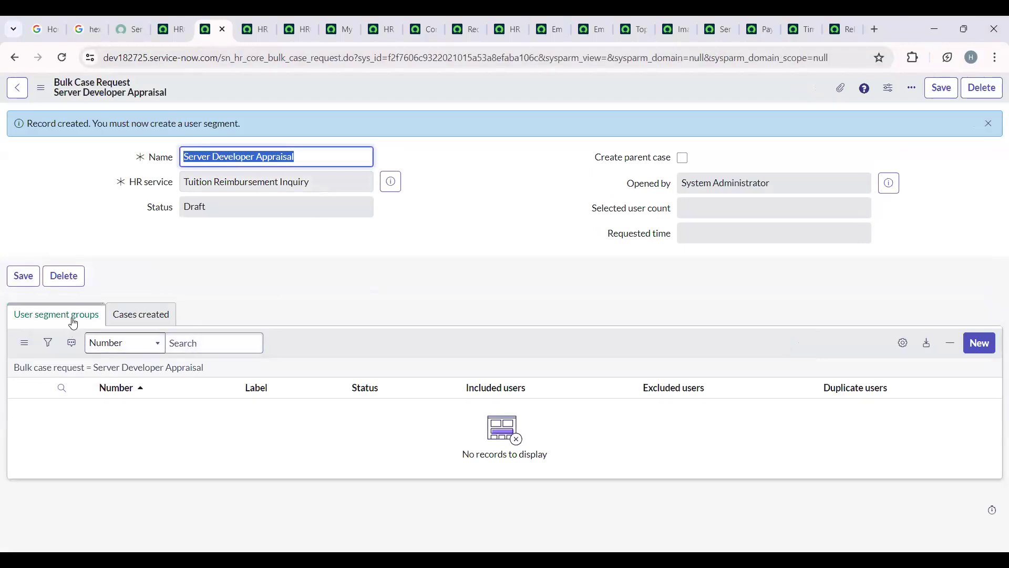
- Start a new user segment for the bulk case request and review its details and user selection sections
click(981, 346)
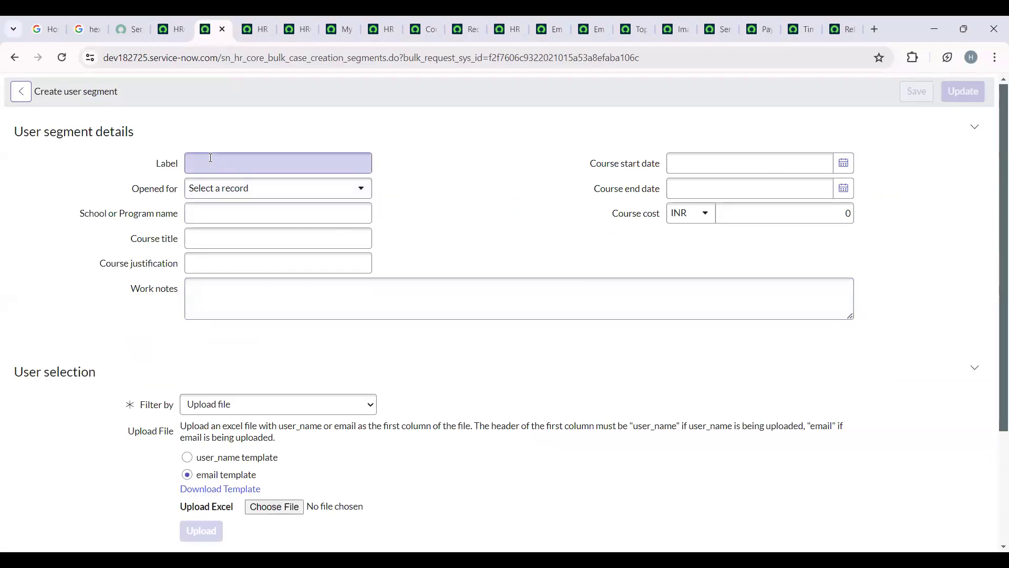
scroll(259, 334, down, 2)
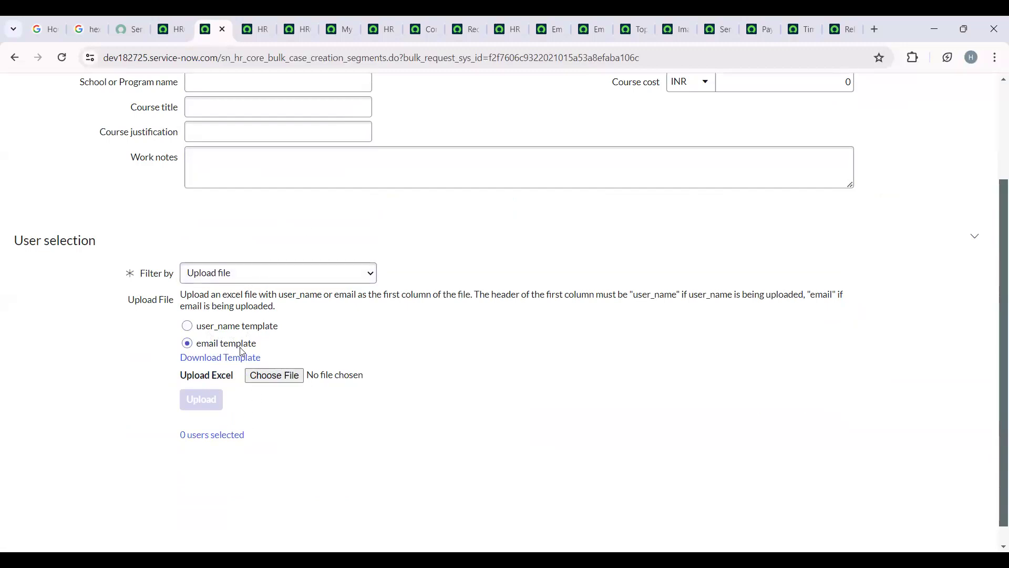
scroll(324, 368, up, 3)
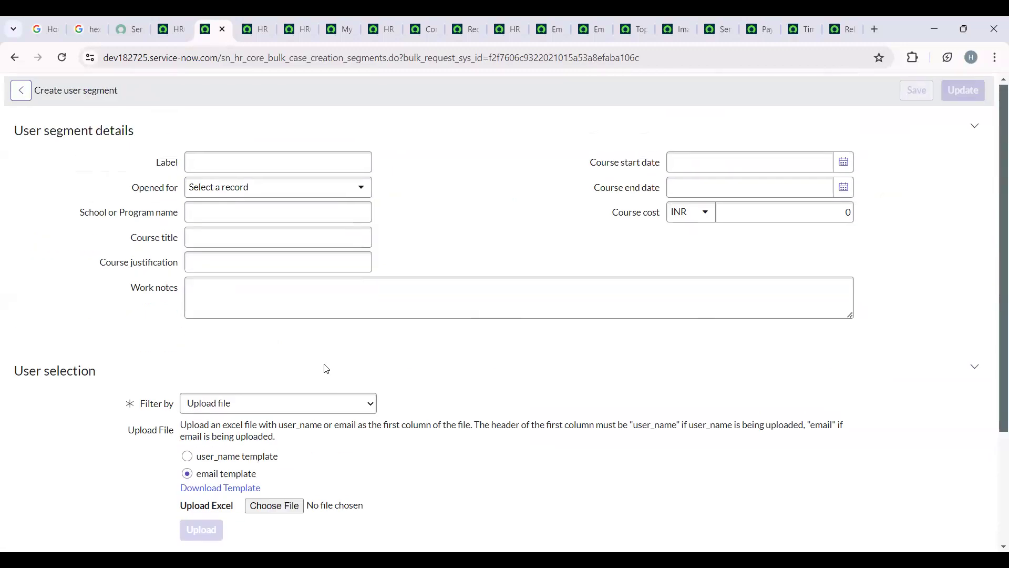
- Try filtering the segment's users by HR criteria and User criteria, ending with the HR profiles filter
click(255, 403)
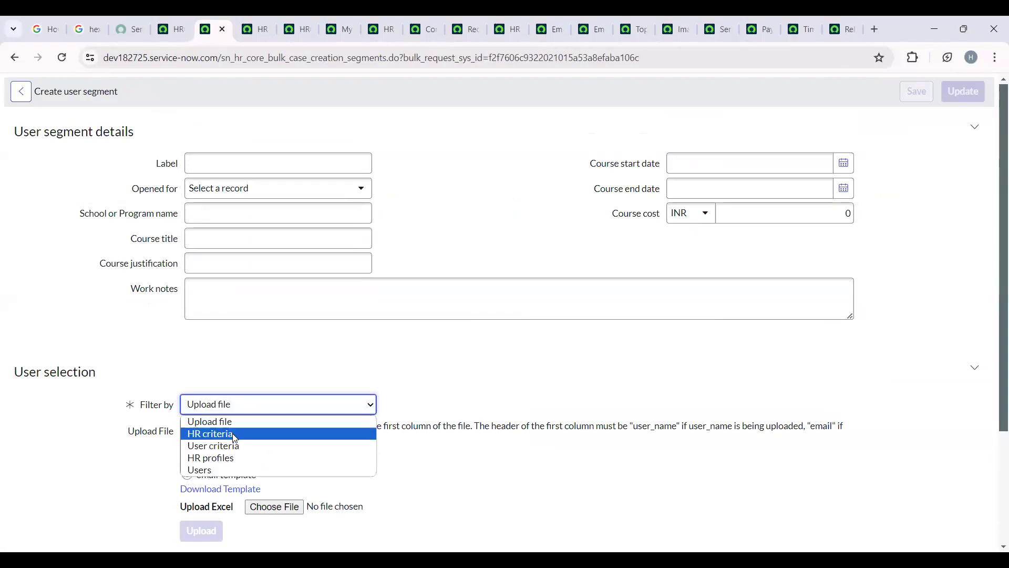
click(235, 438)
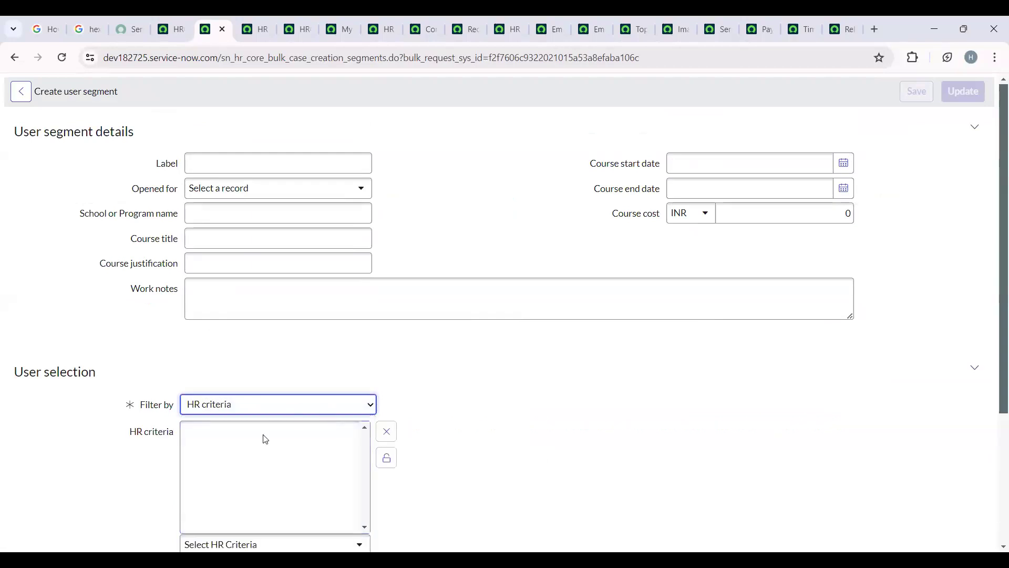
key(Down)
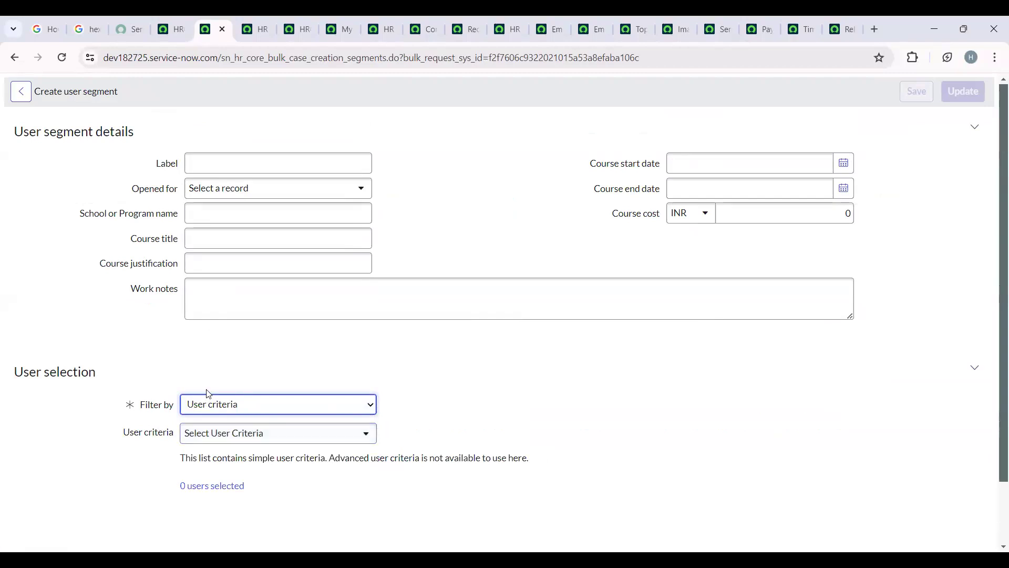
click(272, 411)
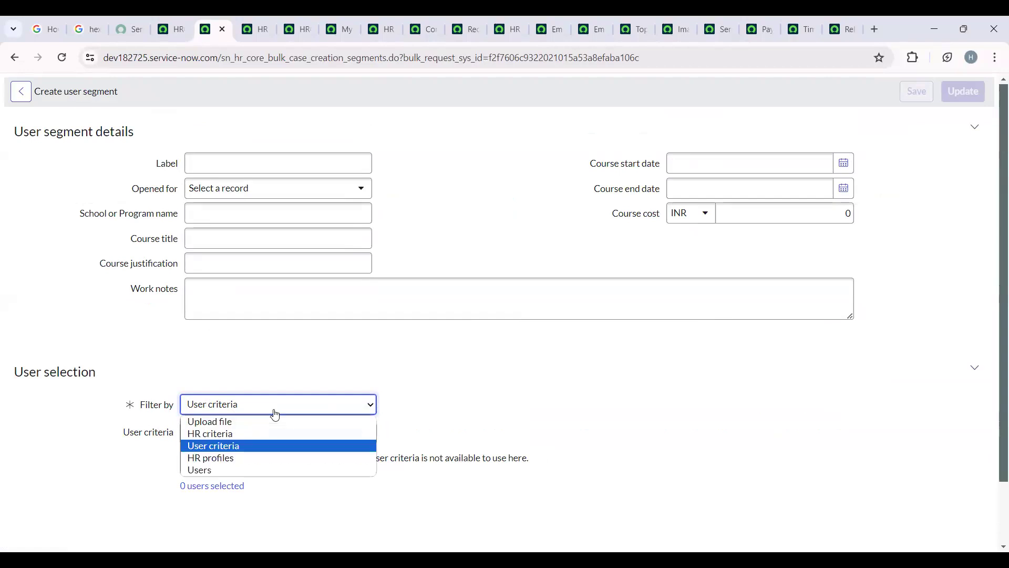
click(270, 459)
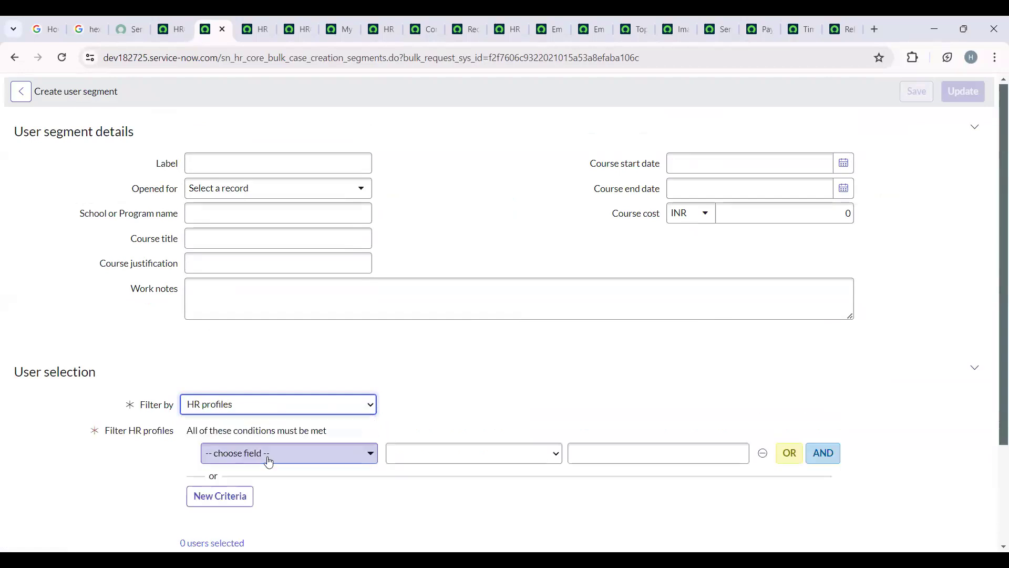
- Set the field of the HR profiles filter condition to Domain
click(310, 454)
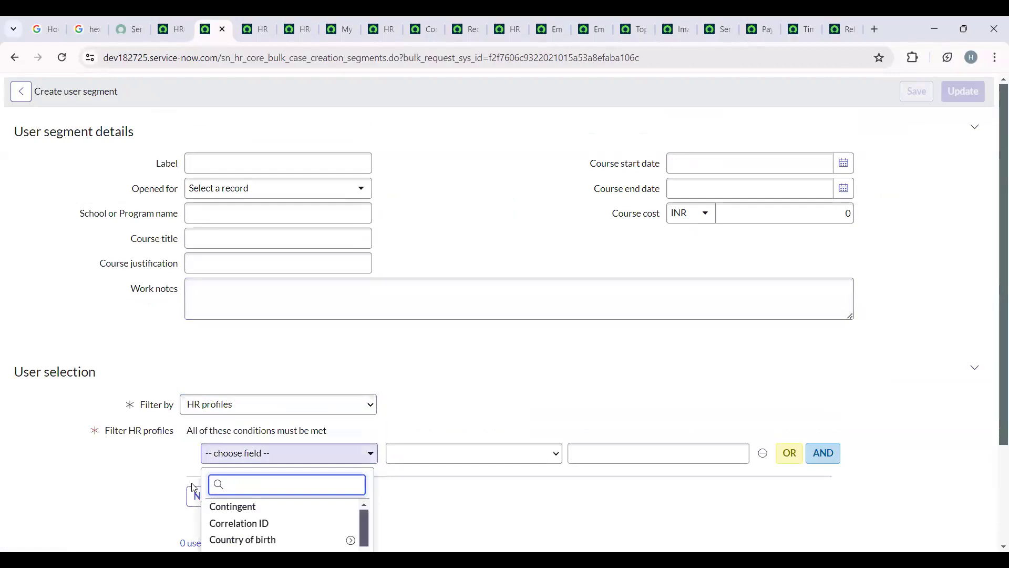
scroll(304, 466, down, 3)
click(356, 324)
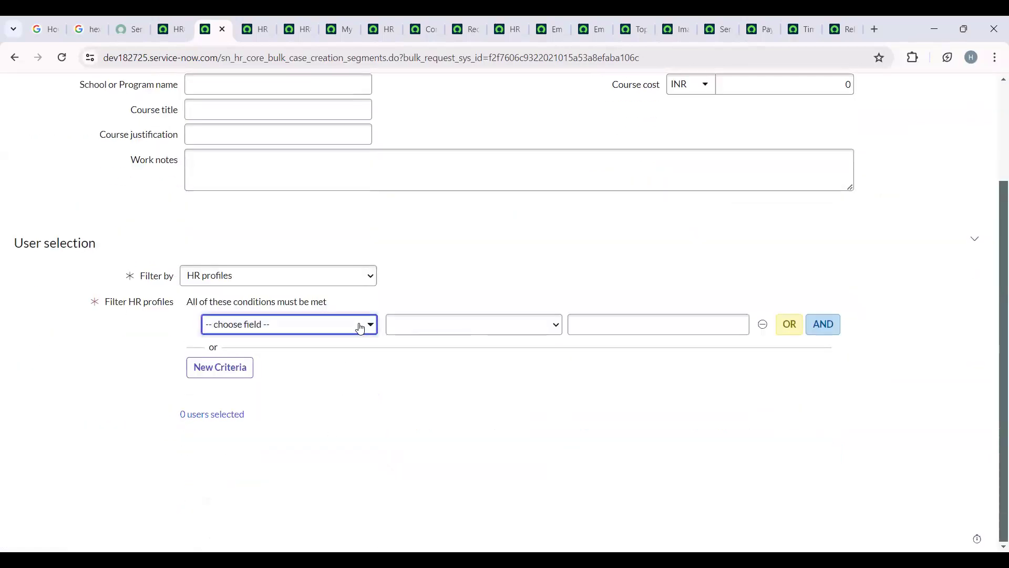
click(356, 324)
scroll(289, 462, down, 1)
scroll(290, 463, down, 1)
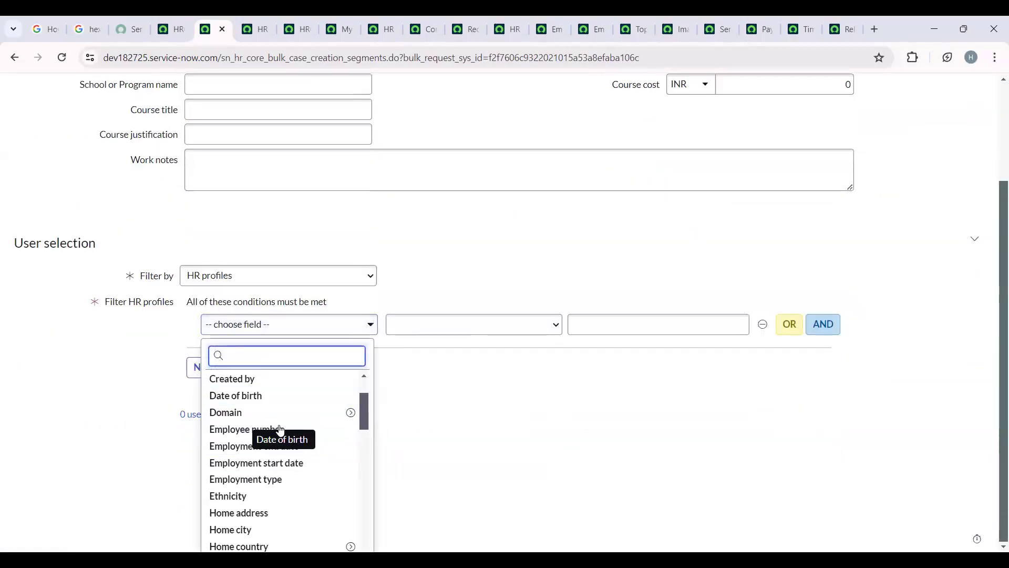
click(282, 414)
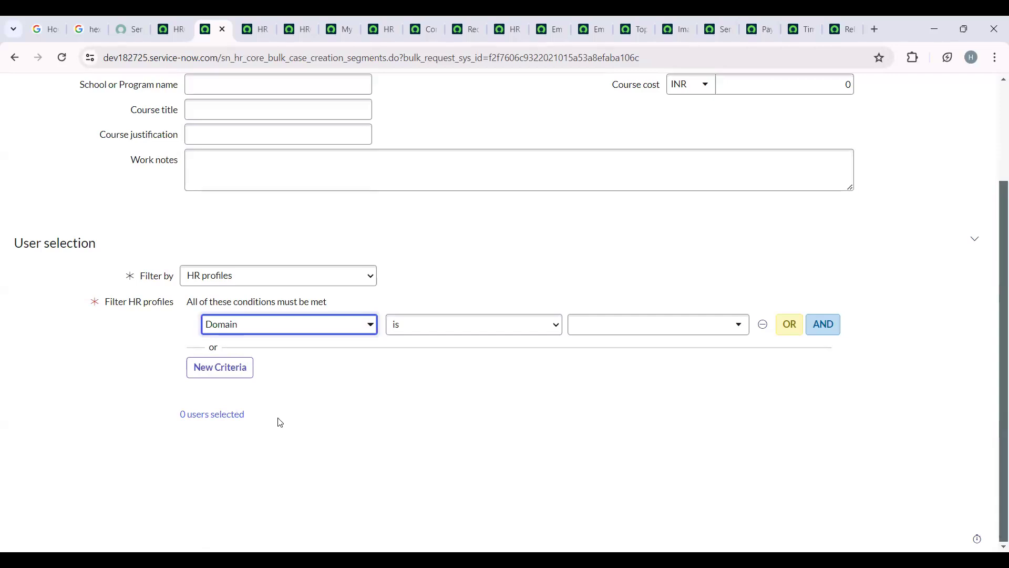
- Change the HR profiles condition to the Primary job's Business title with the value "Se"
click(340, 328)
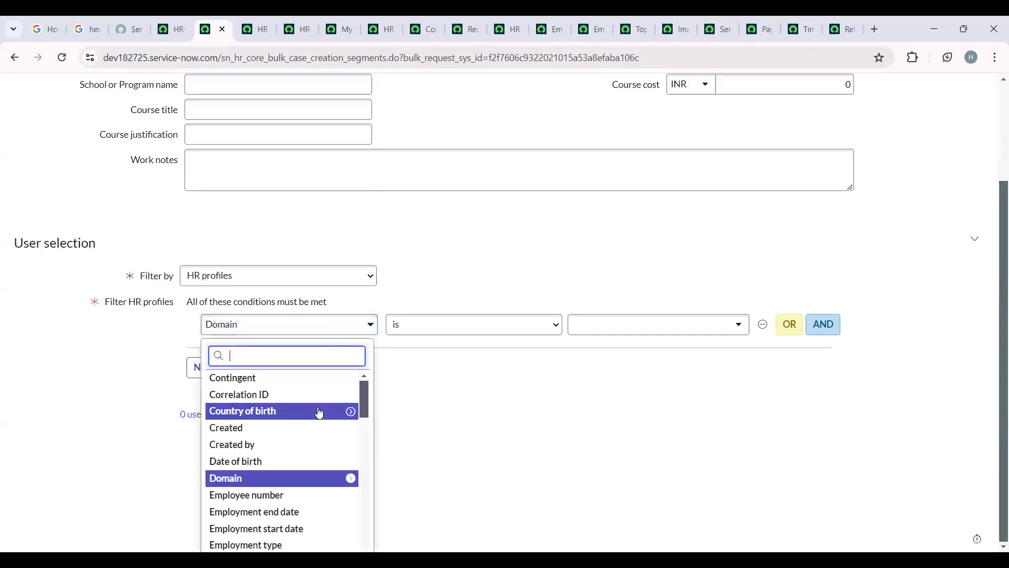
scroll(301, 512, down, 2)
scroll(302, 512, down, 6)
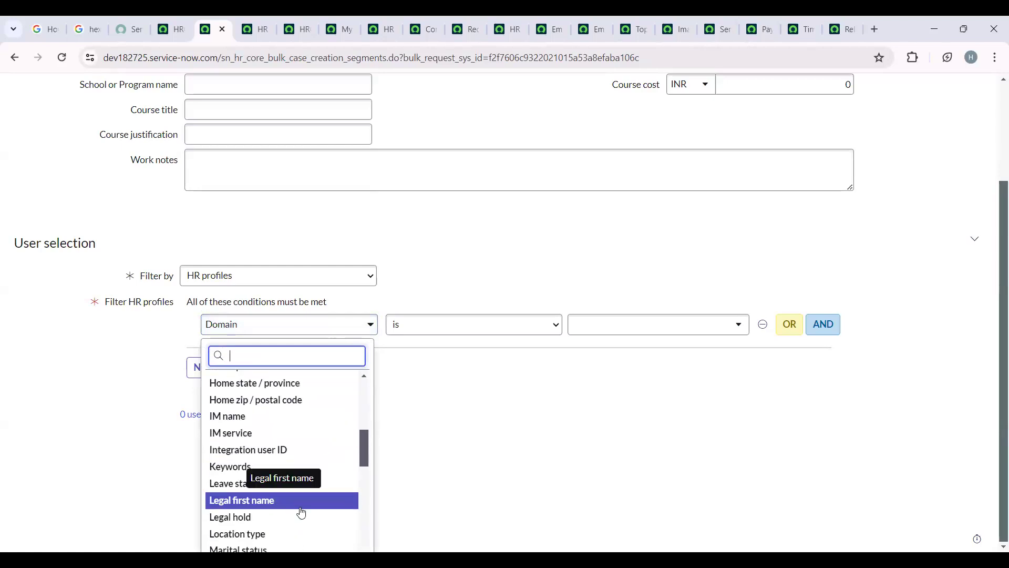
scroll(301, 513, down, 4)
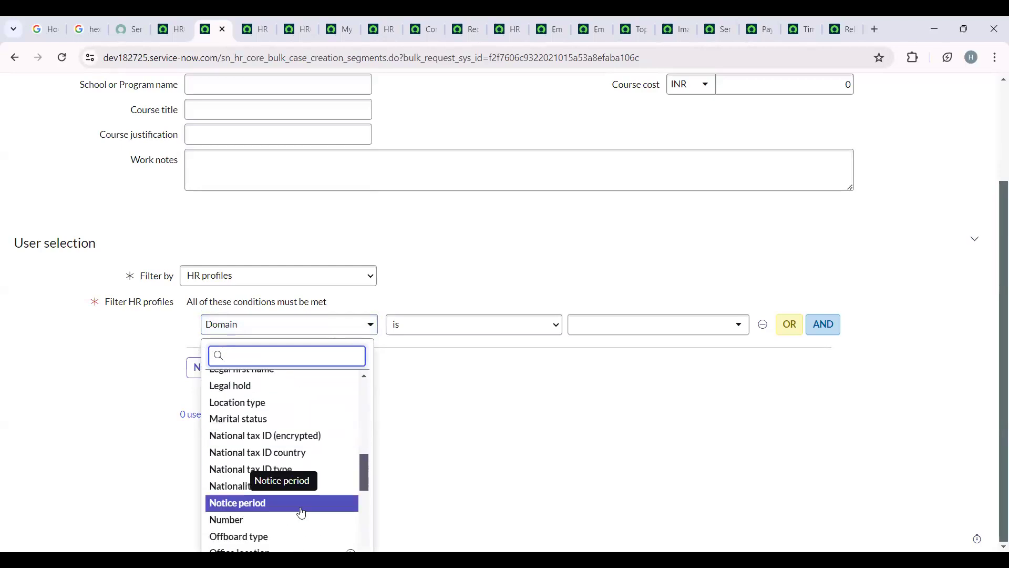
scroll(302, 513, up, 4)
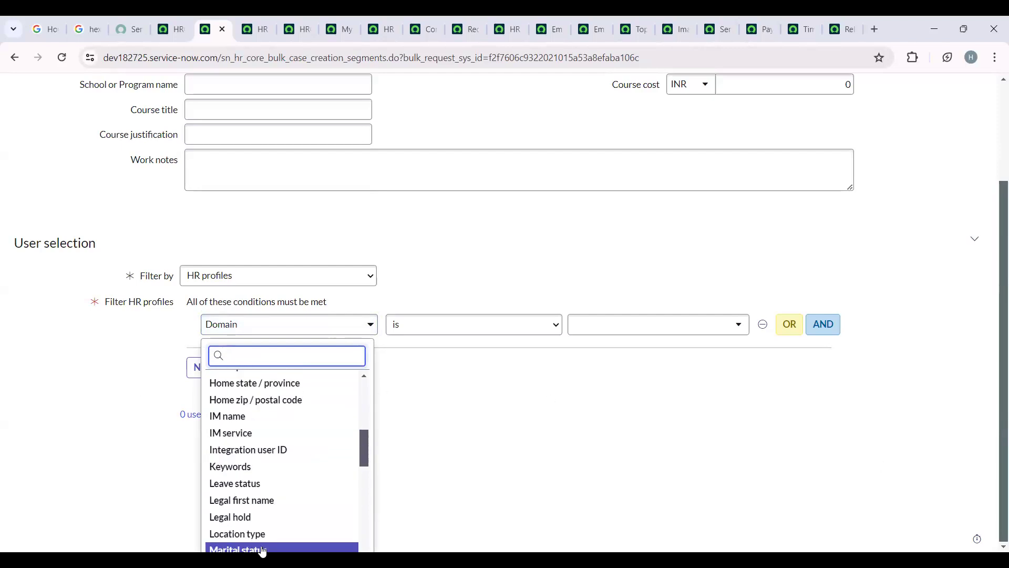
scroll(270, 499, up, 6)
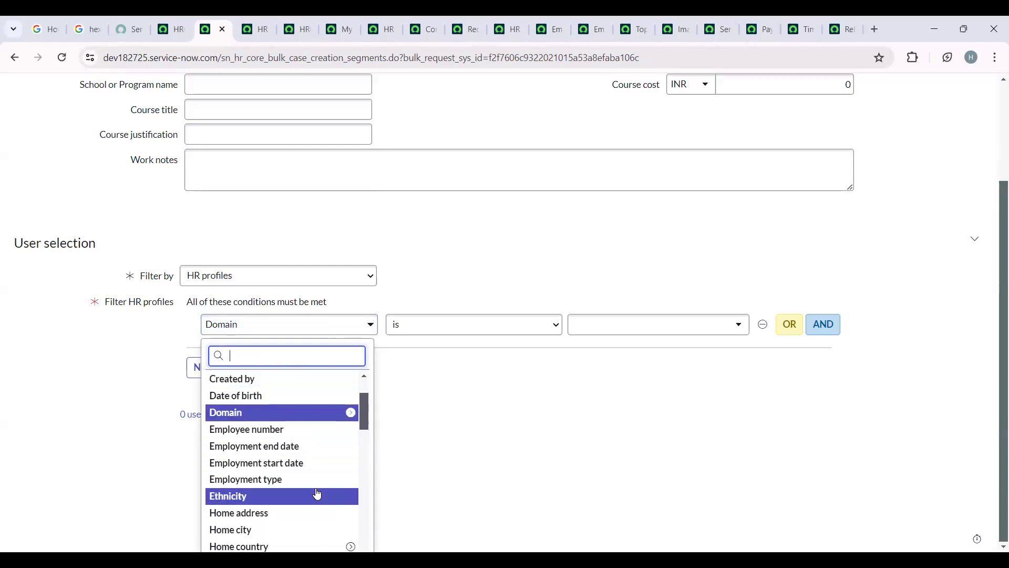
scroll(318, 494, up, 2)
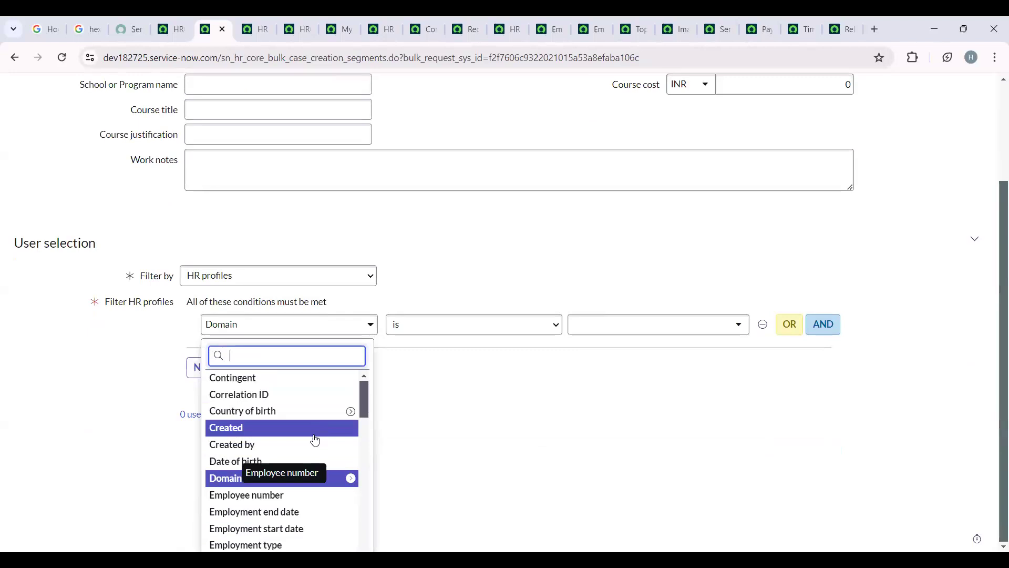
scroll(316, 440, down, 15)
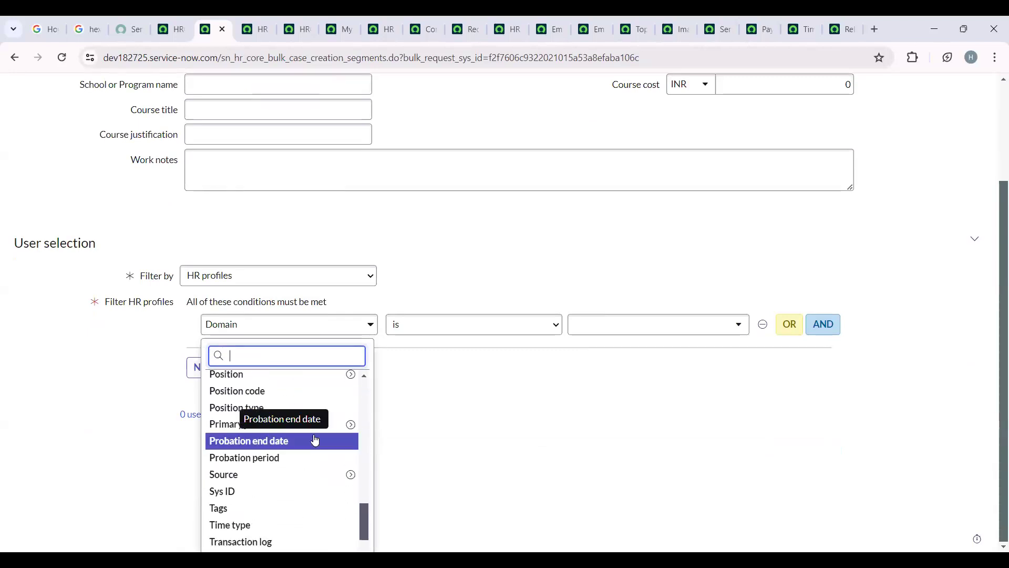
click(350, 425)
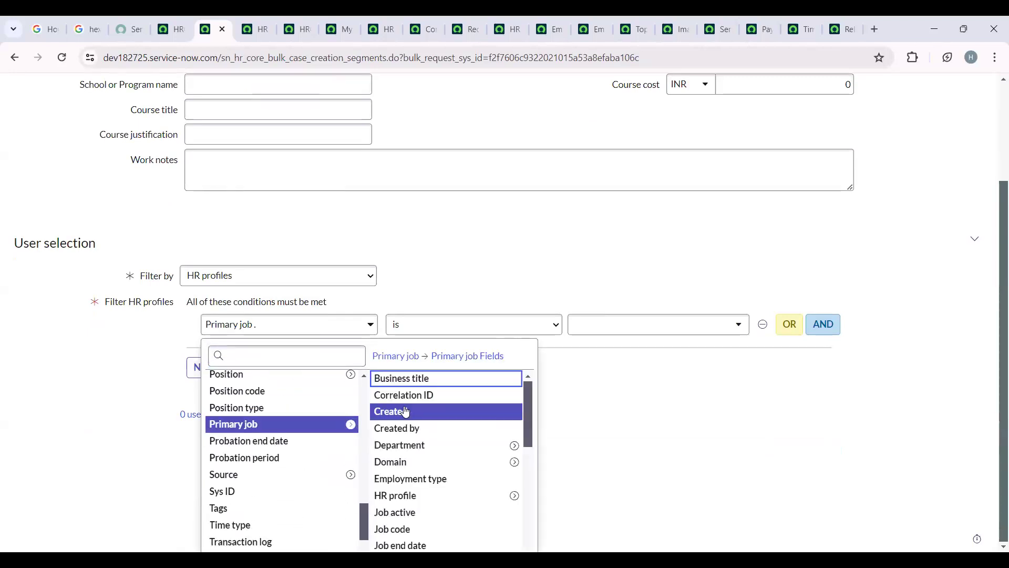
click(442, 379)
click(643, 325)
text(Se)
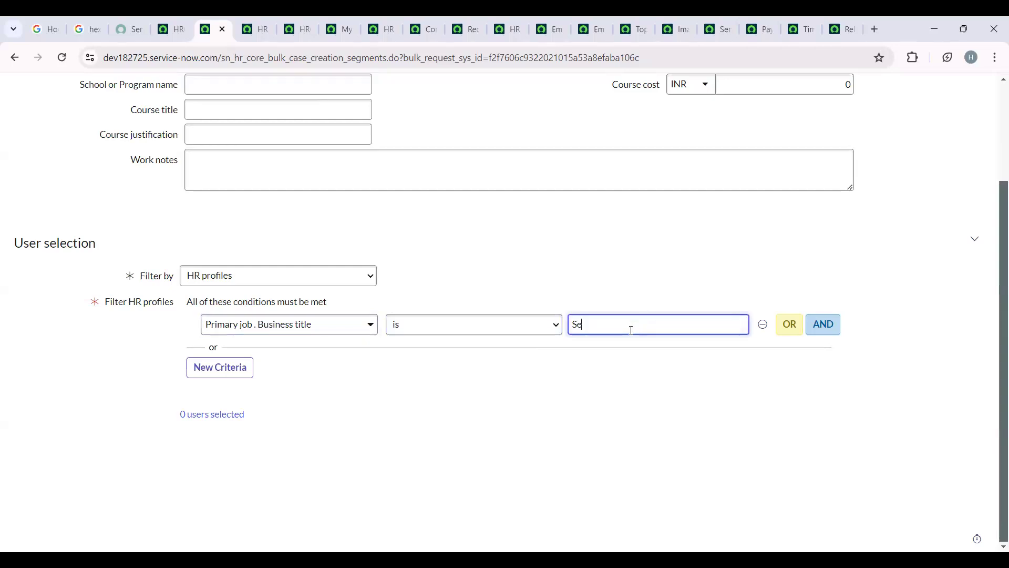
- Switch the condition field to the Primary job's HR profile and search its possible values for "a"
click(344, 331)
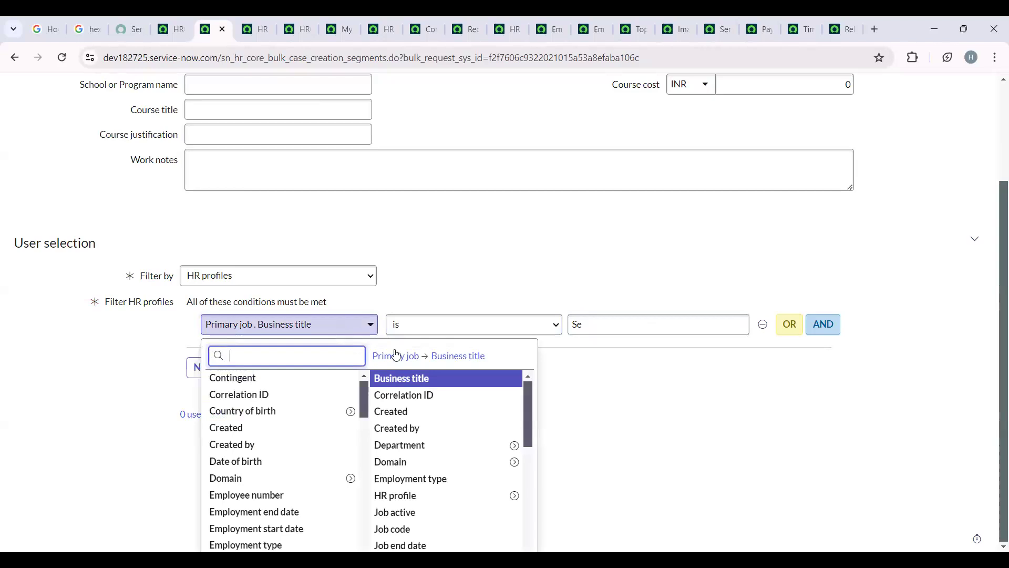
click(500, 496)
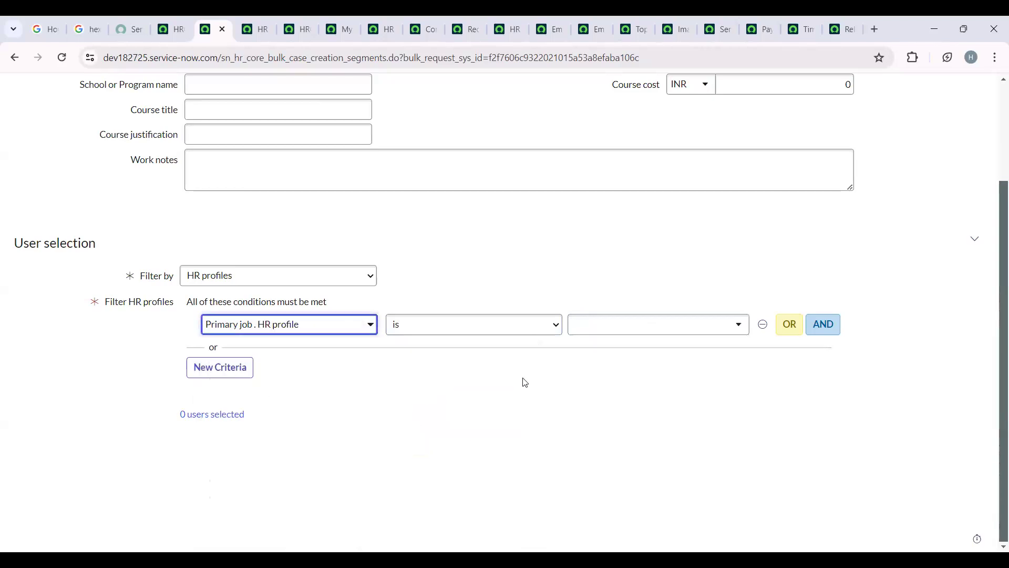
click(664, 338)
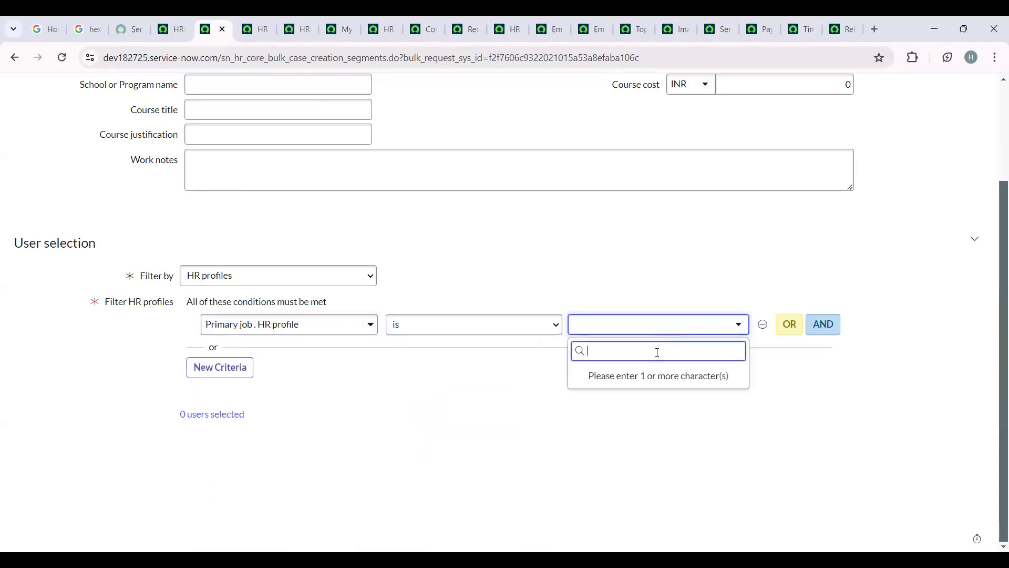
text(a)
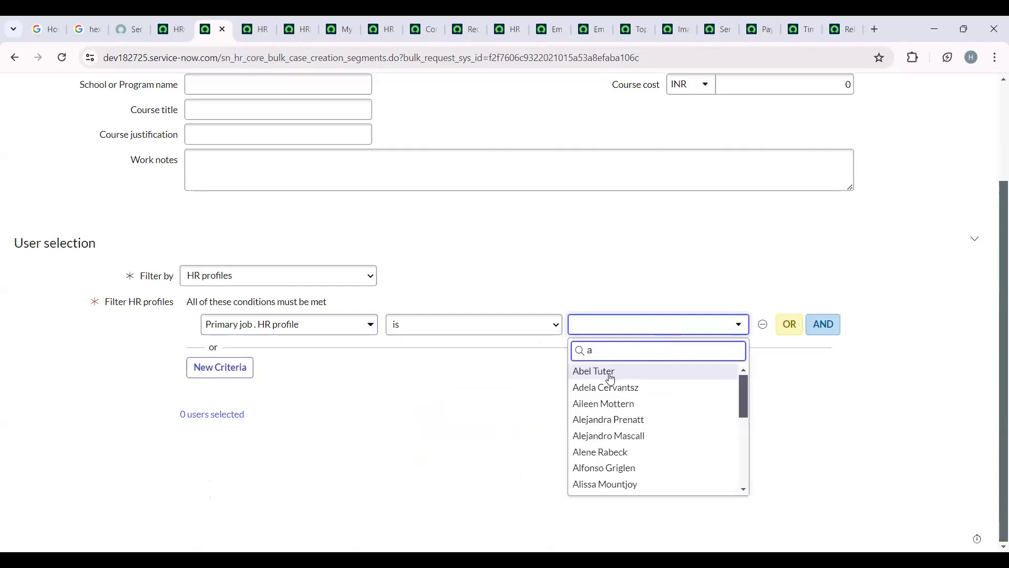
scroll(612, 483, down, 3)
scroll(614, 483, down, 2)
scroll(616, 478, up, 6)
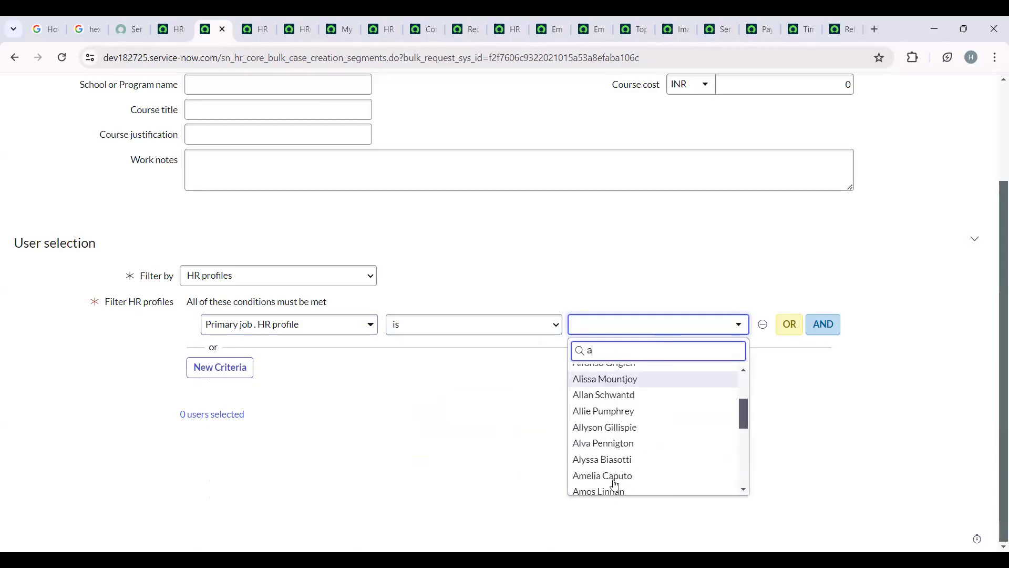
click(354, 419)
- Change the user selection filter to HR criteria and add Remote Employees as the criterion
click(365, 332)
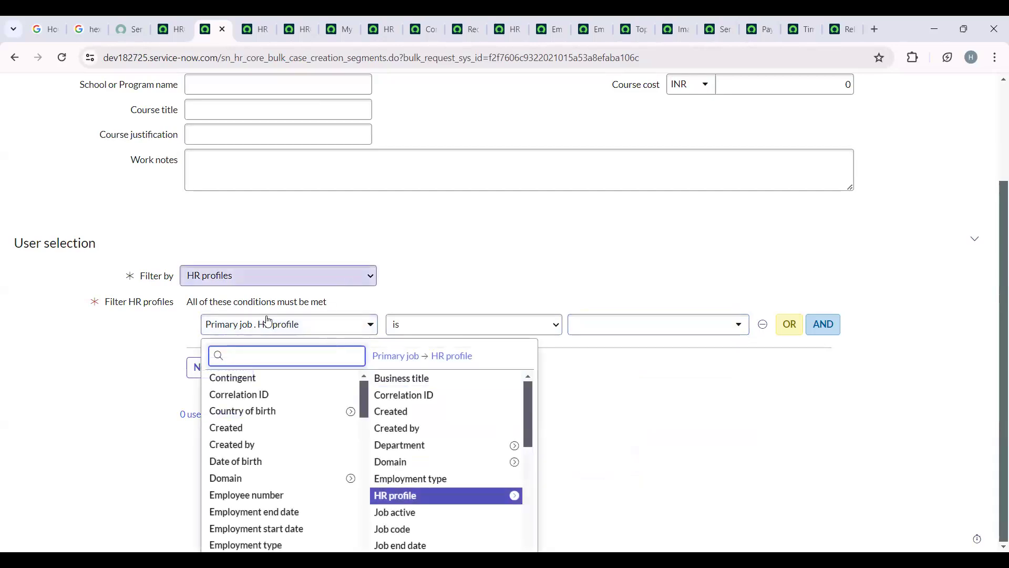
click(242, 276)
click(221, 300)
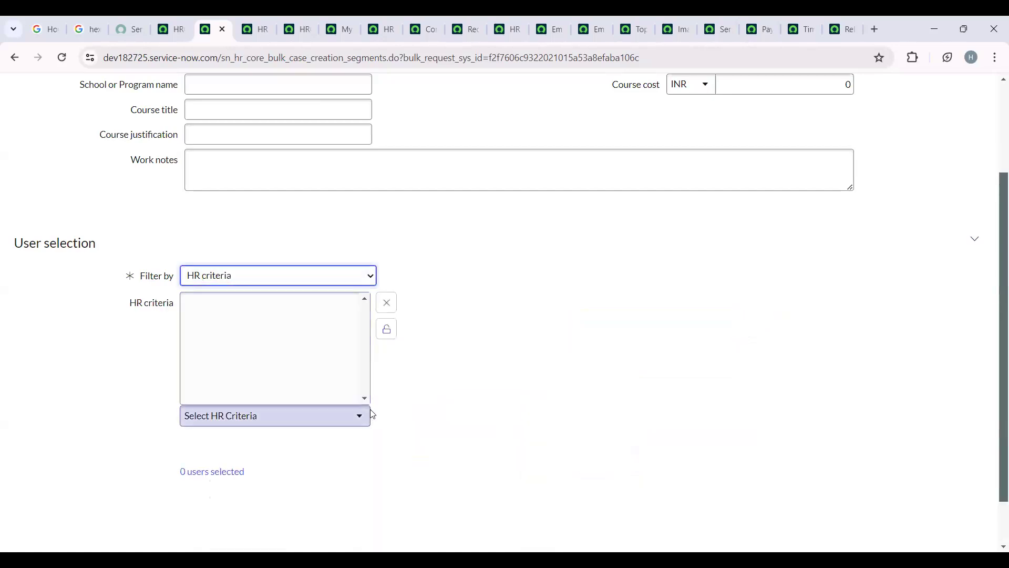
click(359, 416)
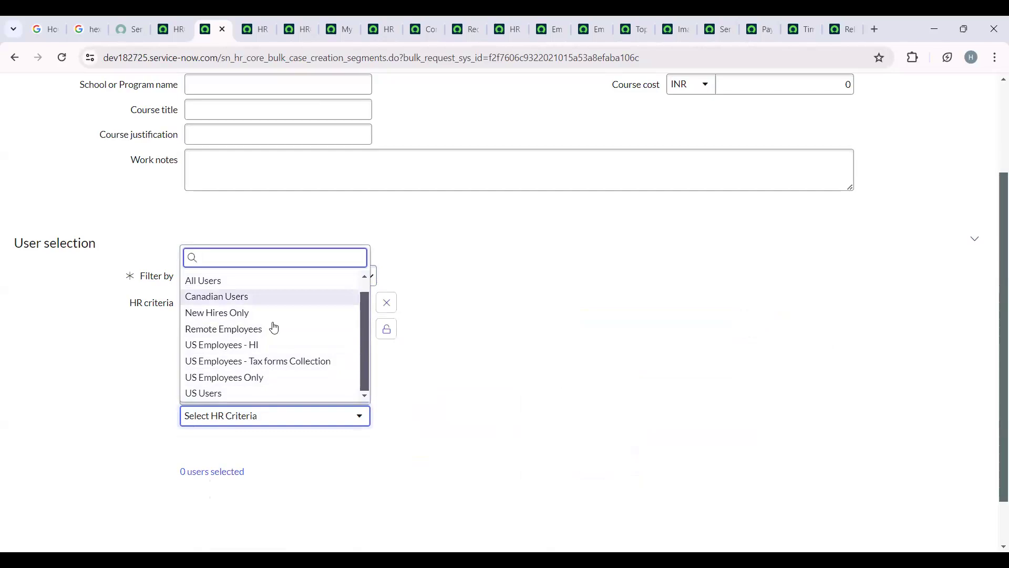
scroll(272, 375, up, 1)
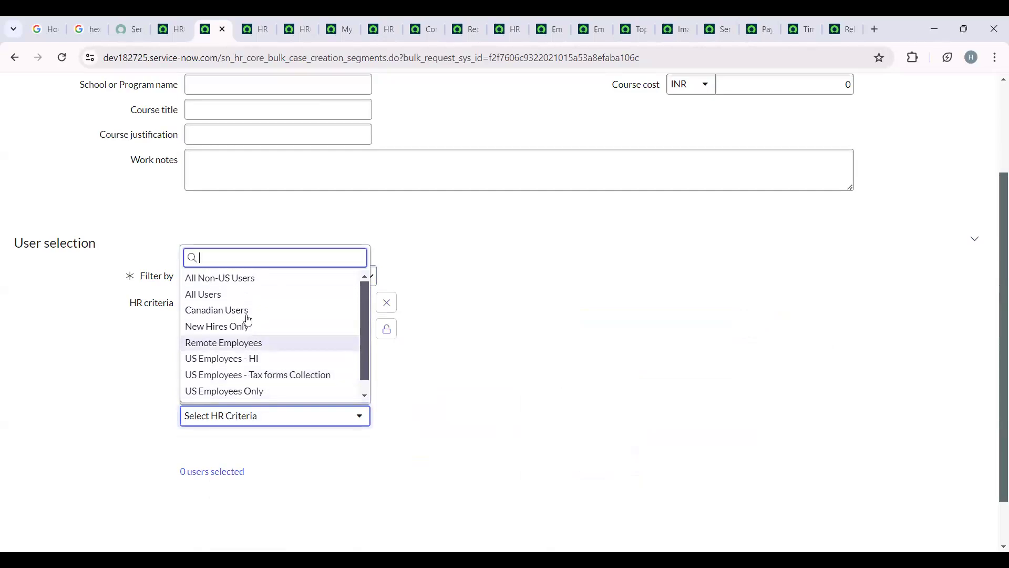
click(260, 350)
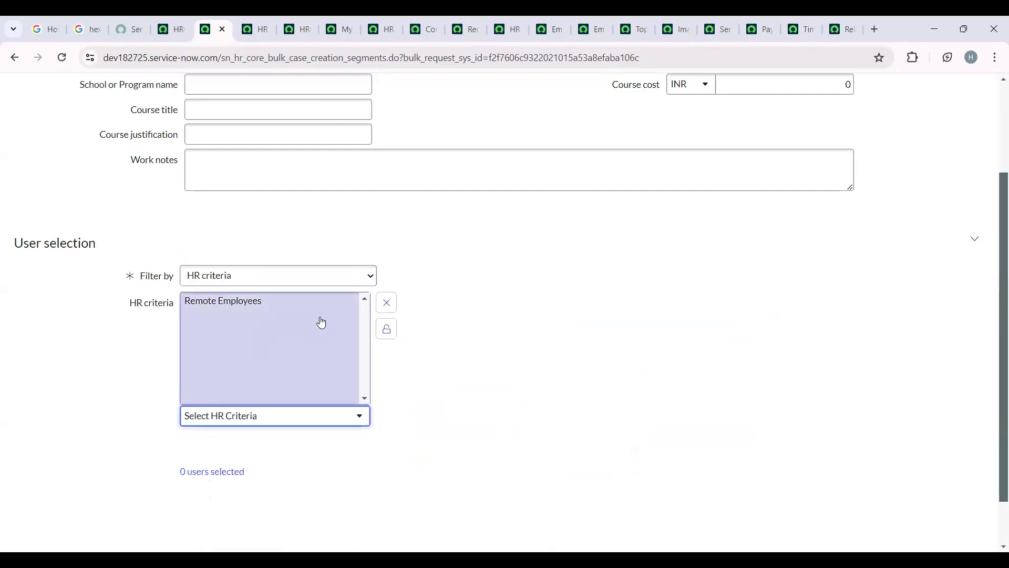
- Lock the HR criteria list, check the available filter types, and unlock the list again for editing
click(386, 329)
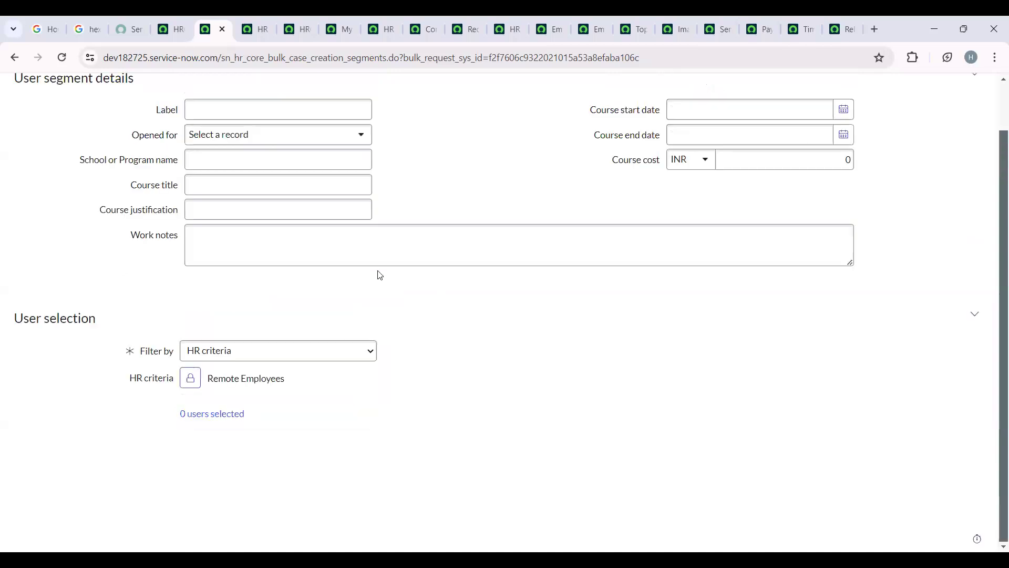
click(266, 356)
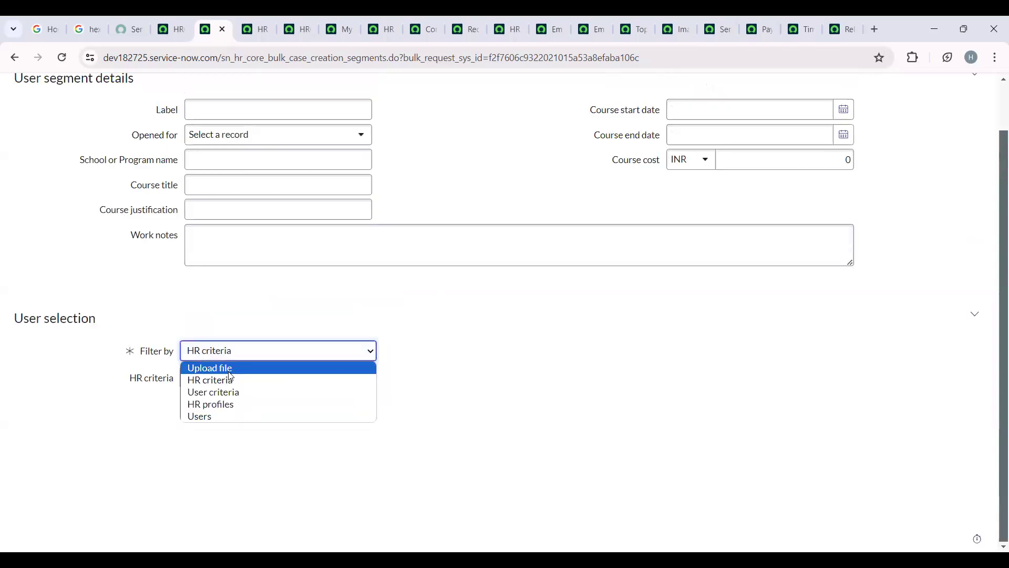
click(424, 364)
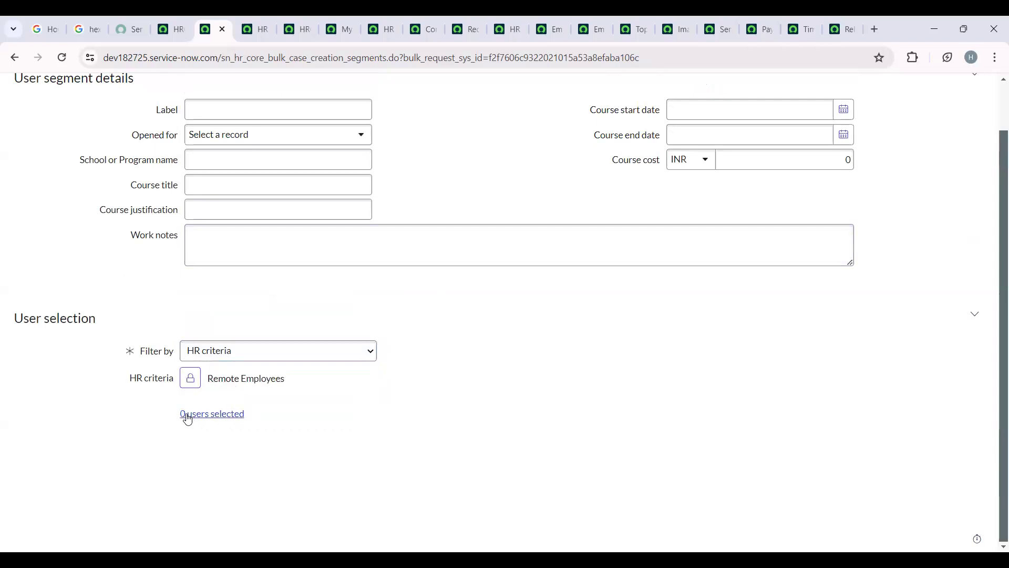
click(190, 379)
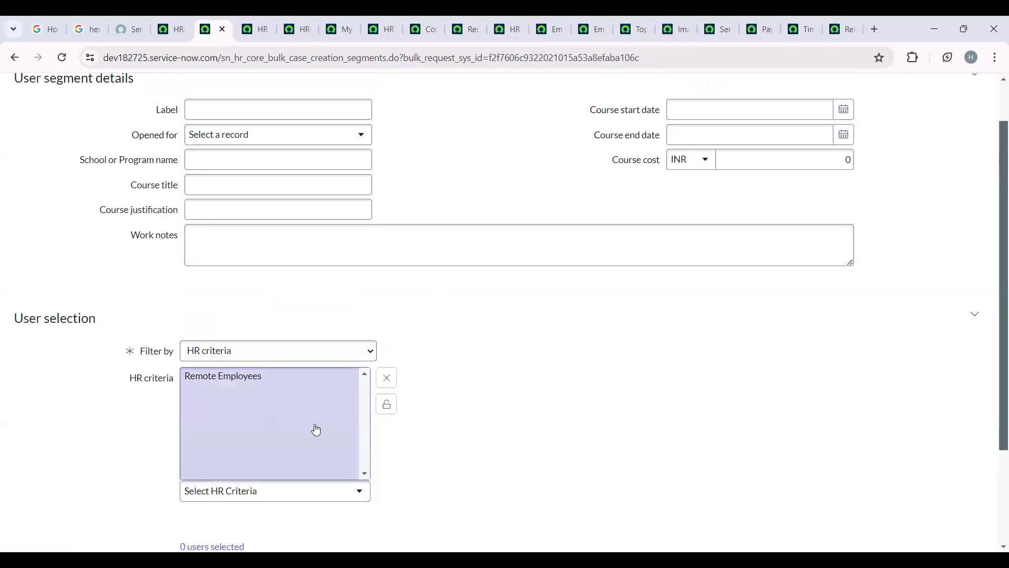
- Replace Remote Employees with US Users as the HR criterion for the user selection and lock the criteria list
click(293, 378)
click(382, 385)
click(286, 494)
scroll(266, 457, down, 1)
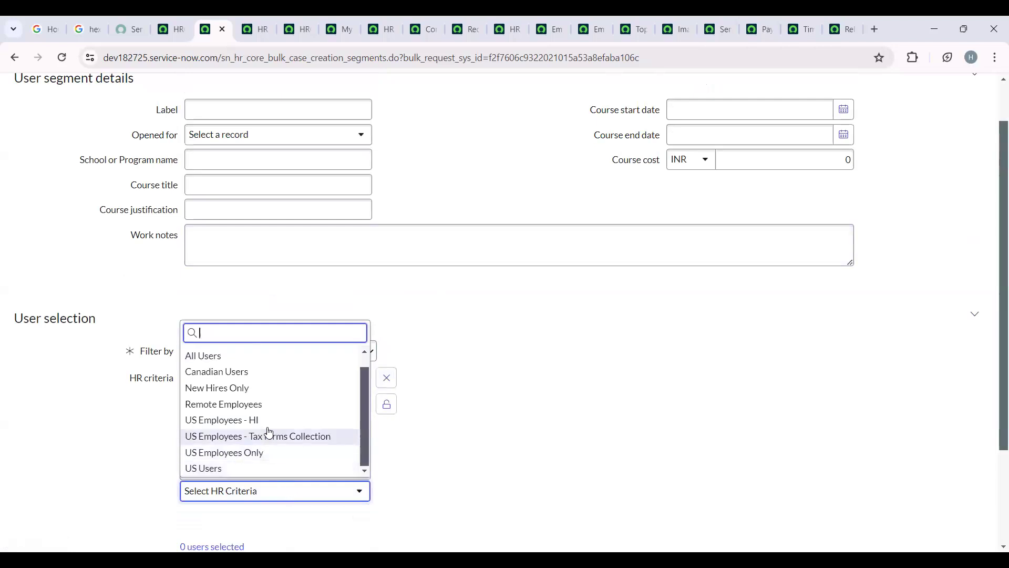
click(214, 469)
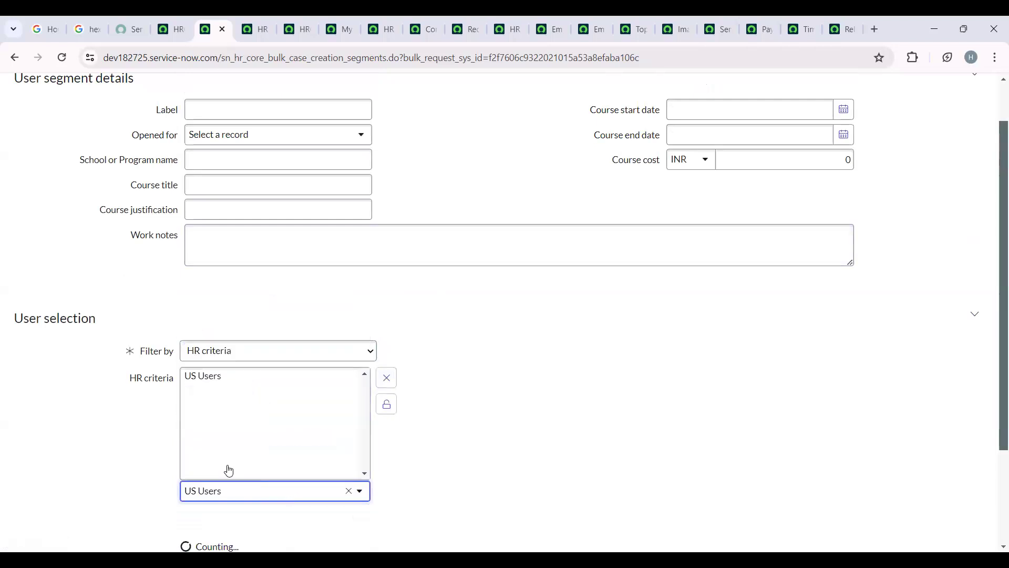
click(387, 404)
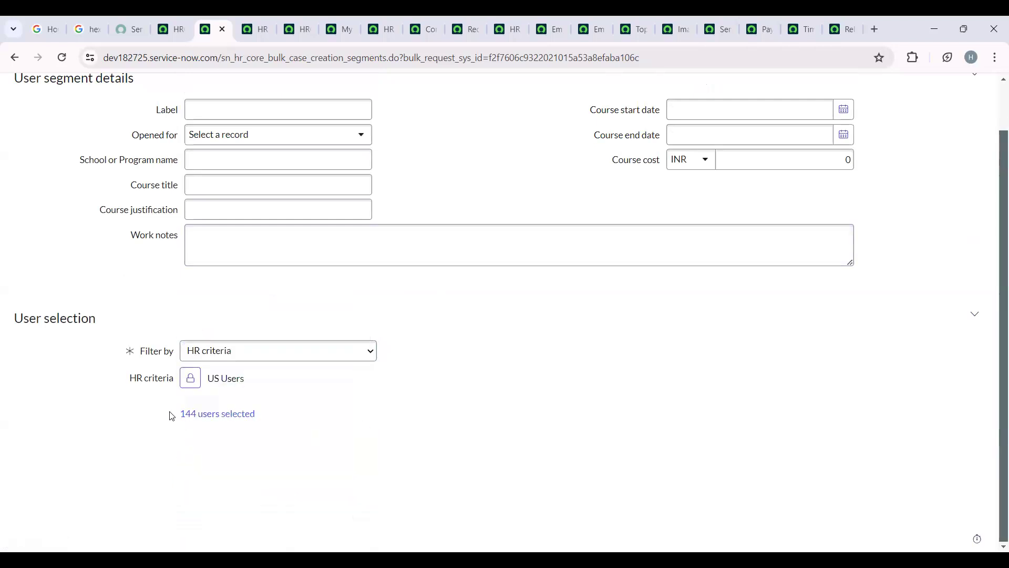
drag(181, 414, 275, 419)
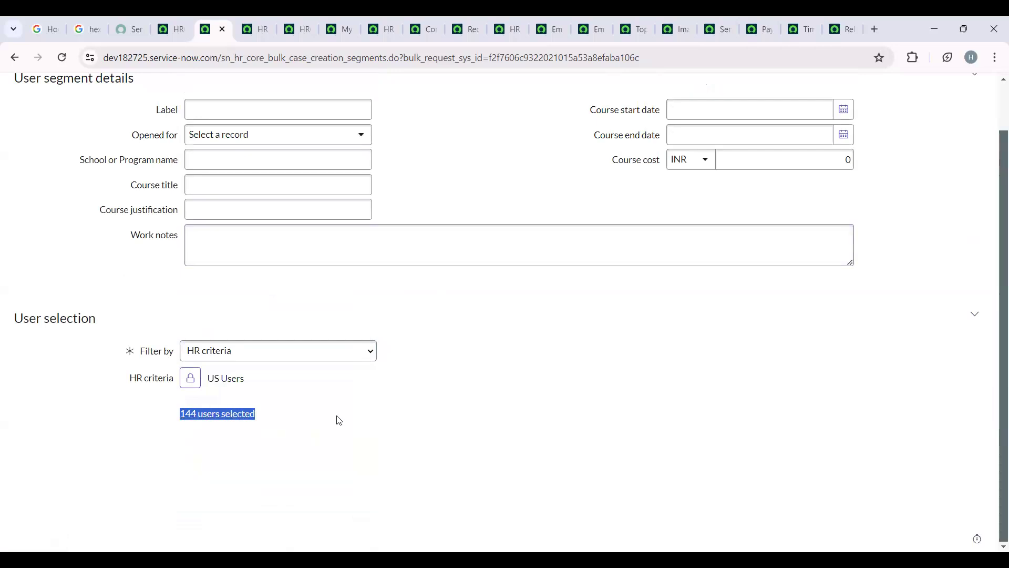
click(773, 158)
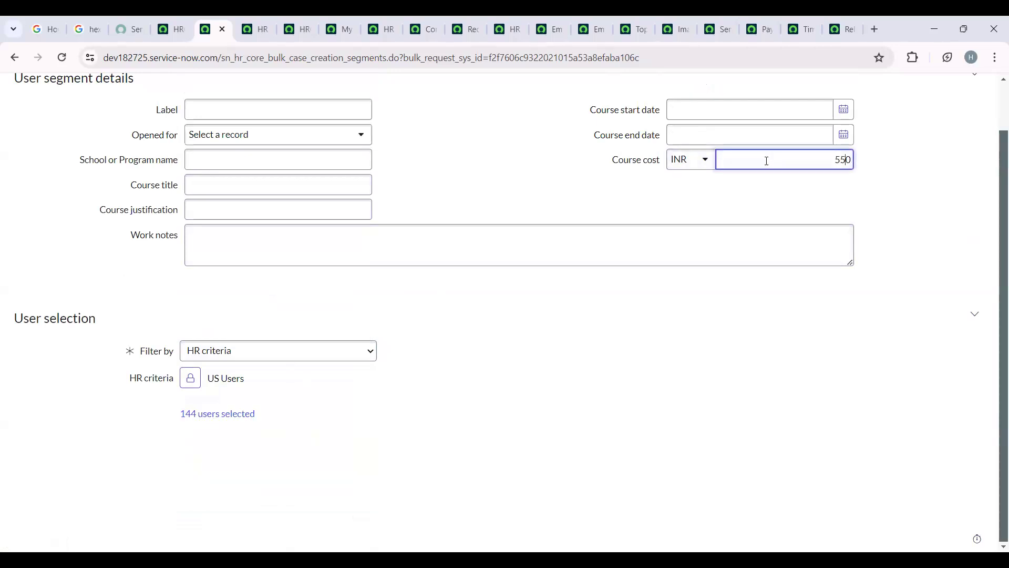
text(55)
key(BackSpace)
text(00)
scroll(175, 247, up, 1)
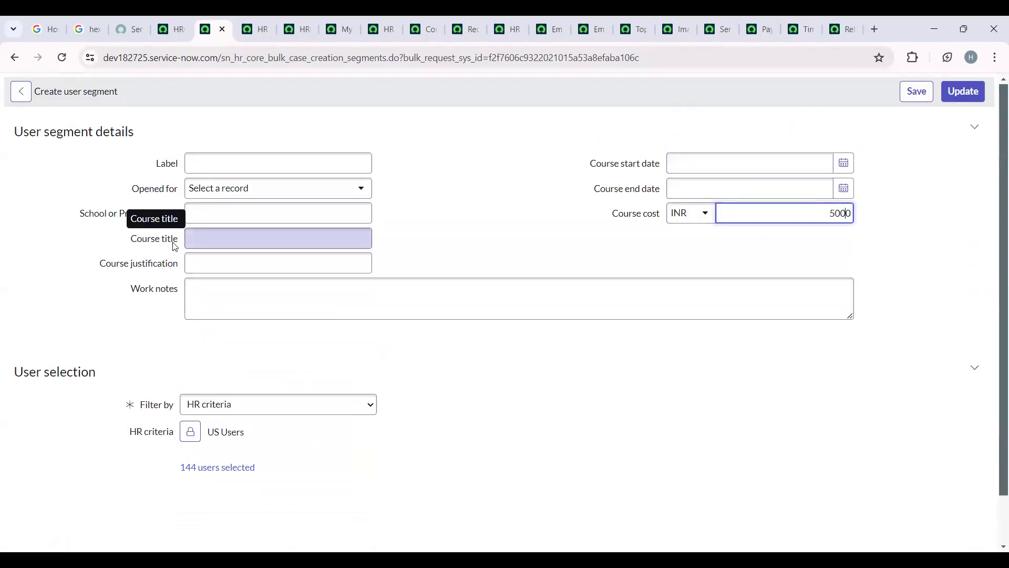
drag(795, 207, 932, 236)
text(0)
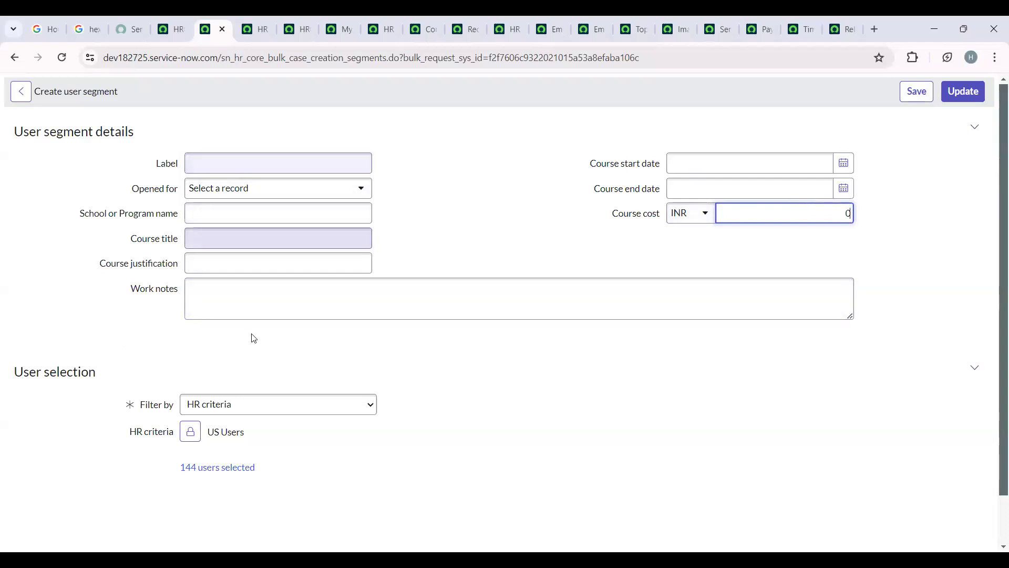
- Save the user segment and update it to return to the Server Developer Appraisal bulk case request
click(922, 94)
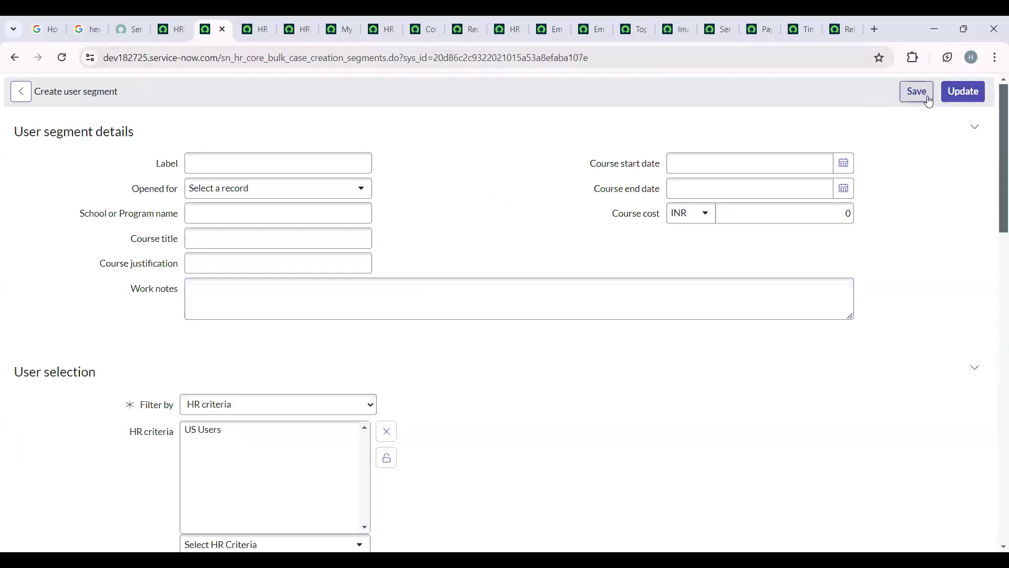
click(965, 91)
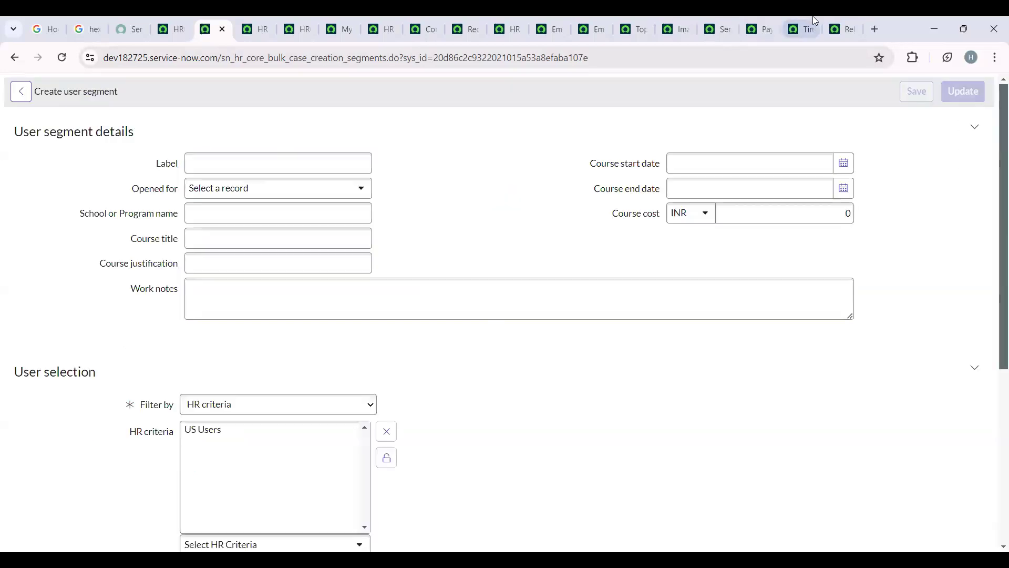
click(965, 91)
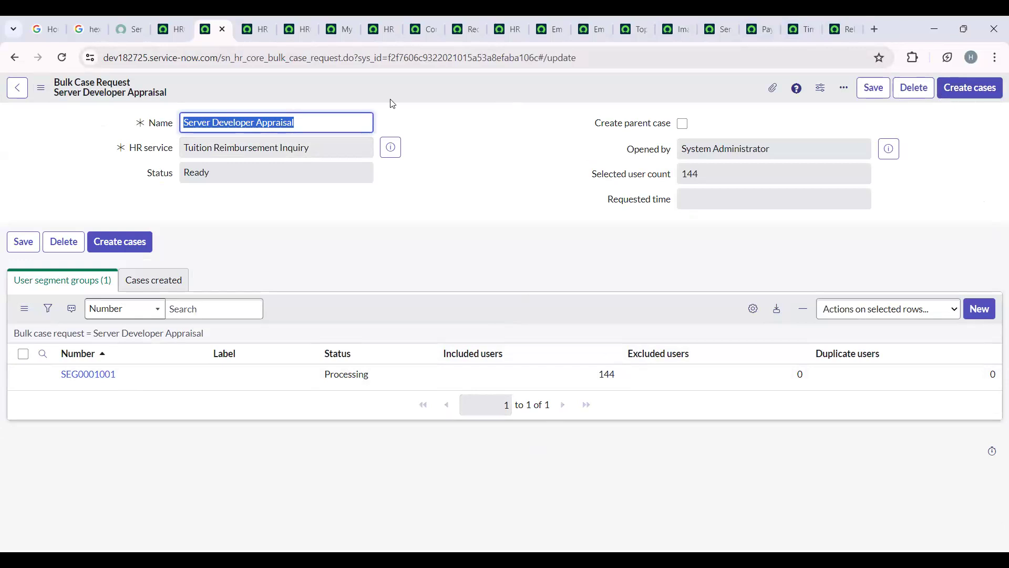
- Create the cases for the Server Developer Appraisal bulk case request and confirm their creation
click(968, 99)
click(968, 100)
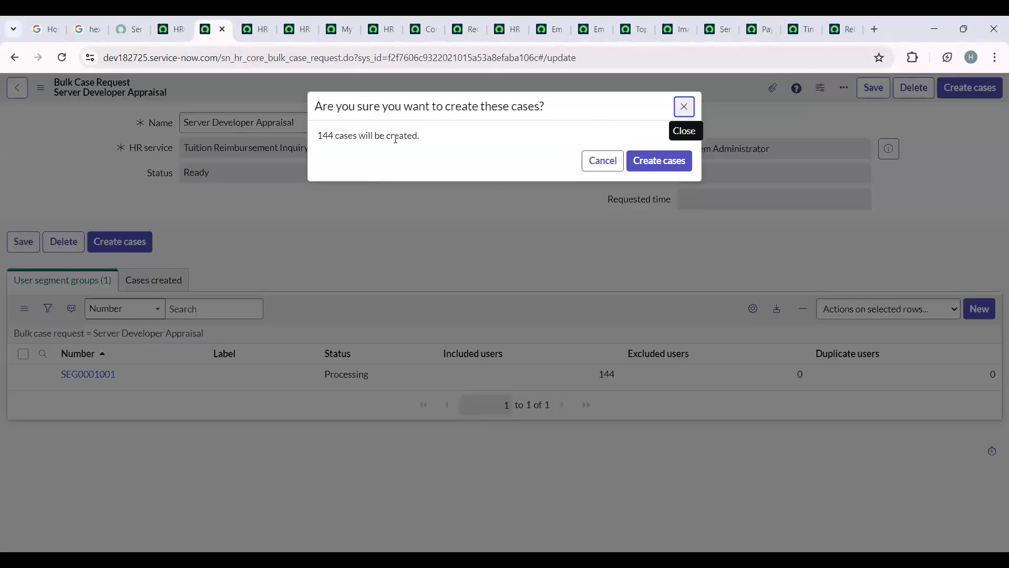
click(420, 95)
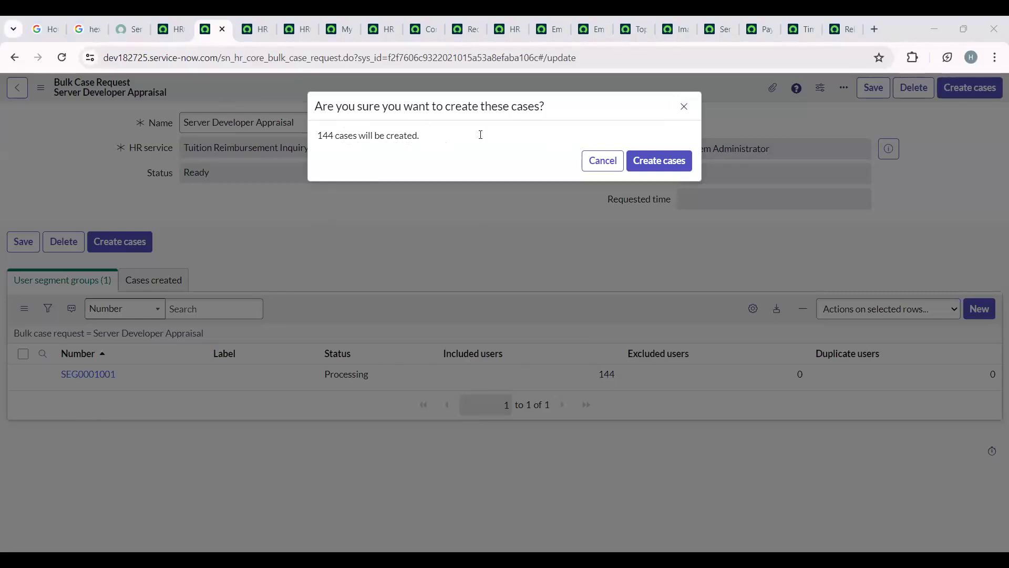
click(670, 163)
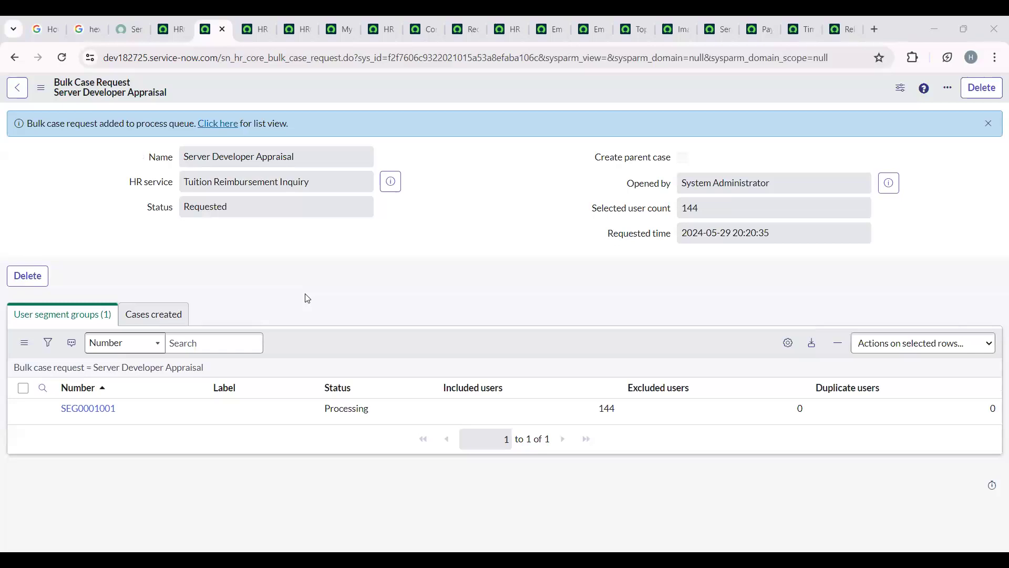
- Check the request's created cases, and refresh the Bulk Case Requests list to check its processing status
click(180, 318)
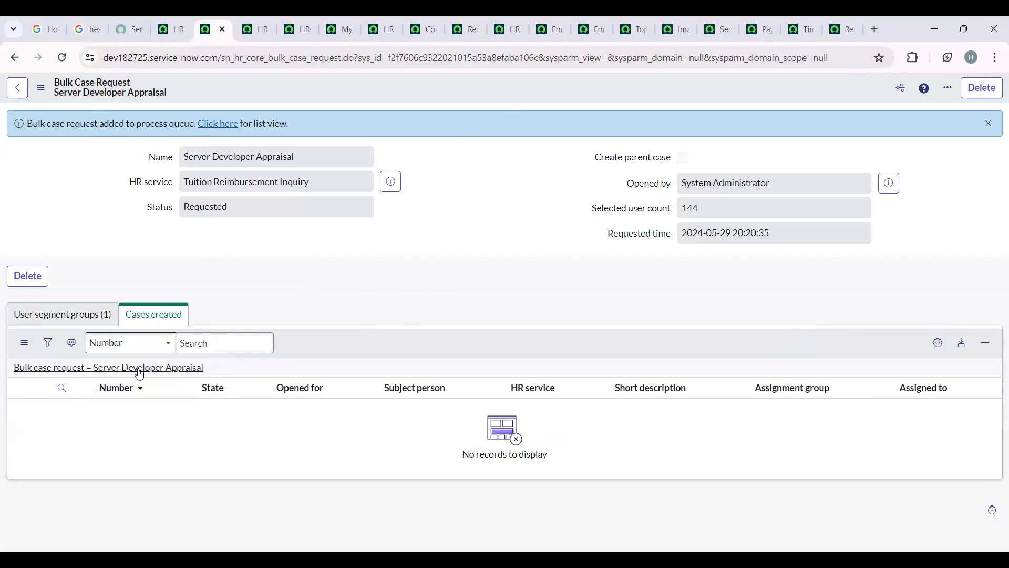
click(228, 127)
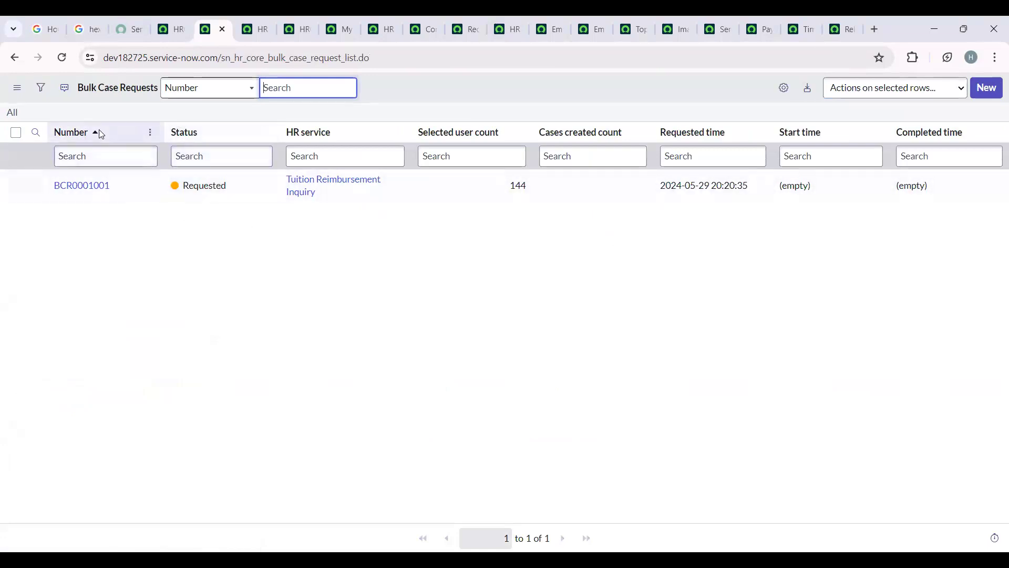
click(16, 119)
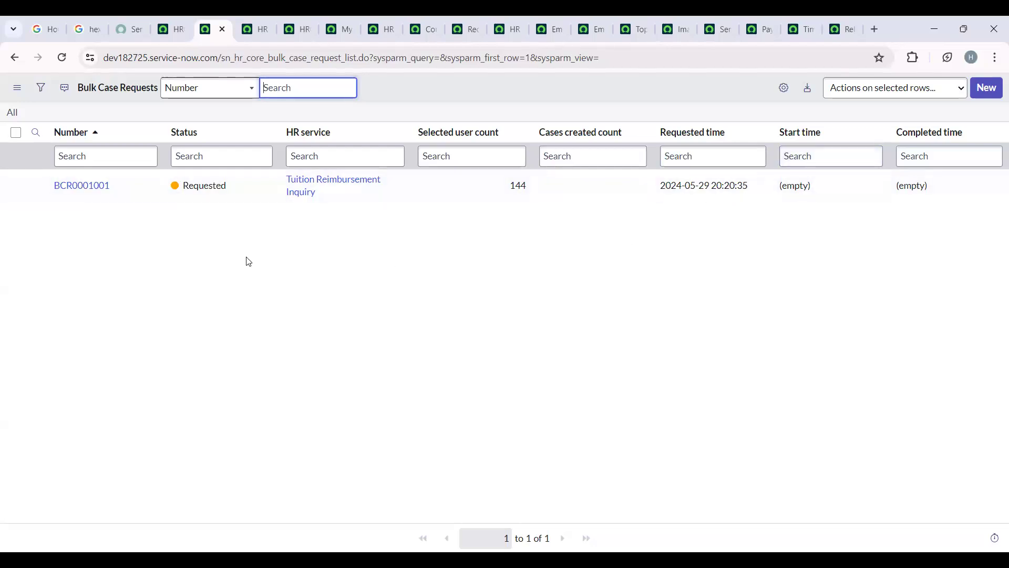
click(221, 187)
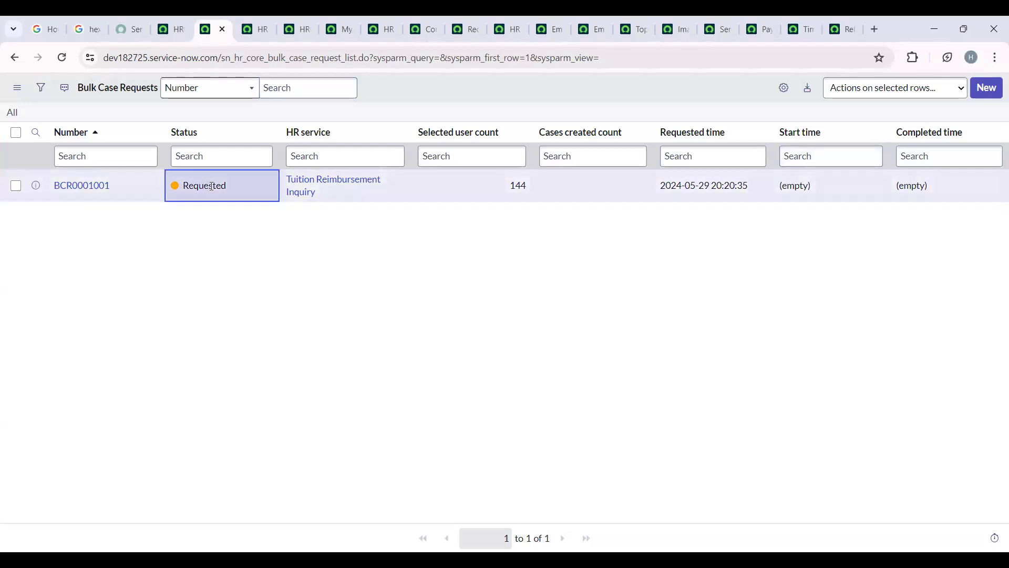
click(11, 113)
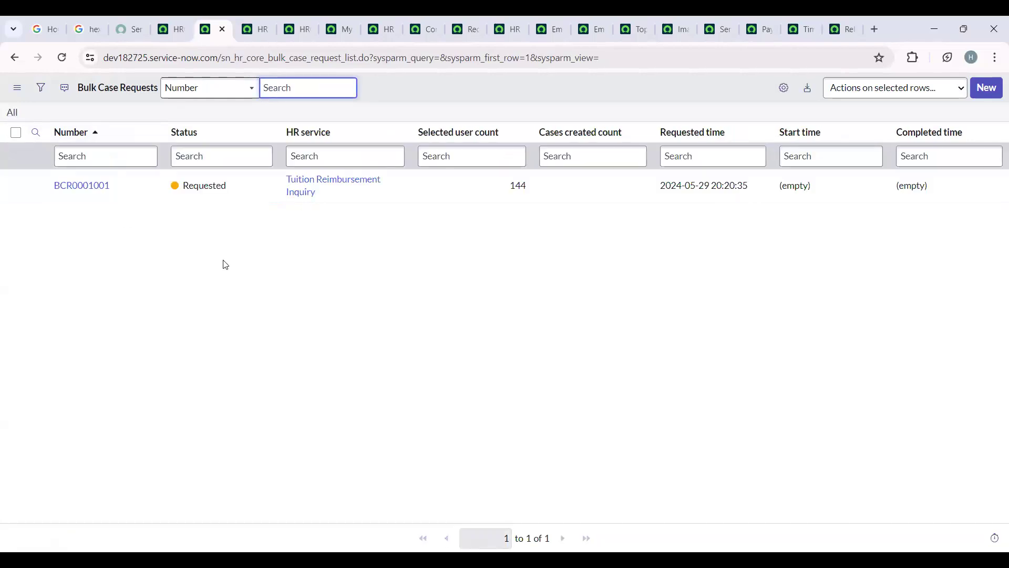
click(11, 113)
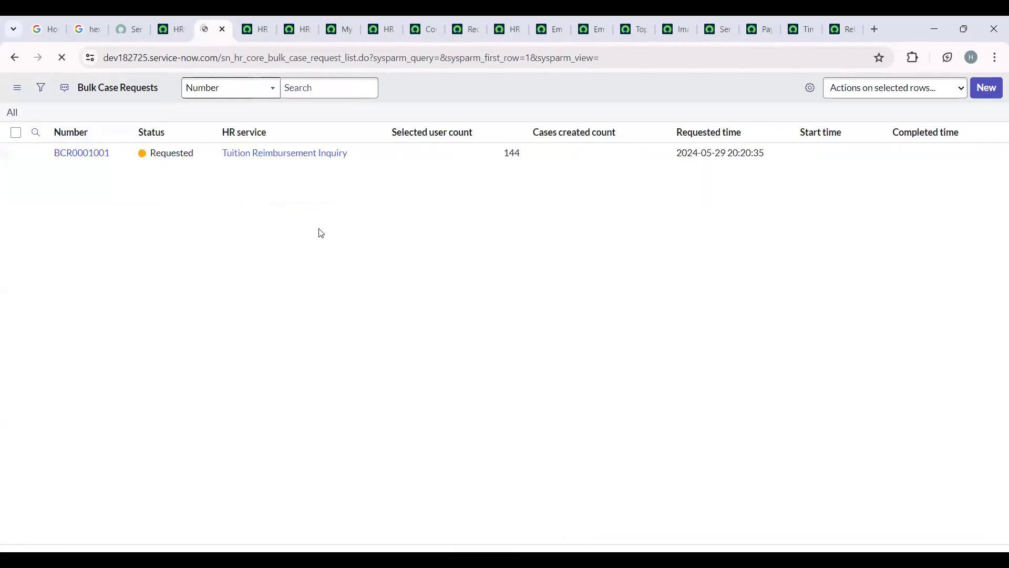
- Open the bulk case request in a new browser tab and reload it to check for created cases
right_click(37, 190)
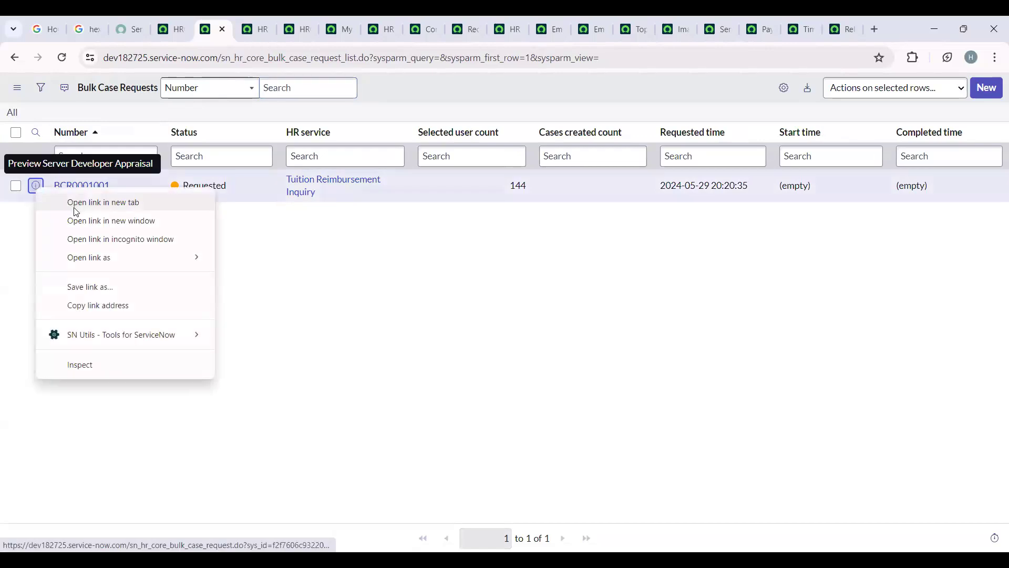
click(74, 210)
click(233, 21)
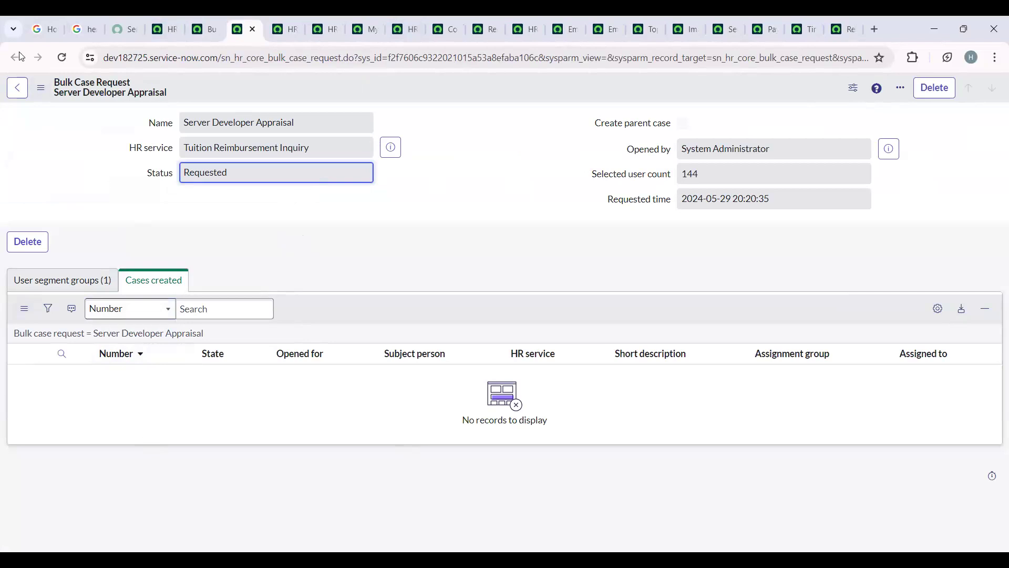
click(62, 57)
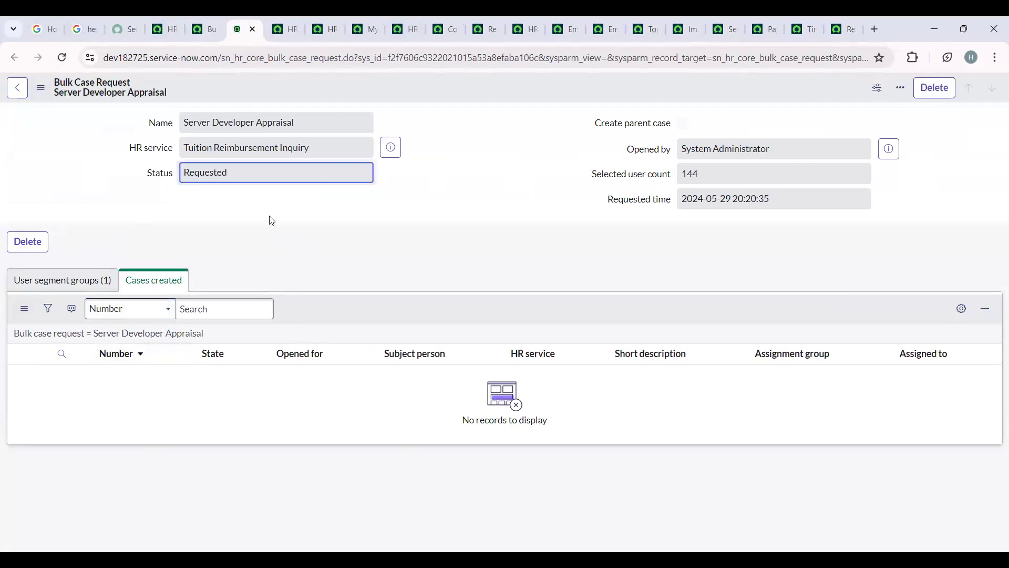
double_click(150, 340)
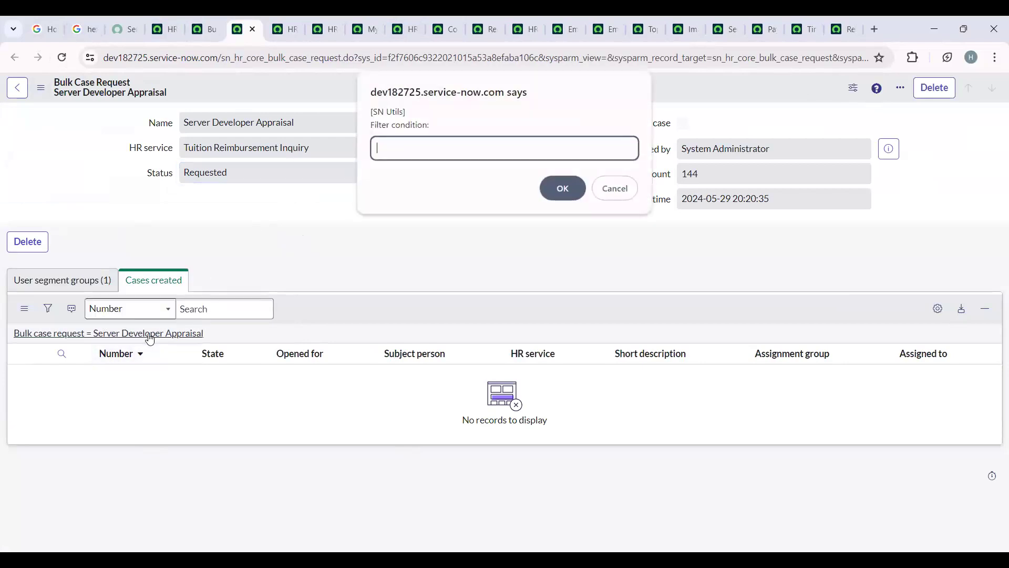
click(620, 181)
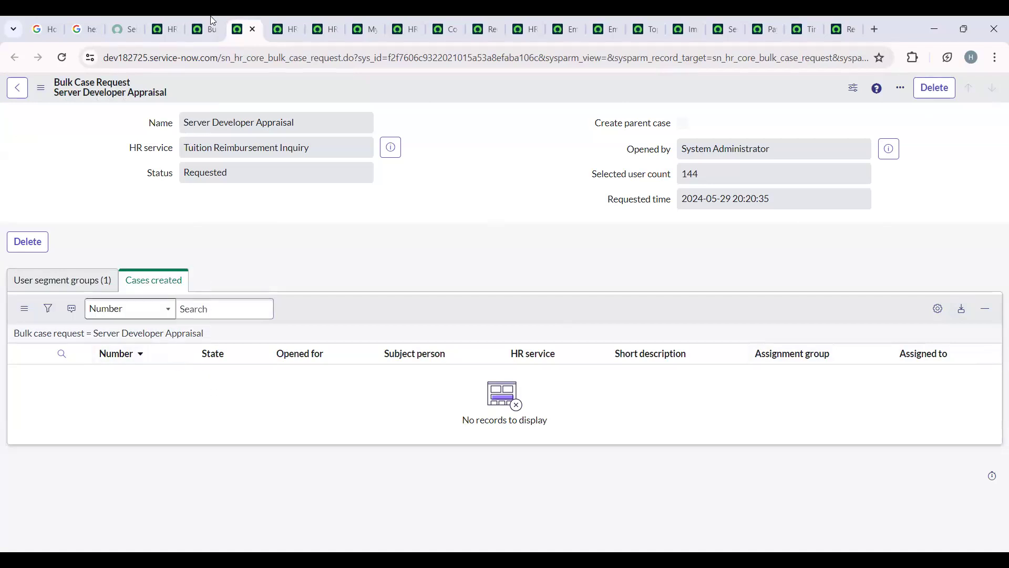
- Return to the Bulk Case Requests list and open the Server Developer Appraisal request to check its HR service
click(206, 29)
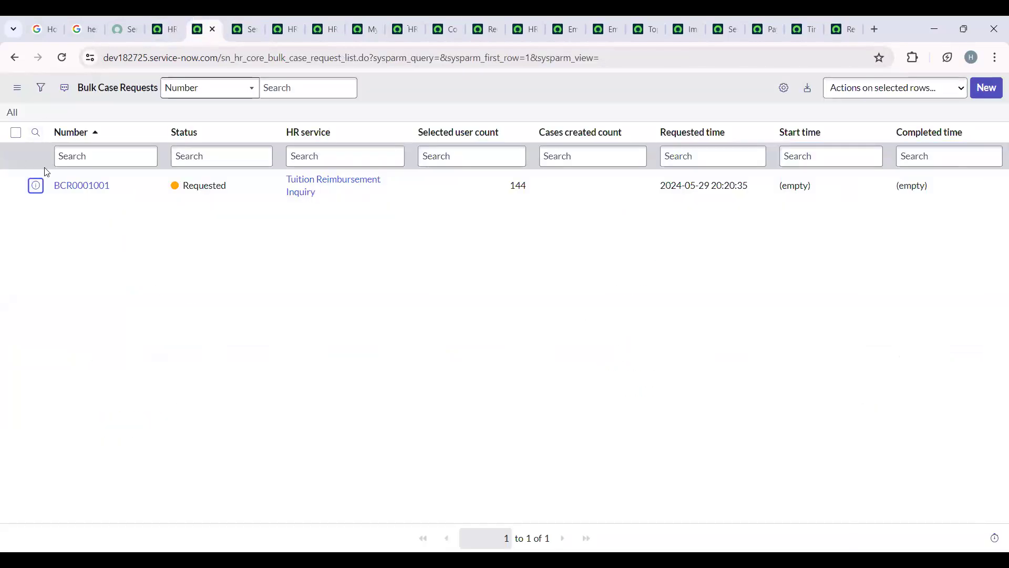
click(81, 186)
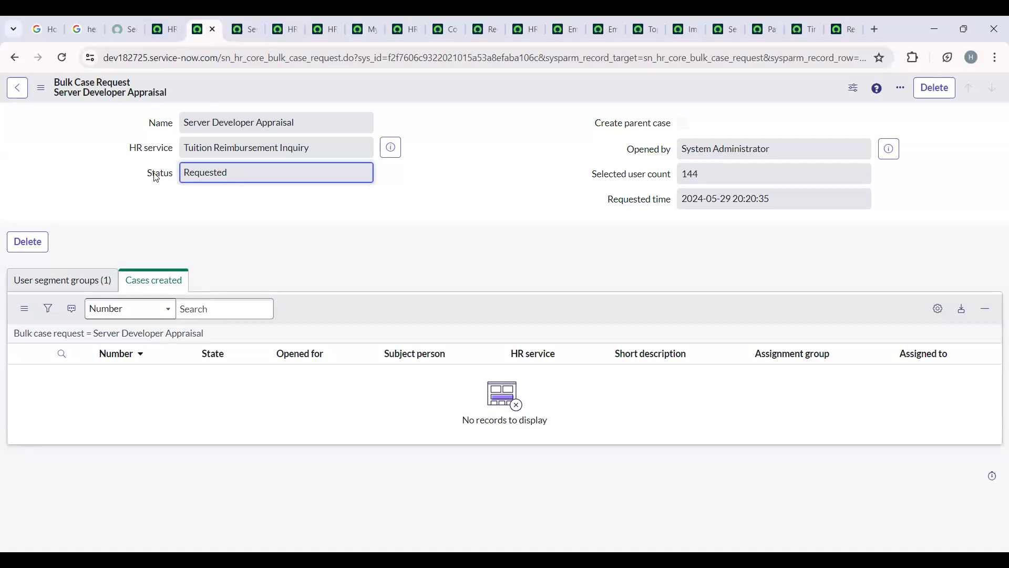
drag(326, 149, 182, 146)
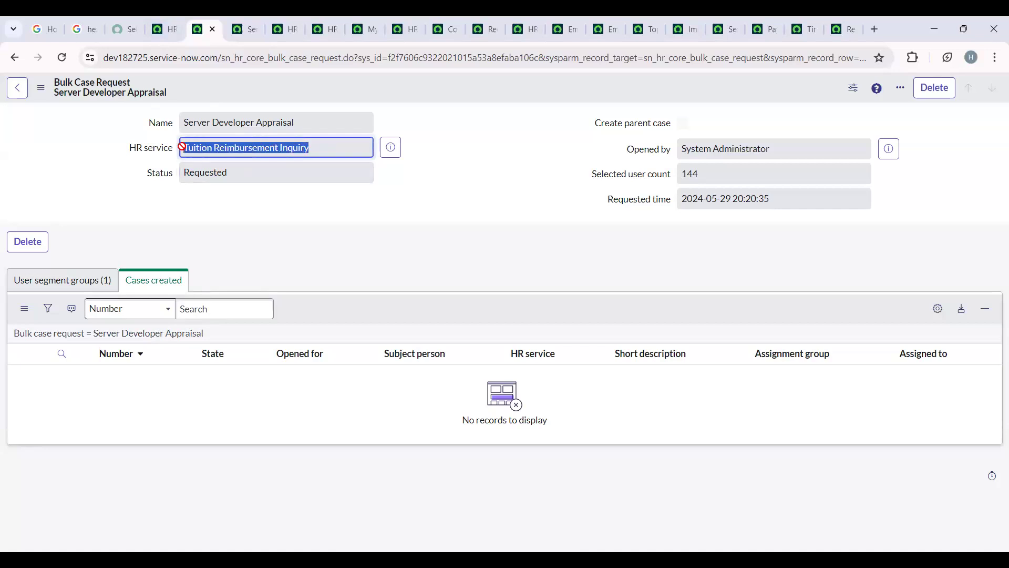
- Open the request's user segment group in a new browser tab and review its selected users
click(90, 277)
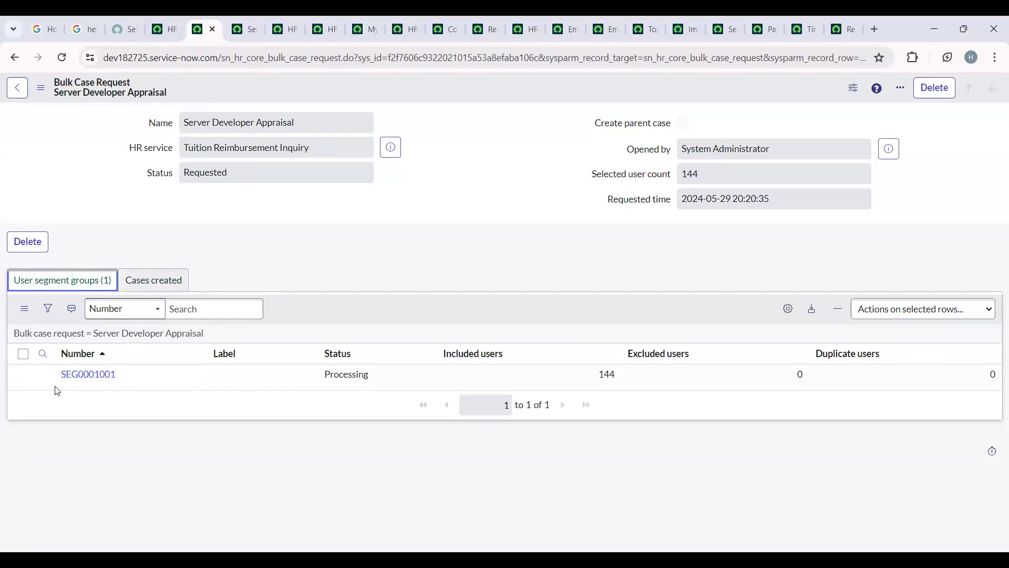
right_click(45, 375)
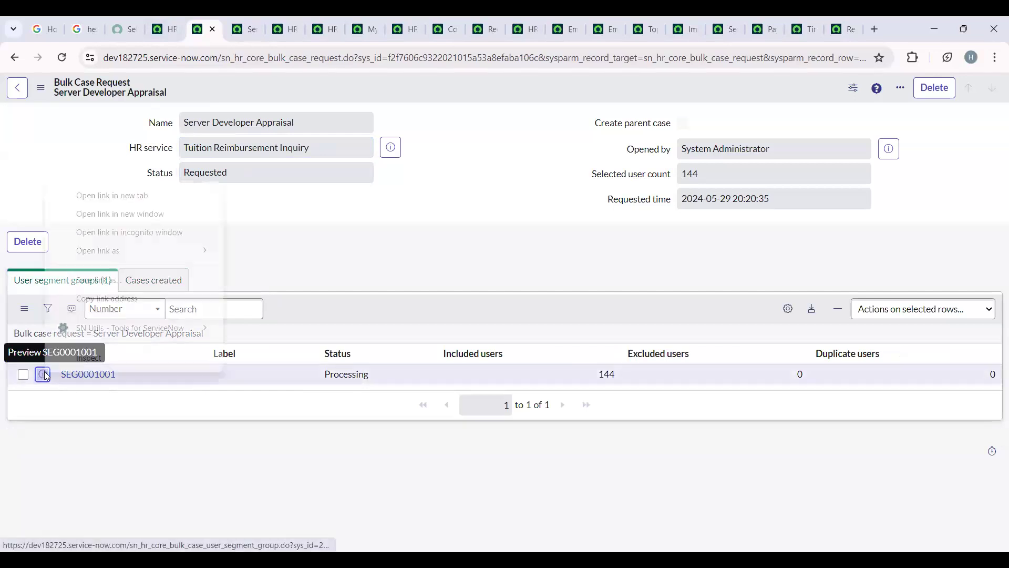
click(138, 195)
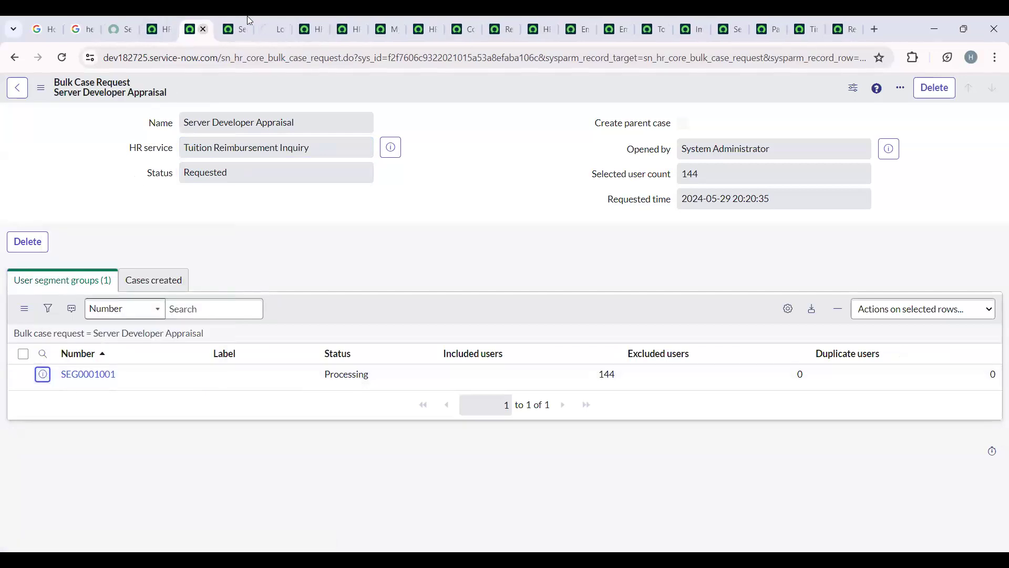
click(263, 24)
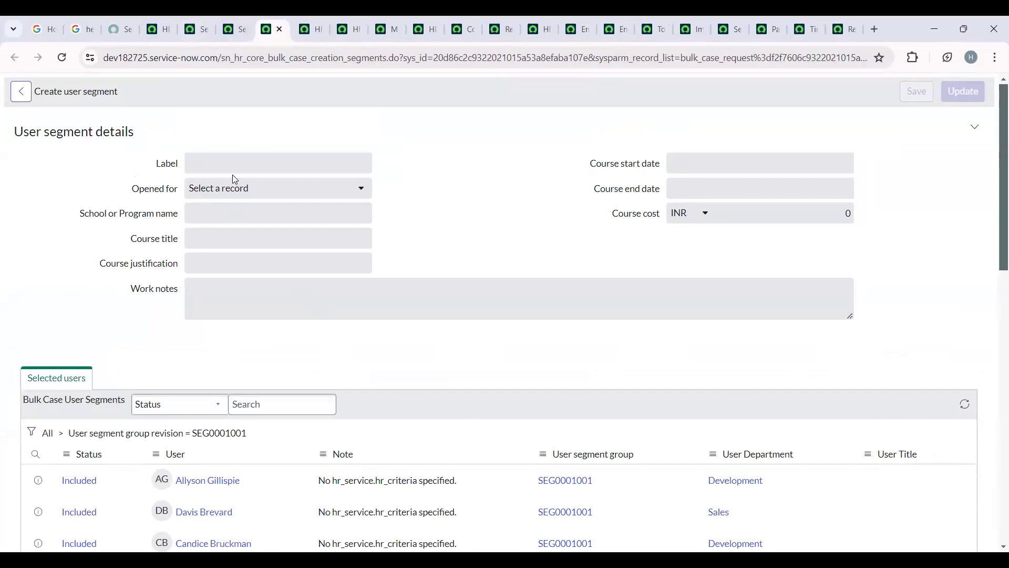
scroll(248, 377, down, 3)
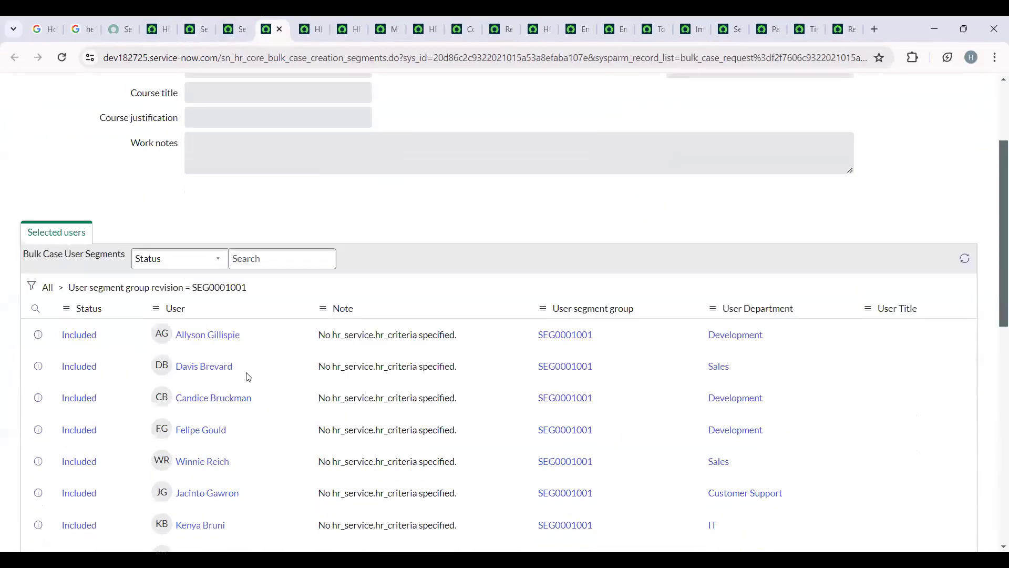
scroll(248, 377, down, 7)
scroll(248, 377, up, 10)
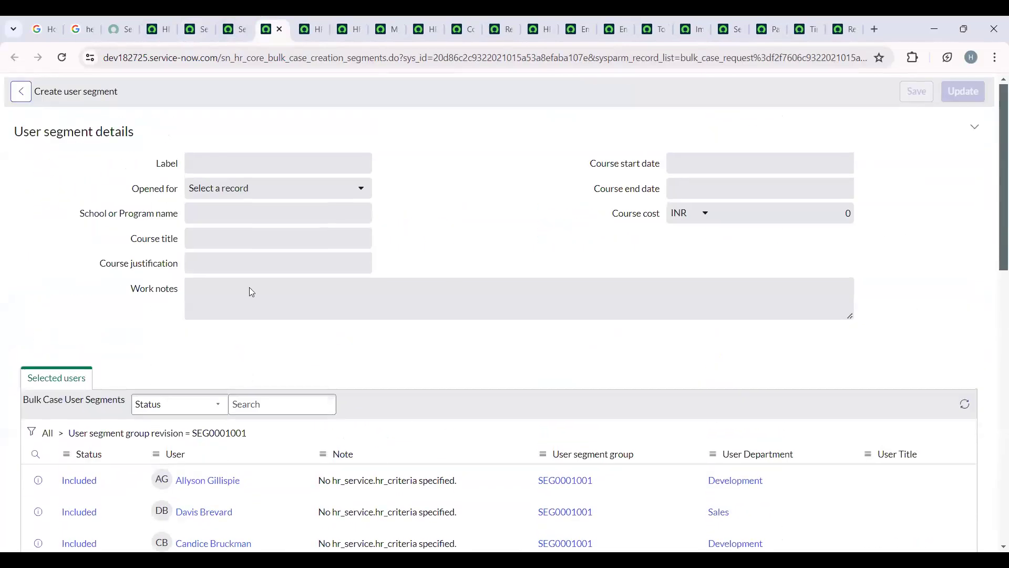
- Revisit the bulk case request's user segment groups and return to the user segment details
click(218, 19)
click(209, 26)
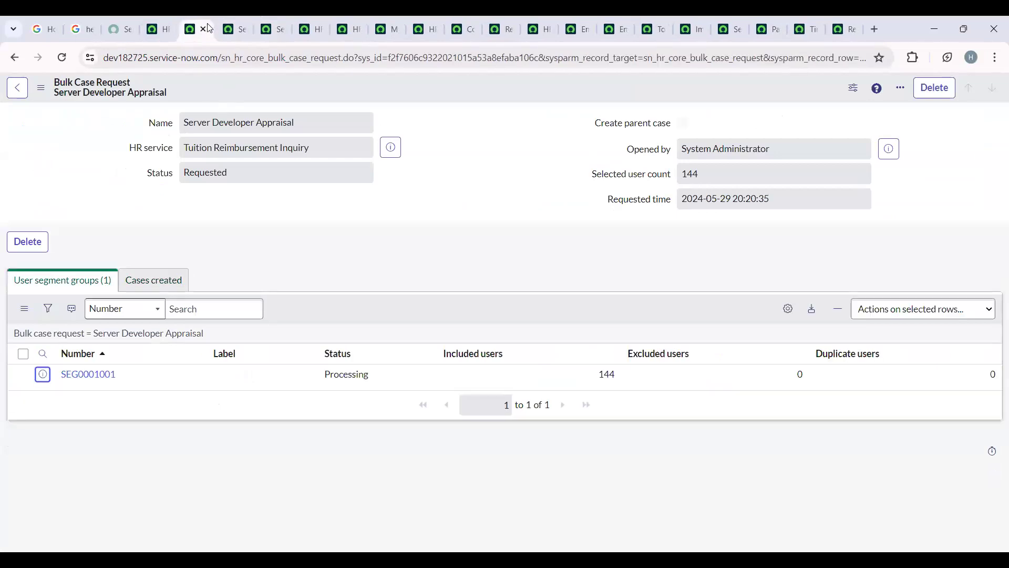
click(266, 22)
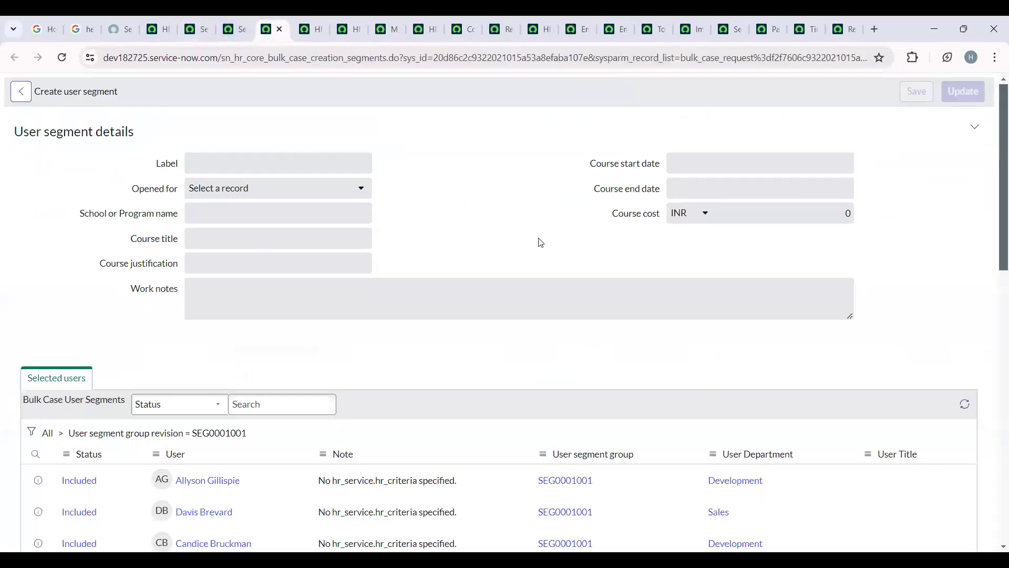
- Return to the HR Remote Job browser tab and, from Bulk Case Requests, create a request named test for the Contract Employee Relaxation service
click(195, 29)
click(154, 26)
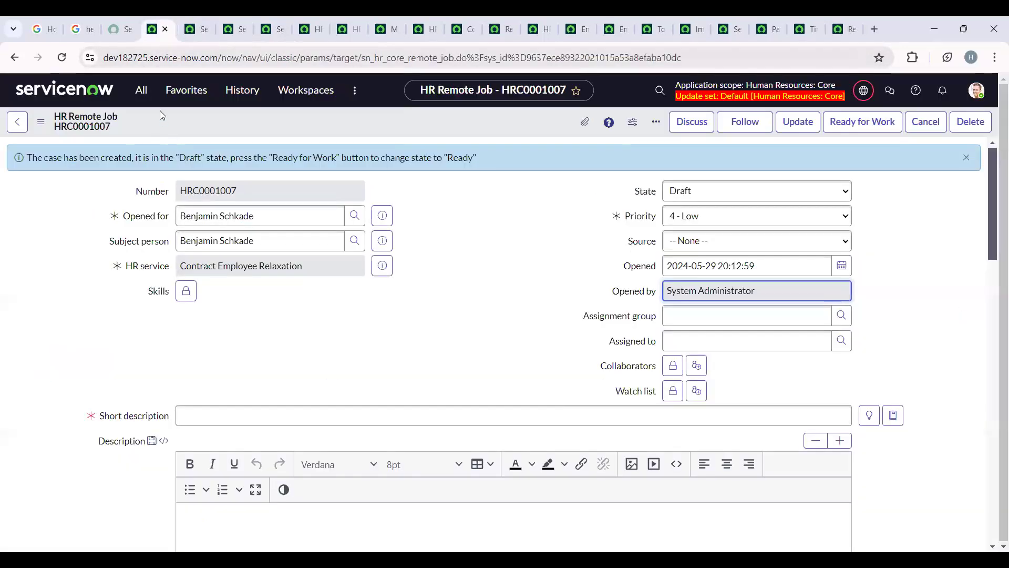
click(141, 91)
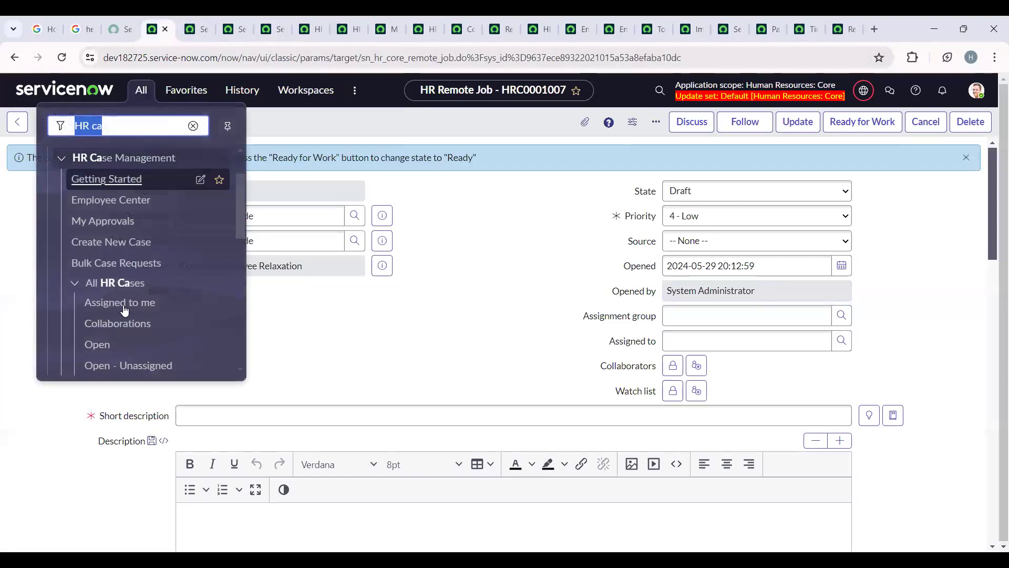
click(131, 264)
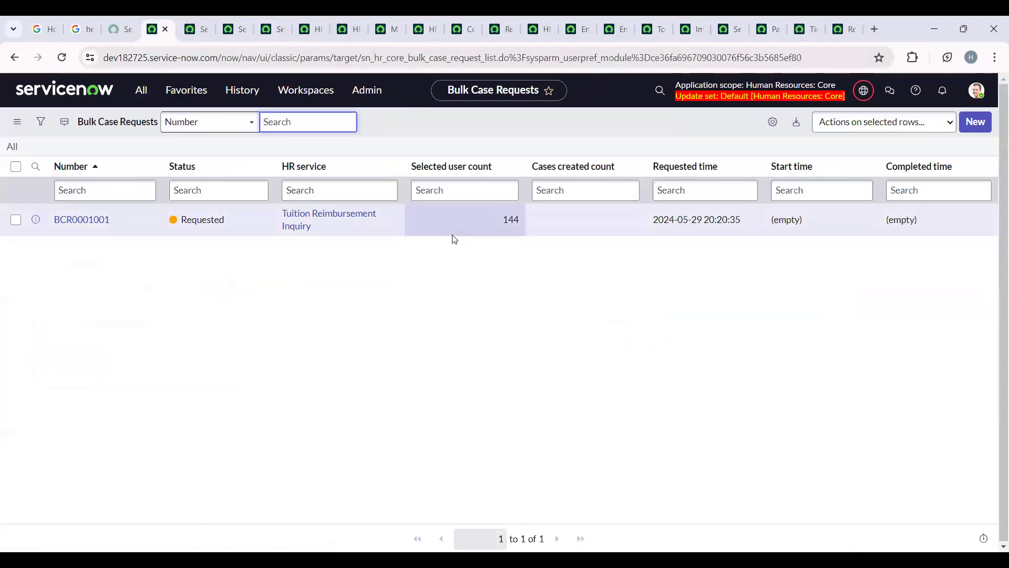
click(981, 122)
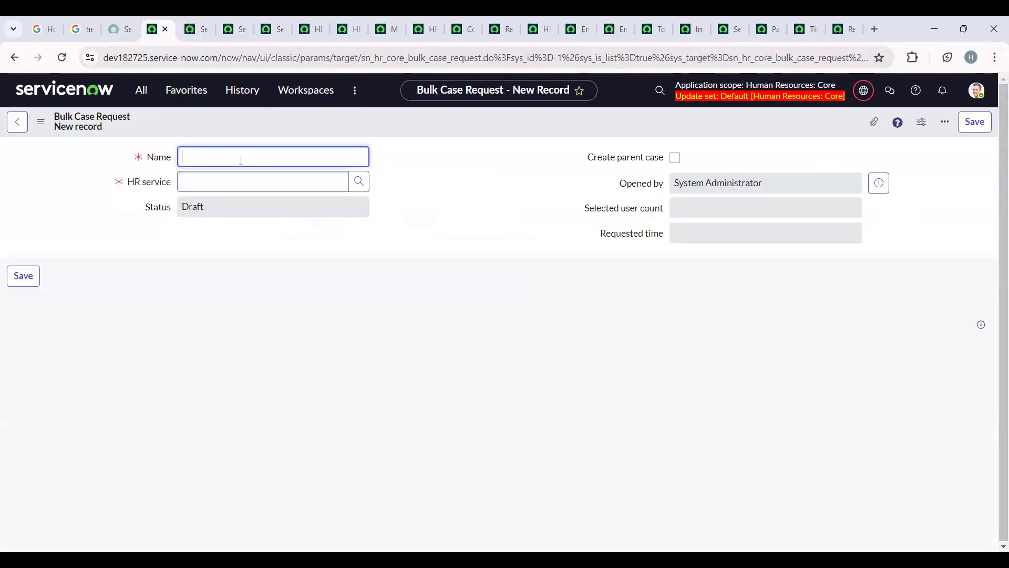
text(test)
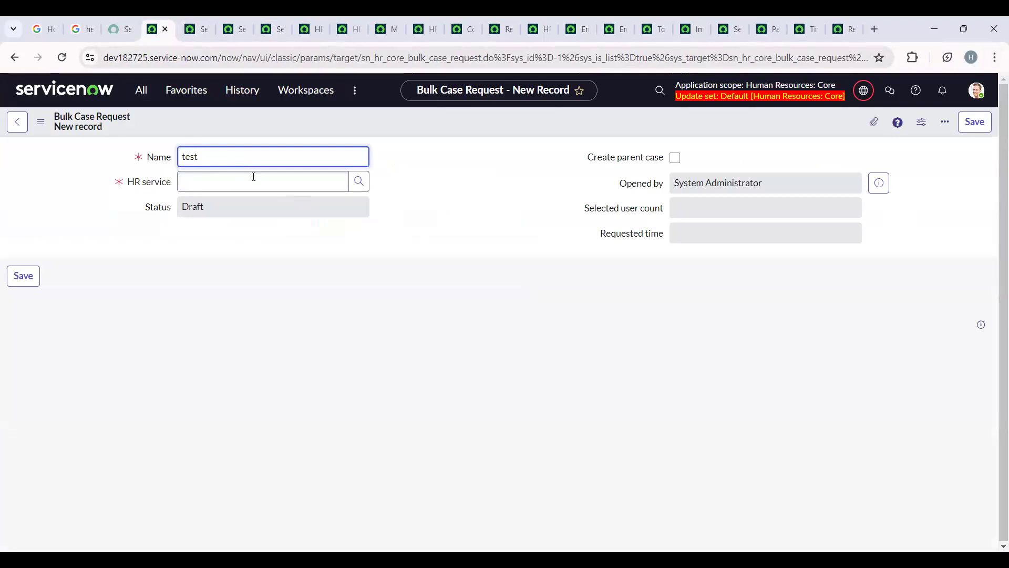
click(363, 189)
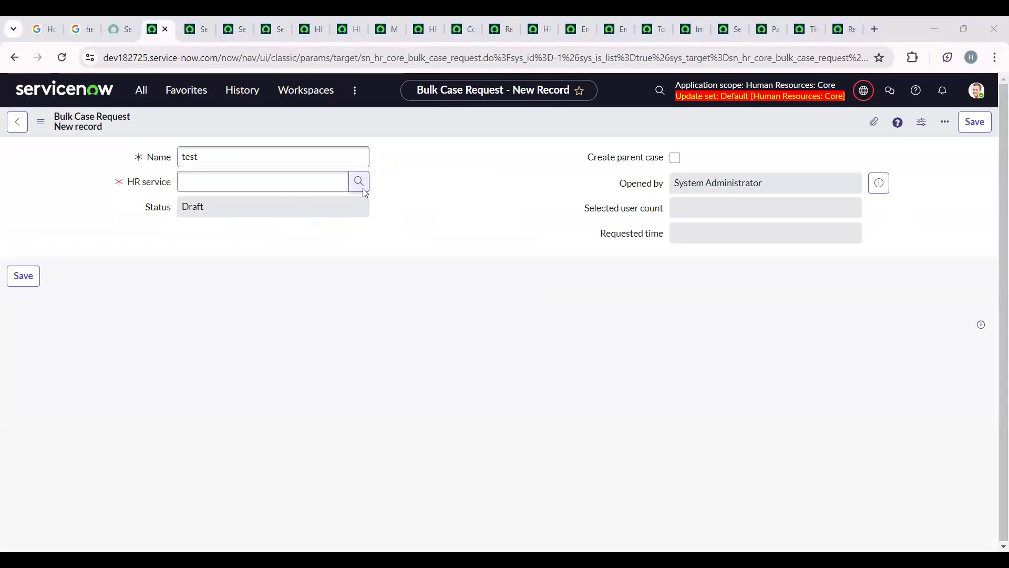
click(960, 126)
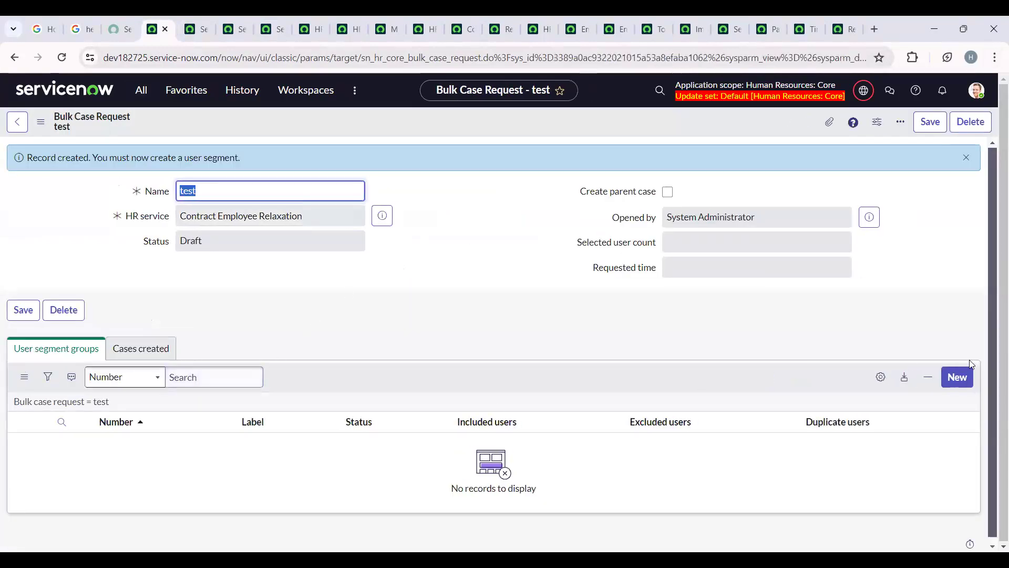
- Add a user segment to the test request, filtered by HR criteria with US Users selected, and save the segment
click(957, 376)
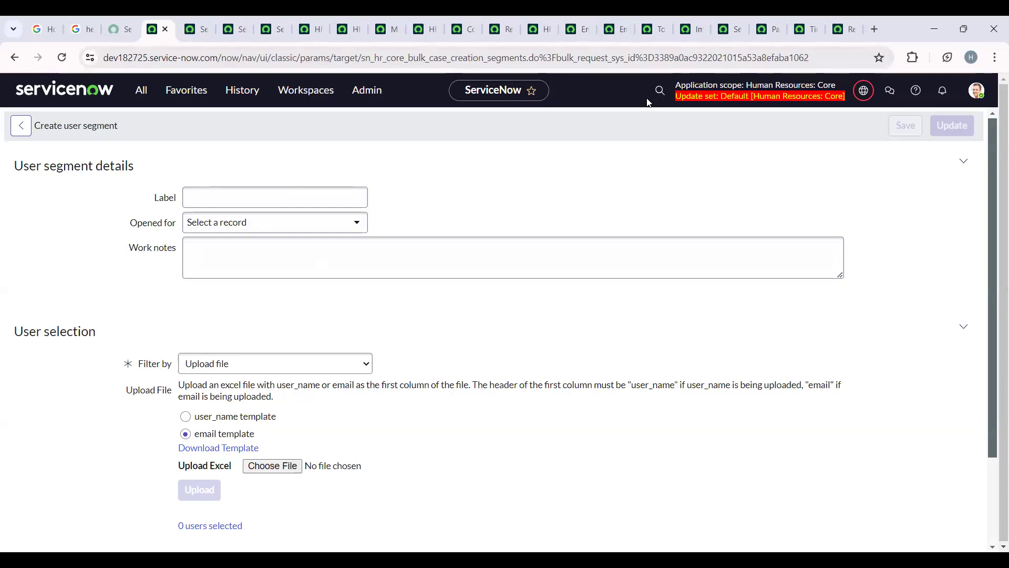
click(326, 222)
click(326, 222)
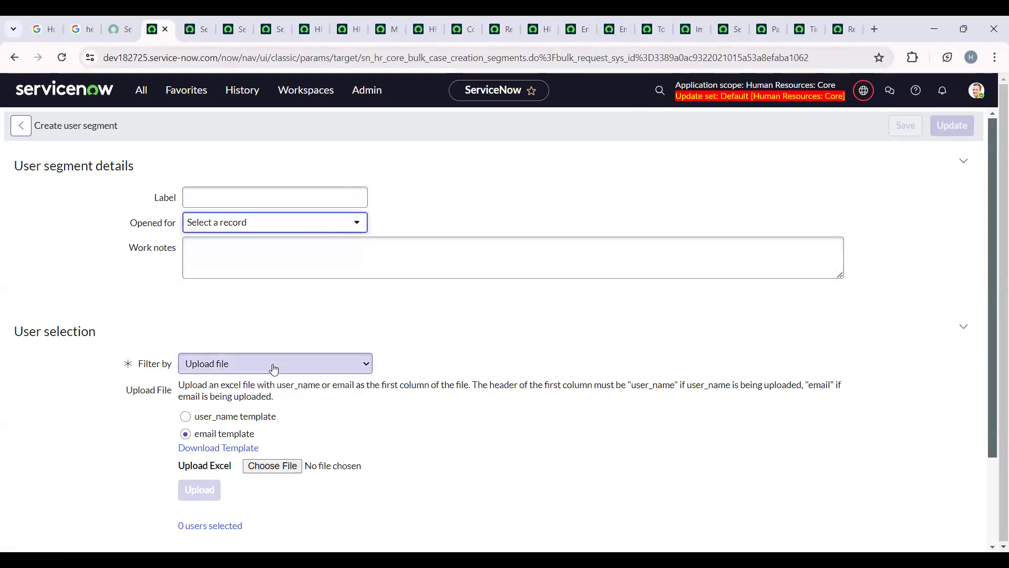
click(270, 364)
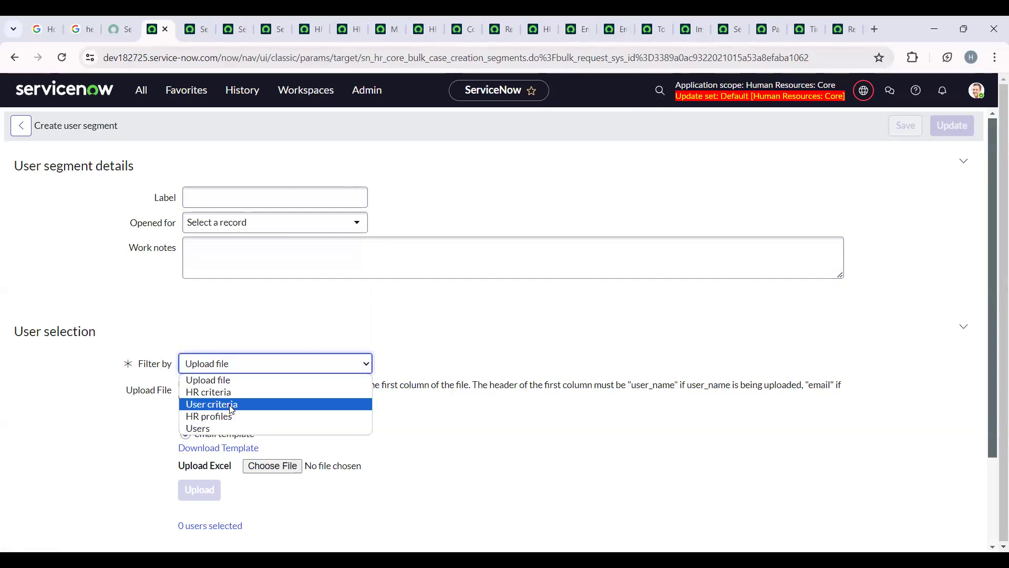
click(325, 405)
click(292, 374)
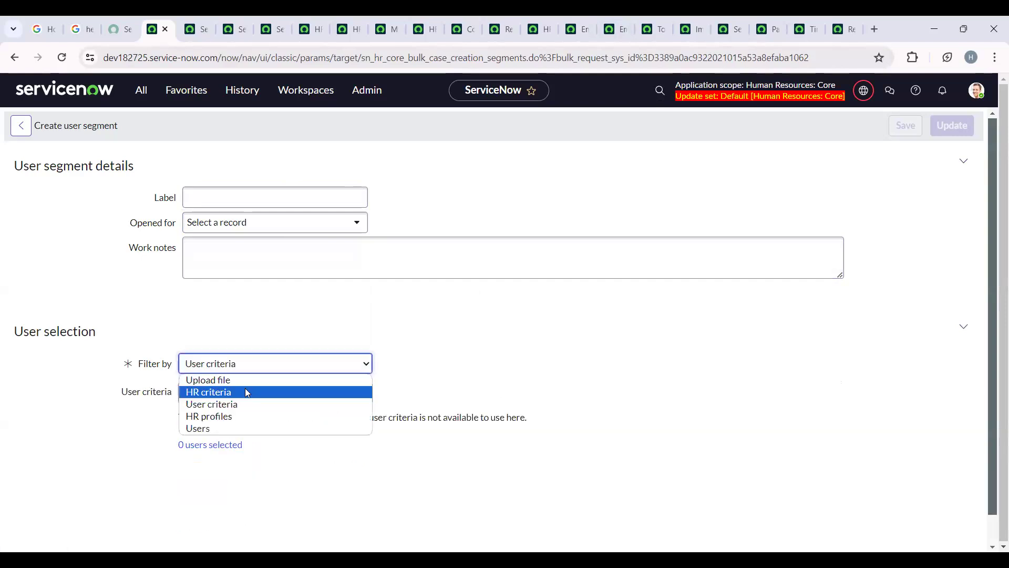
click(245, 388)
click(345, 503)
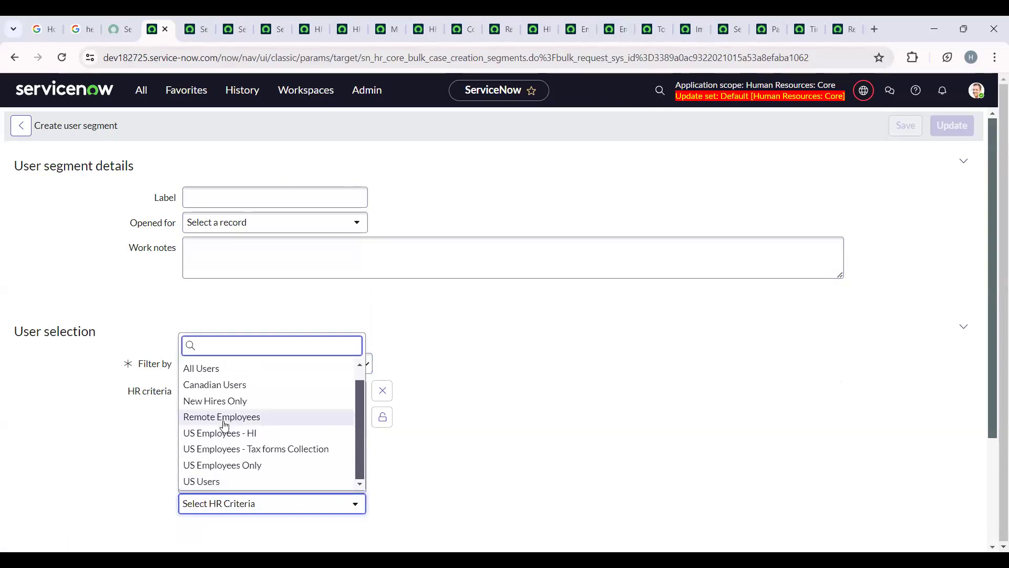
click(232, 480)
click(380, 417)
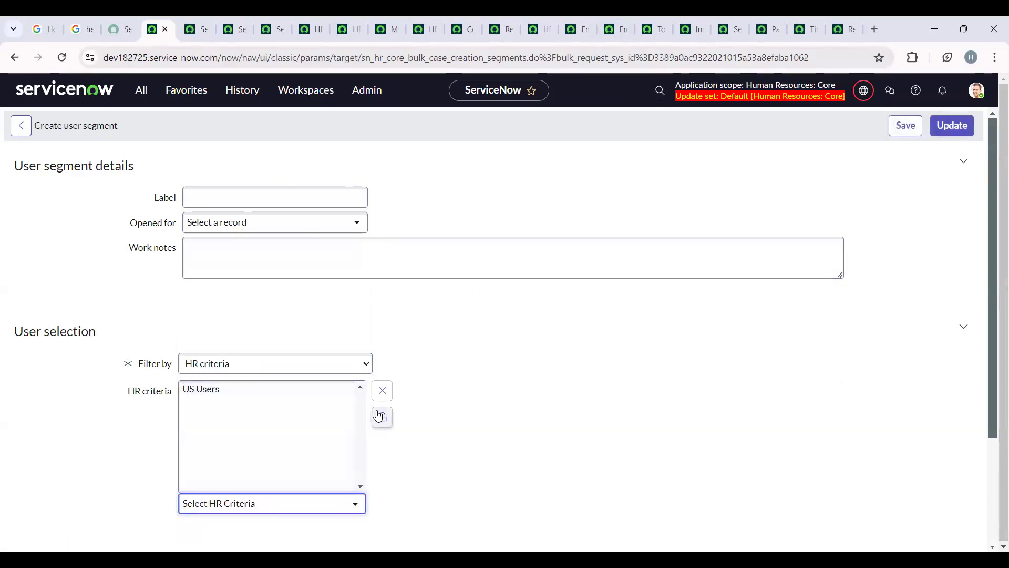
click(952, 126)
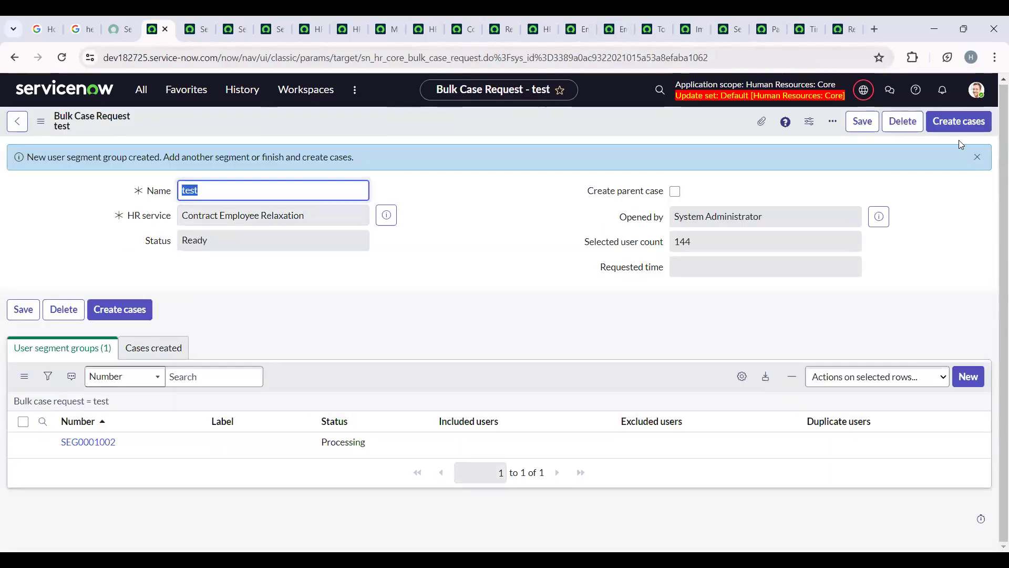
- Create the HR cases for the test bulk case request and confirm the creation
click(116, 314)
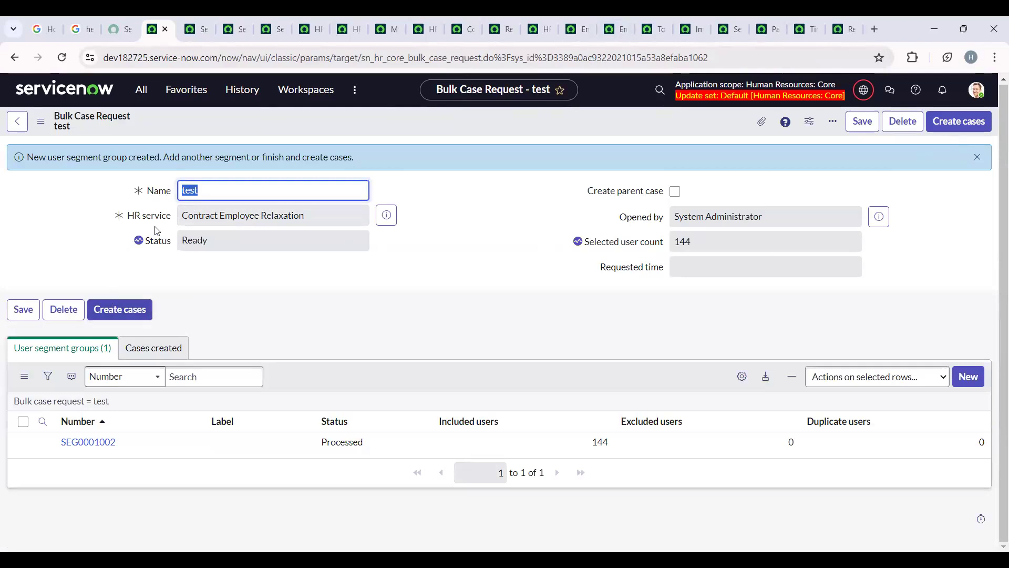
click(112, 309)
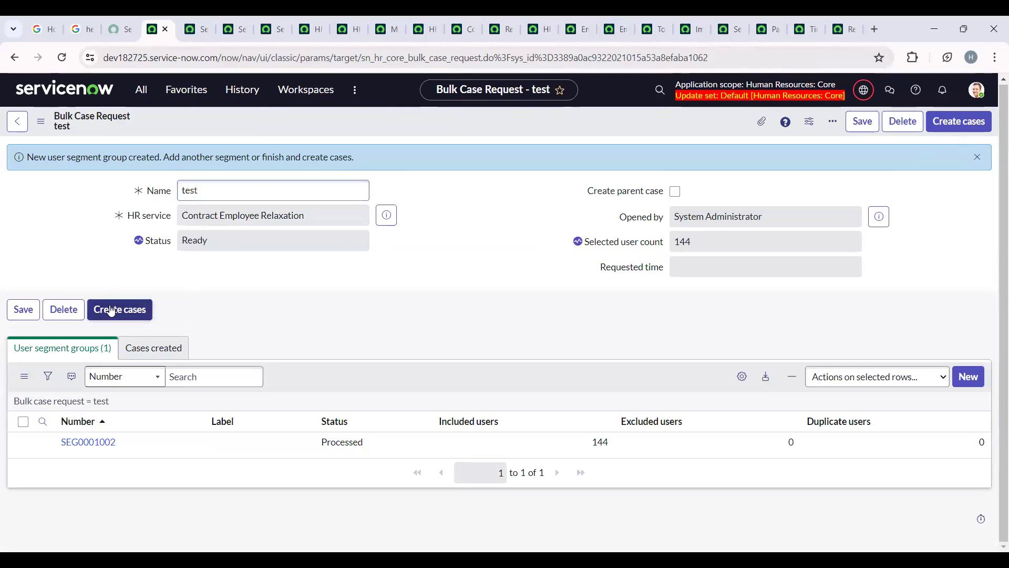
click(648, 195)
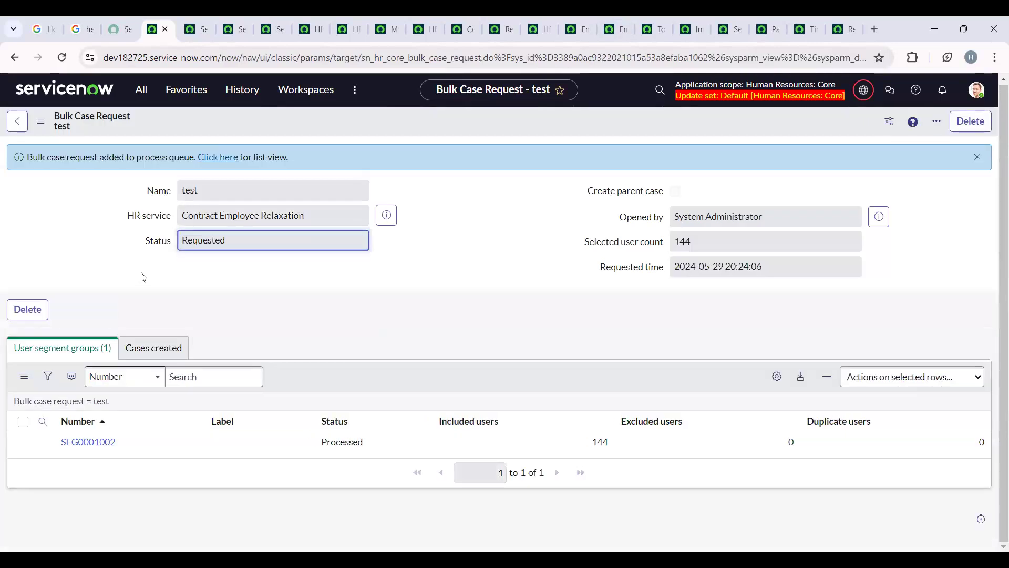
- Check the test request's created cases and its status in the Bulk Case Requests list, and reopen the request
click(162, 340)
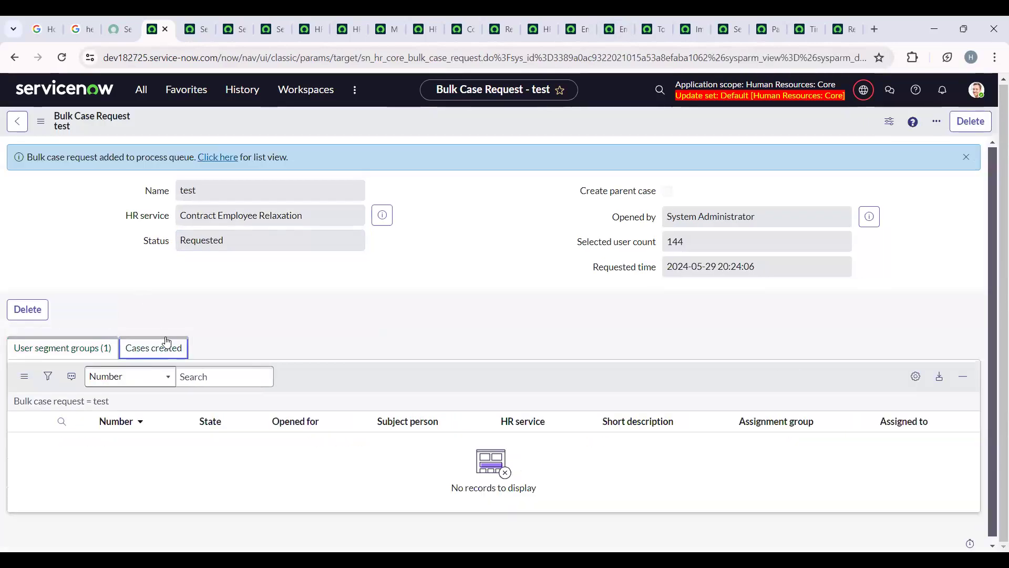
click(217, 159)
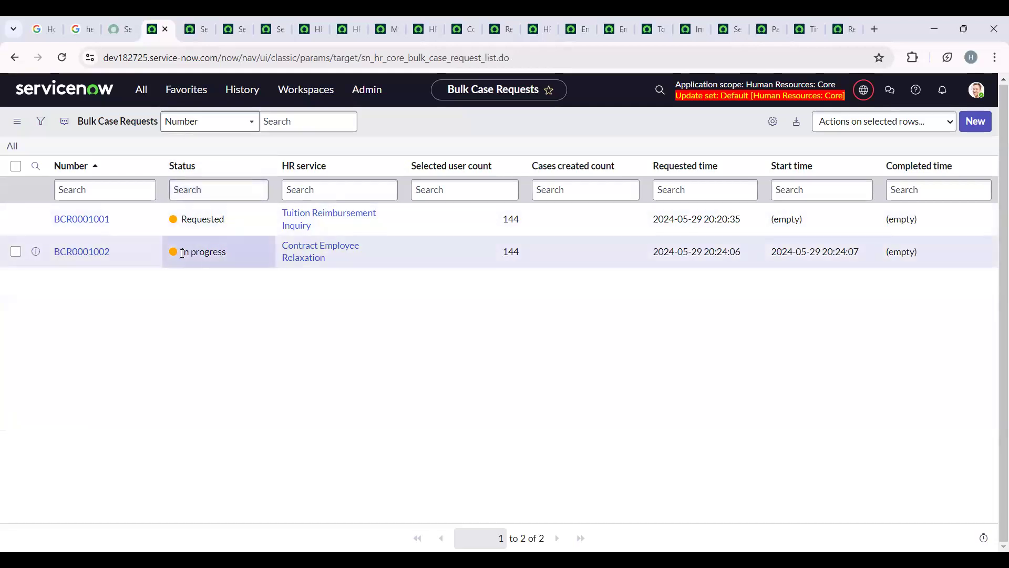
click(72, 252)
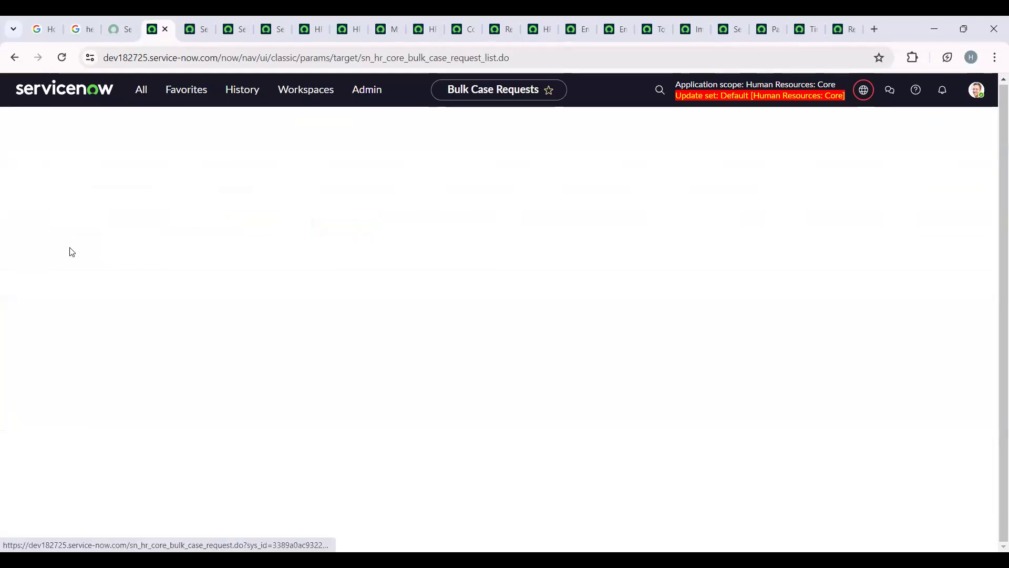
- Review the request's status and the list of created Contract Employee Relaxation cases, including their states and subject persons
scroll(190, 303, down, 5)
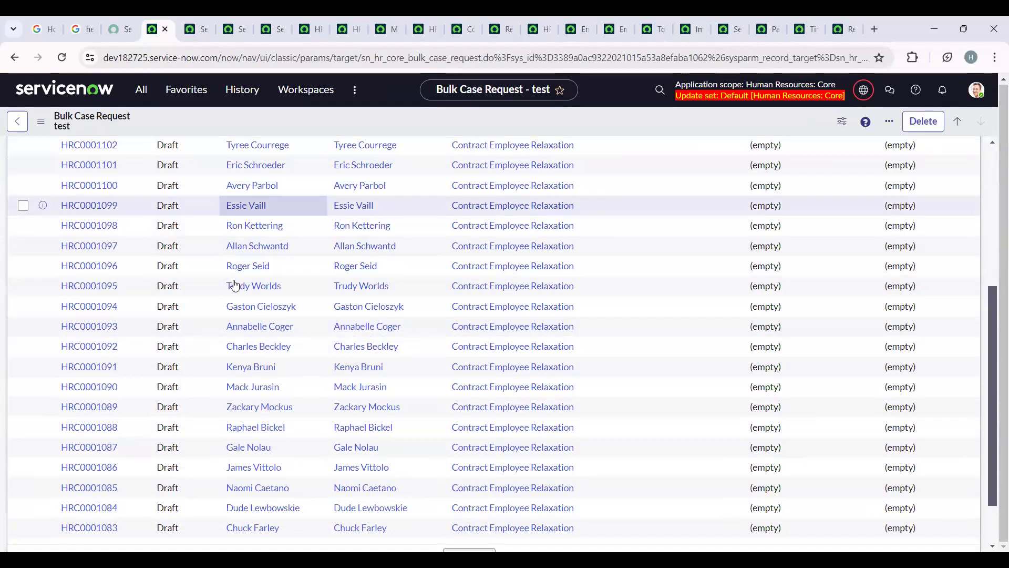
scroll(281, 437, up, 6)
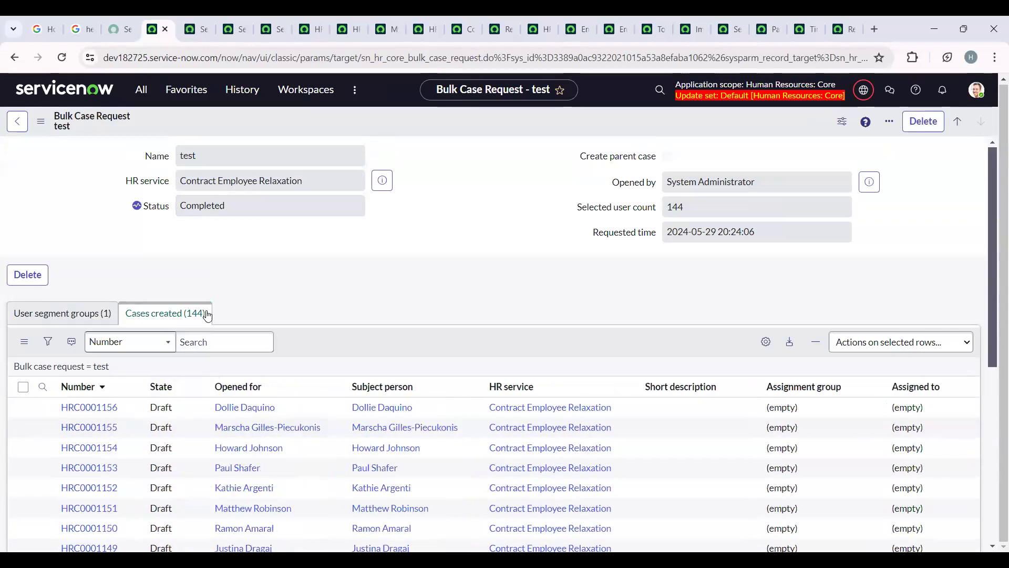
scroll(218, 398, down, 4)
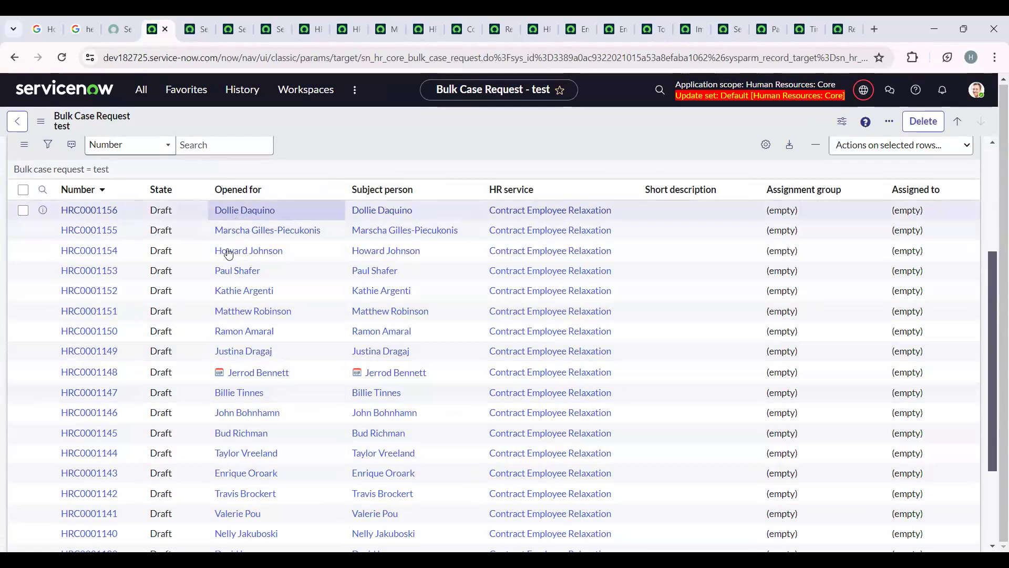
scroll(252, 416, down, 3)
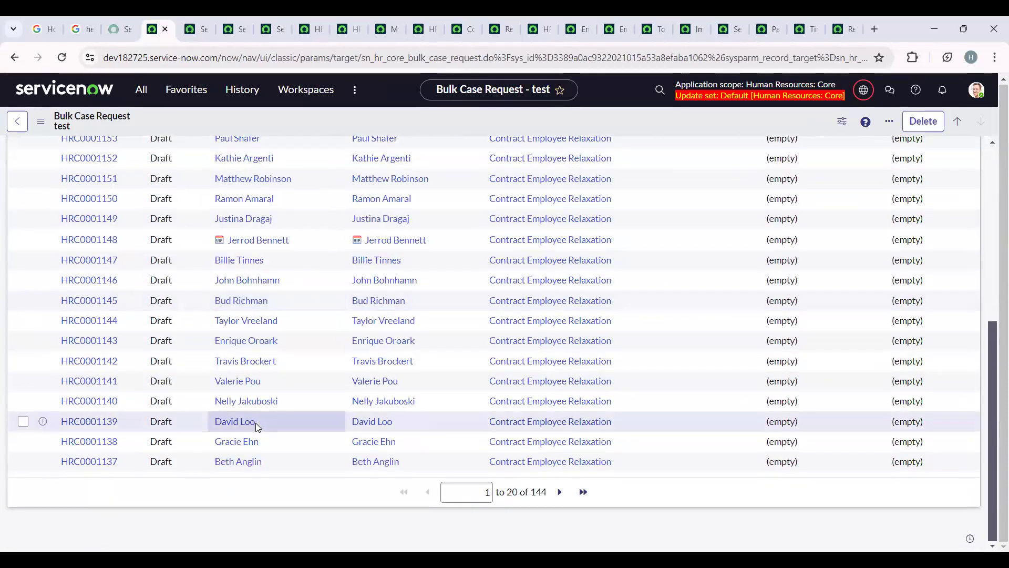
scroll(256, 422, up, 5)
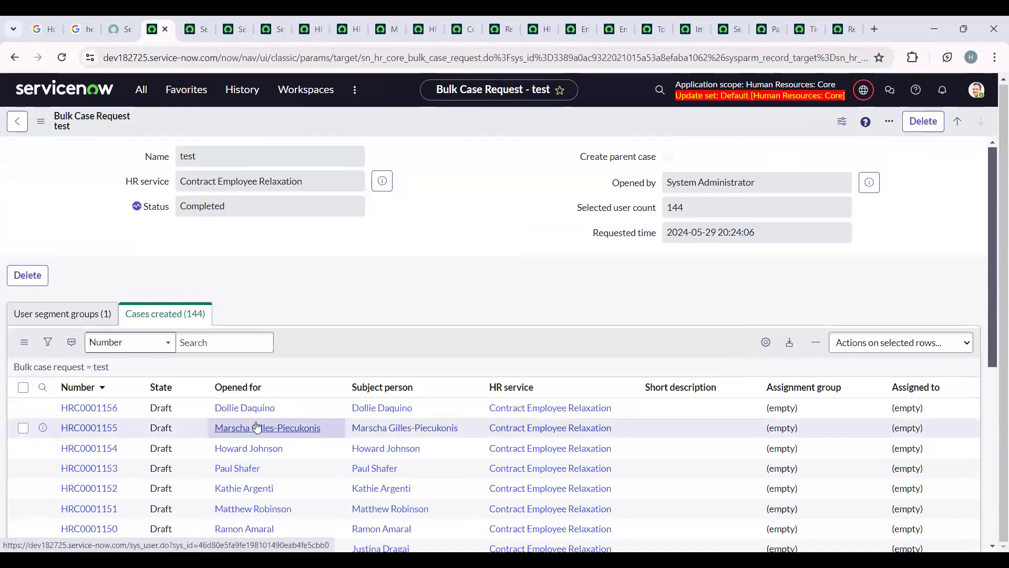
scroll(369, 235, down, 2)
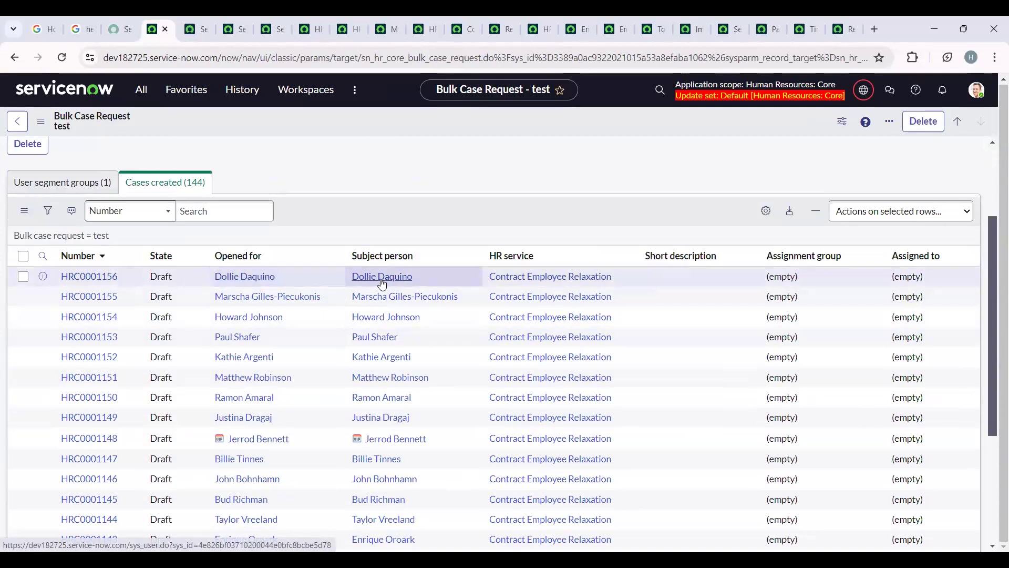
scroll(406, 283, up, 2)
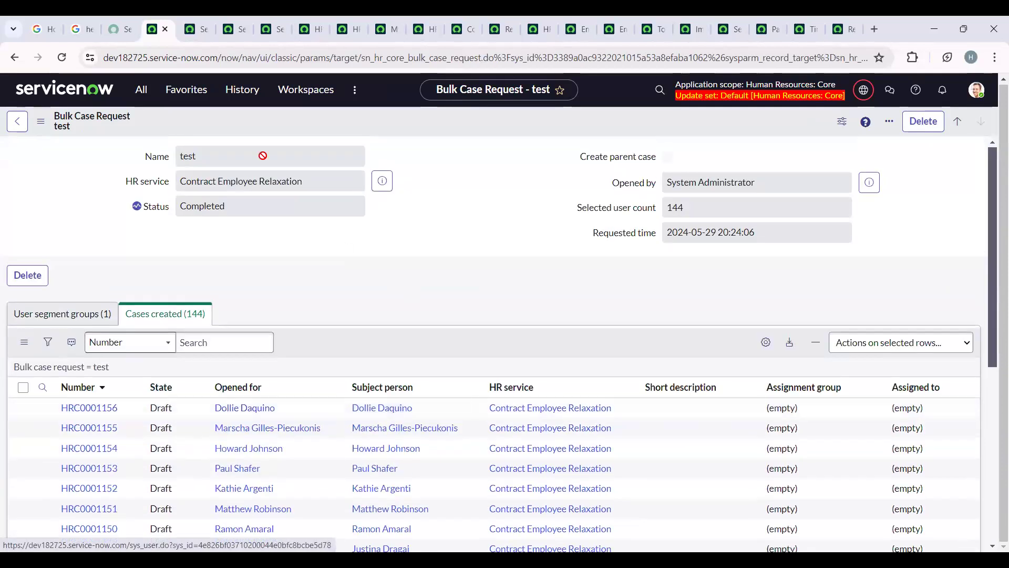
- Compare with the Server Developer Appraisal request in its browser tab, and return to the Bulk Case Requests list
click(205, 16)
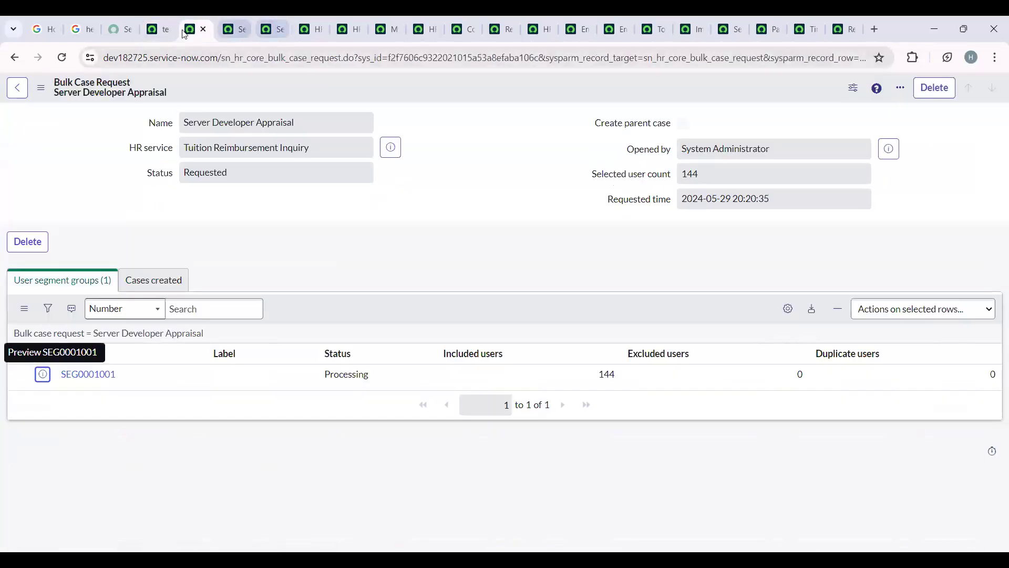
click(162, 16)
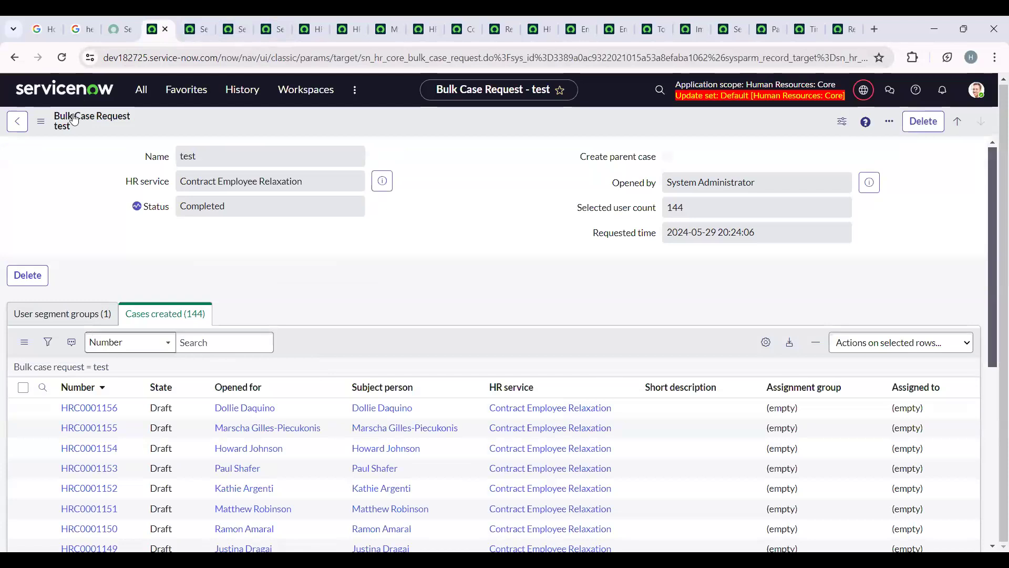
click(141, 89)
click(114, 258)
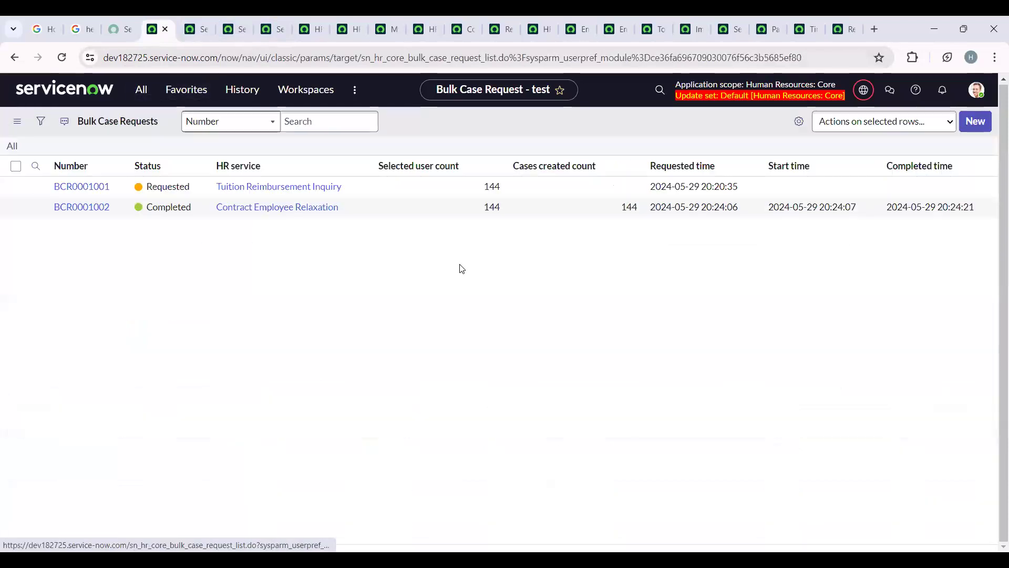
- Create a bulk case request named test2 for the Contract Employee Relaxation HR service and display its user segment groups
click(975, 121)
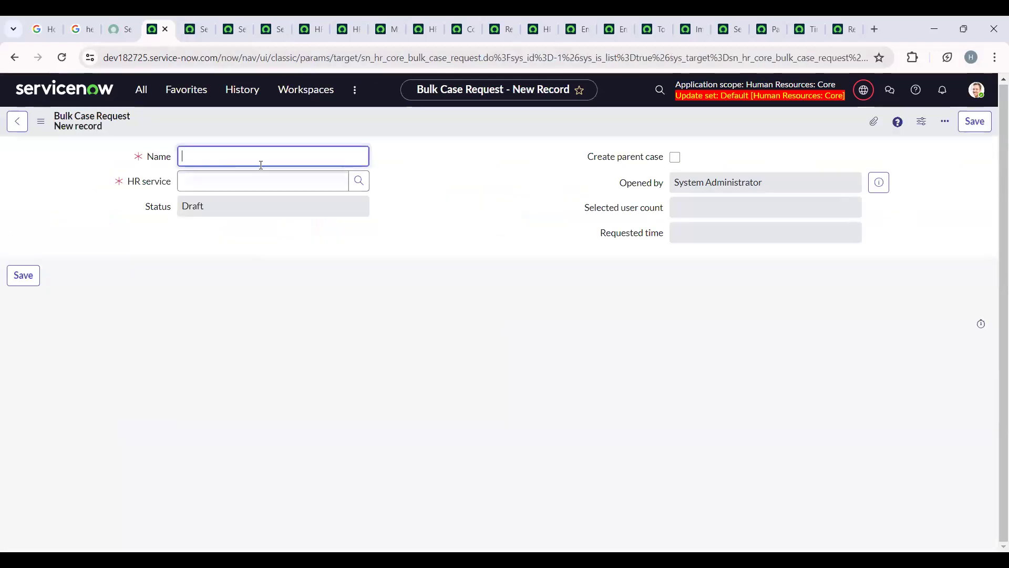
click(354, 185)
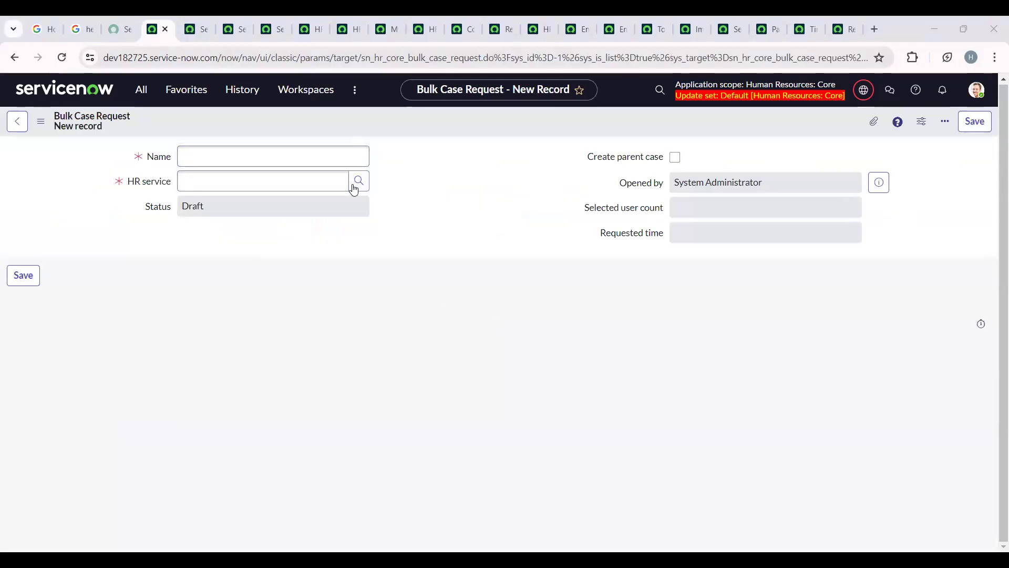
click(211, 152)
text(test2)
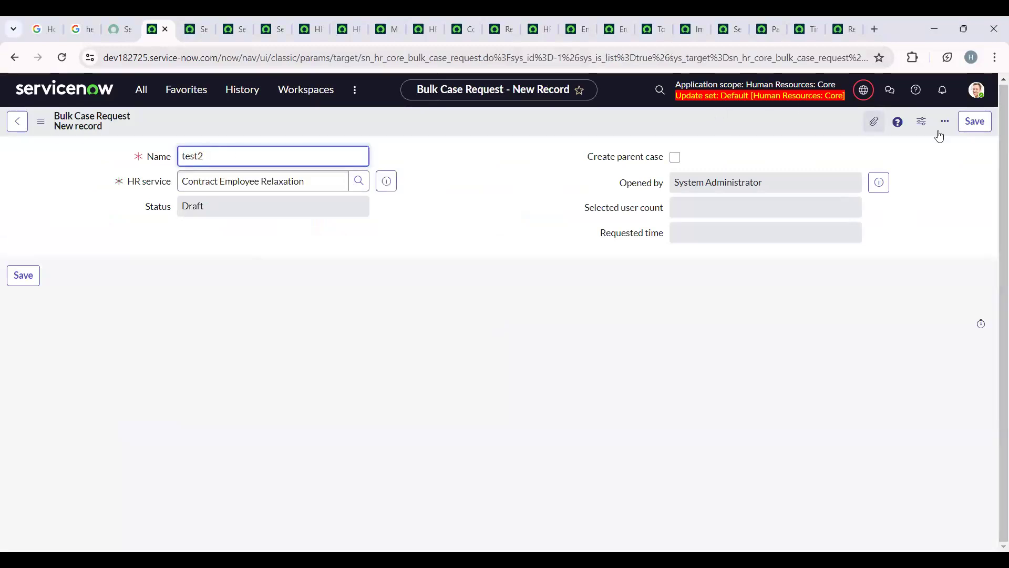
click(975, 121)
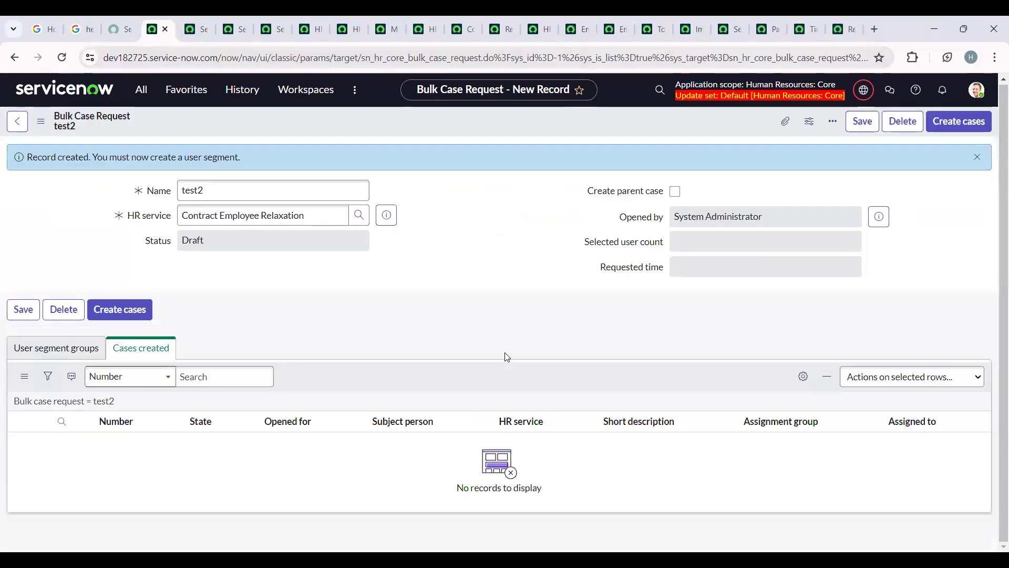
click(76, 349)
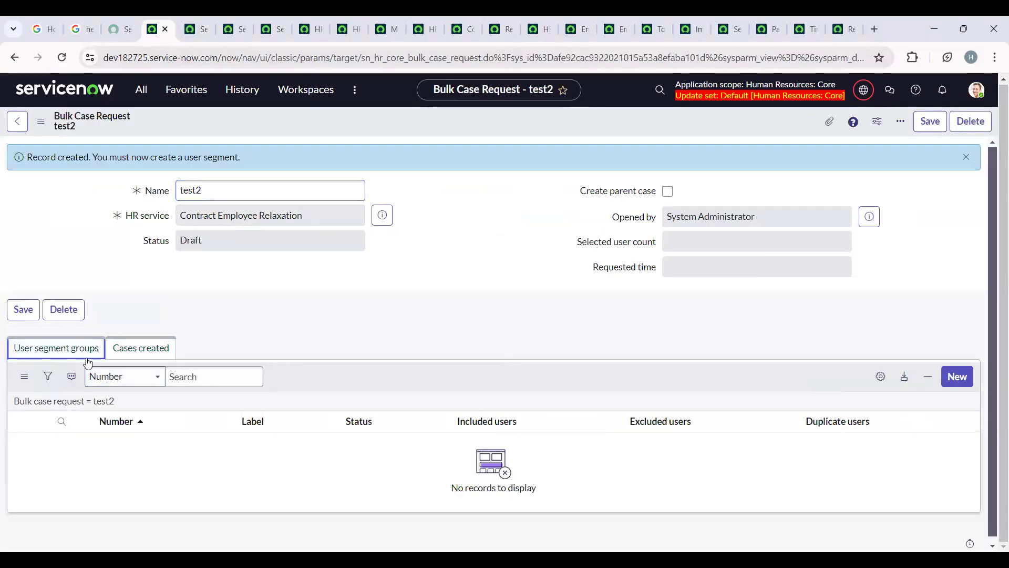
- Start a new user segment for the test2 request, labelled Test and opened for System Administrator
click(951, 383)
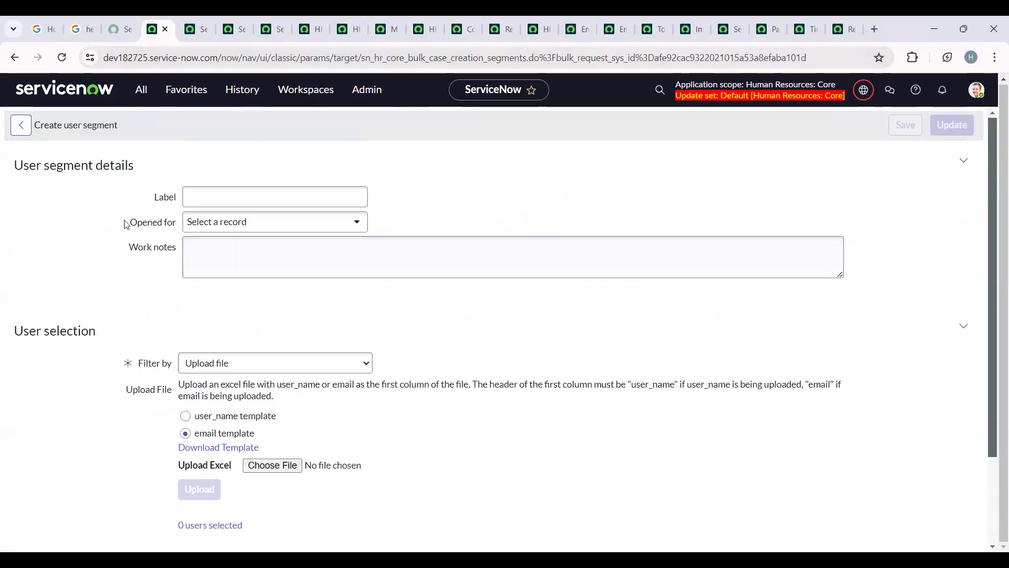
click(266, 226)
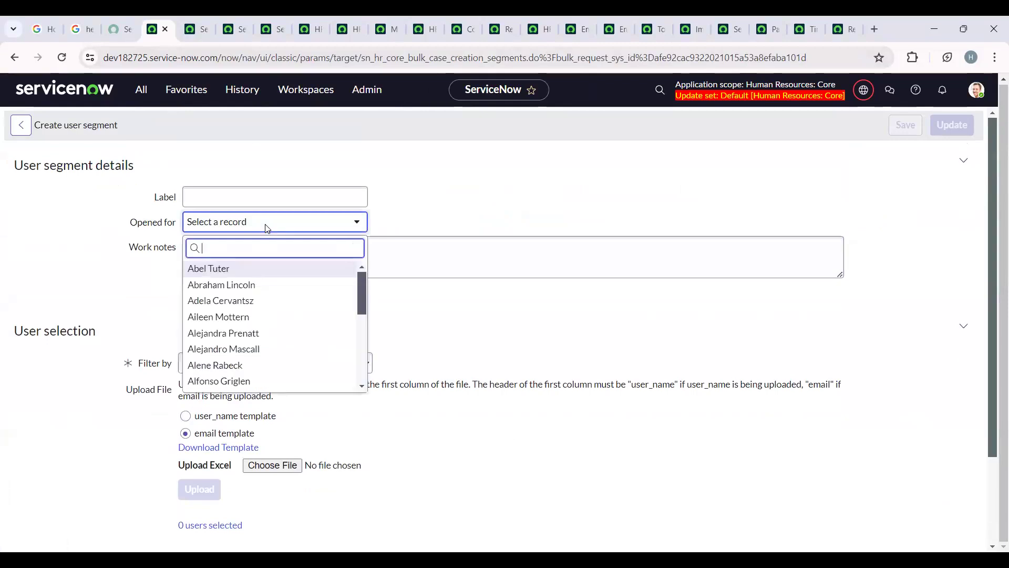
text(system)
click(263, 268)
click(194, 199)
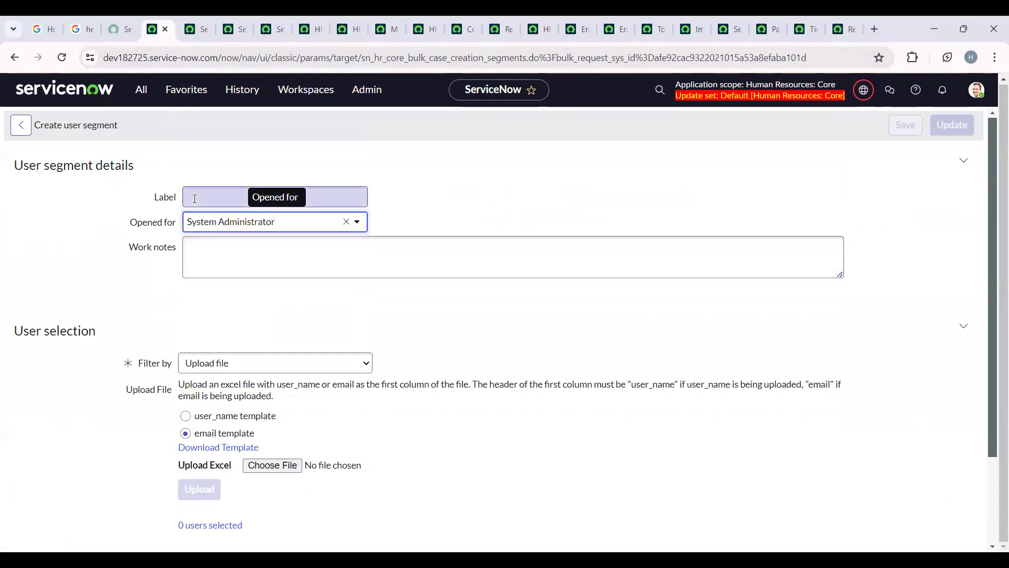
text(Test)
key(BackSpace)
key(BackSpace)
text(st)
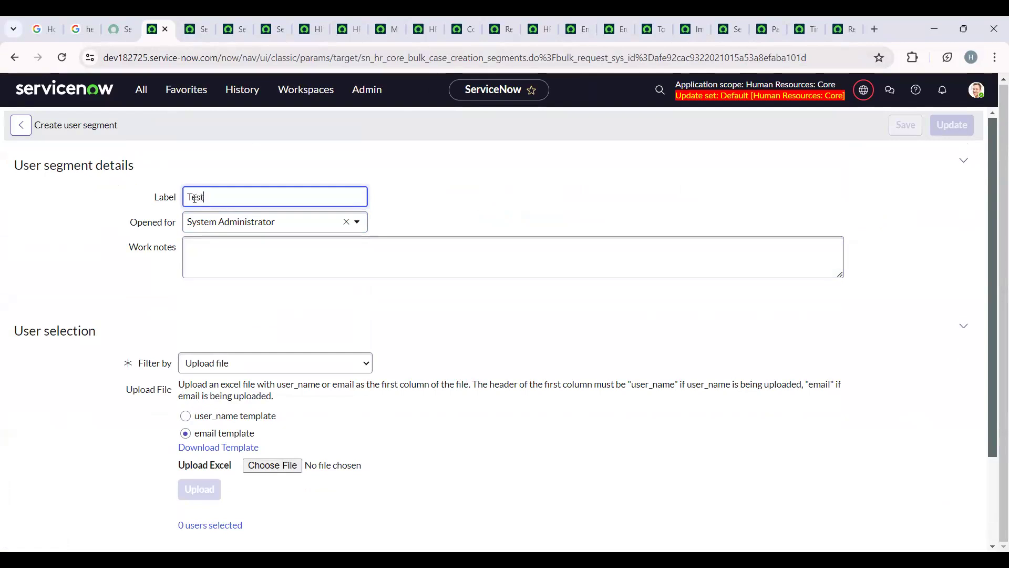
- Filter the segment's users by the HR criteria US Users and add the segment to the bulk case request
click(262, 372)
click(254, 389)
click(231, 505)
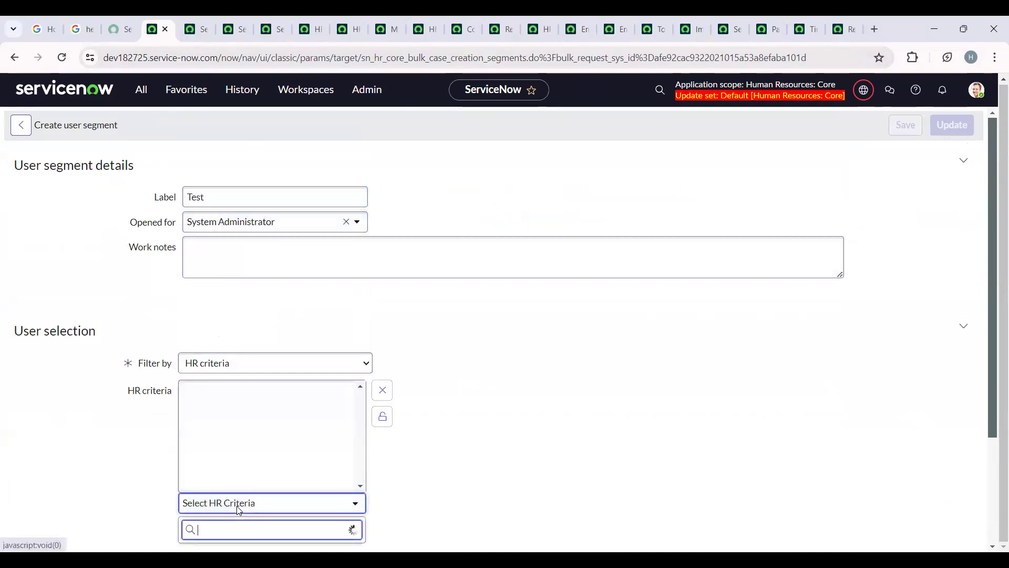
scroll(226, 459, down, 1)
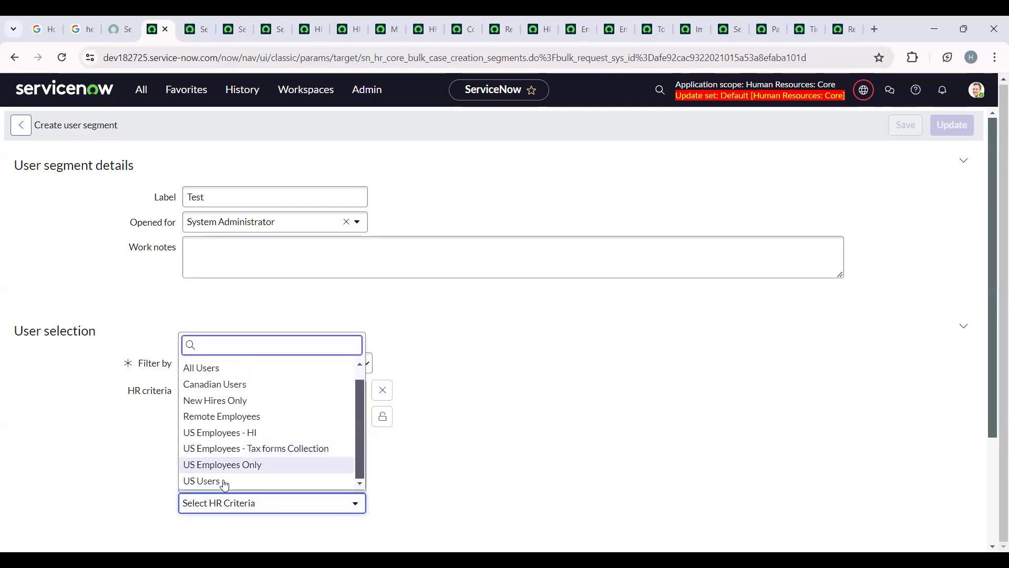
click(223, 480)
click(382, 416)
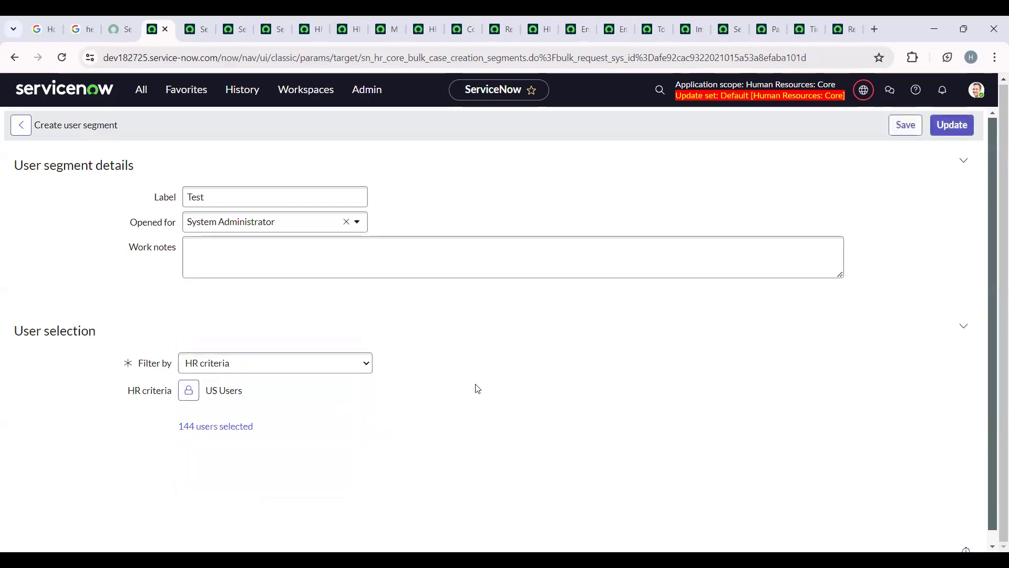
click(951, 125)
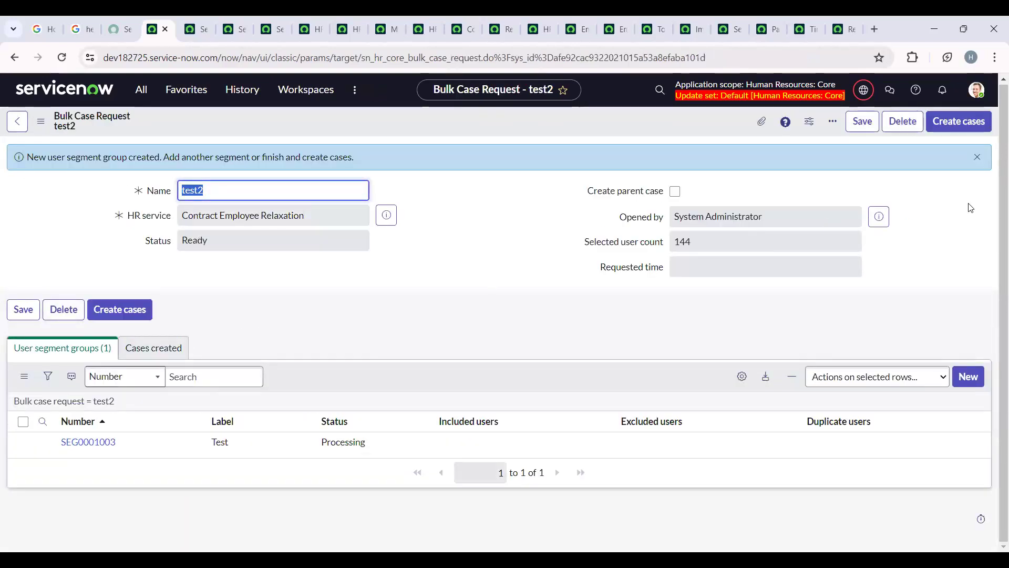
- Generate the HR cases for the test2 request and display its list of created cases
click(962, 124)
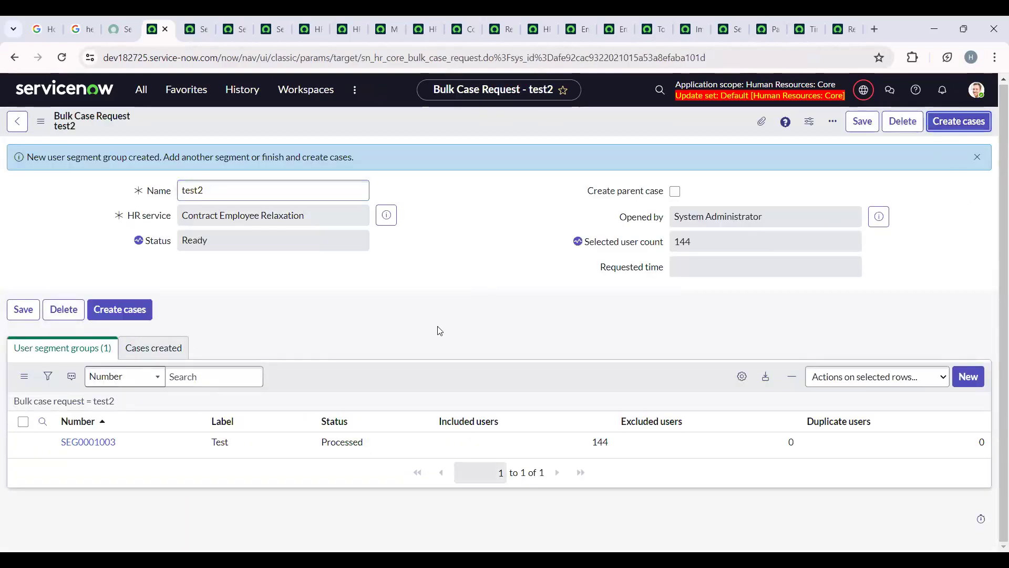
click(651, 194)
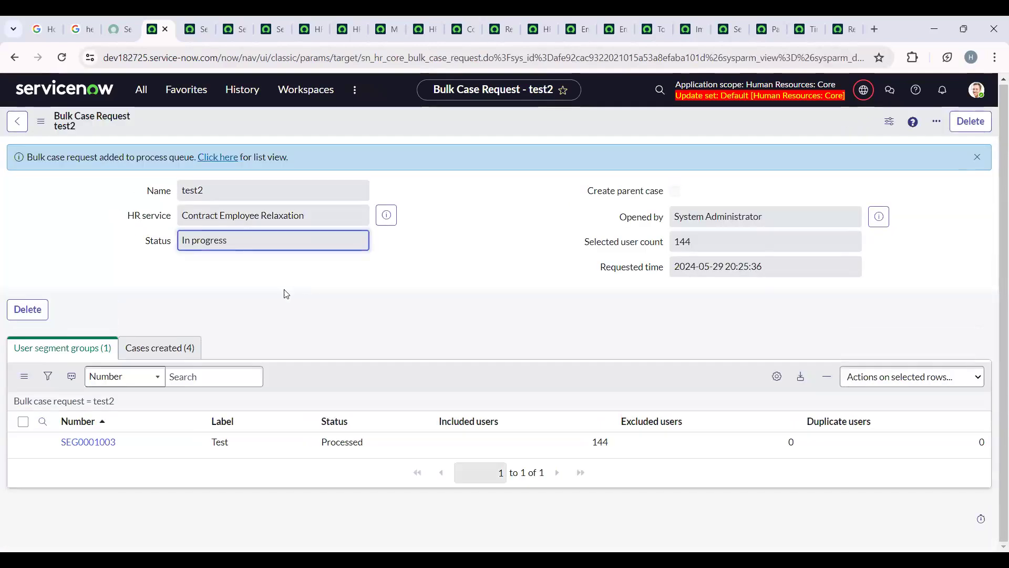
click(159, 350)
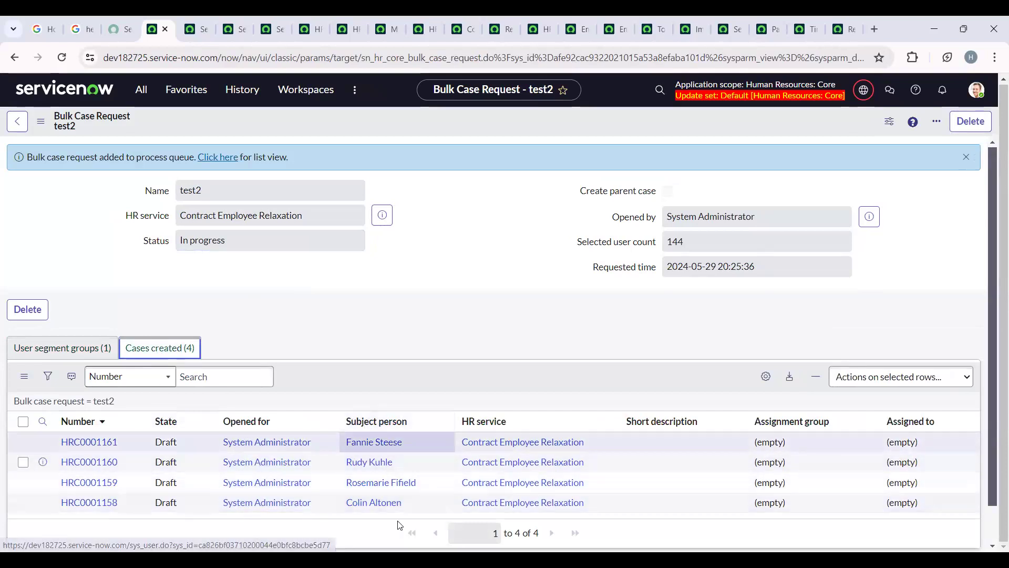
- Refresh the list of cases created by test2 and review the cases and the request's status
click(94, 401)
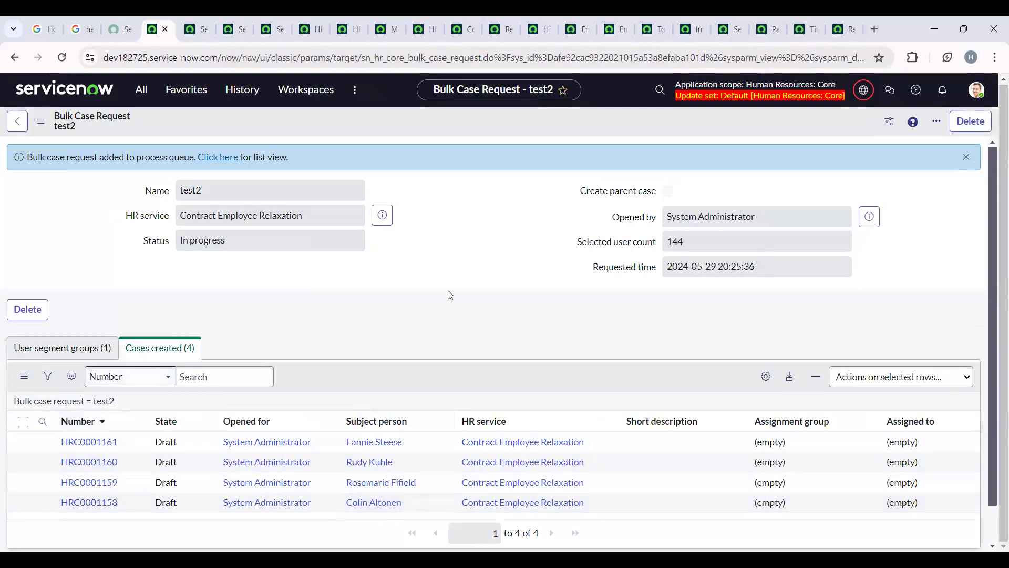
scroll(386, 215, down, 4)
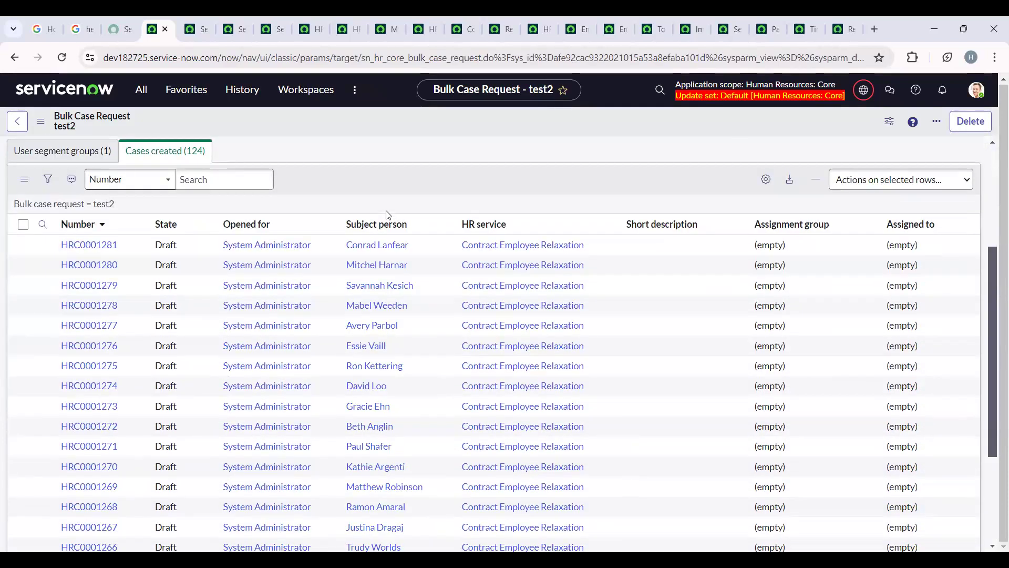
scroll(230, 330, down, 4)
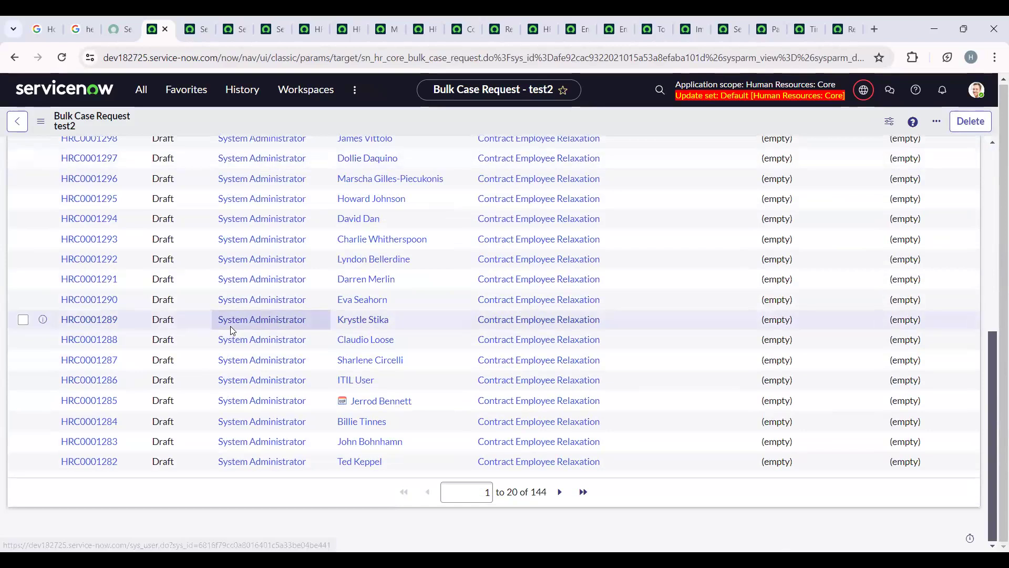
scroll(230, 330, up, 6)
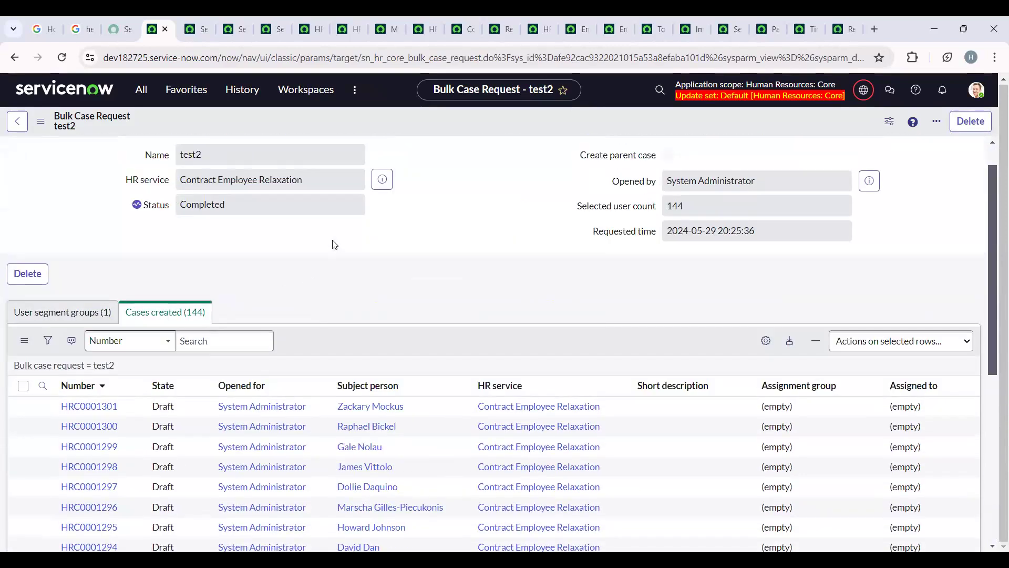
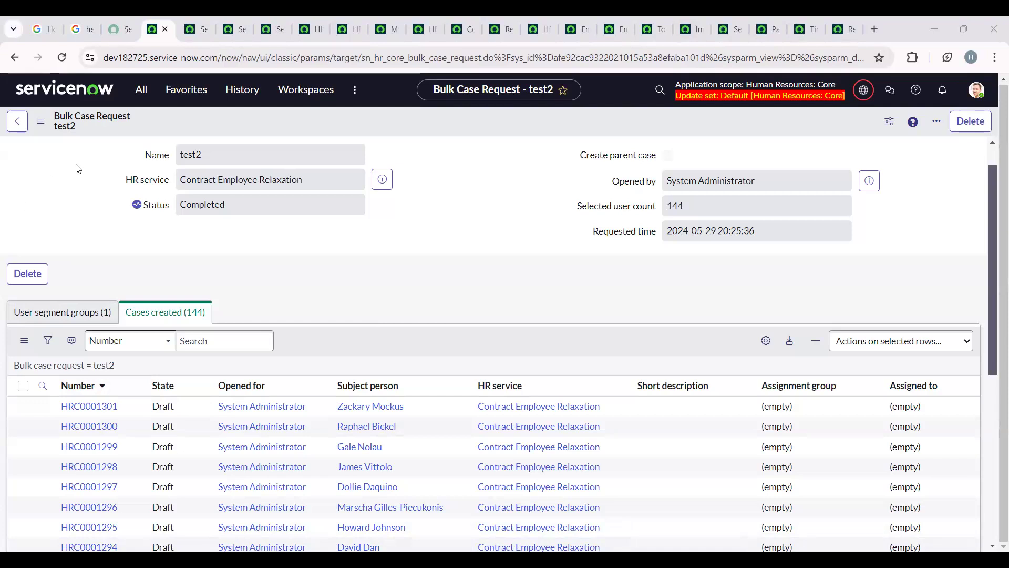
click(252, 180)
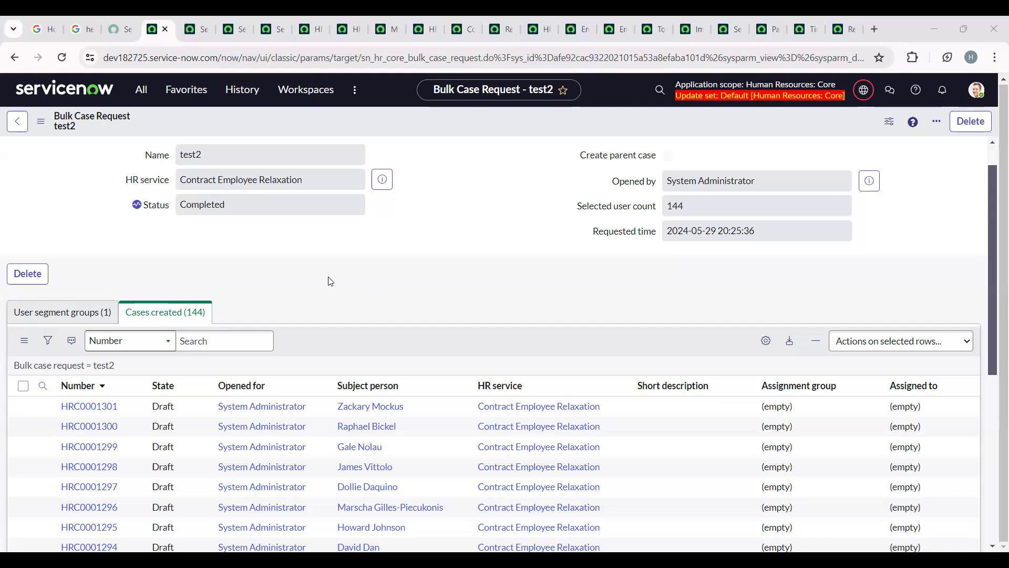
click(288, 271)
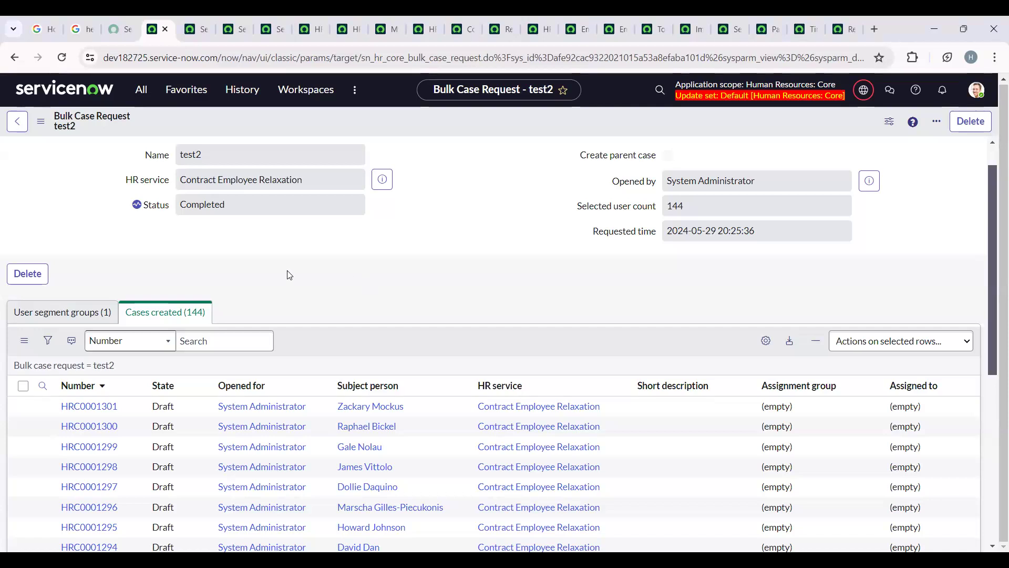
click(138, 100)
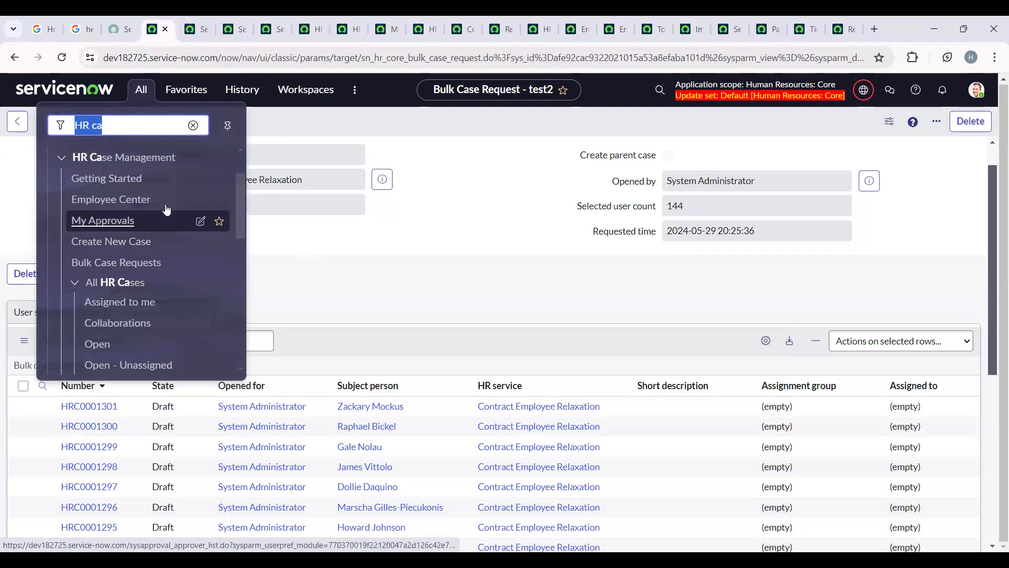
- Switch to the Contract Employee Relaxation HR service record and look up the choices for its Template field
click(418, 16)
click(386, 16)
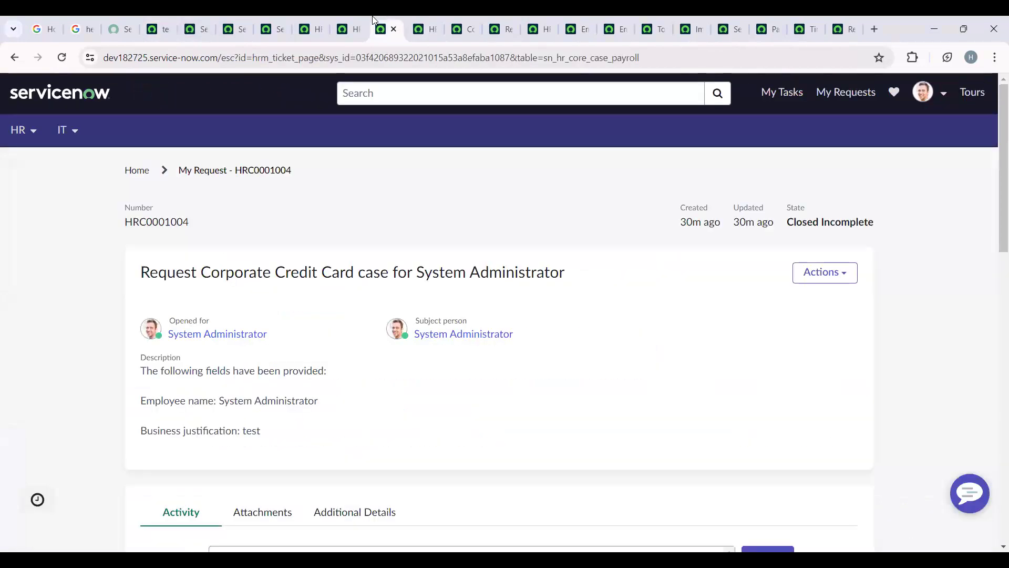
click(348, 16)
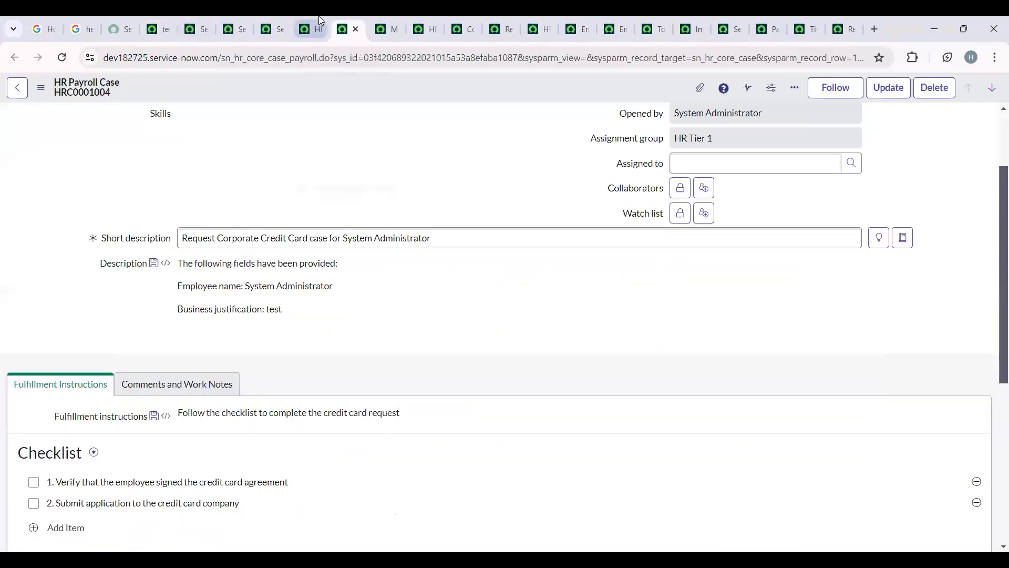
click(319, 20)
click(464, 20)
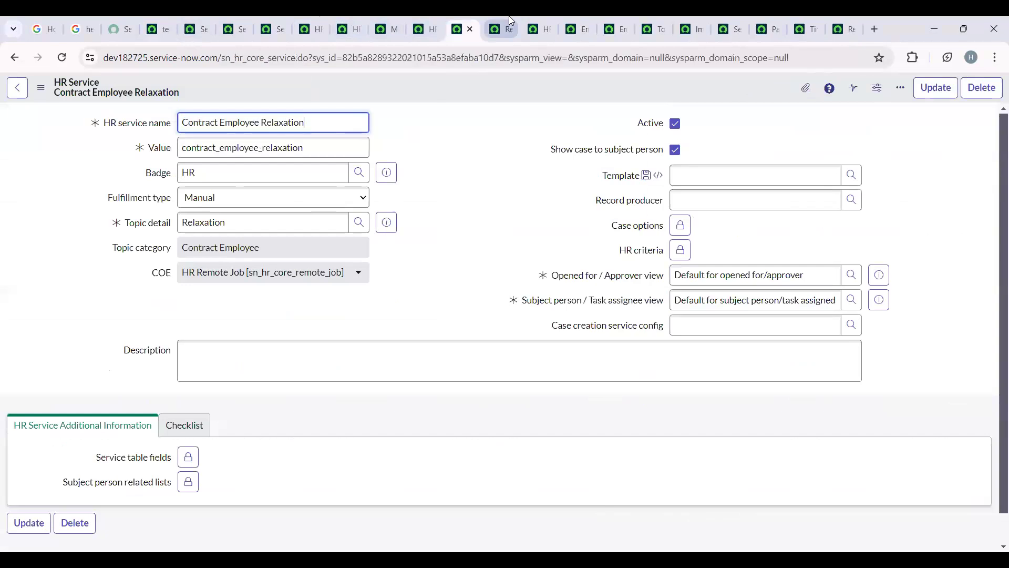
click(861, 179)
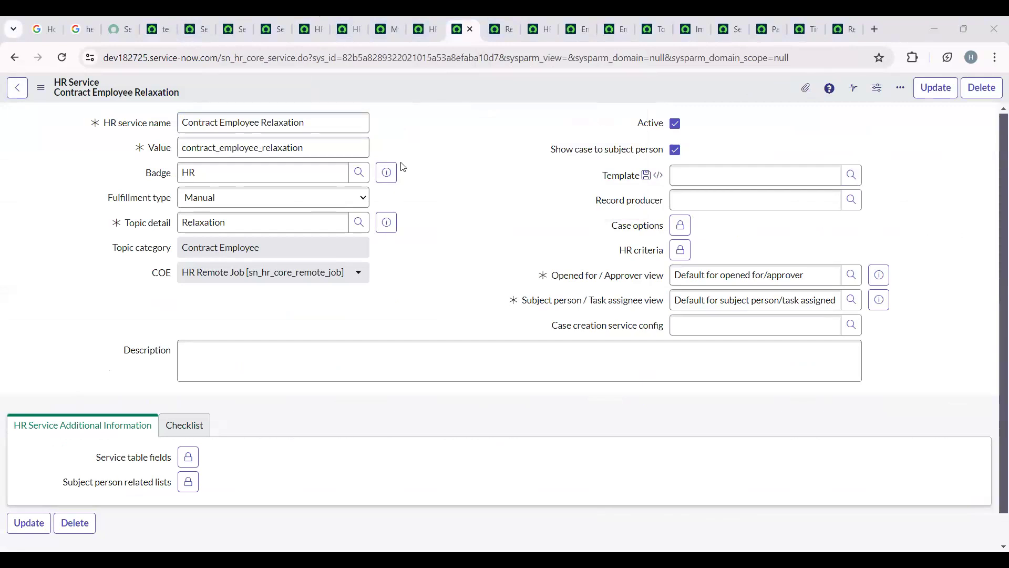
click(851, 175)
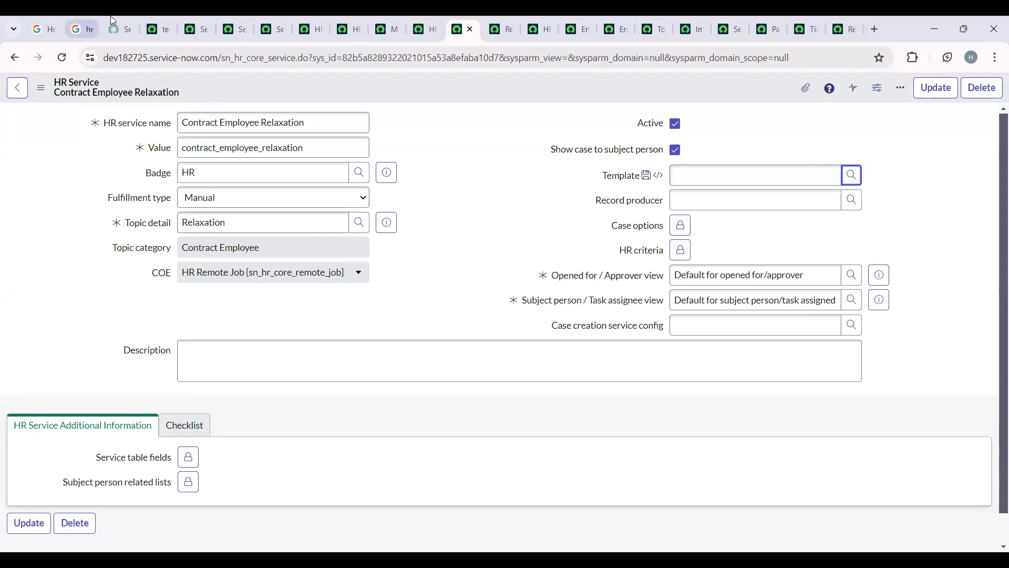
- Return to the test2 bulk case request, filter the navigator by HR and open the HR Templates list in a new browser tab
click(154, 26)
click(141, 90)
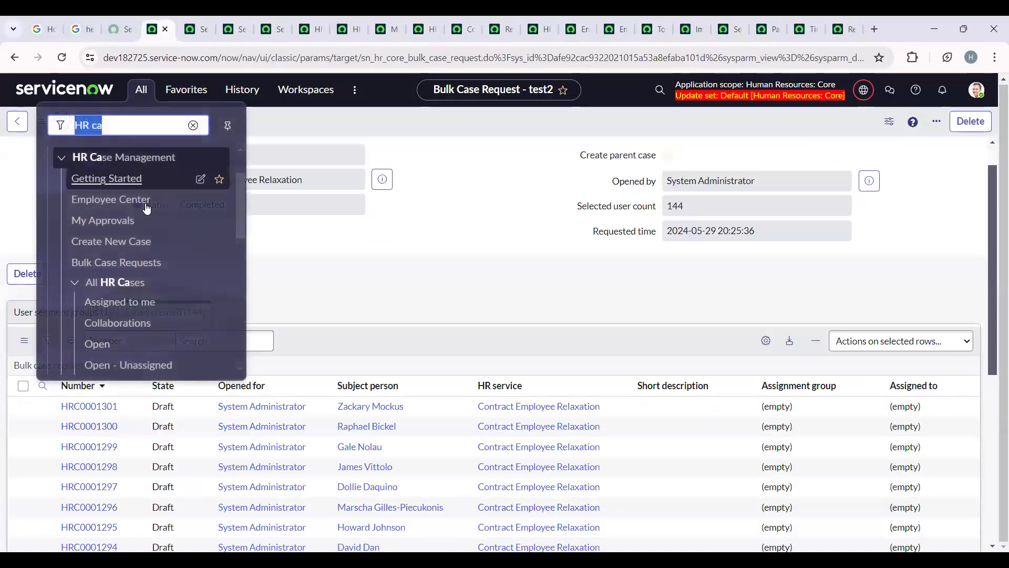
click(171, 126)
key(BackSpace)
key(BackSpace)
key(BackSpace)
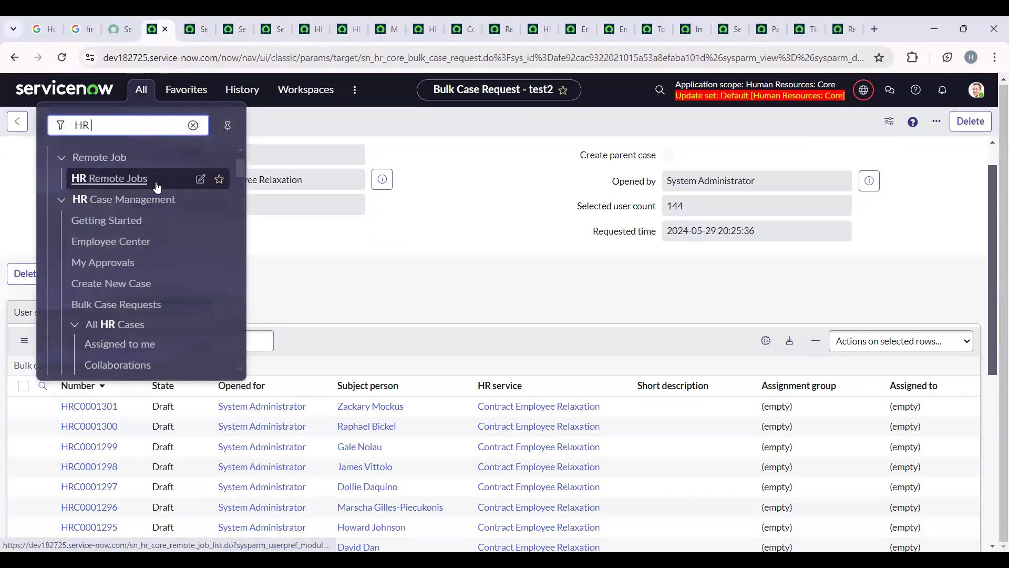
scroll(156, 188, down, 2)
scroll(156, 188, down, 7)
scroll(156, 191, up, 3)
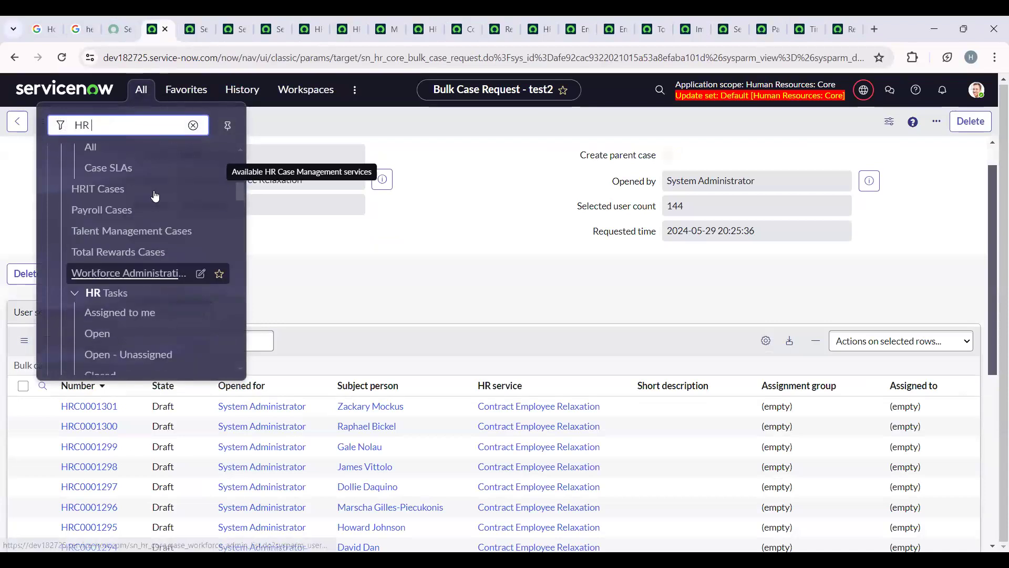
scroll(155, 196, down, 3)
scroll(155, 196, down, 7)
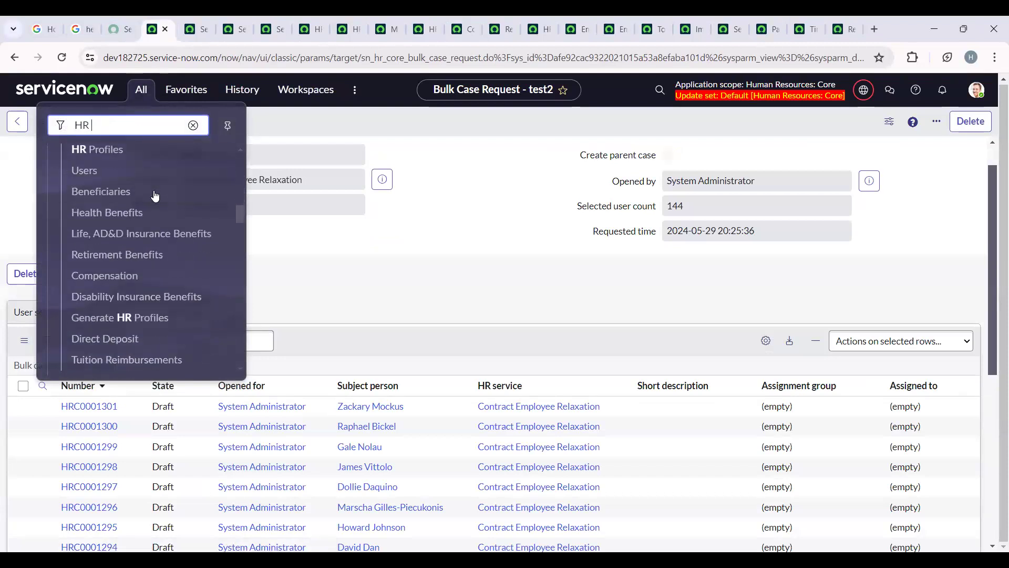
scroll(155, 195, down, 5)
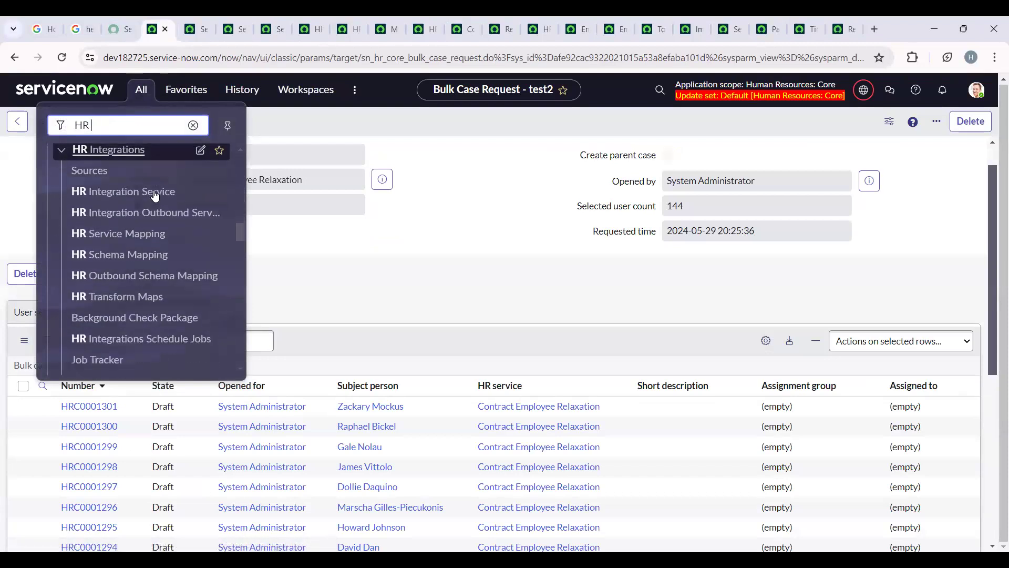
scroll(155, 196, down, 12)
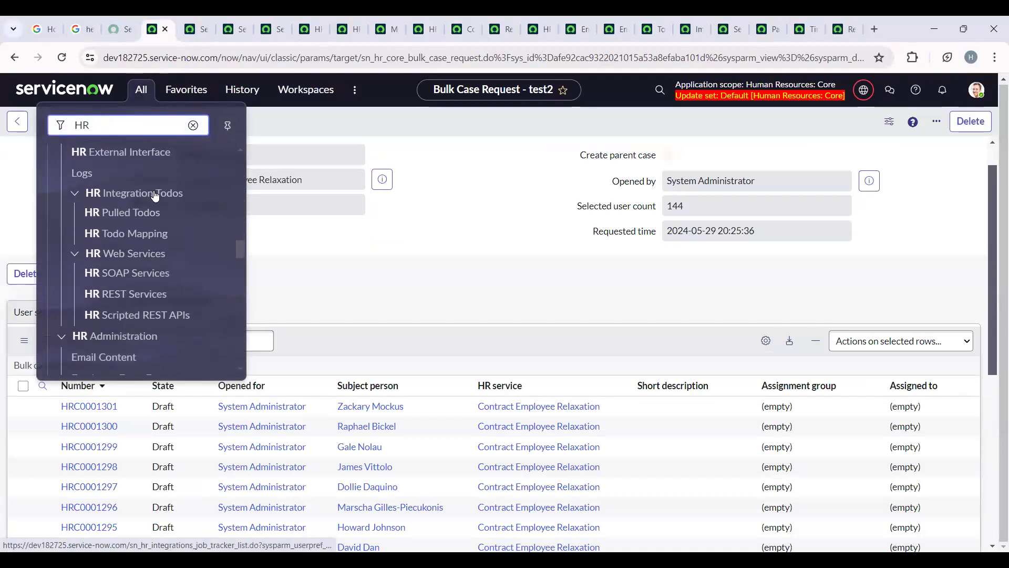
scroll(155, 196, down, 5)
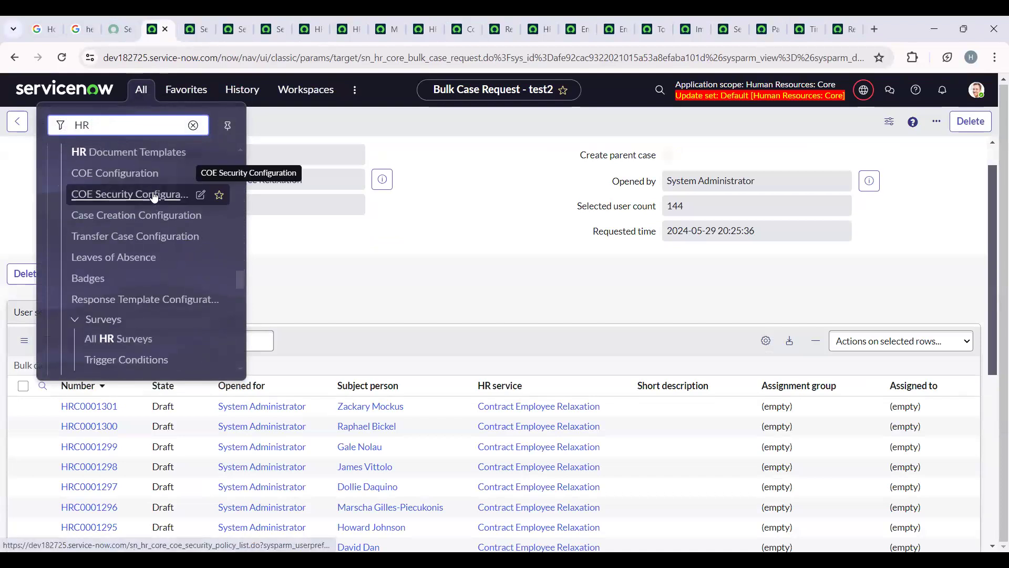
scroll(154, 197, down, 5)
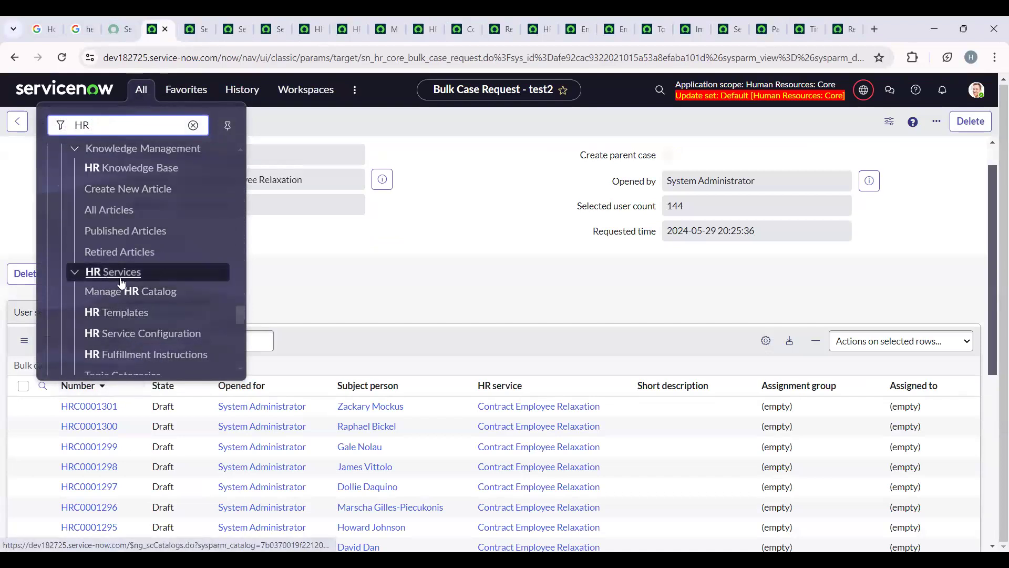
right_click(136, 319)
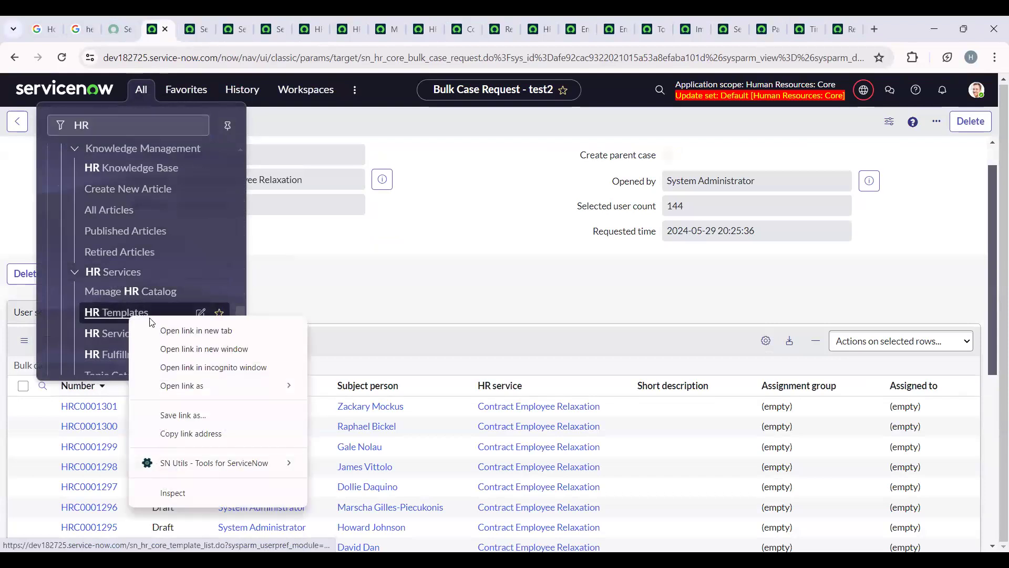
click(158, 330)
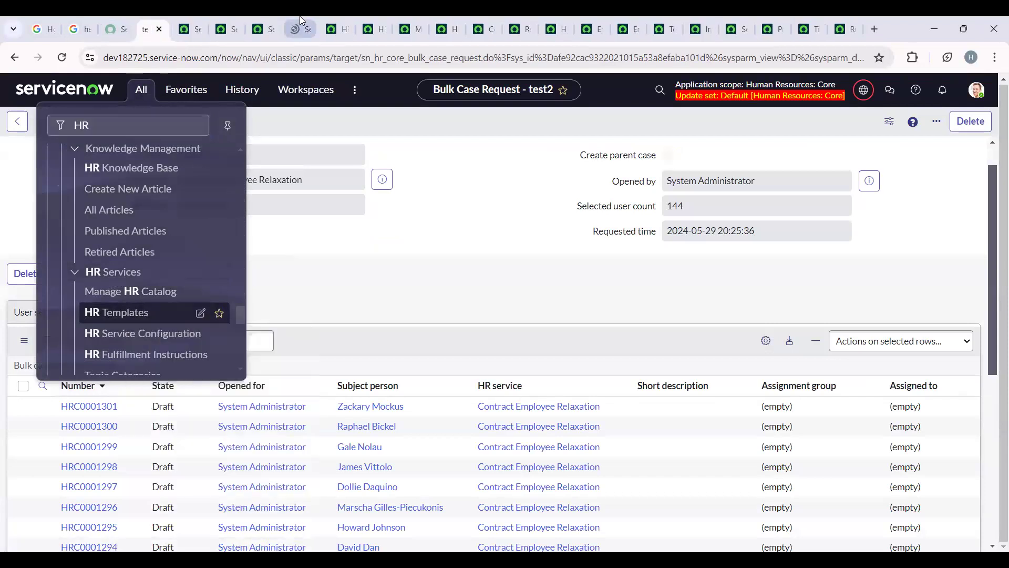
click(292, 29)
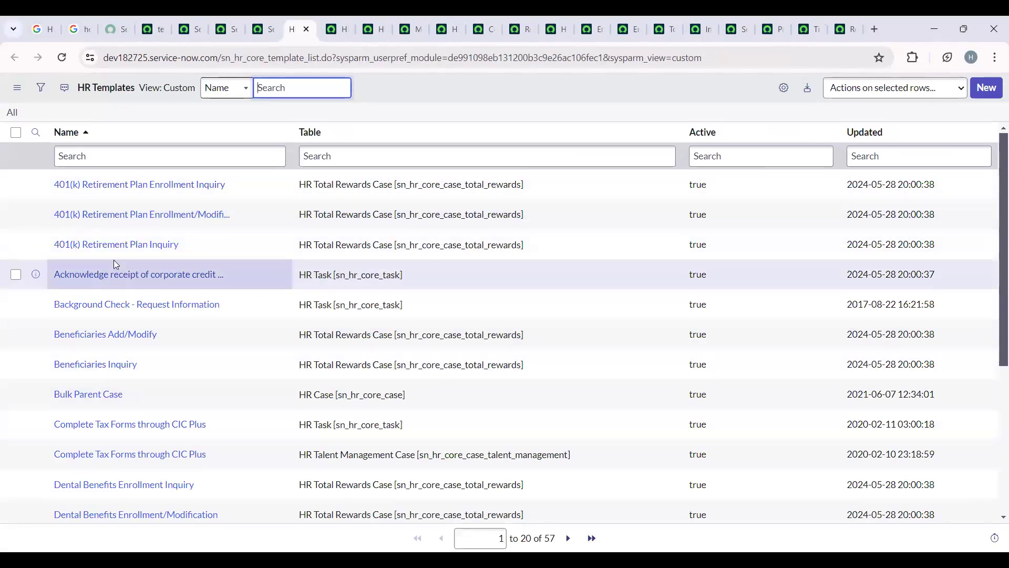
- Start a new HR template named Contract Employee relaxation for the table HR Remote Job [sn_hr_core_remote_job]
scroll(116, 264, down, 5)
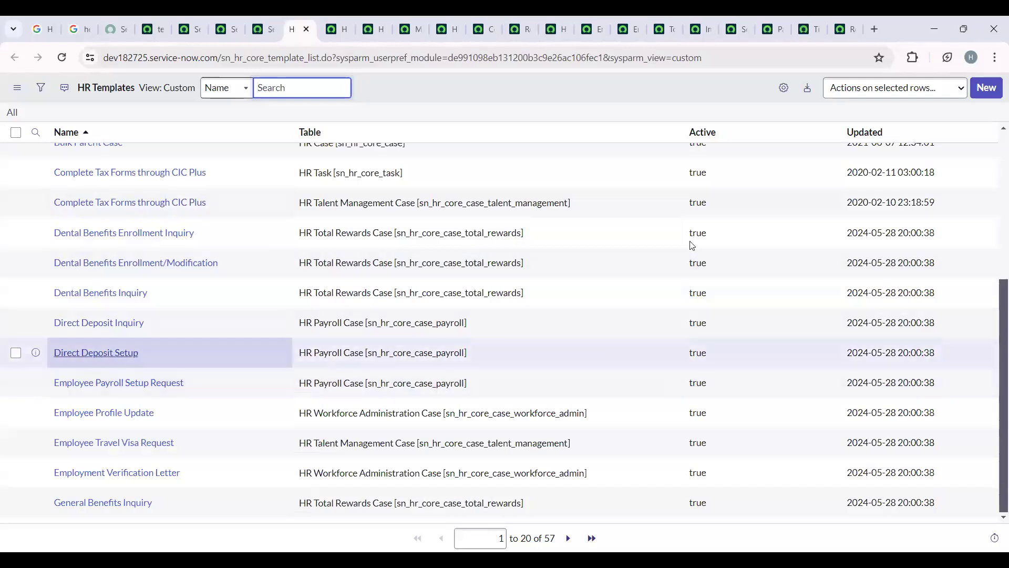
click(987, 88)
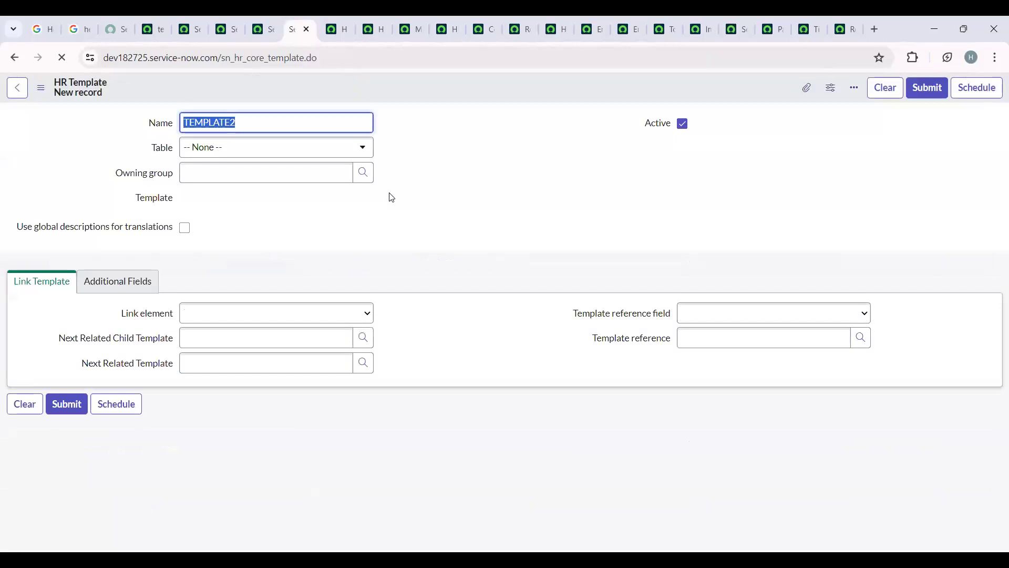
key(BackSpace)
text(Contract Employee relaxation)
click(263, 146)
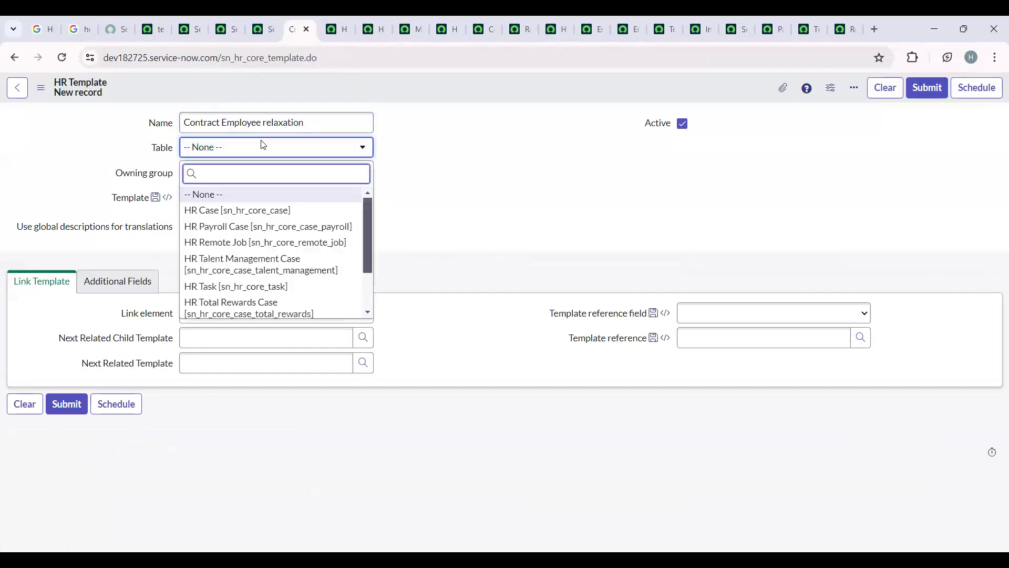
click(279, 242)
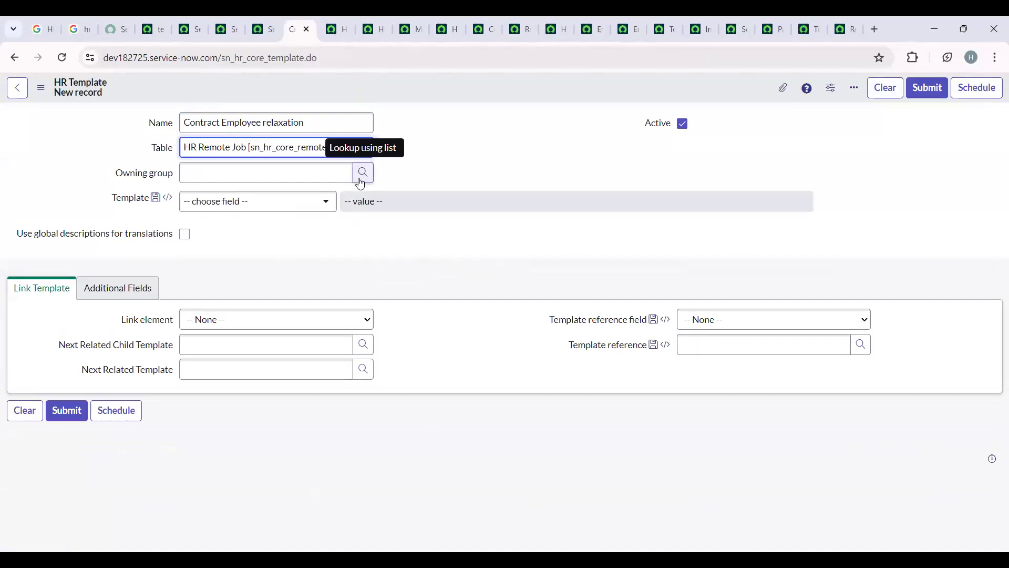
- Add Assignment group to the new template's field values and set it to HR Tier 2
click(330, 201)
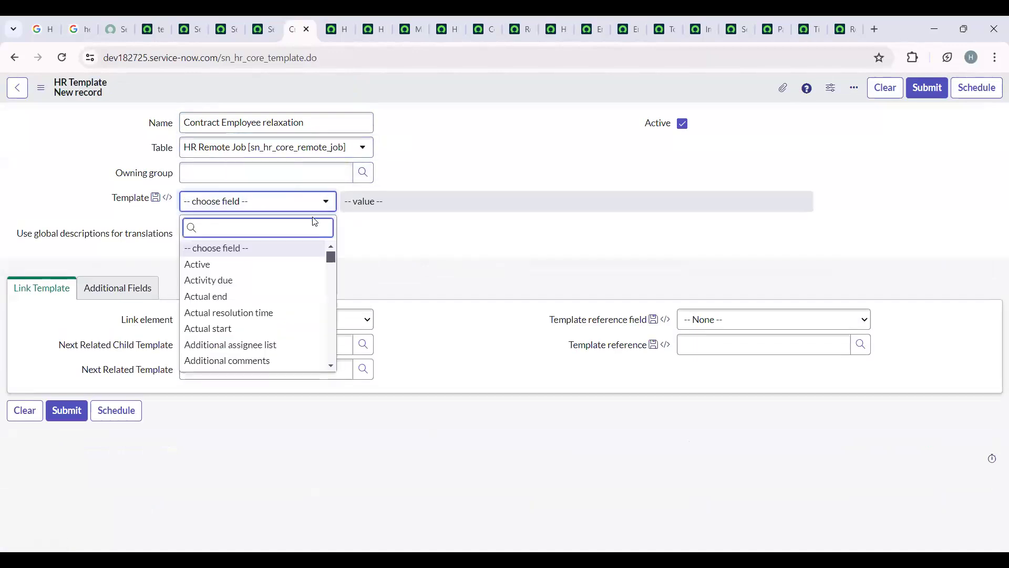
scroll(312, 249, down, 6)
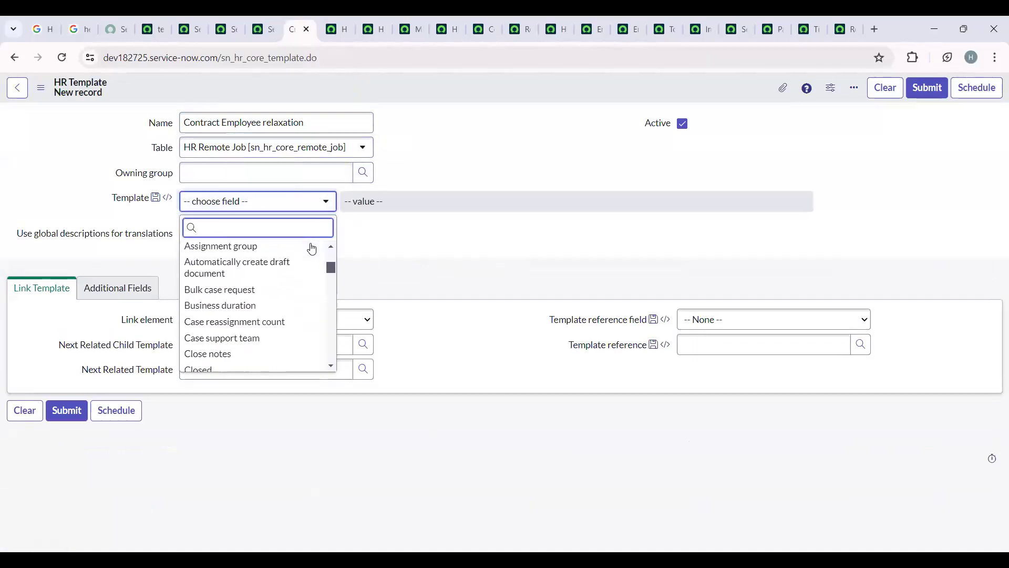
scroll(313, 247, up, 6)
scroll(314, 248, down, 4)
click(245, 313)
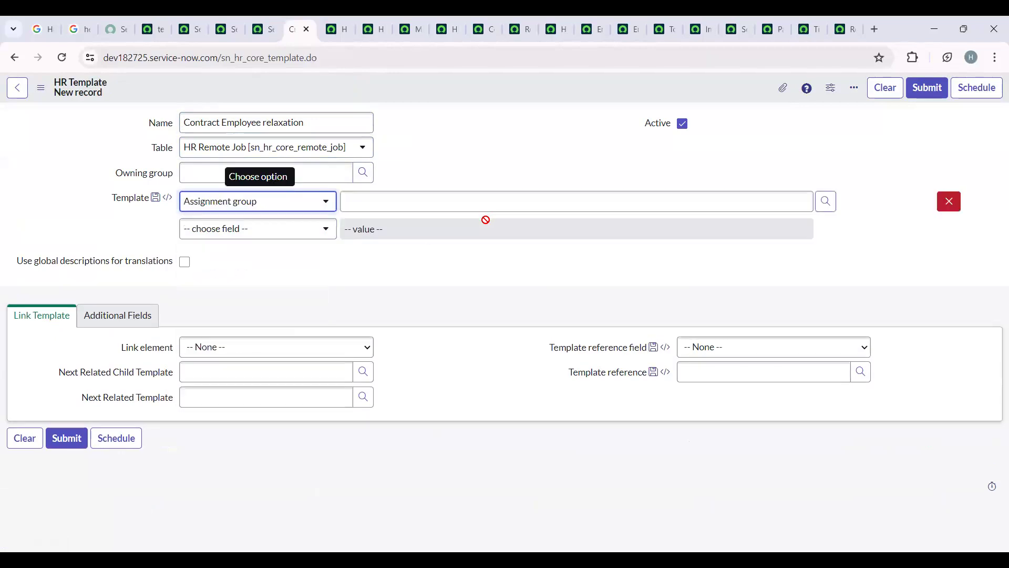
click(705, 204)
text(Hr)
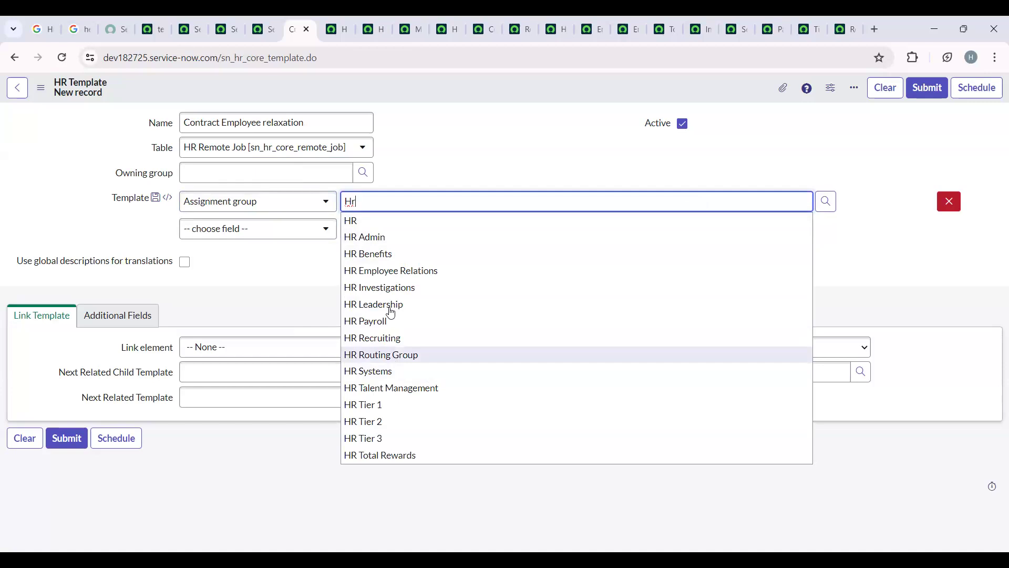
click(381, 421)
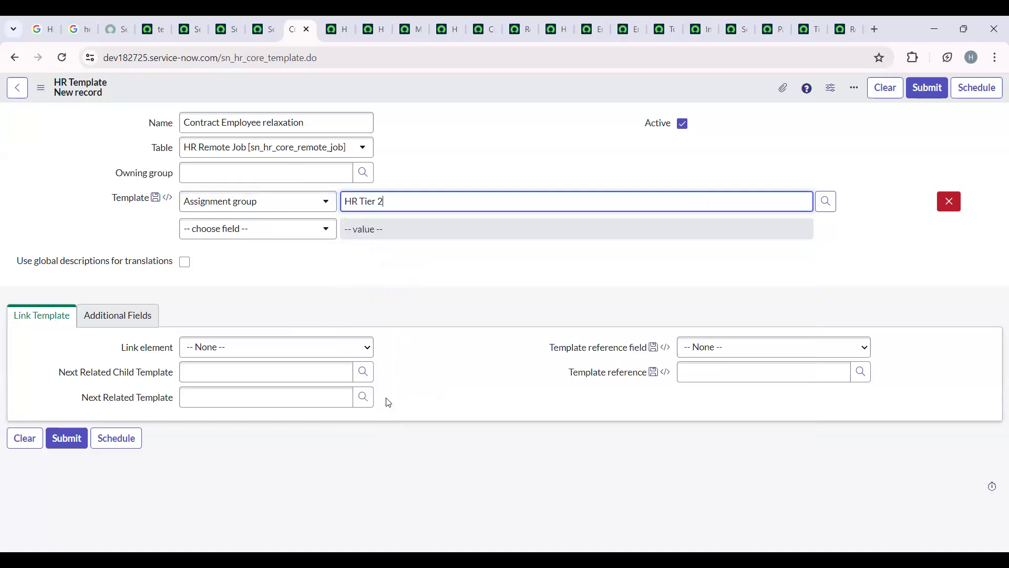
- Add Priority to the template's field values and set it to 3 - Moderate
click(272, 235)
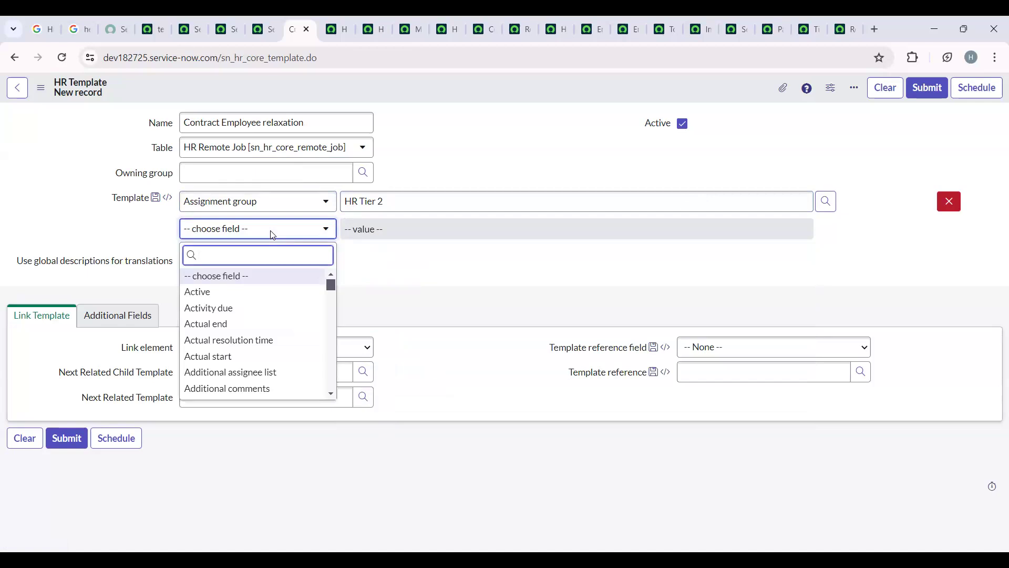
text(pr)
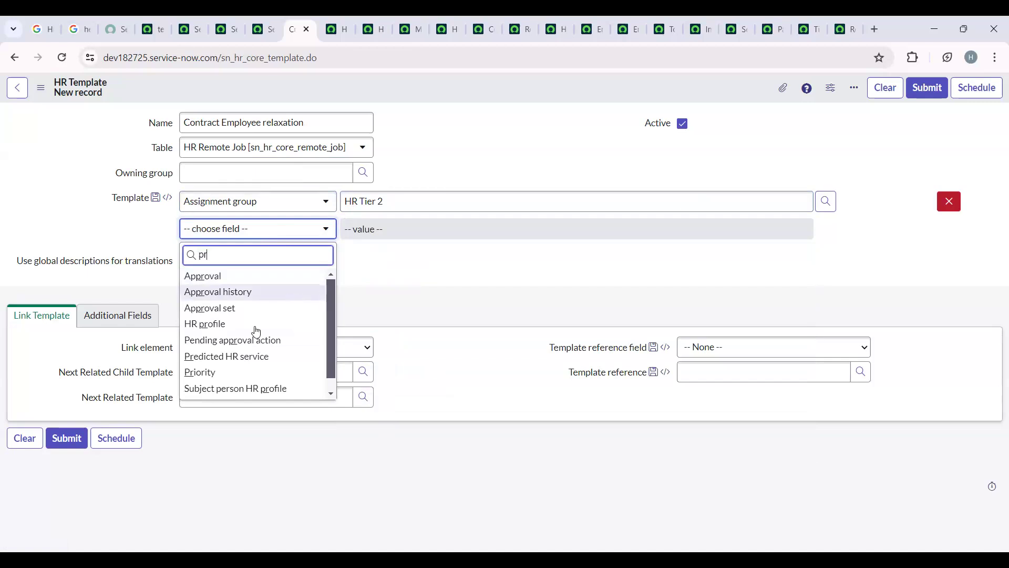
key(Return)
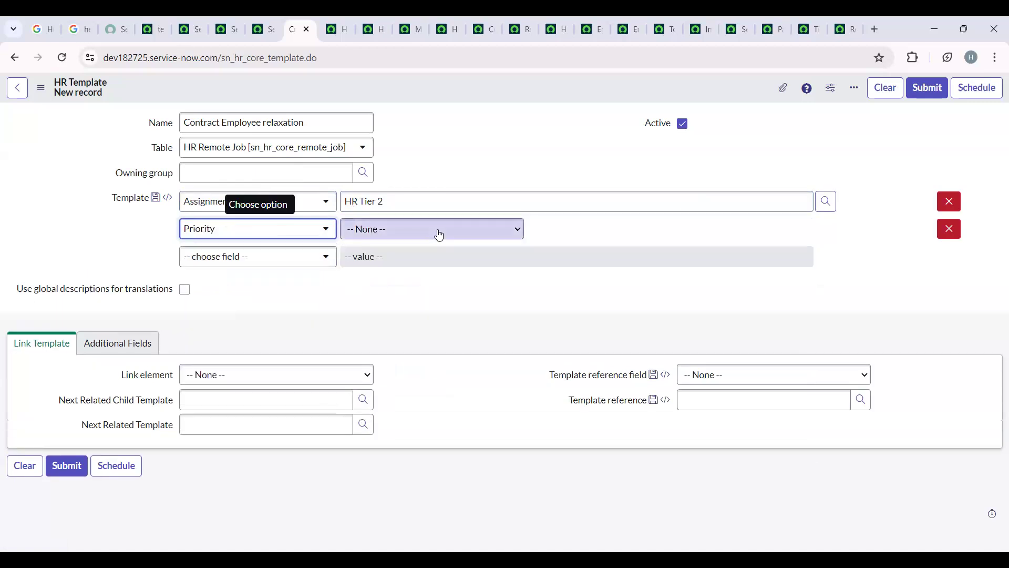
click(438, 234)
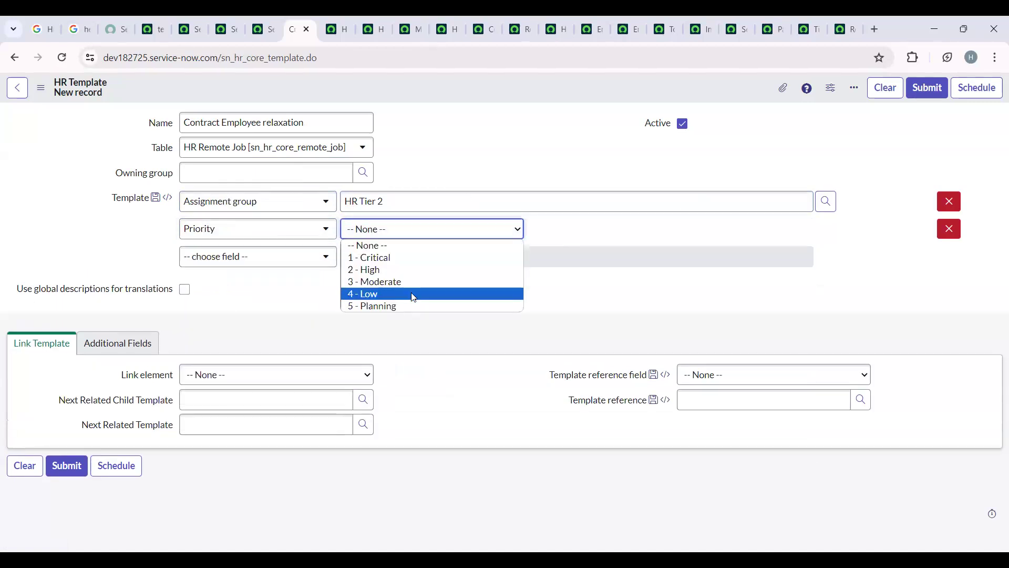
click(407, 282)
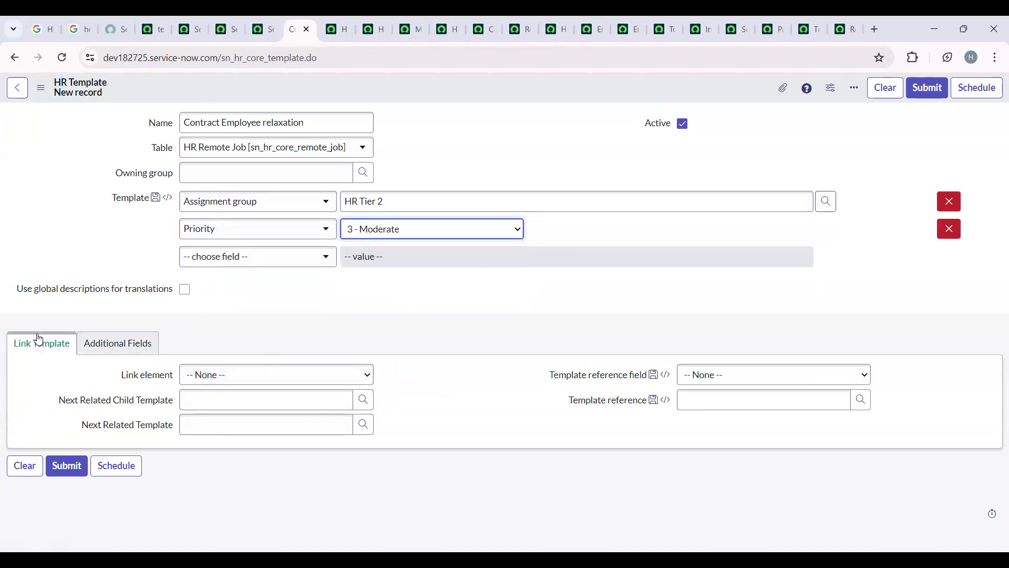
- Examine the template's Link Template options, including Link element, related templates and template reference, and its Additional Fields section
click(301, 376)
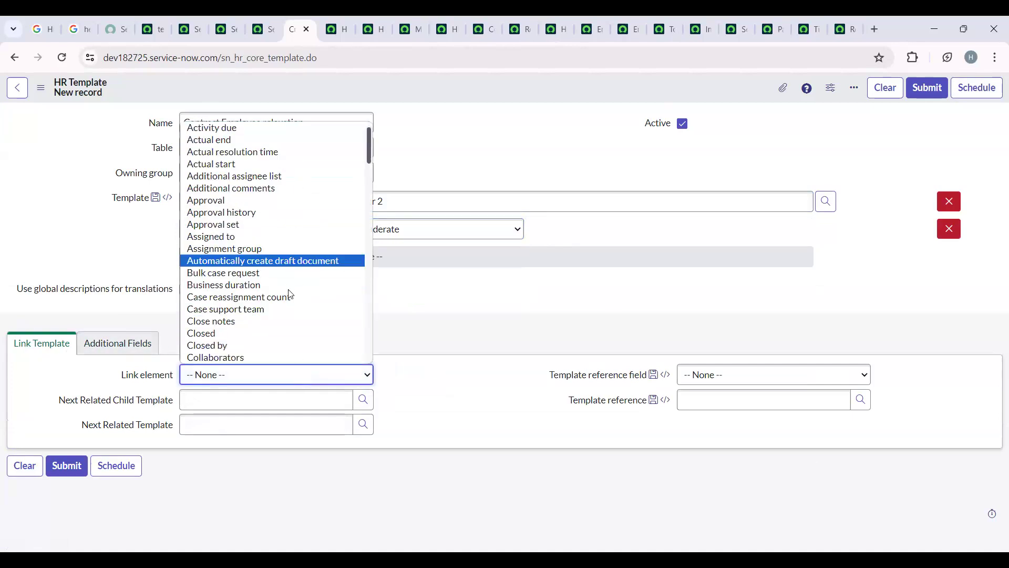
scroll(289, 305, down, 6)
scroll(290, 305, down, 5)
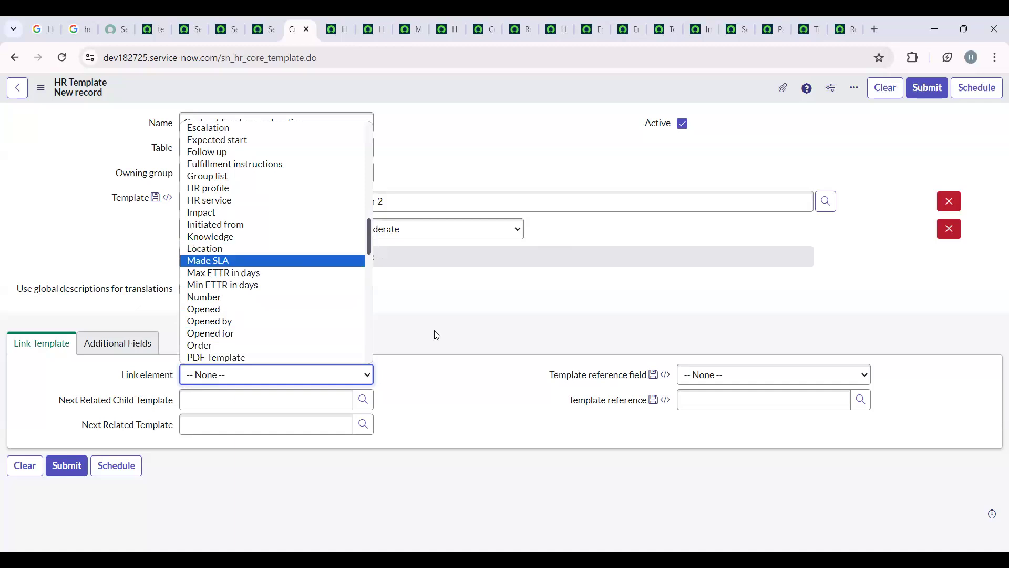
click(133, 372)
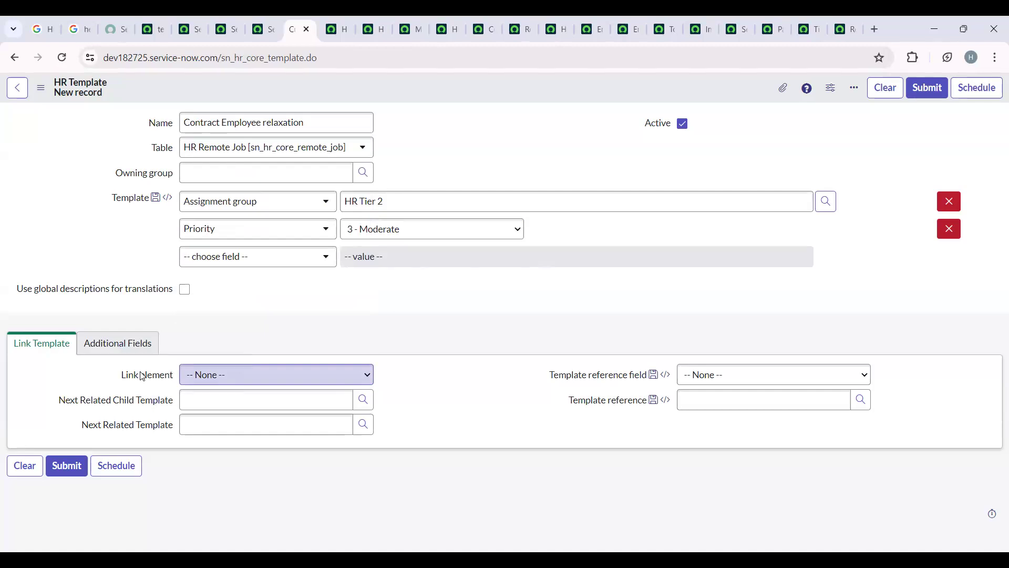
click(312, 373)
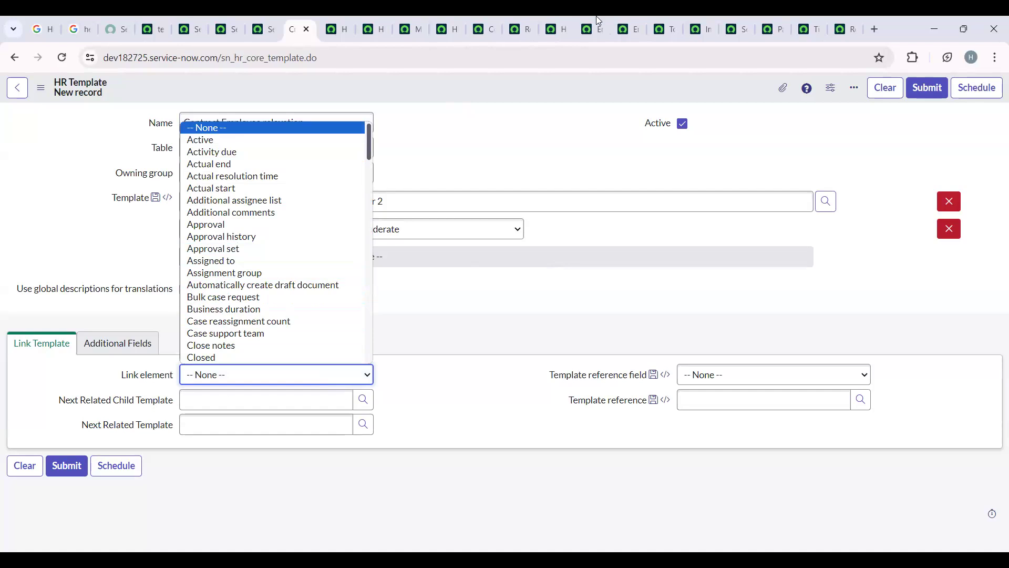
click(361, 404)
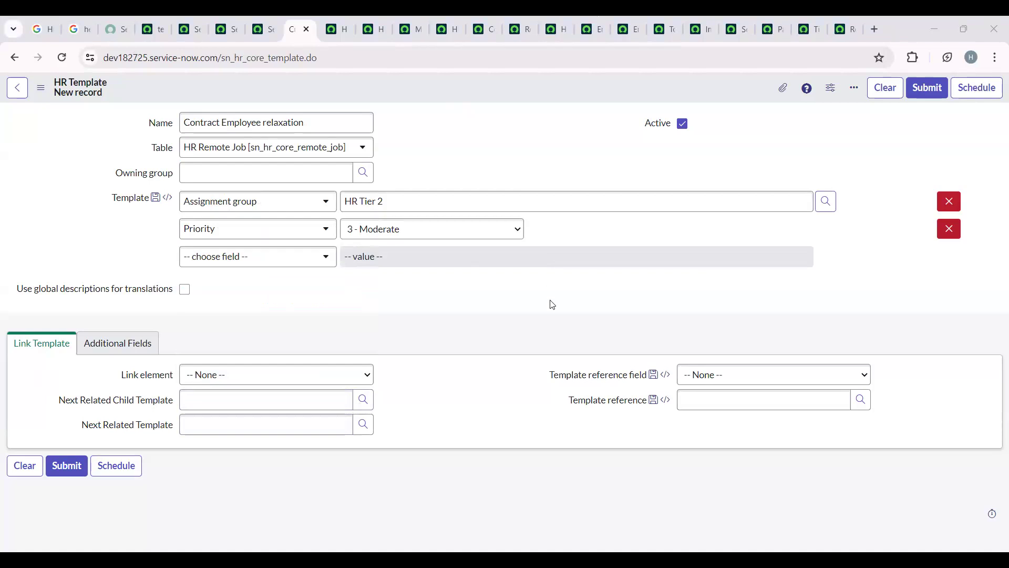
click(363, 425)
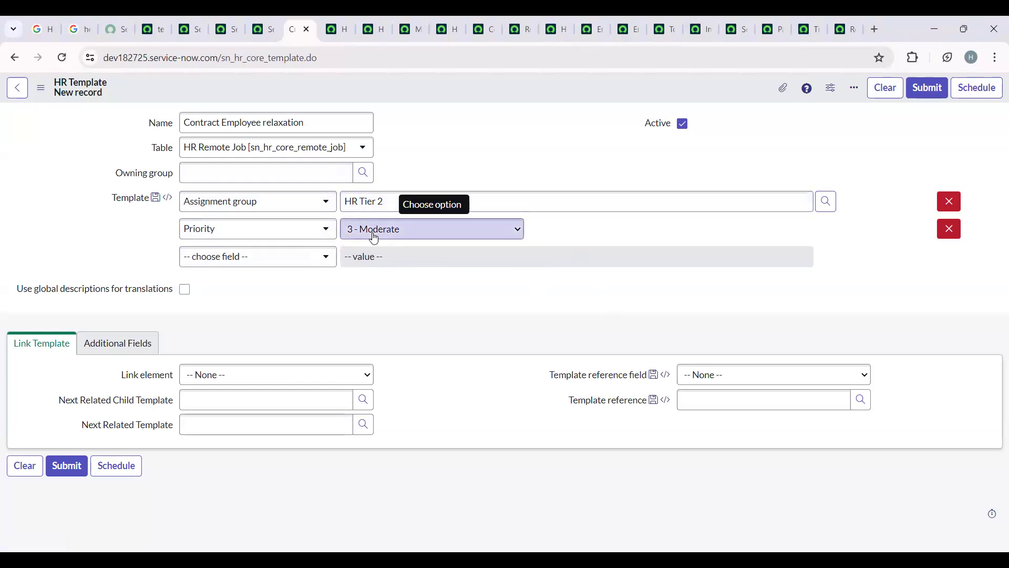
mouse_move(145, 432)
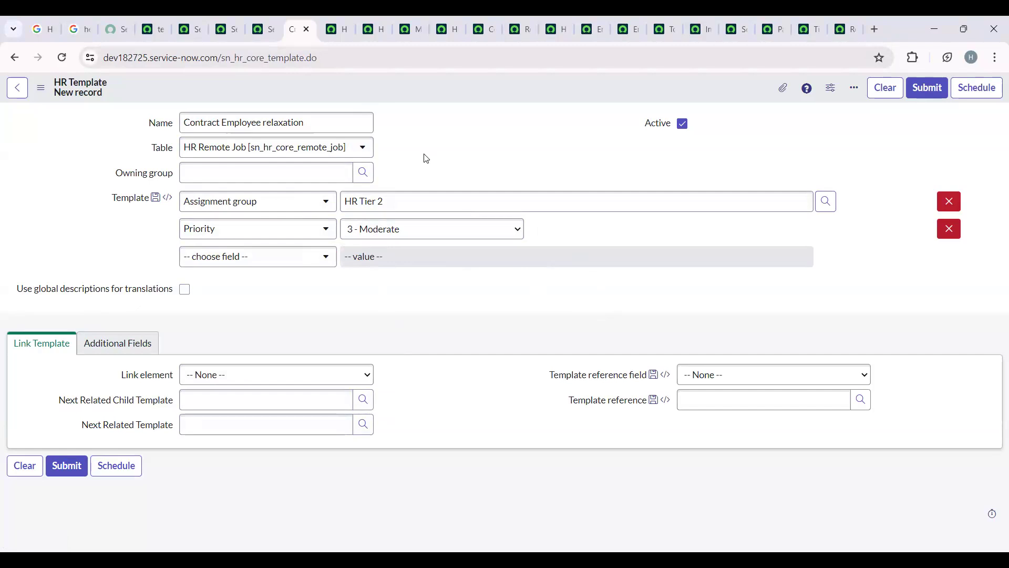
click(789, 381)
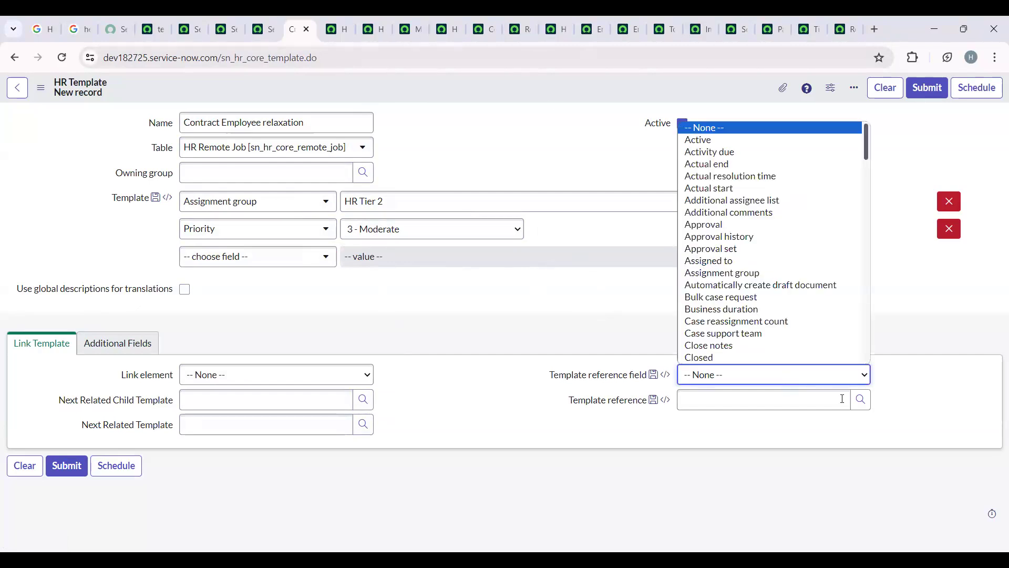
click(861, 399)
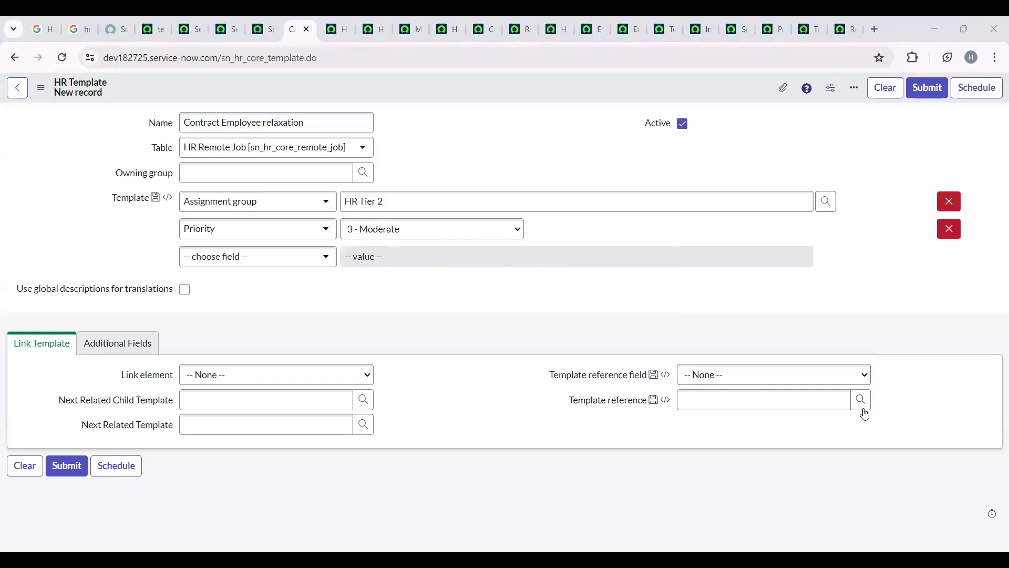
click(142, 342)
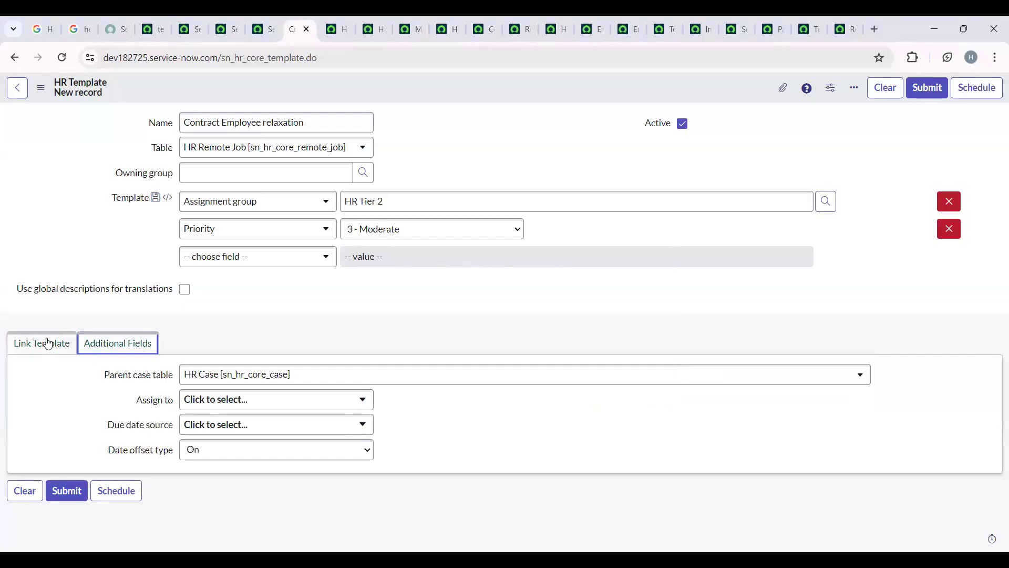
click(20, 351)
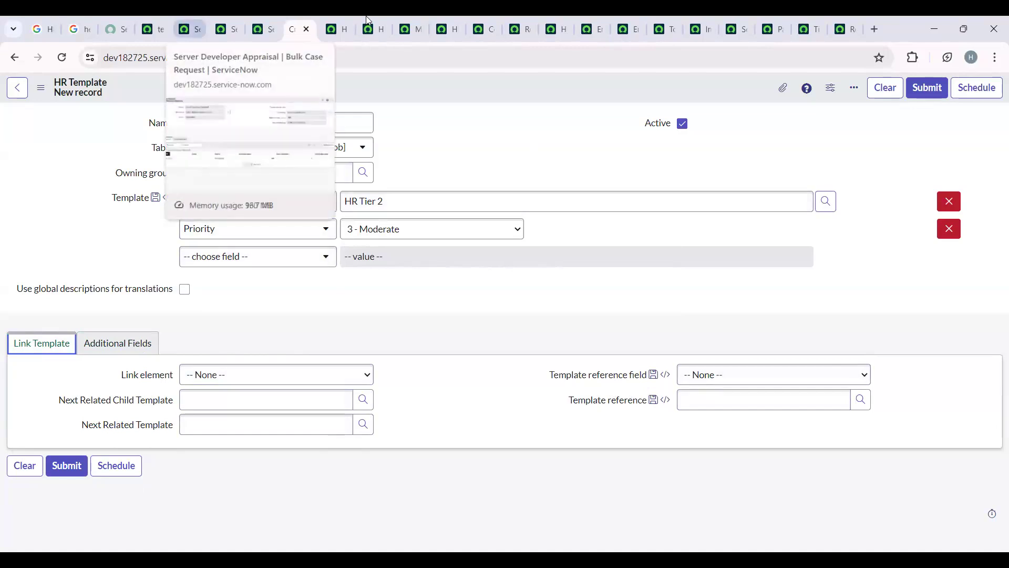
- Save the Contract Employee relaxation template and switch its form to the new UI
right_click(367, 86)
click(371, 90)
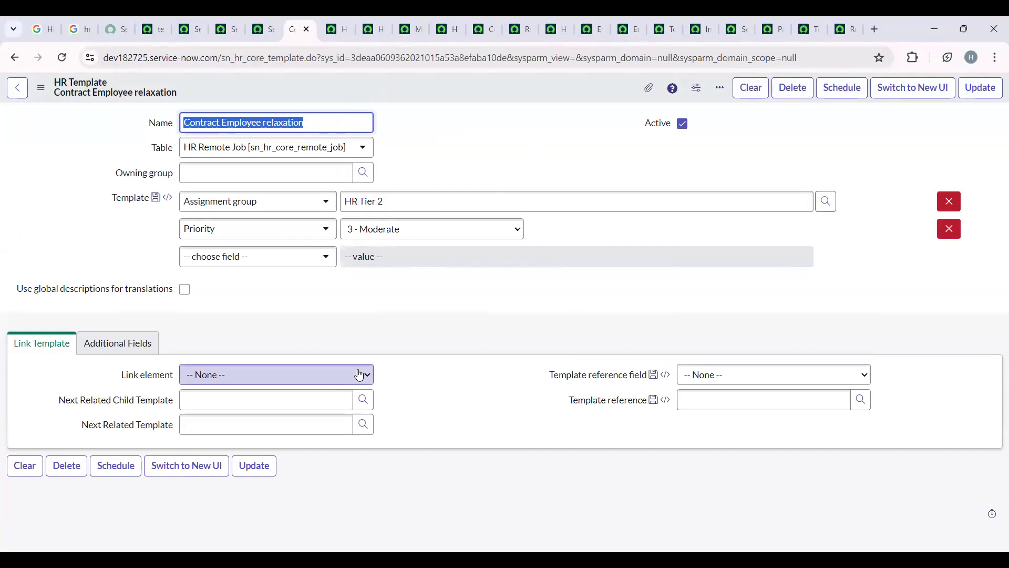
click(913, 87)
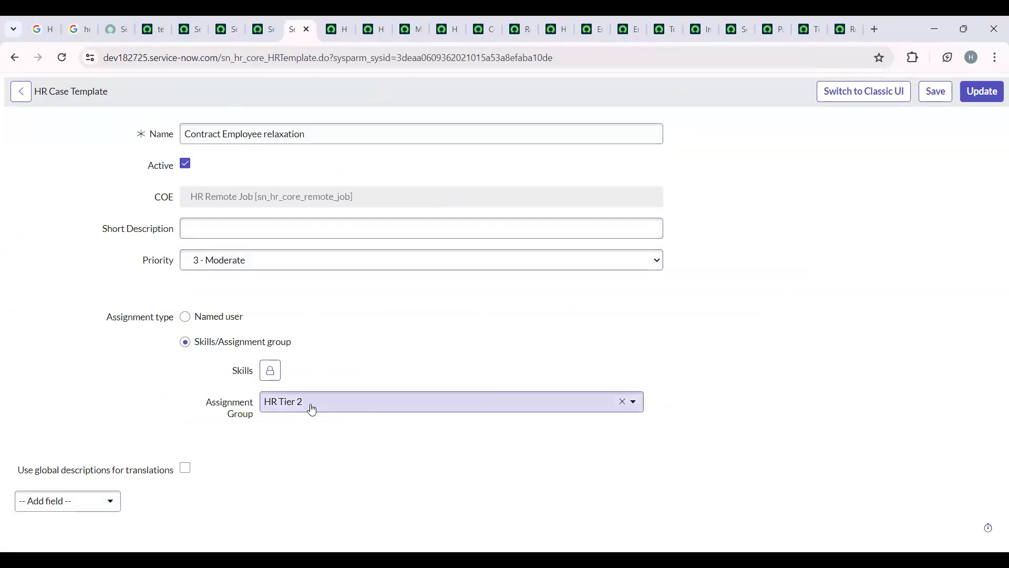
click(888, 97)
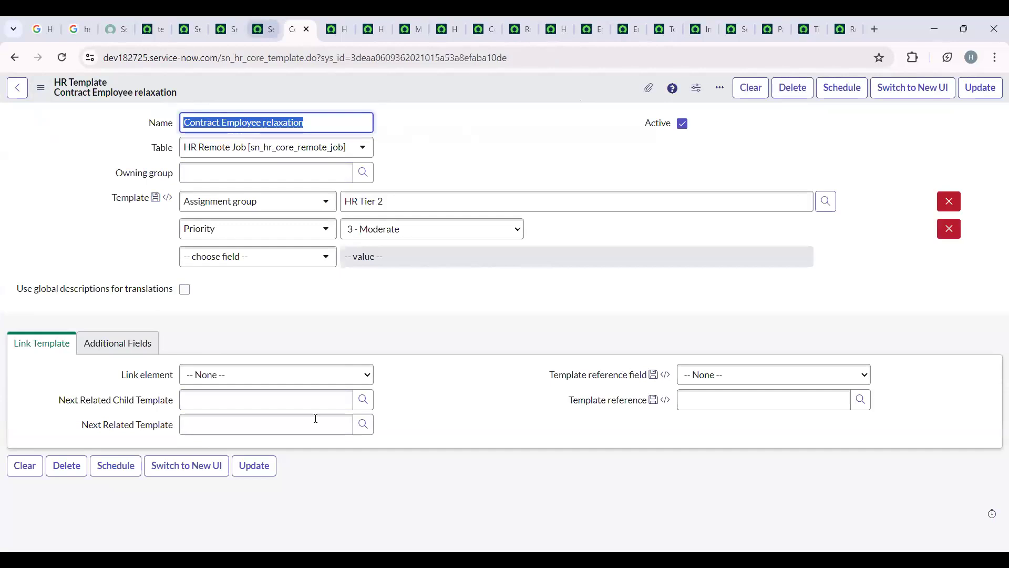
click(920, 90)
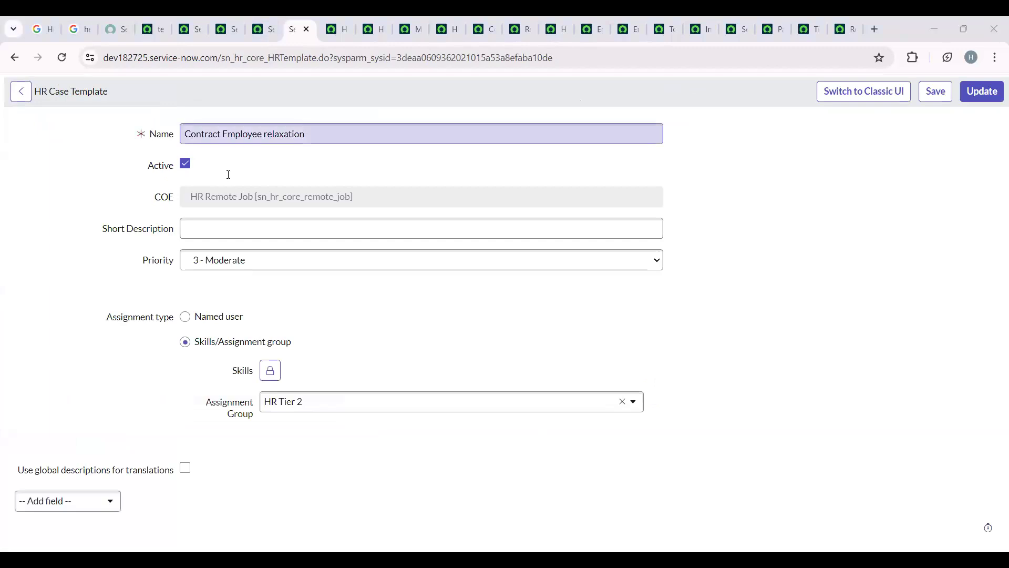
- Set the template's short description to "test the template", add the HR skill and save the changes
click(213, 225)
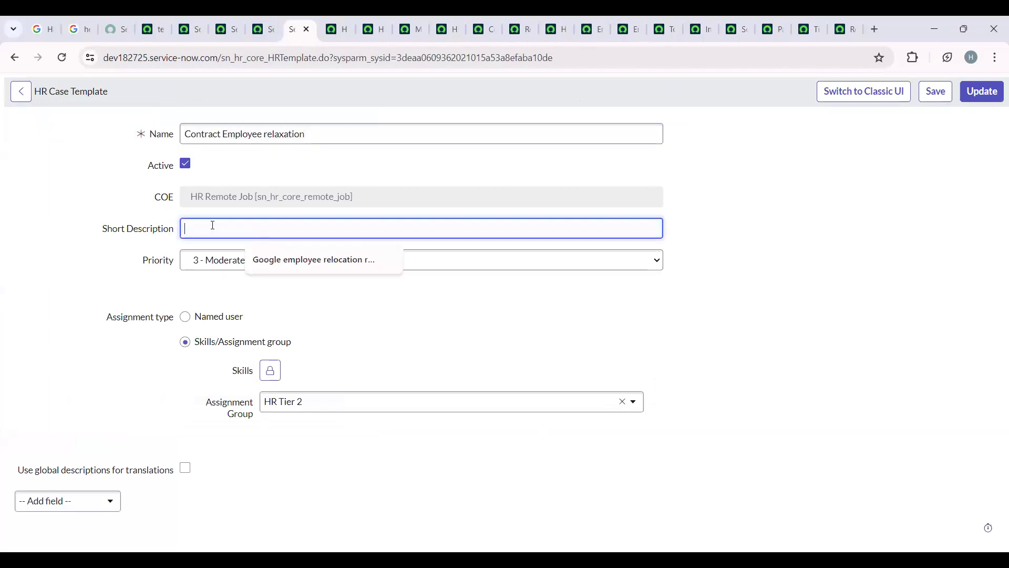
text(test the template)
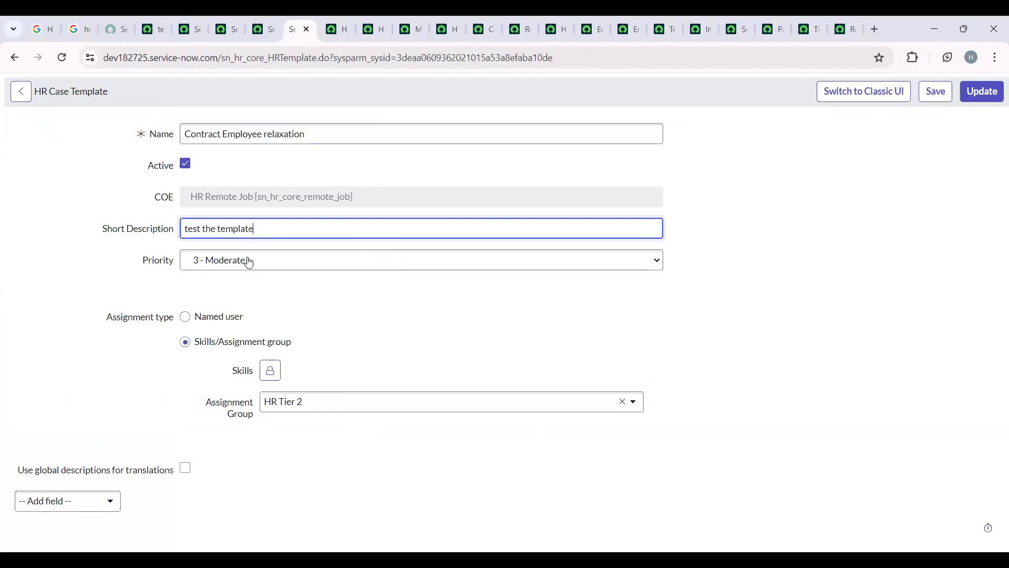
click(270, 370)
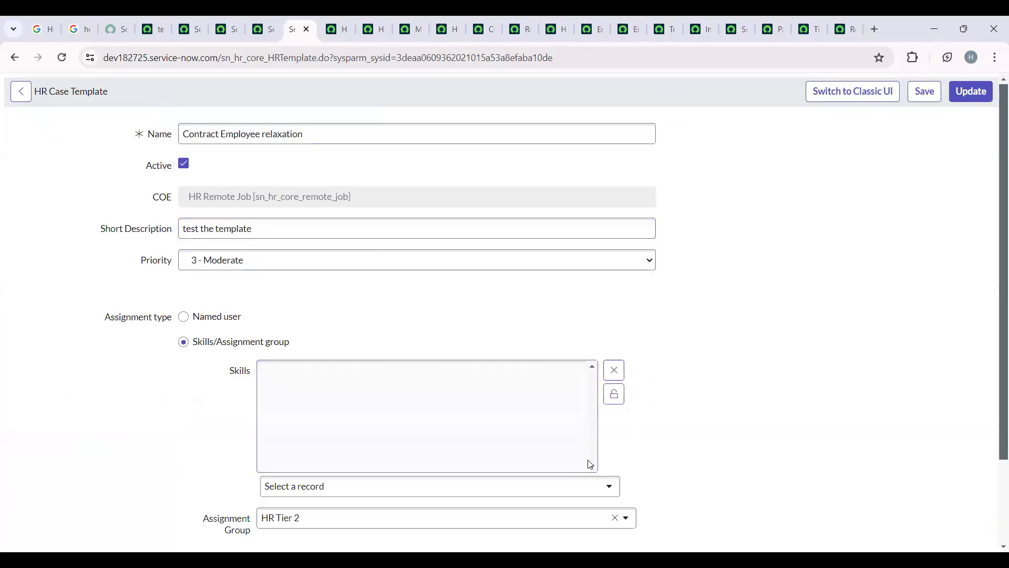
click(572, 483)
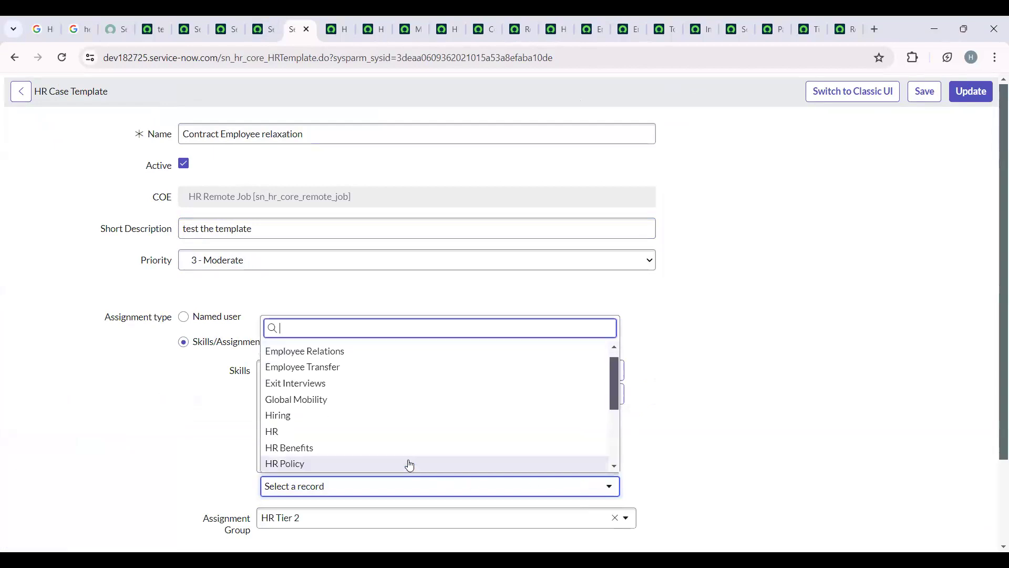
click(336, 433)
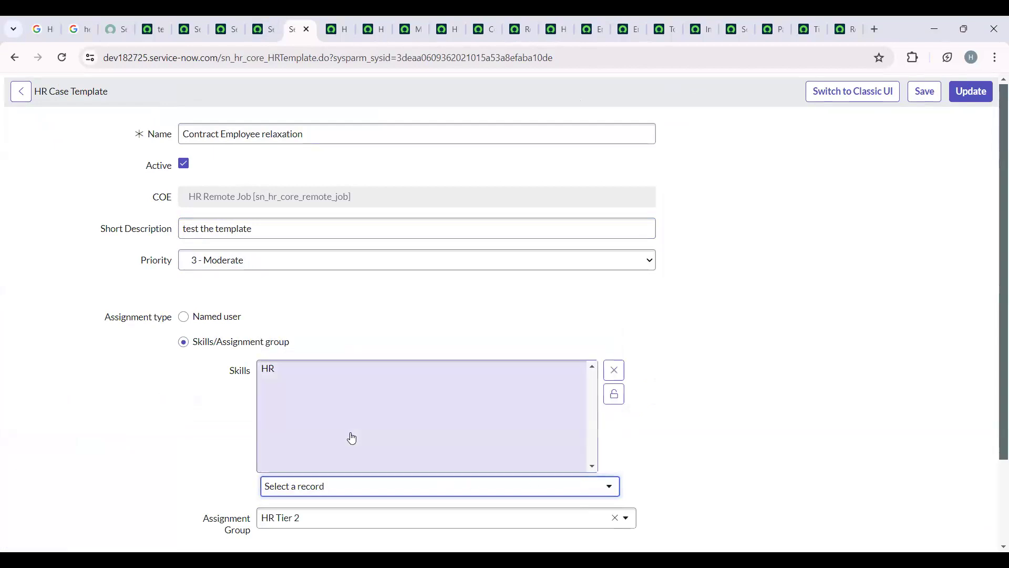
click(614, 394)
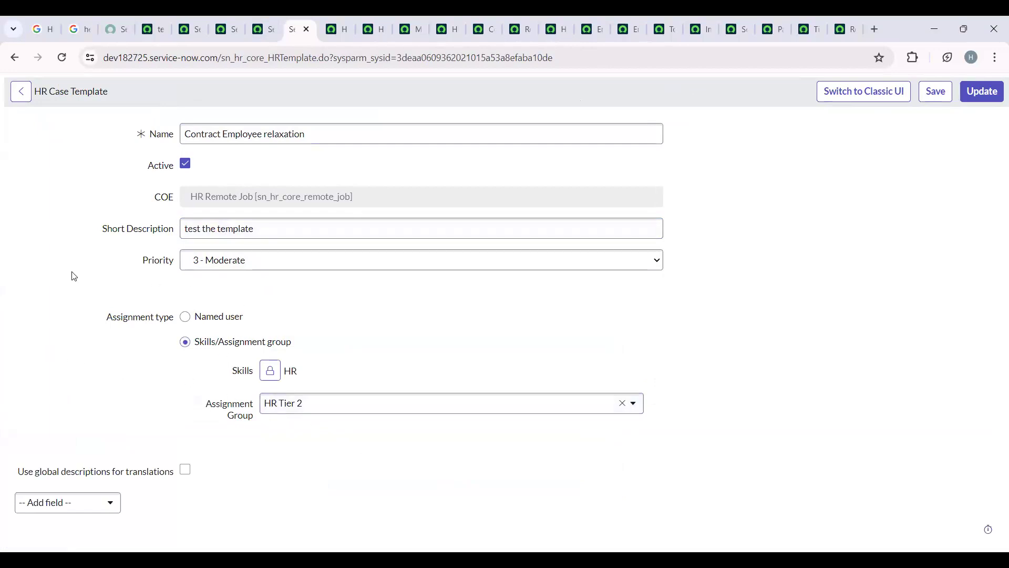
click(936, 92)
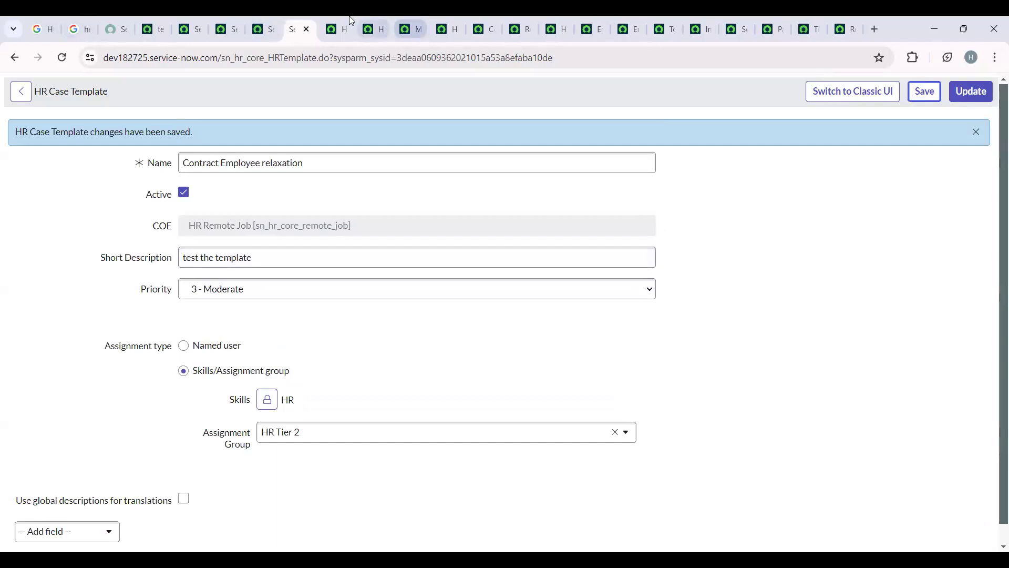
- Start a new case from the HR Cases list and select System Administrator as the employee
click(348, 20)
click(987, 88)
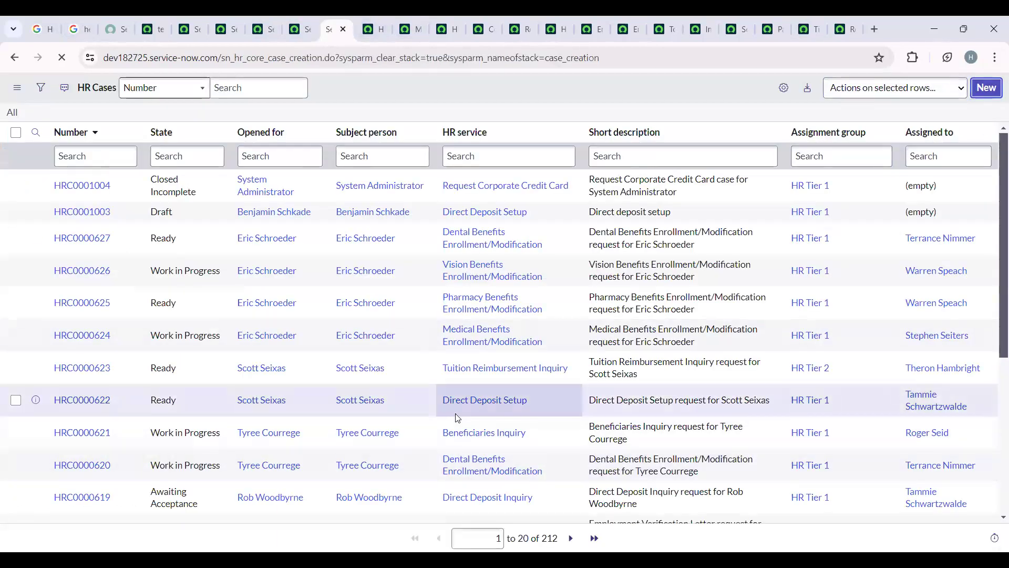
click(280, 167)
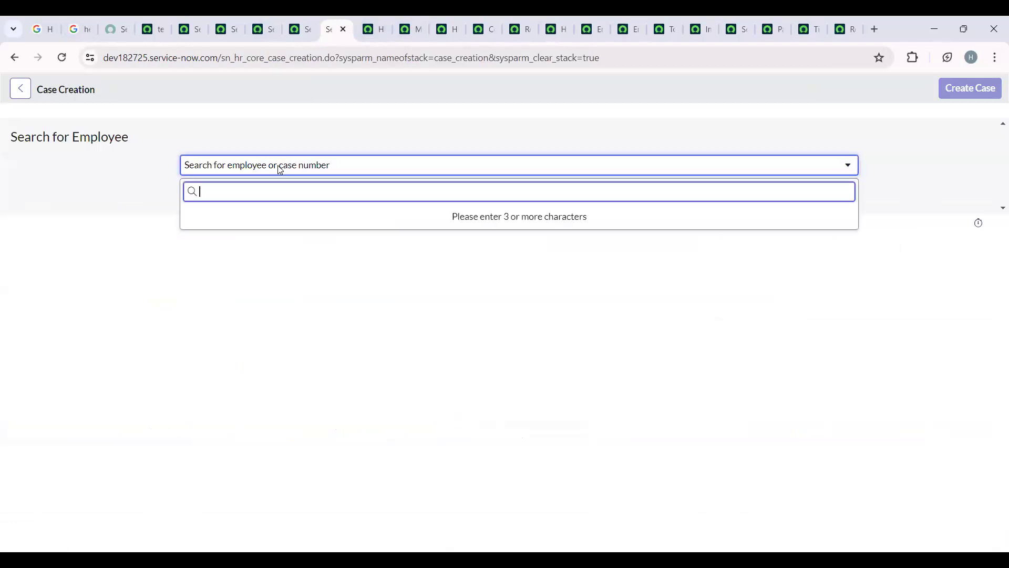
text(system)
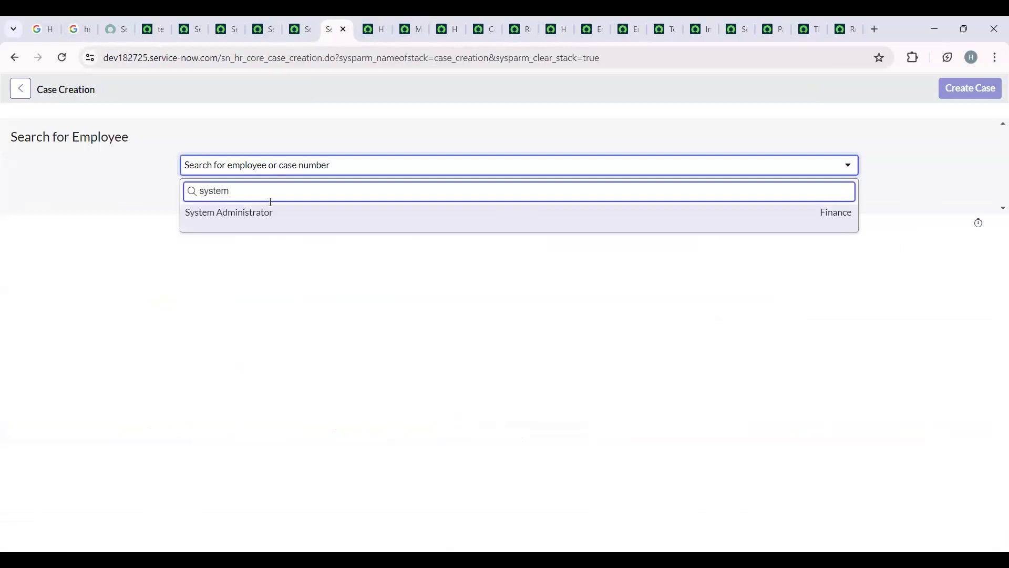
click(254, 213)
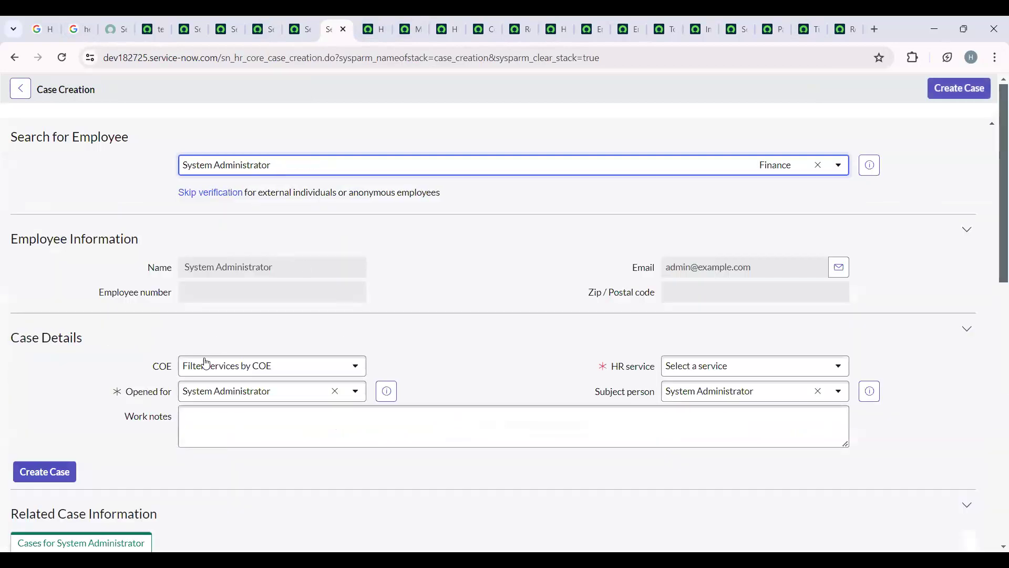
- Choose another employee as subject person, set the HR service to Contract Employee Relaxation and create the case
click(765, 390)
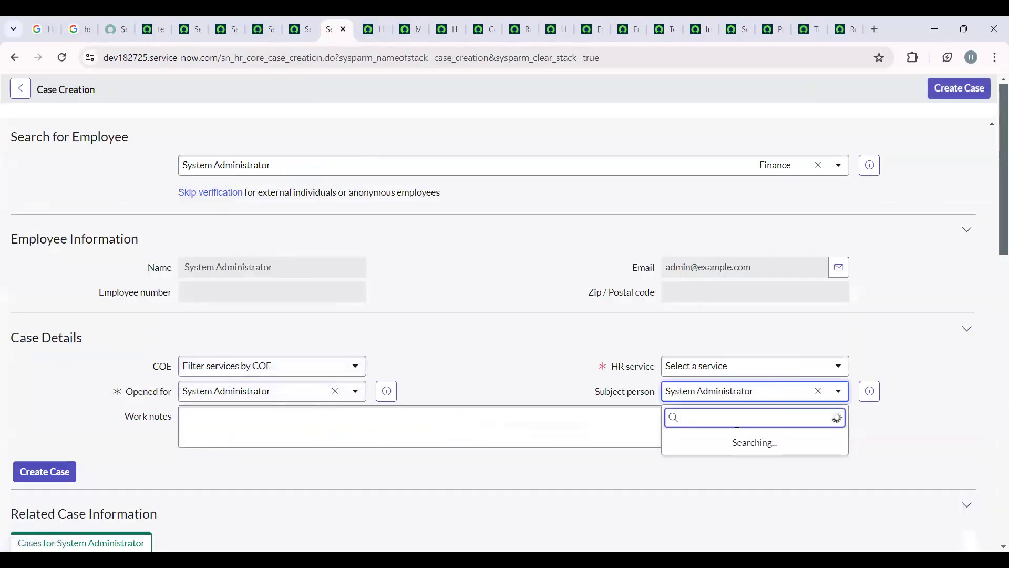
click(712, 303)
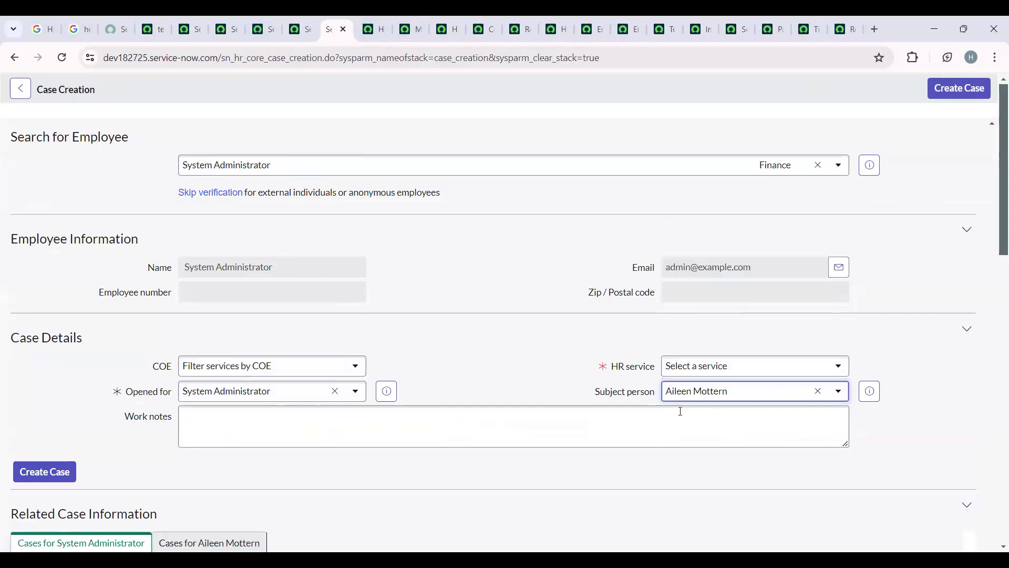
click(742, 368)
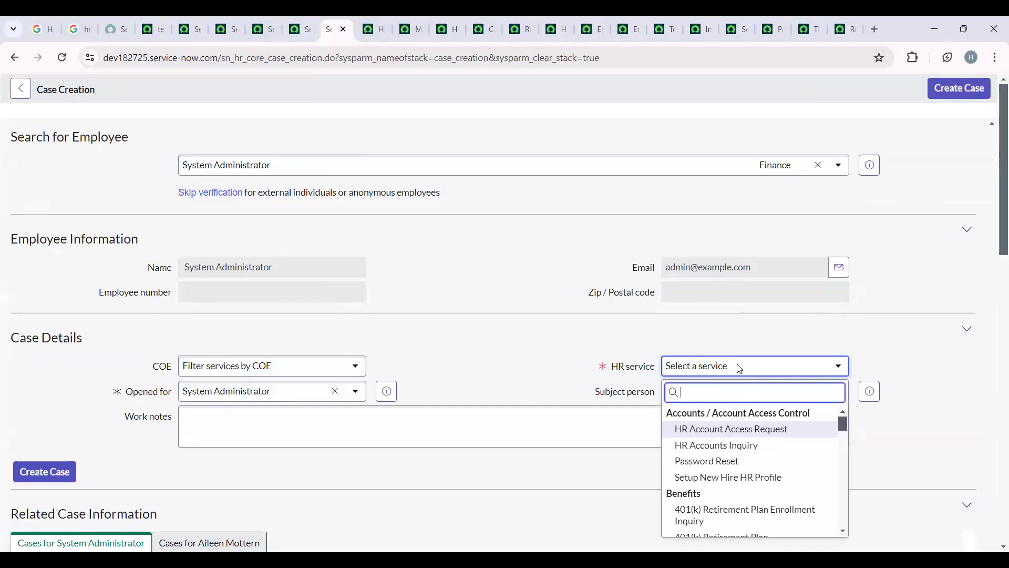
text(cont)
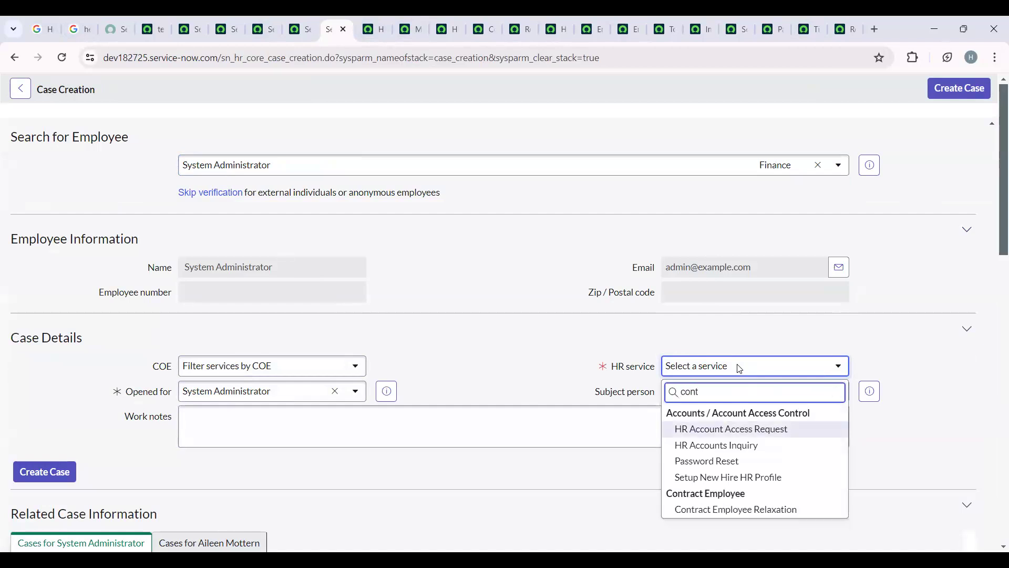
click(804, 510)
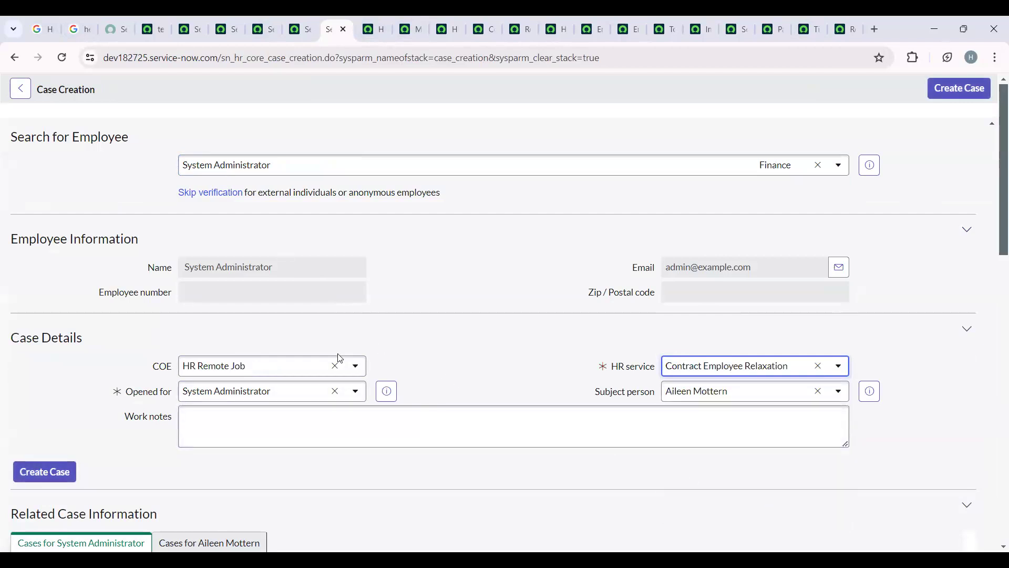
click(53, 473)
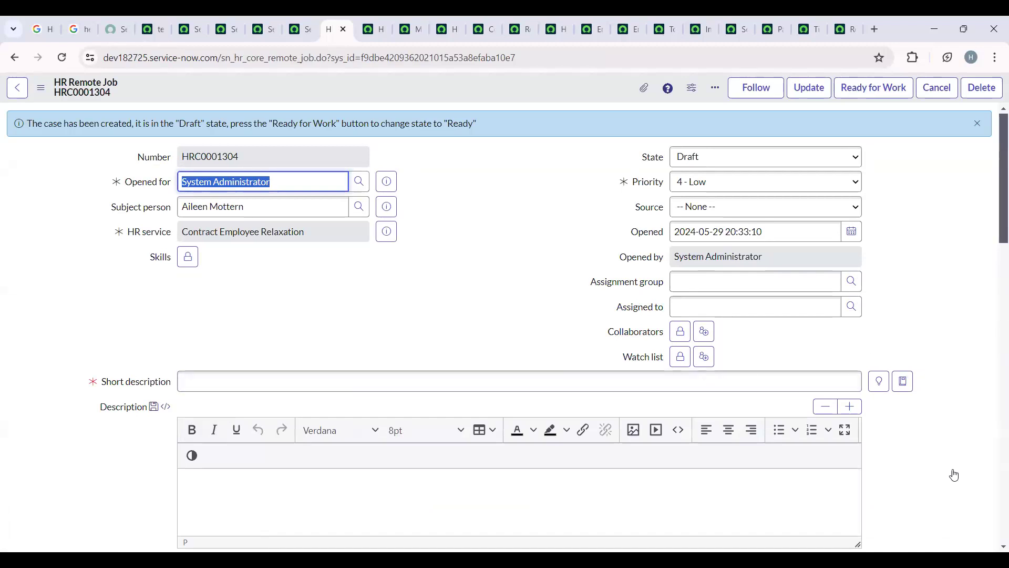
- Return to the open Contract Employee Relaxation HR service record
click(438, 18)
click(377, 18)
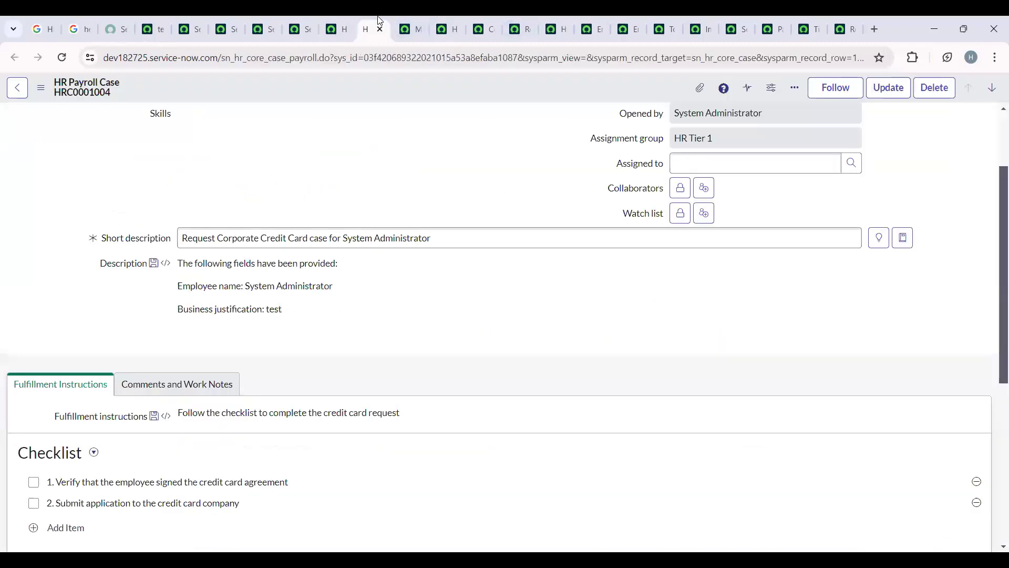
click(316, 18)
click(331, 23)
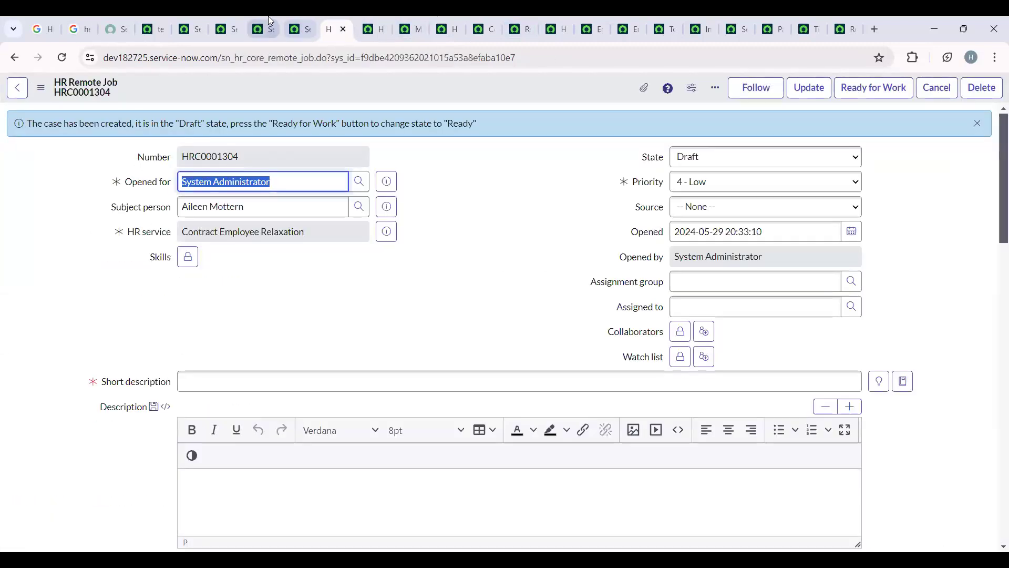
click(561, 20)
click(523, 16)
click(486, 15)
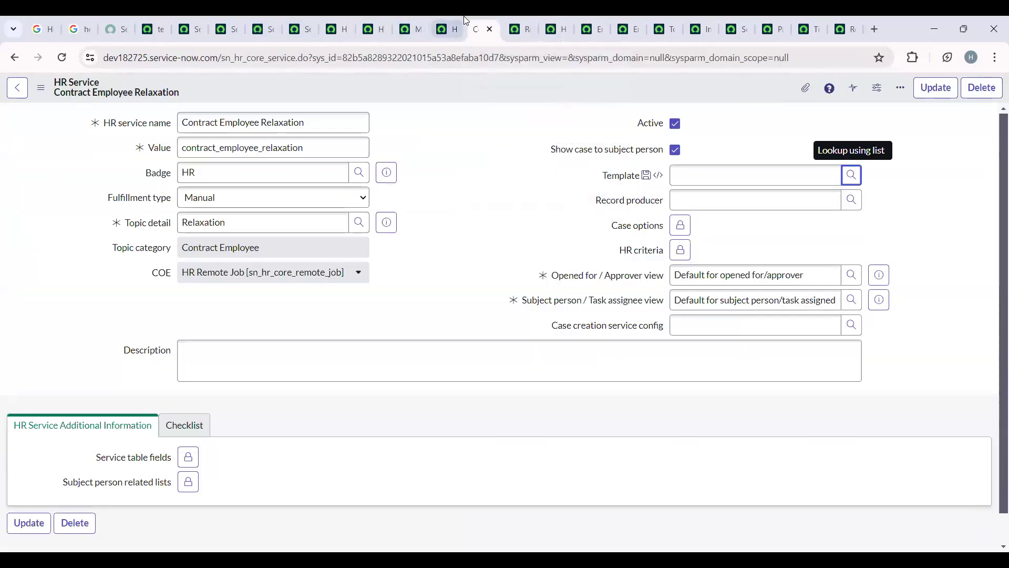
- Assign the Contract Employee relaxation template to the Contract Employee Relaxation HR service and save the record
key(alt+Tab)
click(803, 267)
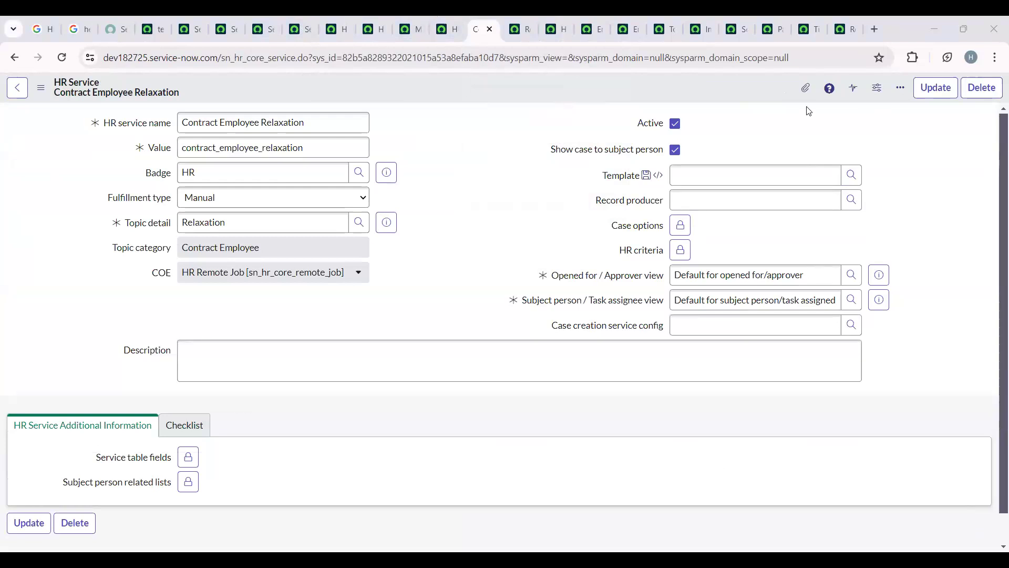
right_click(716, 88)
click(733, 95)
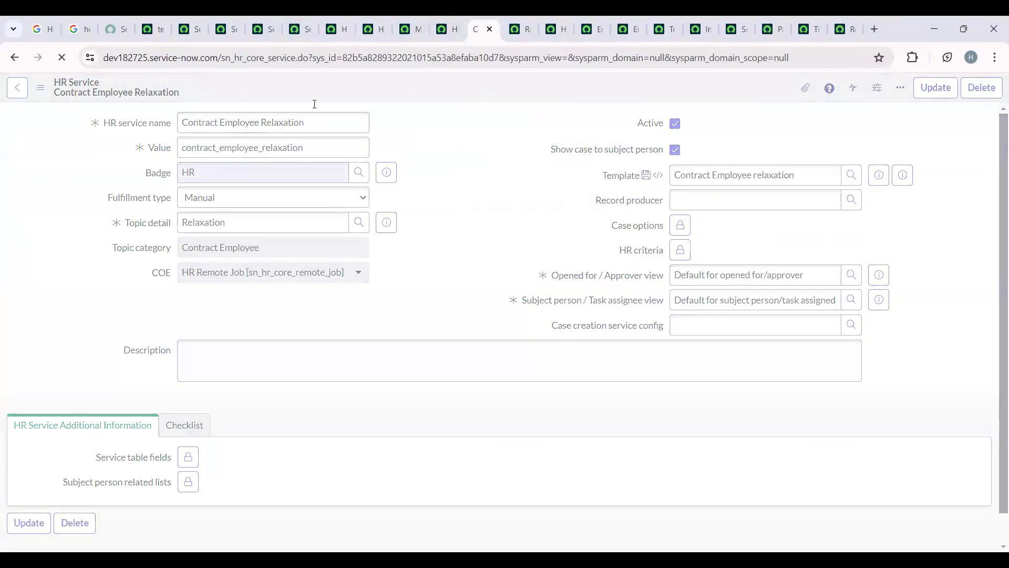
- Go back from the earlier HR Remote Job case to case creation and select System Administrator as the employee
click(342, 24)
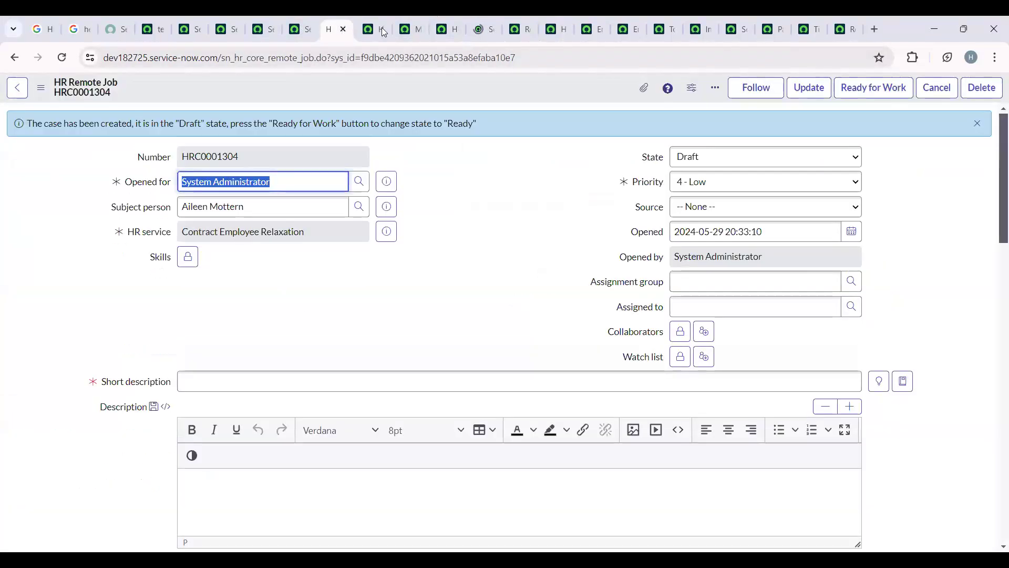
click(16, 56)
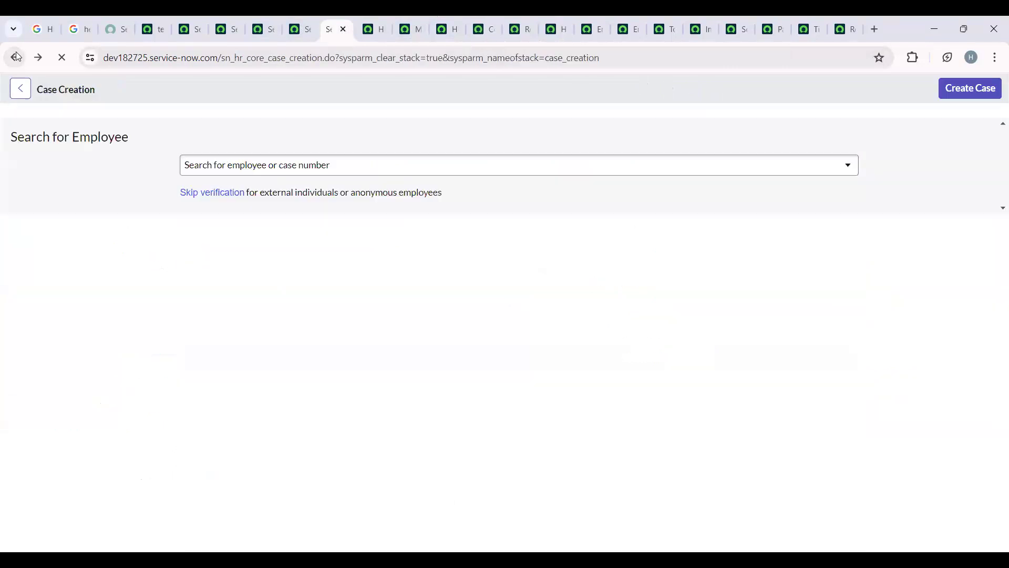
click(247, 163)
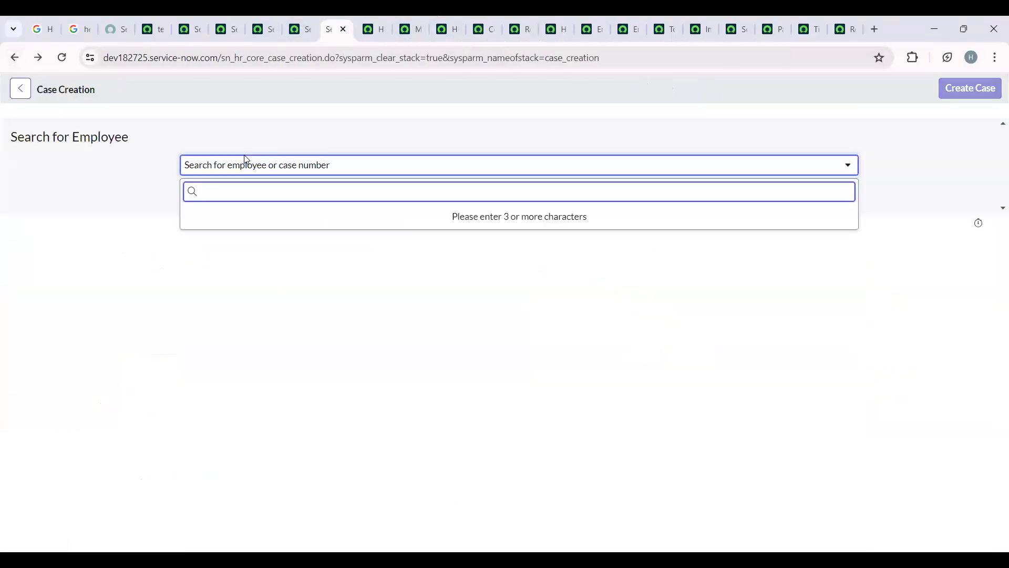
text(sys)
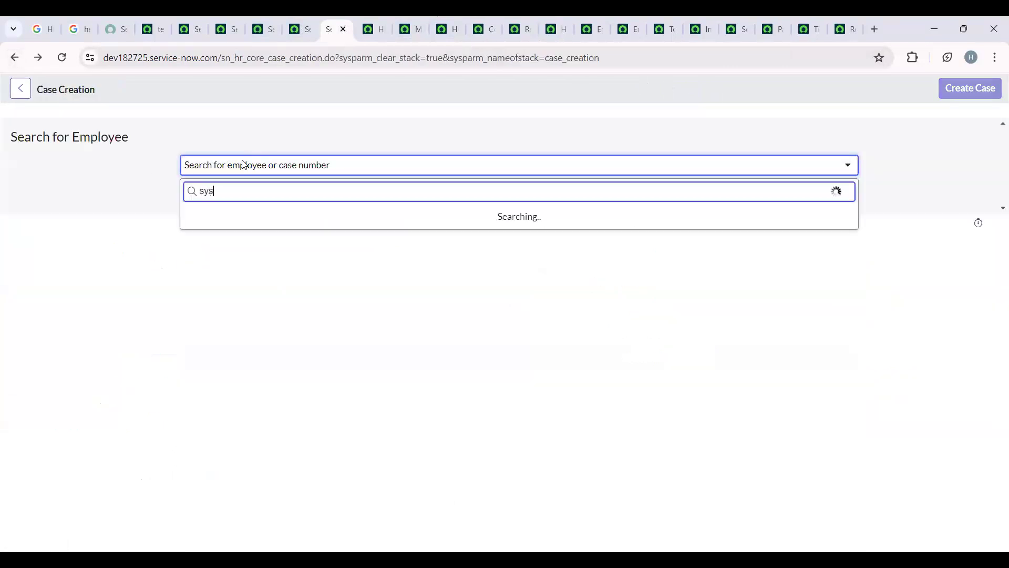
text(tem)
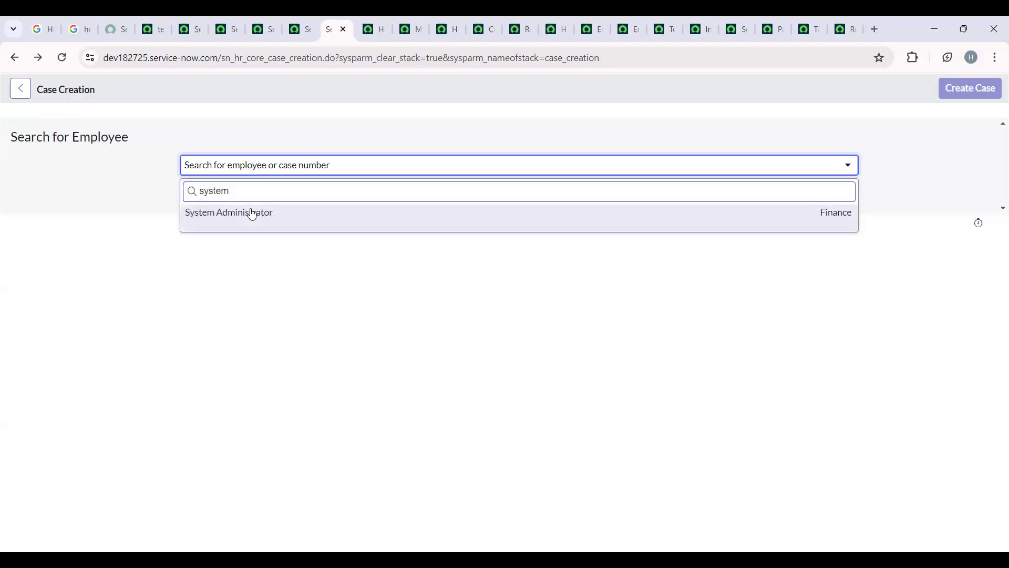
click(253, 215)
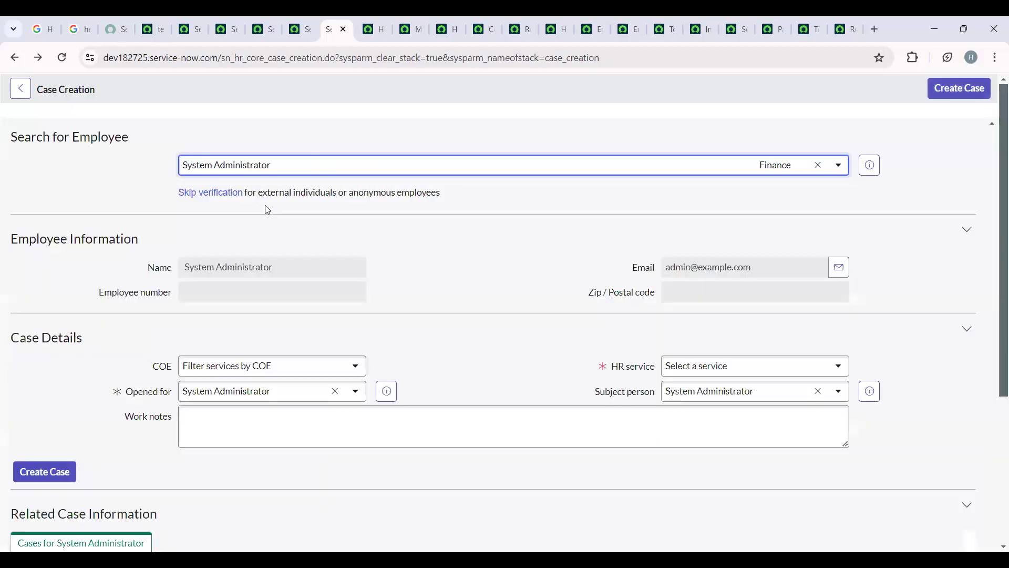
- Choose a different employee as subject person, set the HR service to Contract Employee Relaxation and create the case
click(730, 398)
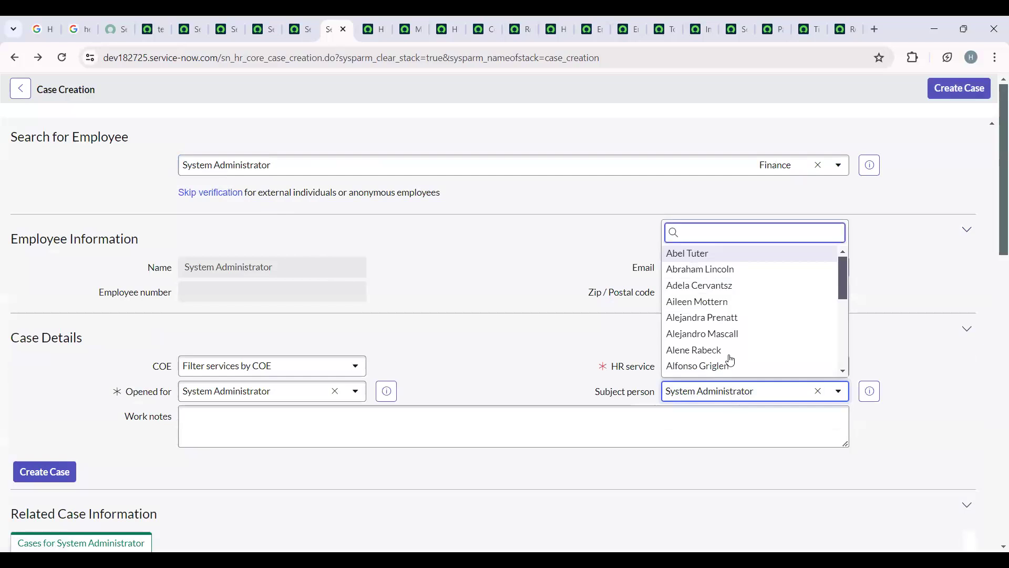
click(728, 332)
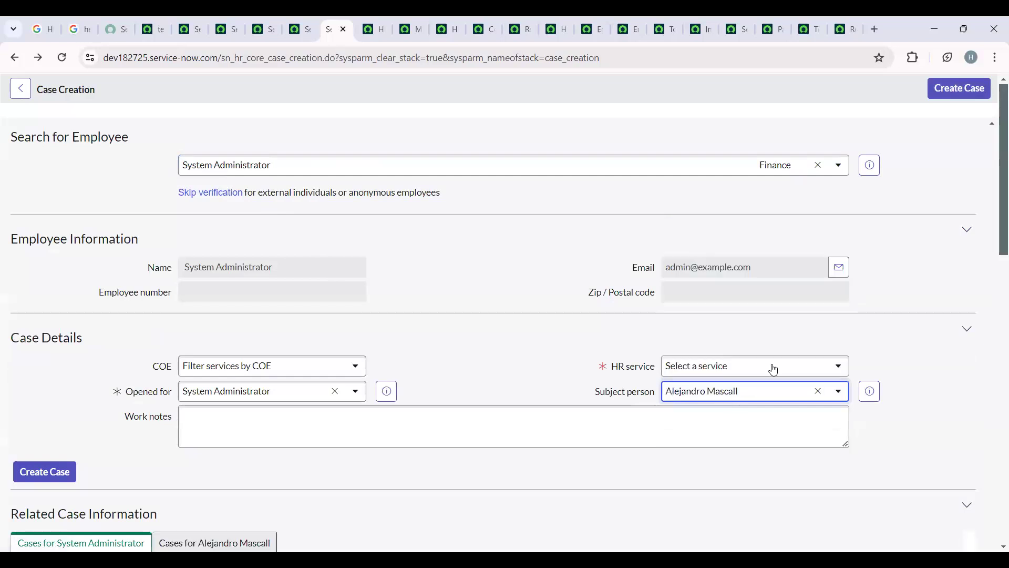
click(711, 367)
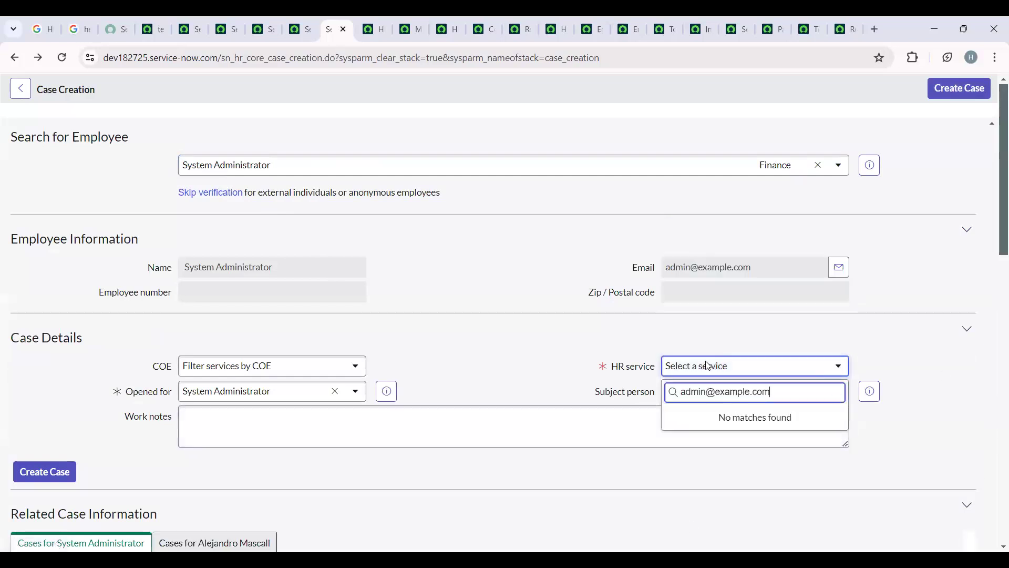
click(739, 370)
click(740, 368)
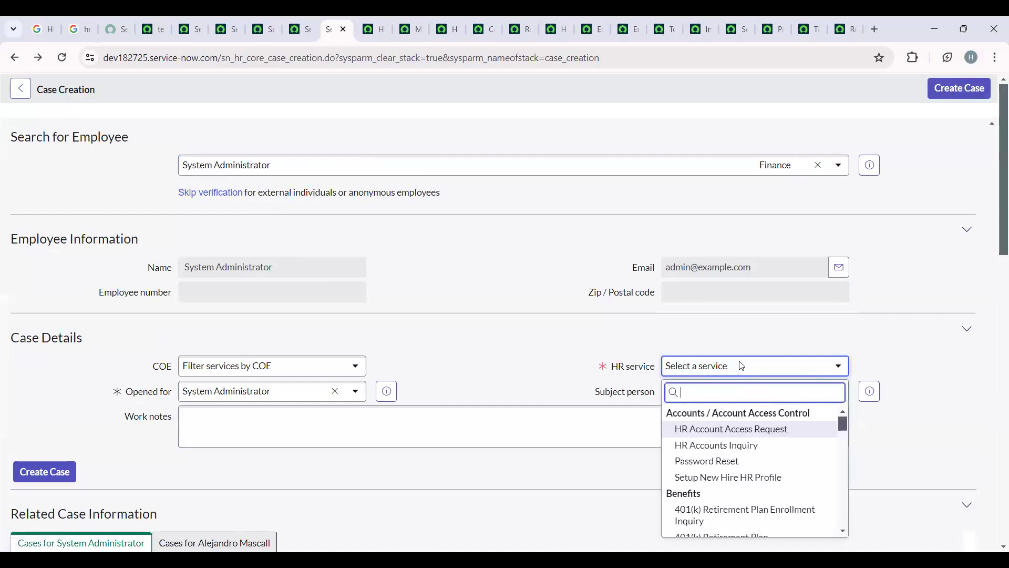
text(con)
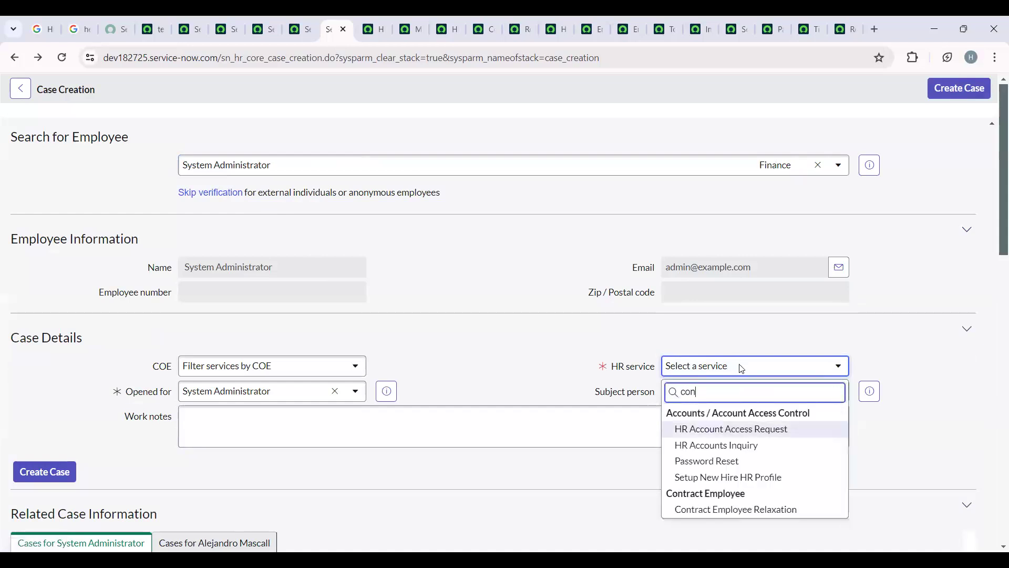
click(783, 511)
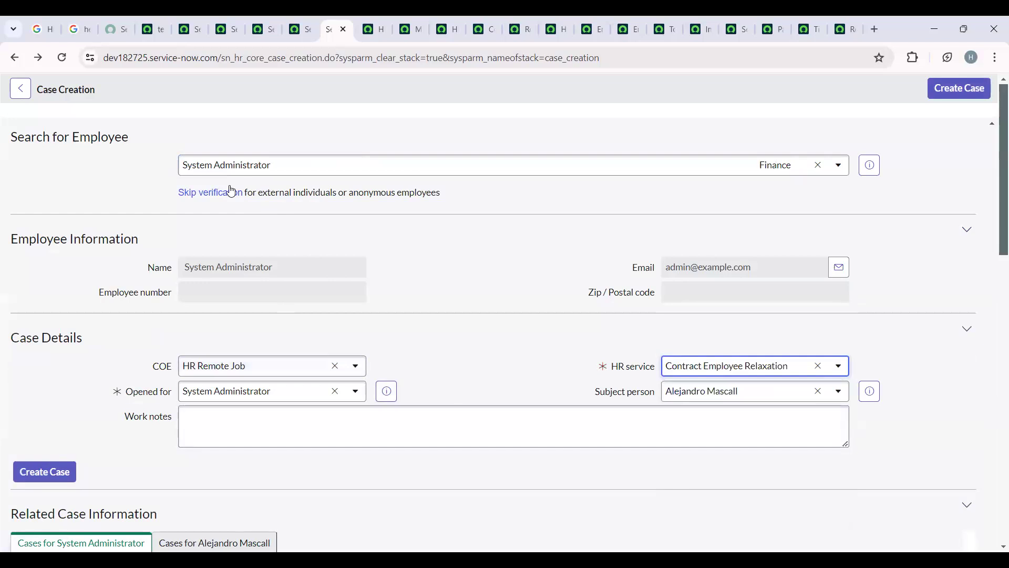
click(939, 88)
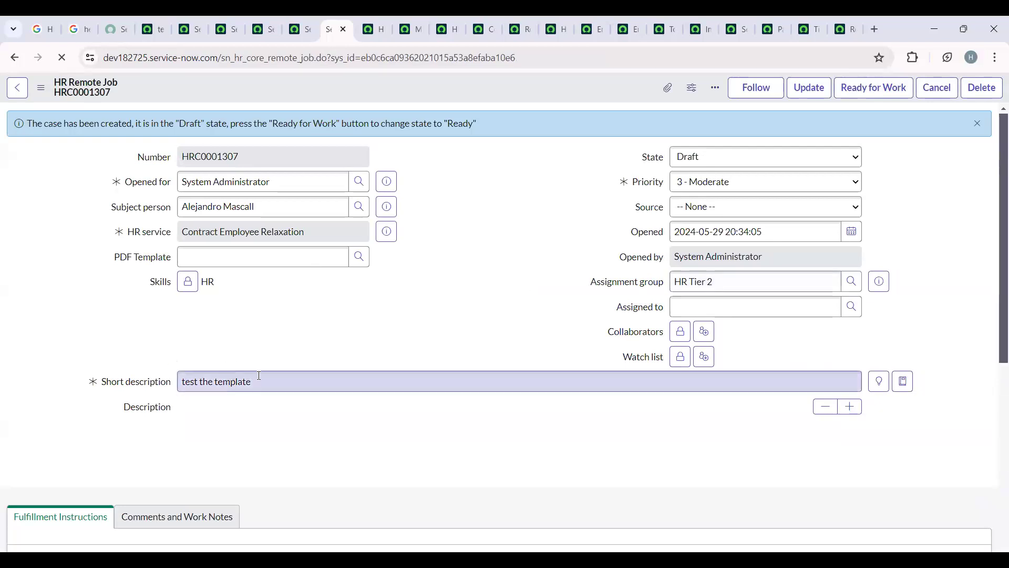
- Check the short description, assignment group and priority that the template filled in on the new case
drag(254, 380, 171, 376)
click(621, 296)
drag(718, 282, 622, 287)
click(477, 286)
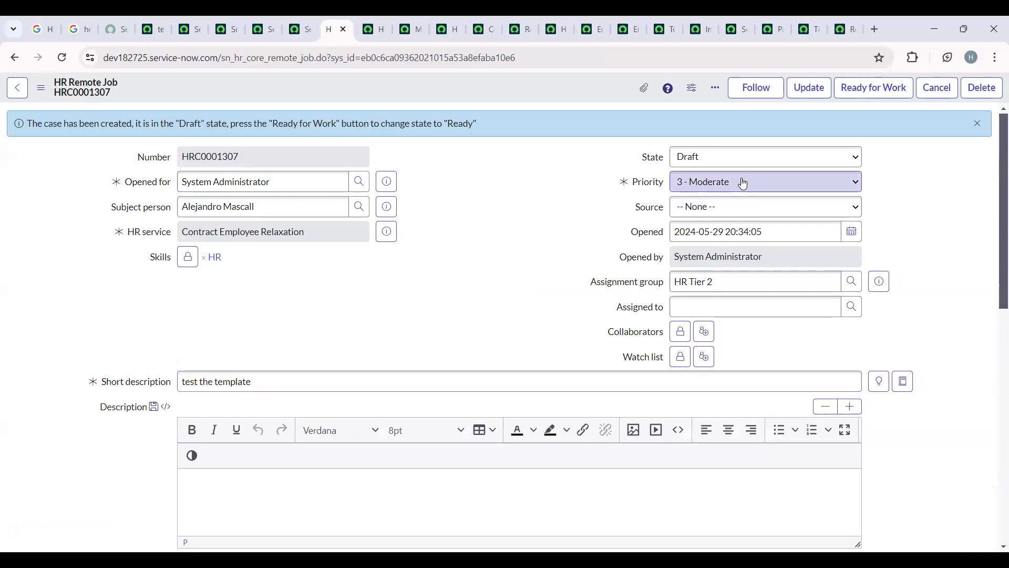
click(741, 181)
click(489, 294)
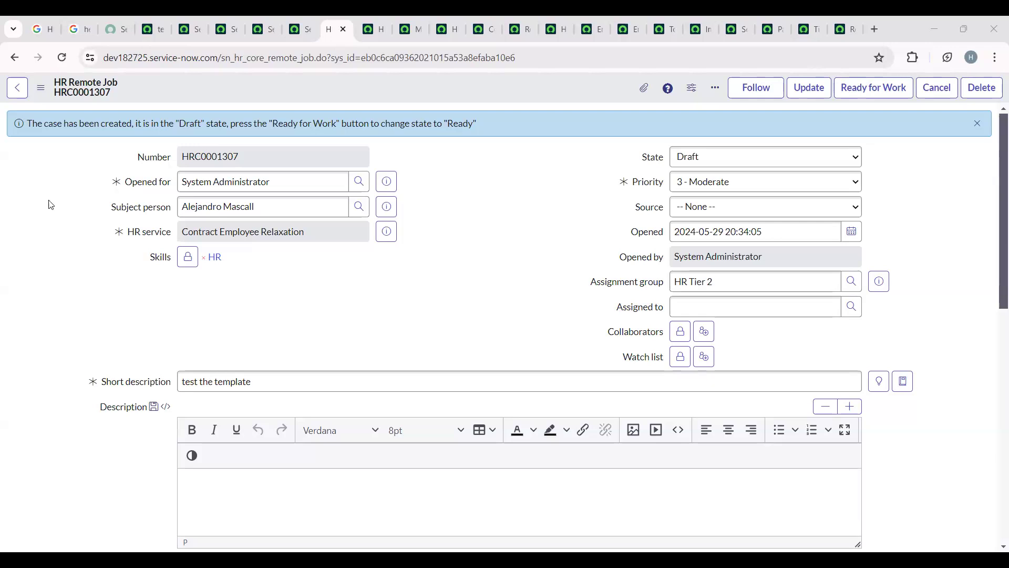
- Find the Guided Setup module under HR Administration using the filter "guided", open it and start the HR Guided Setup
click(156, 24)
click(140, 90)
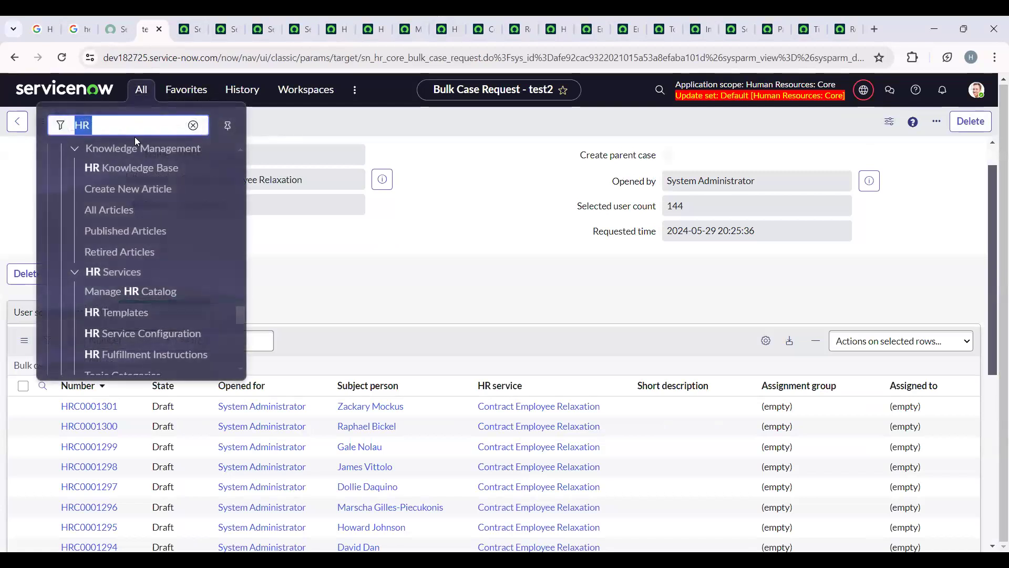
key(BackSpace)
text(gu)
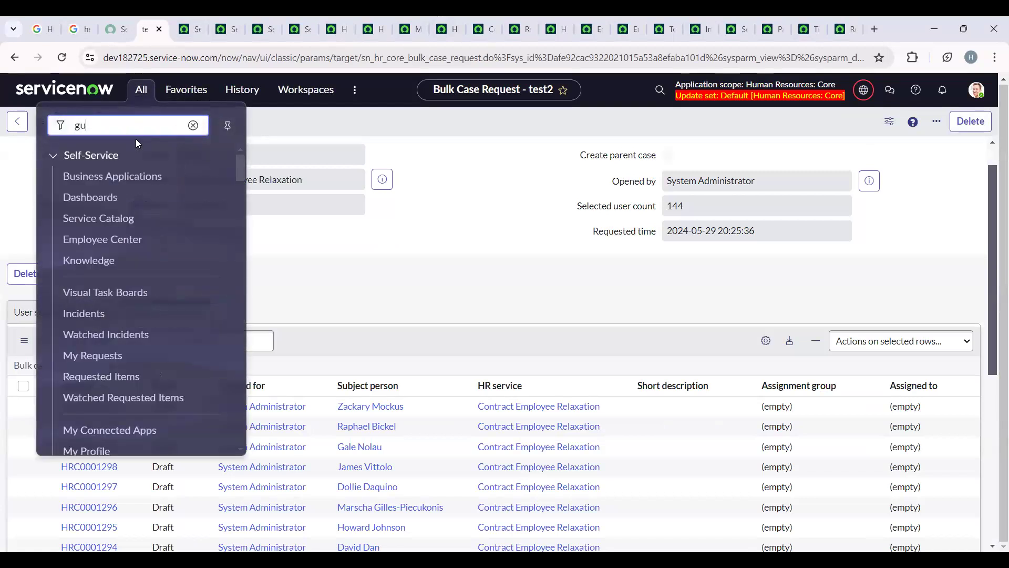
text(ided)
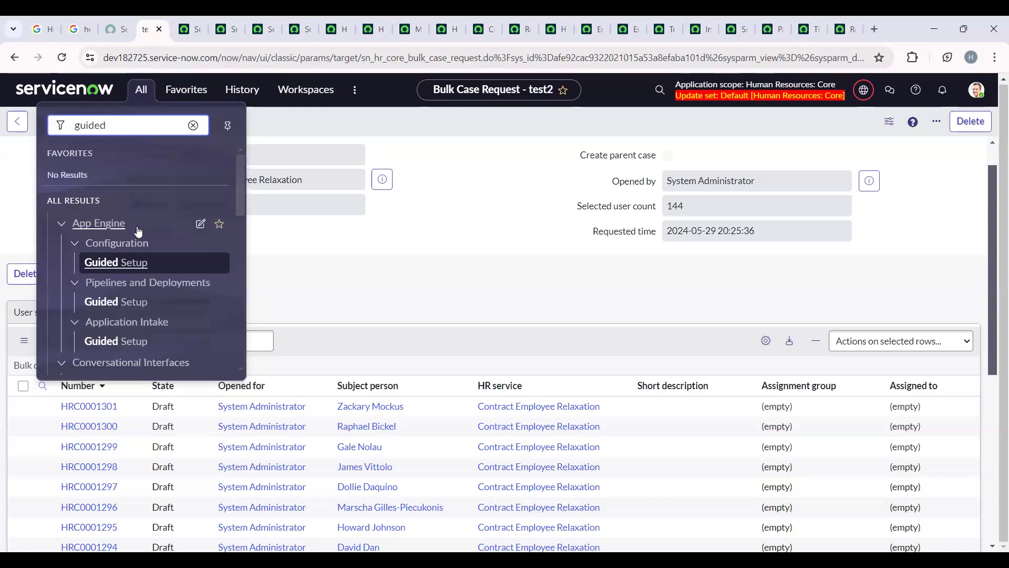
scroll(149, 320, down, 2)
scroll(149, 320, down, 3)
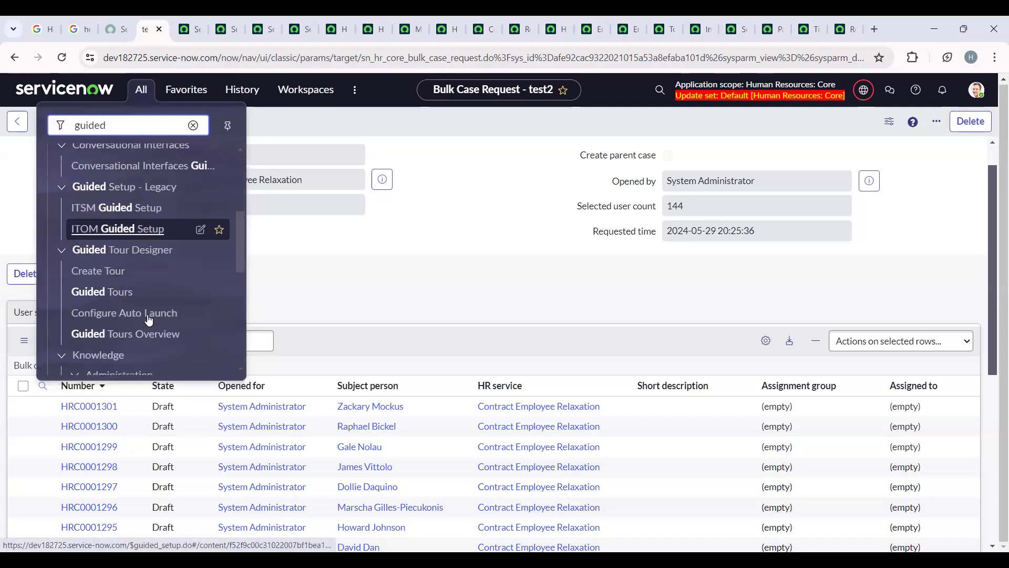
scroll(149, 319, down, 2)
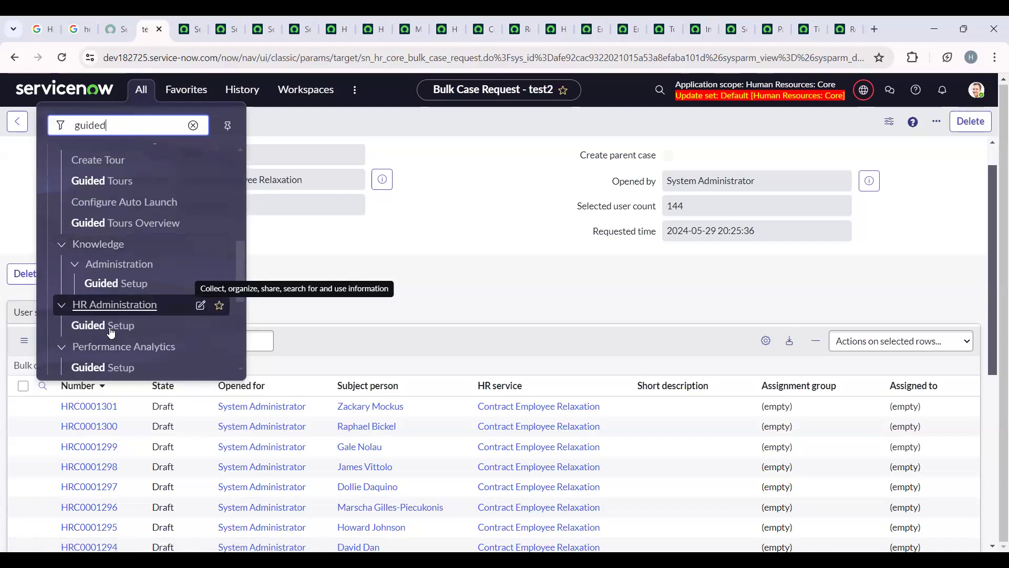
click(207, 326)
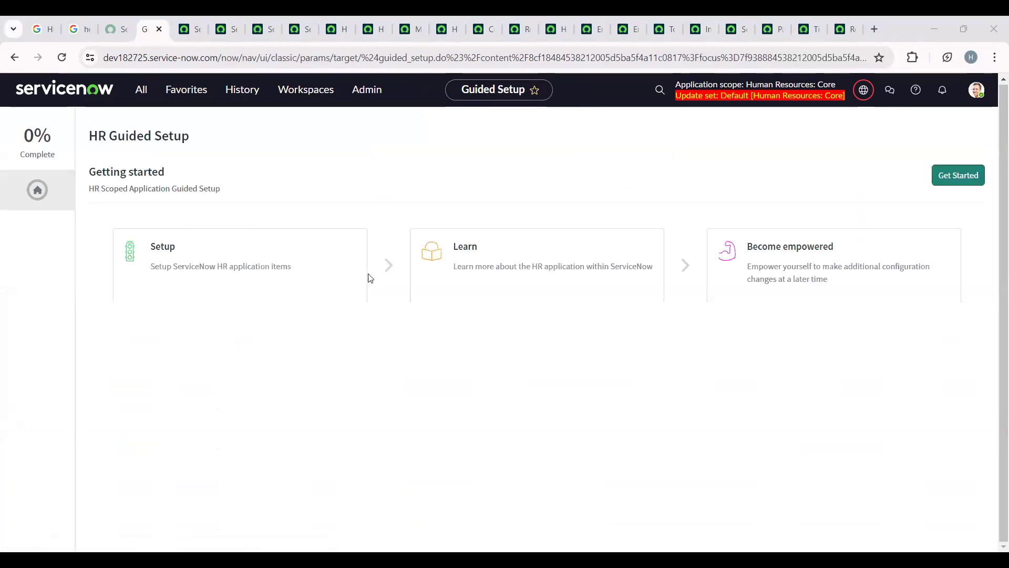
click(936, 181)
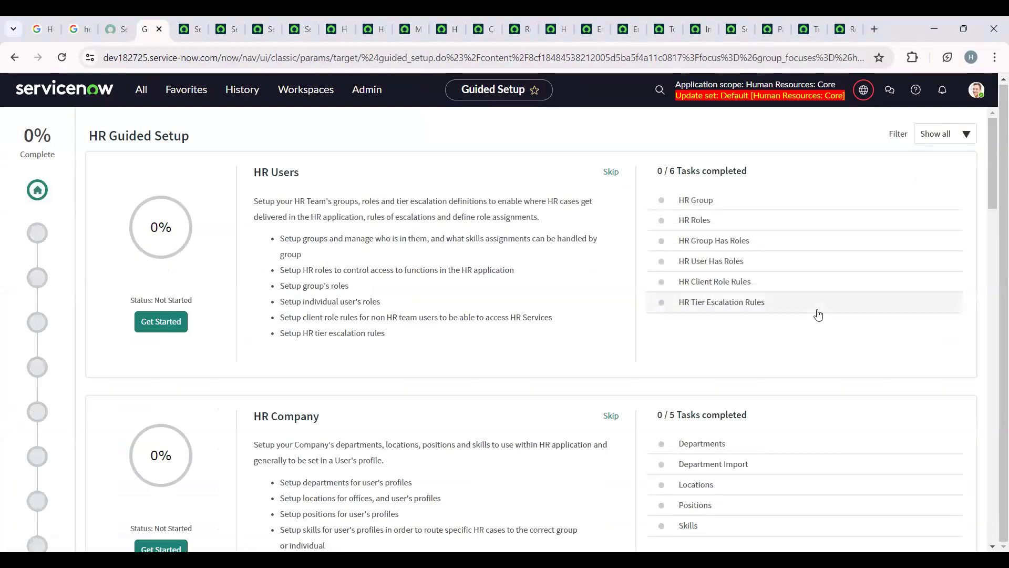
- Review the HR Guided Setup categories and their task lists, from HR Company through HR Service Configuration to HR Lifecycle Events
scroll(818, 314, down, 5)
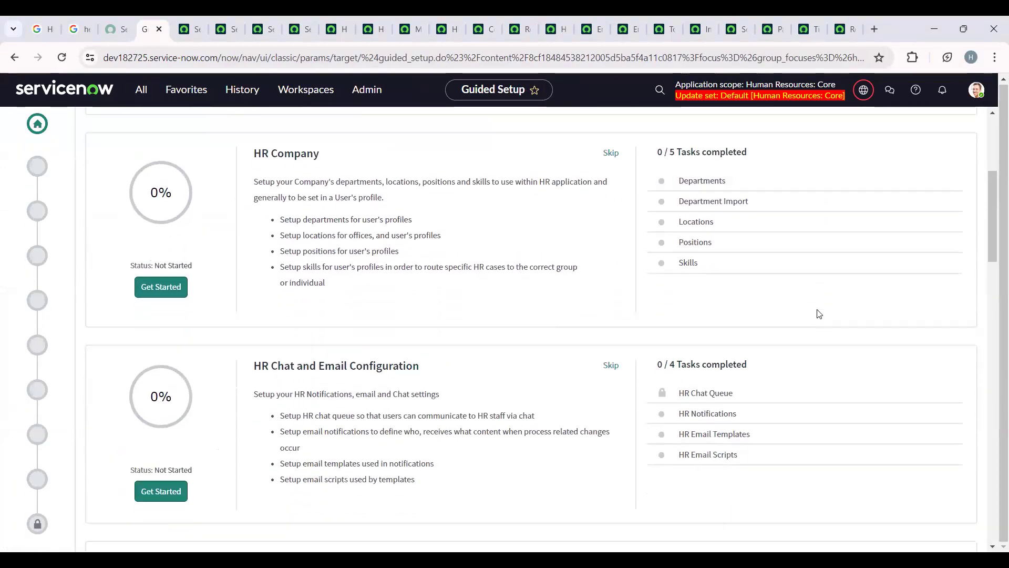
scroll(819, 315, down, 4)
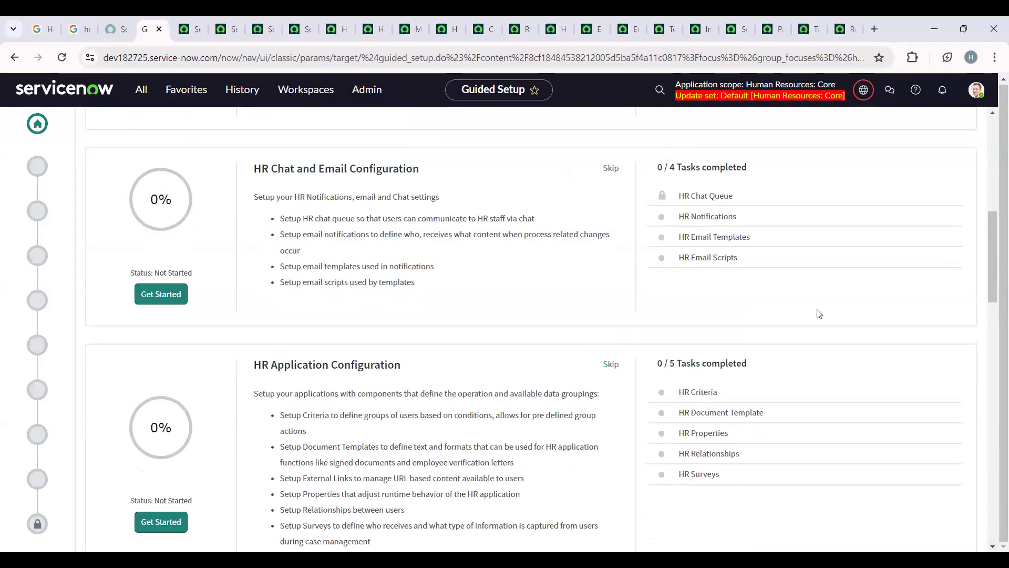
scroll(818, 314, down, 6)
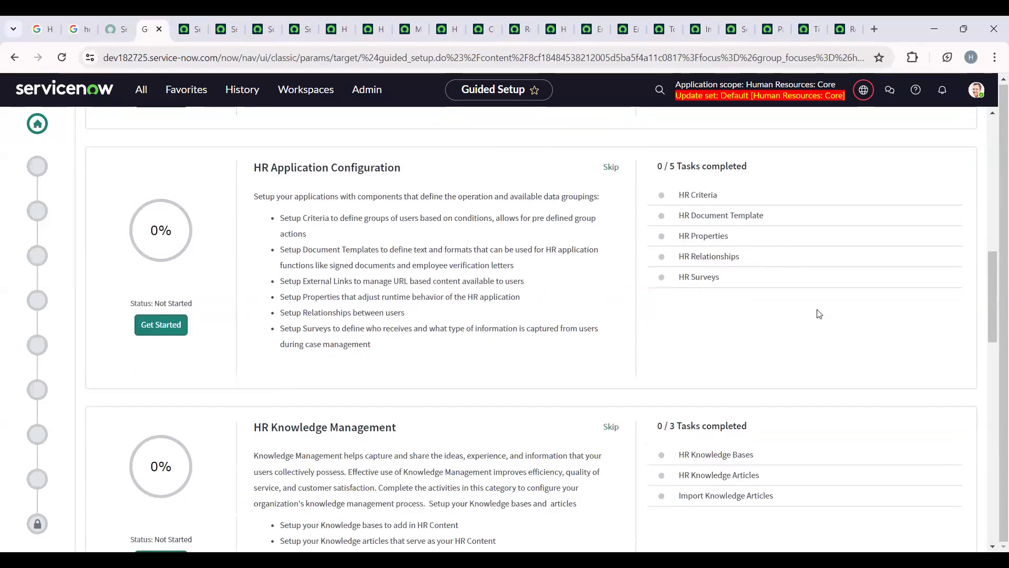
scroll(818, 314, down, 3)
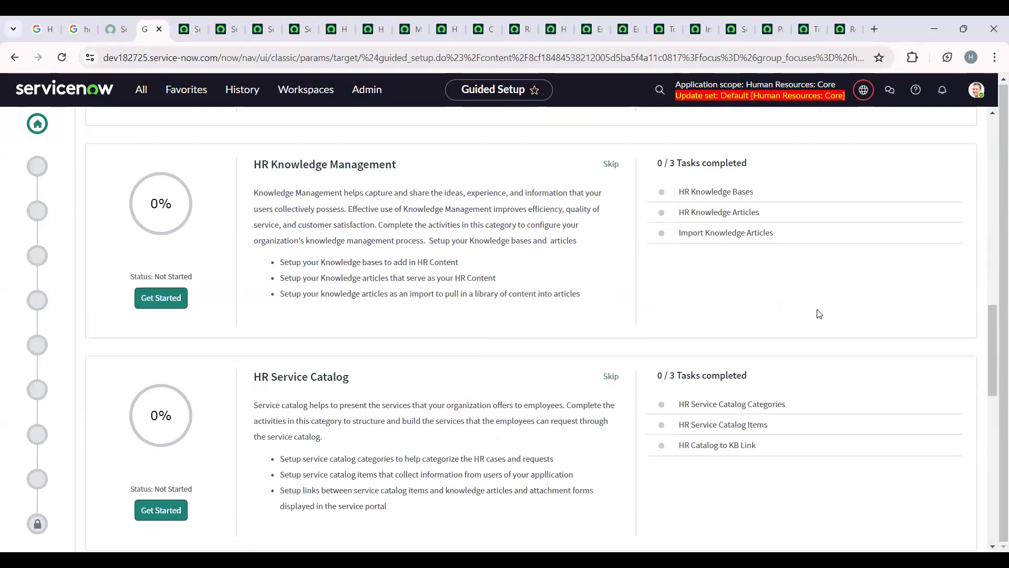
scroll(818, 314, down, 5)
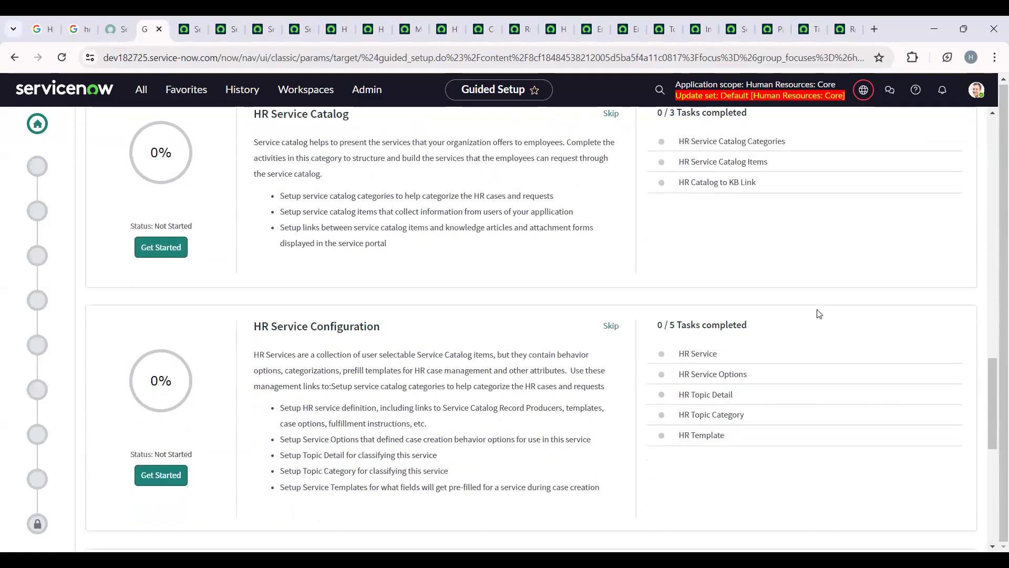
scroll(818, 314, down, 1)
scroll(819, 314, down, 5)
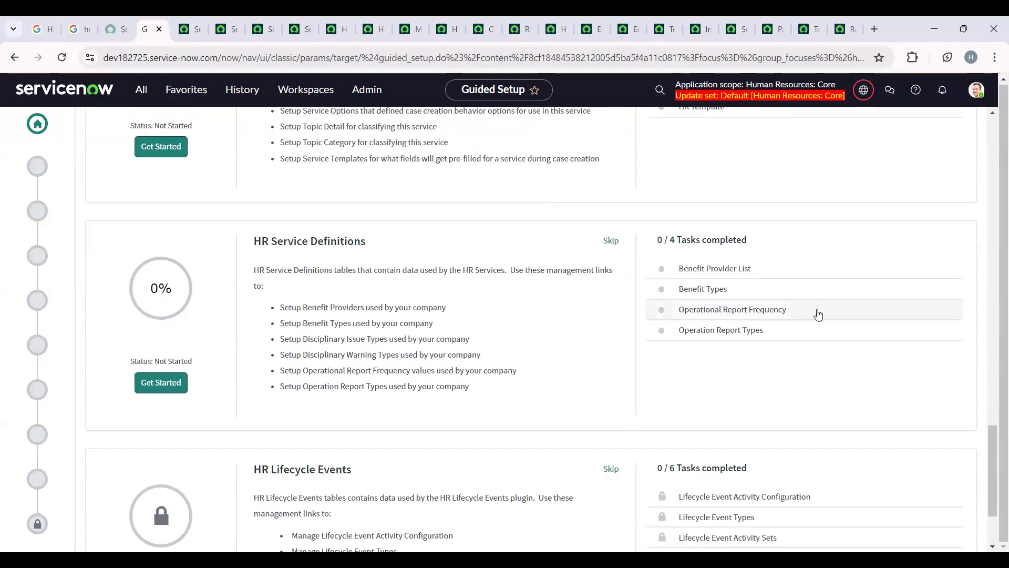
scroll(818, 314, down, 3)
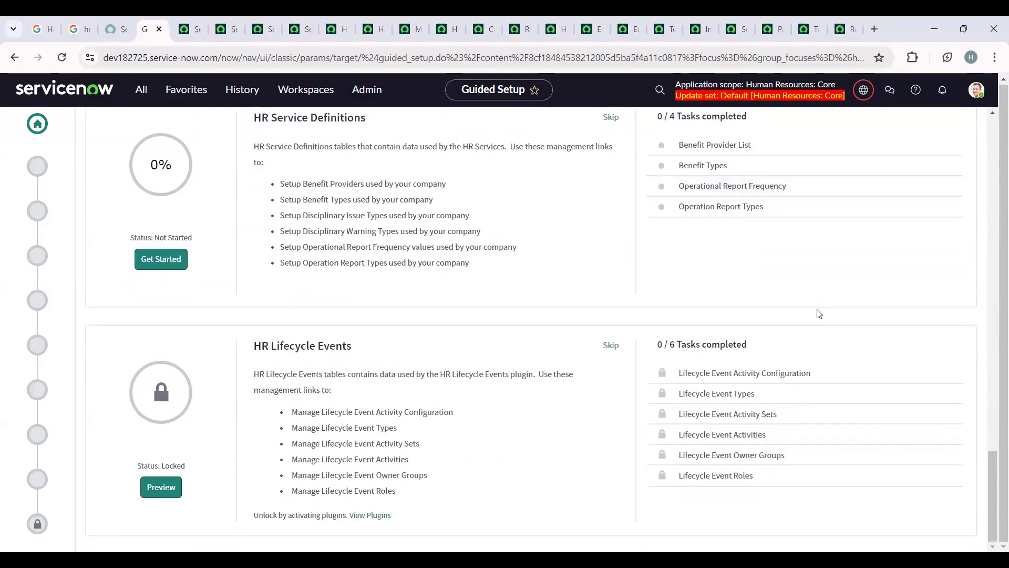
scroll(858, 395, up, 6)
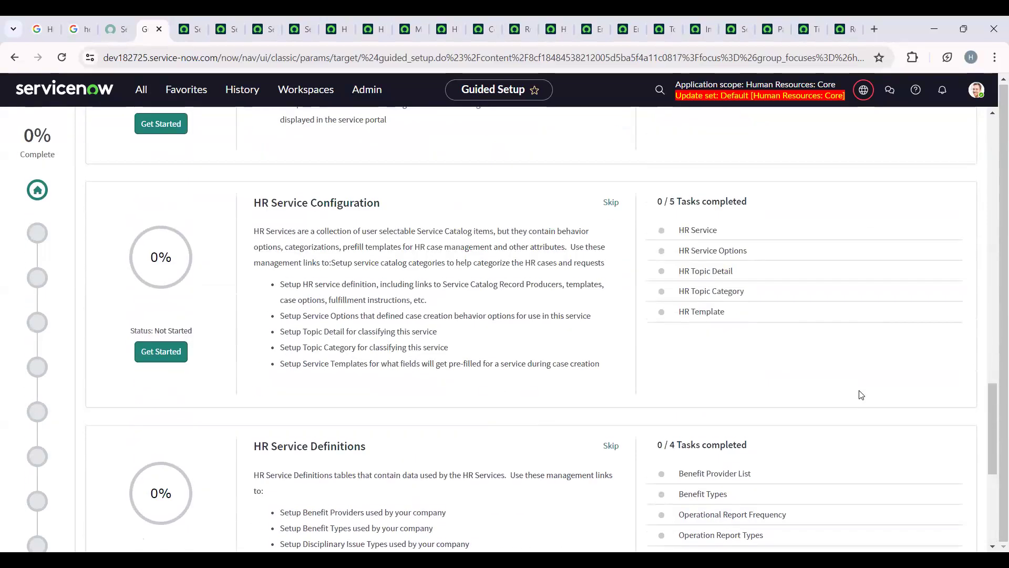
scroll(861, 394, up, 6)
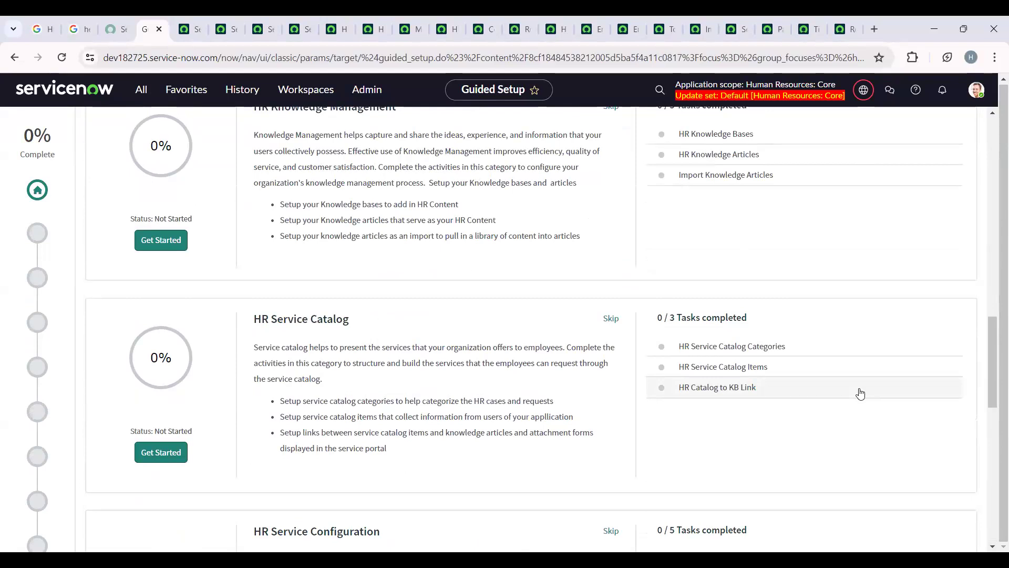
scroll(860, 394, down, 5)
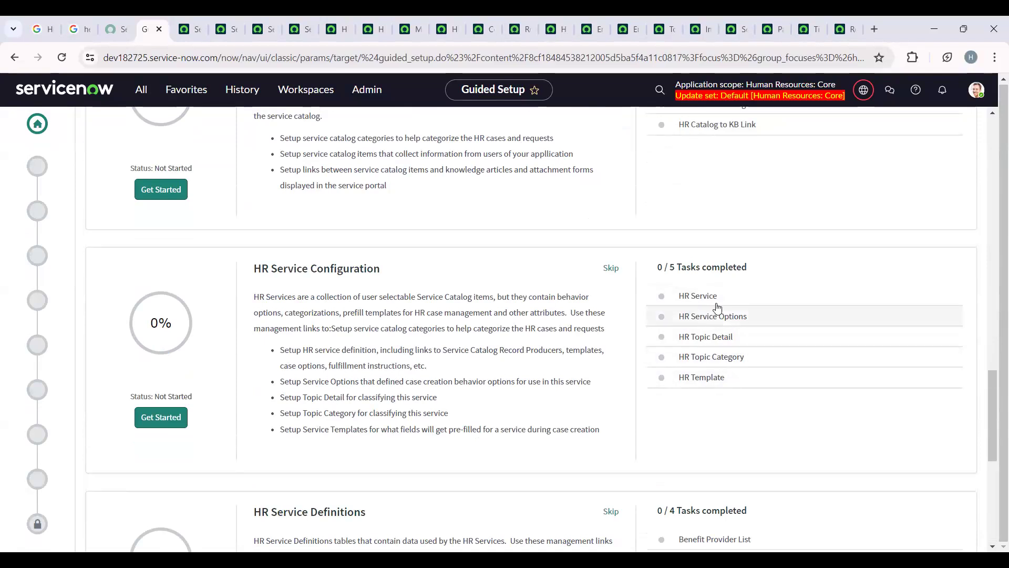
scroll(804, 386, up, 15)
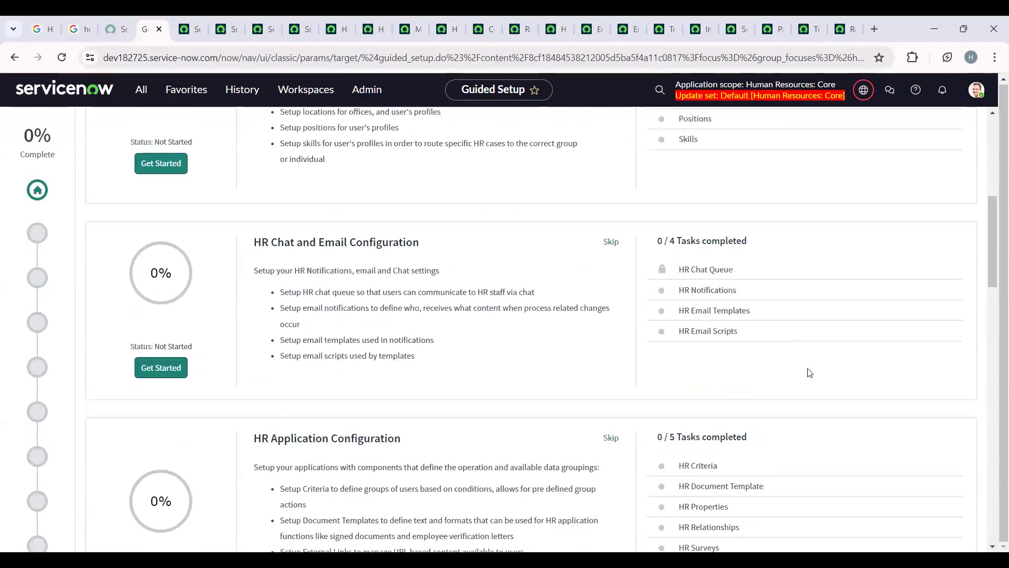
- Open the HR Users category of the HR Guided Setup, read the HR Group task and open its configuration
scroll(714, 310, up, 5)
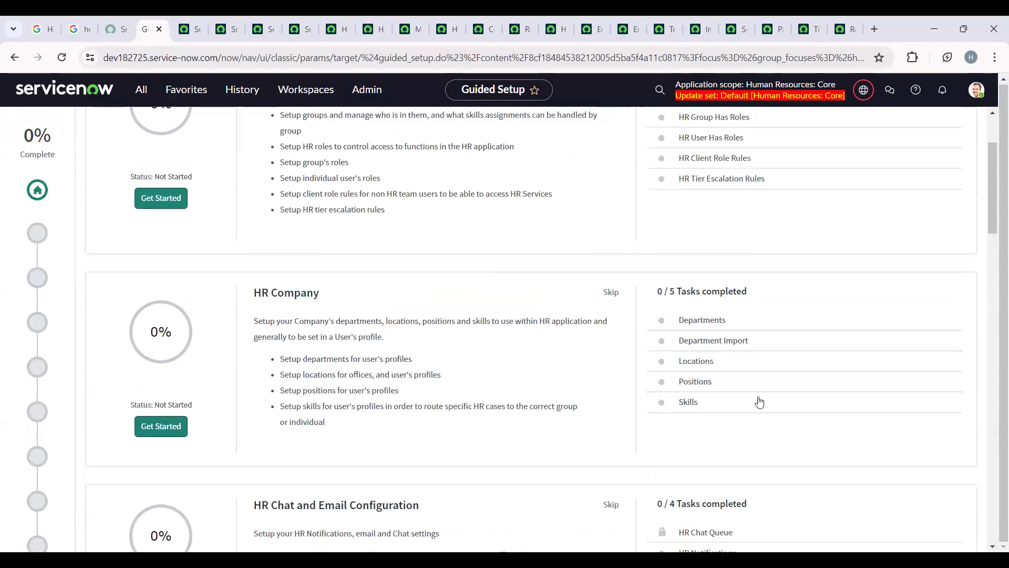
scroll(777, 387, up, 3)
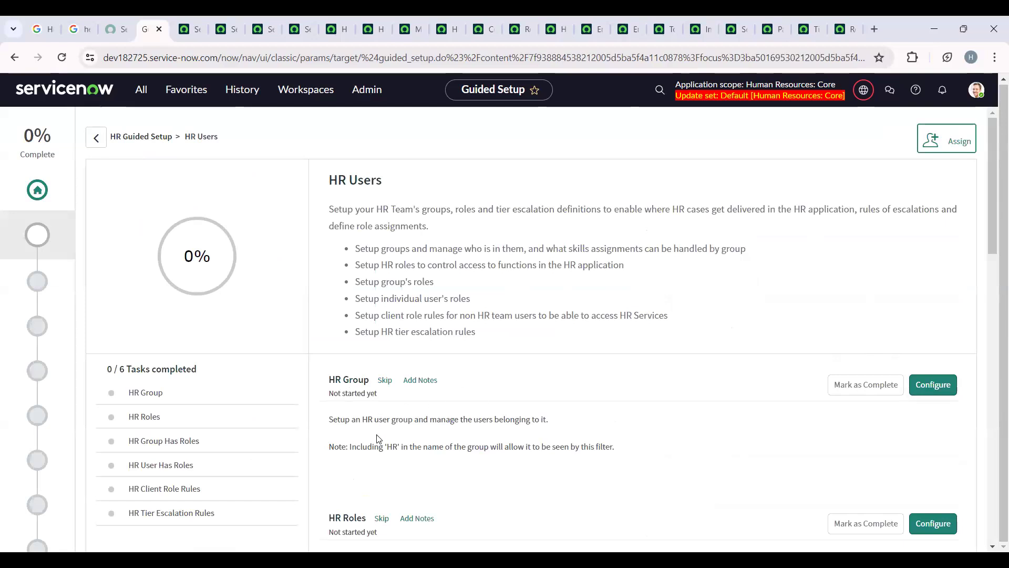
drag(328, 419, 560, 421)
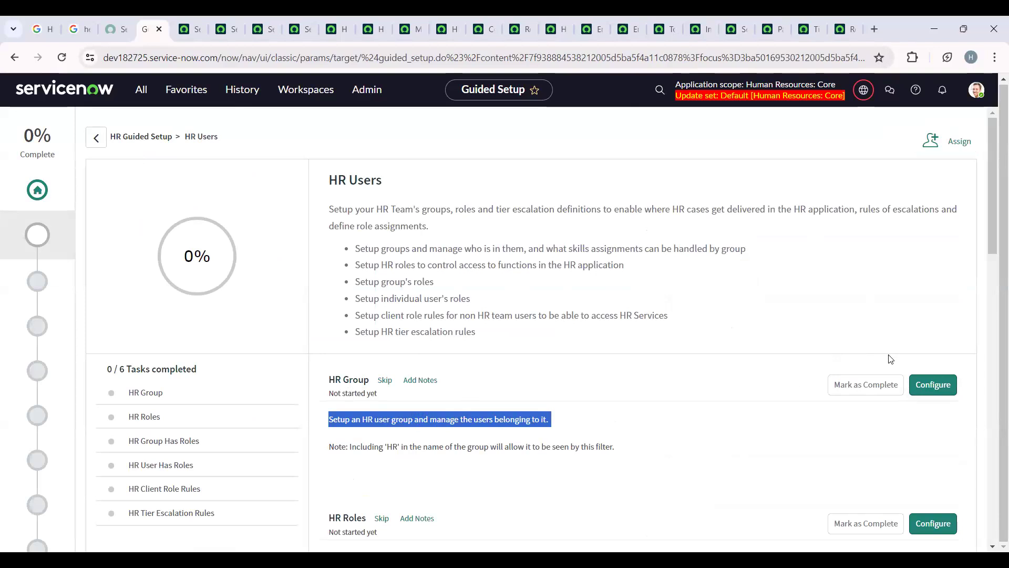
click(932, 395)
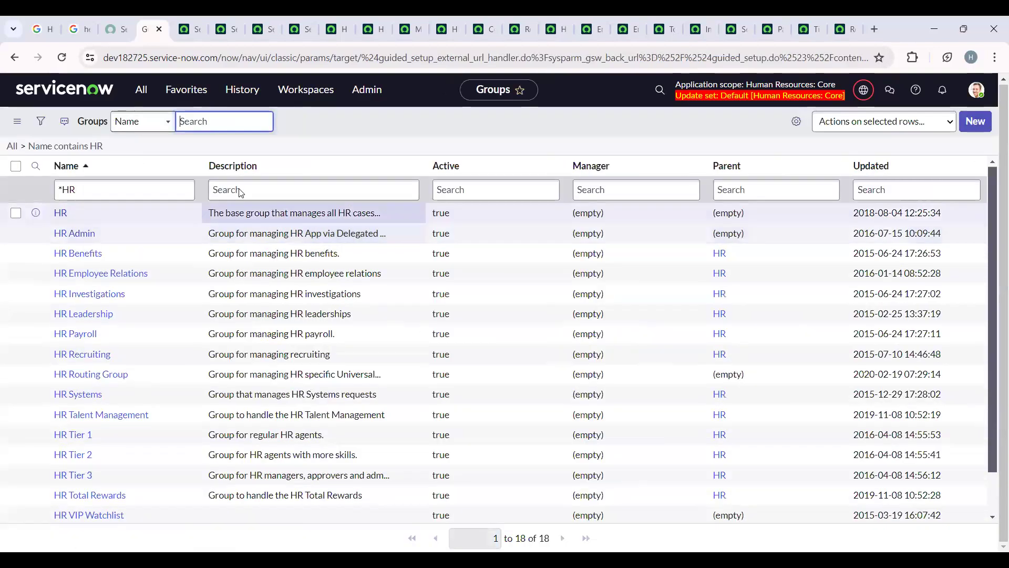
- Identify the groups table name in the page address, view the blank form for a new group and return to the list
drag(358, 58, 424, 58)
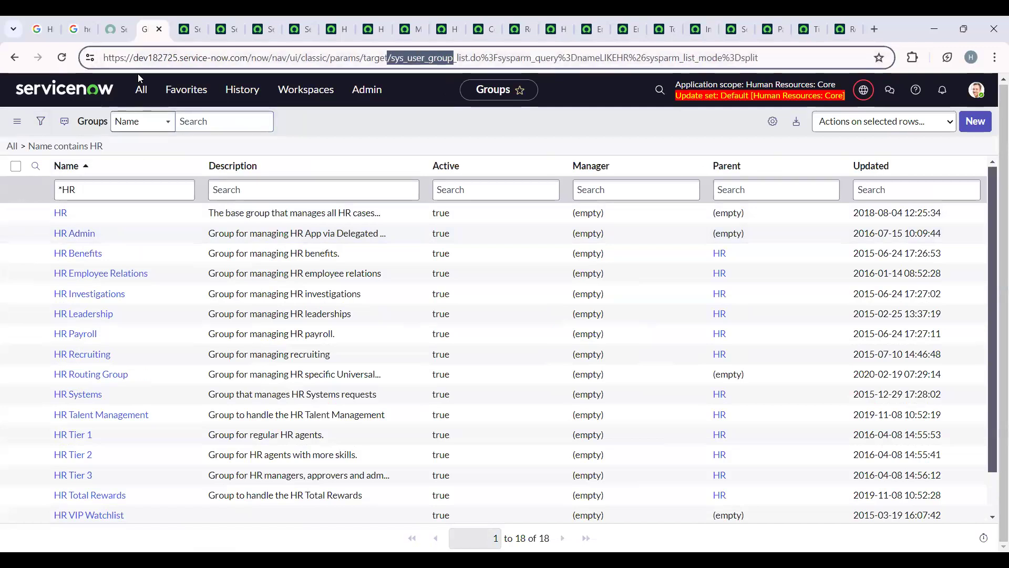
click(230, 171)
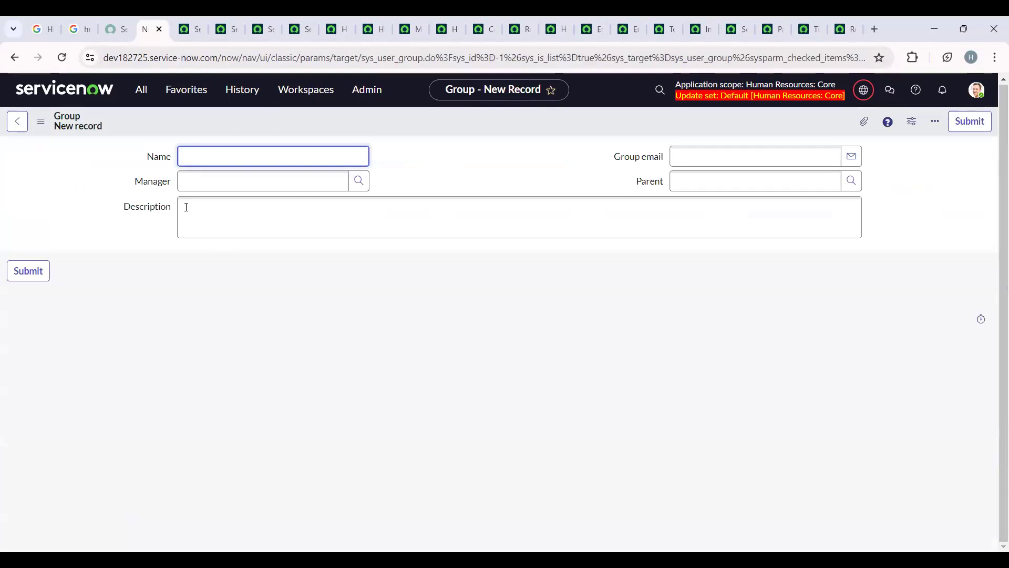
click(17, 122)
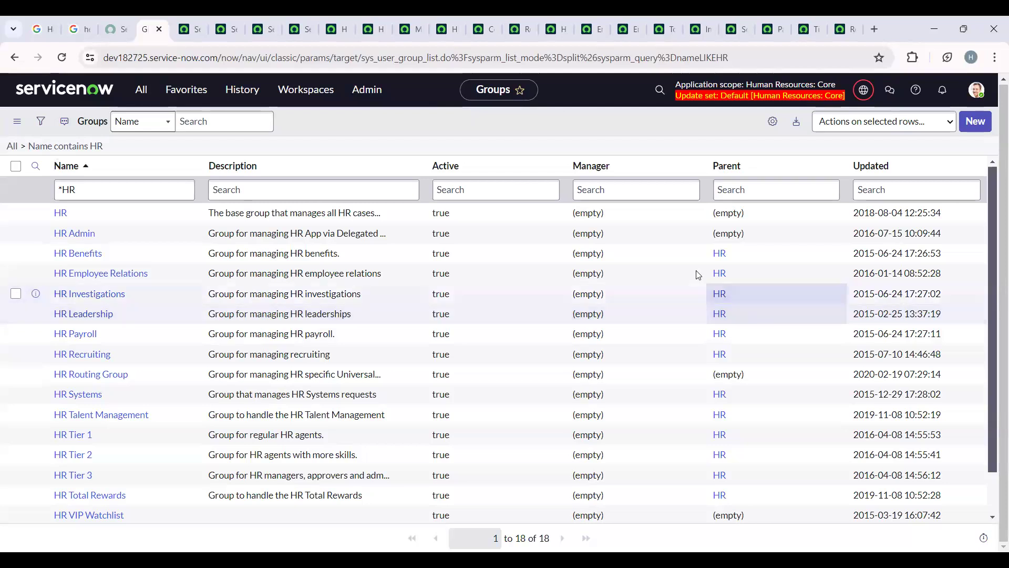
click(13, 62)
click(14, 62)
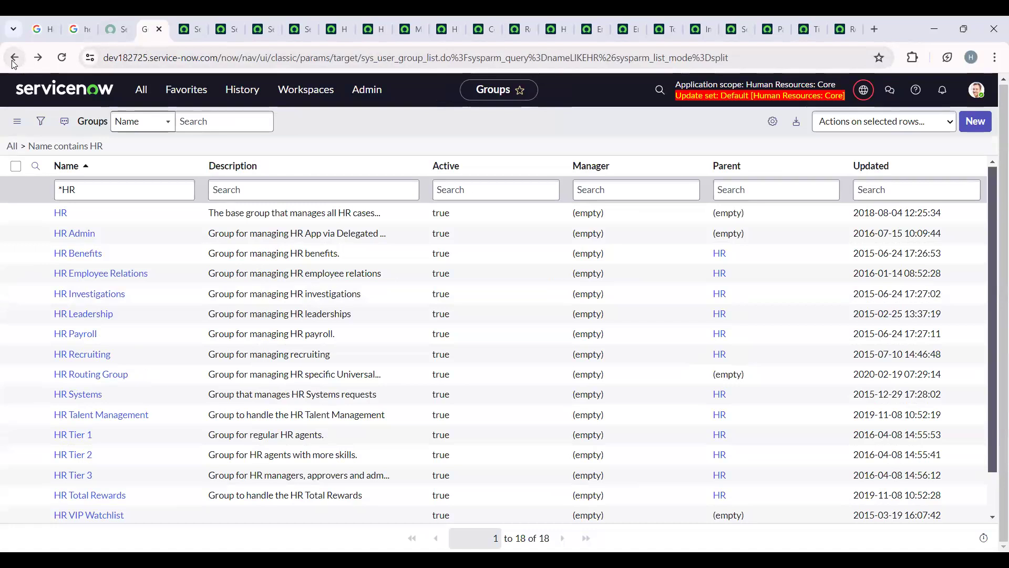
click(141, 90)
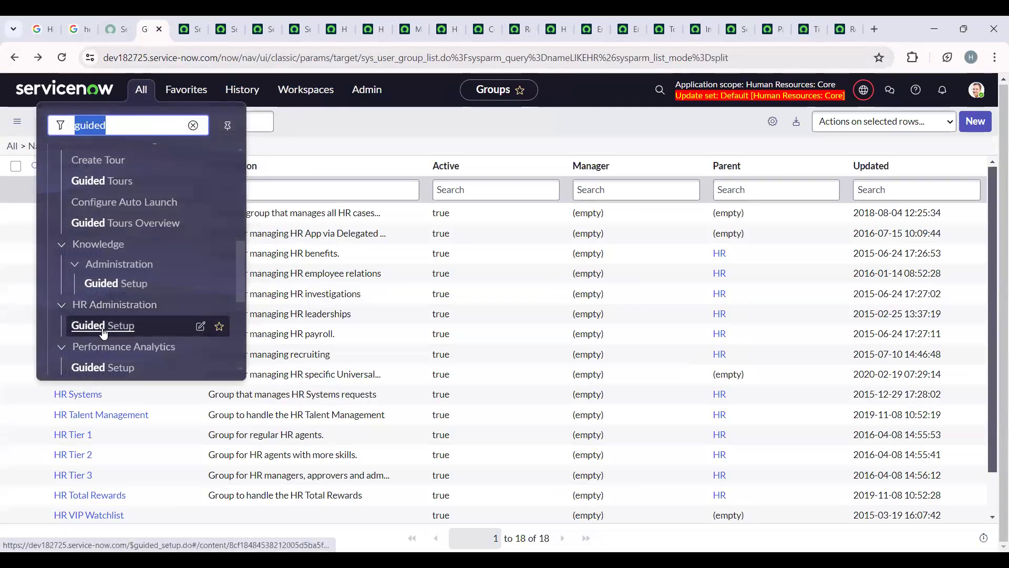
click(395, 126)
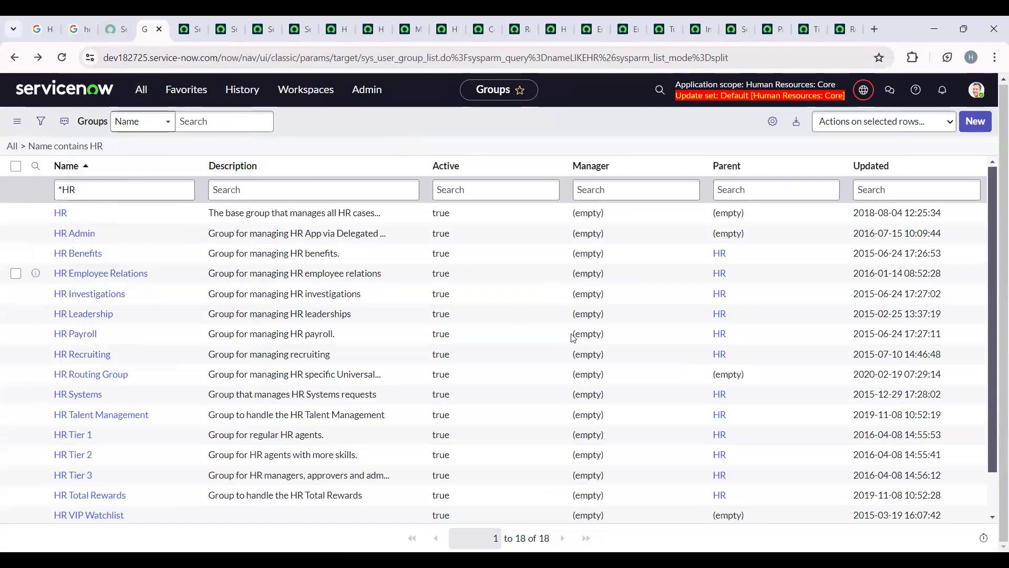
- Review the full list of HR groups with their descriptions, managers and parent groups
scroll(224, 328, down, 2)
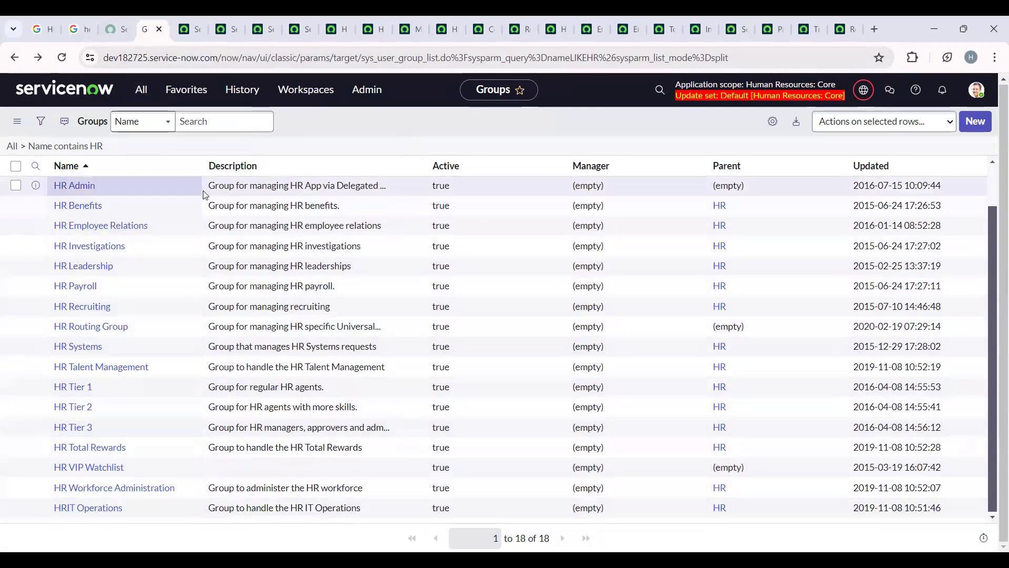
scroll(338, 286, up, 2)
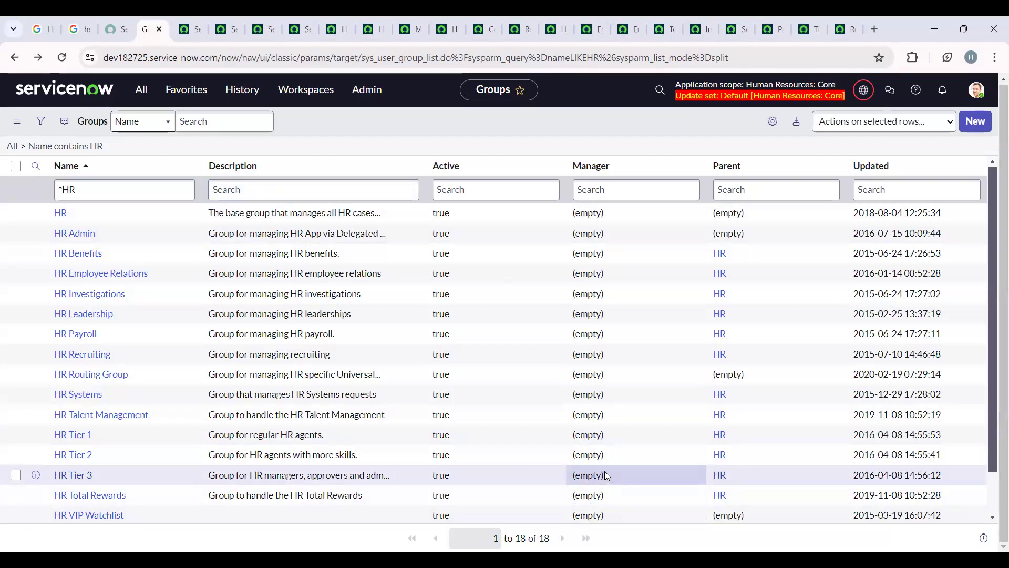
scroll(604, 471, down, 2)
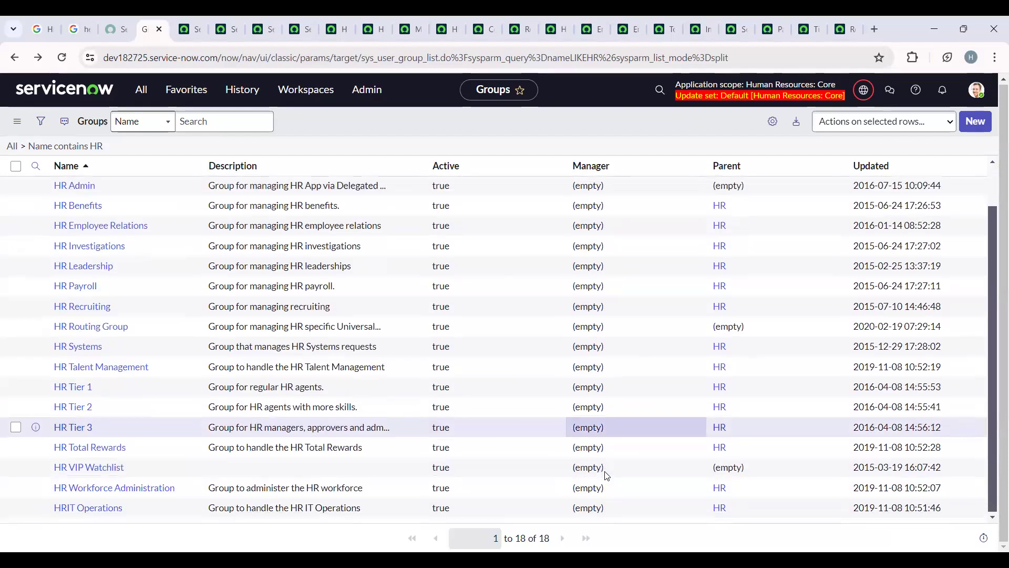
scroll(604, 474, up, 2)
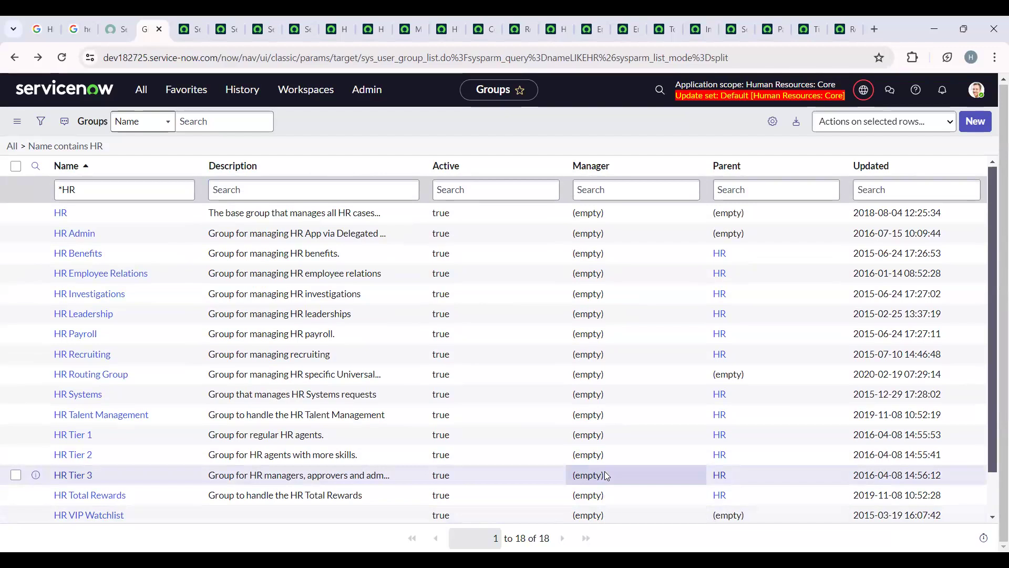
scroll(605, 474, down, 1)
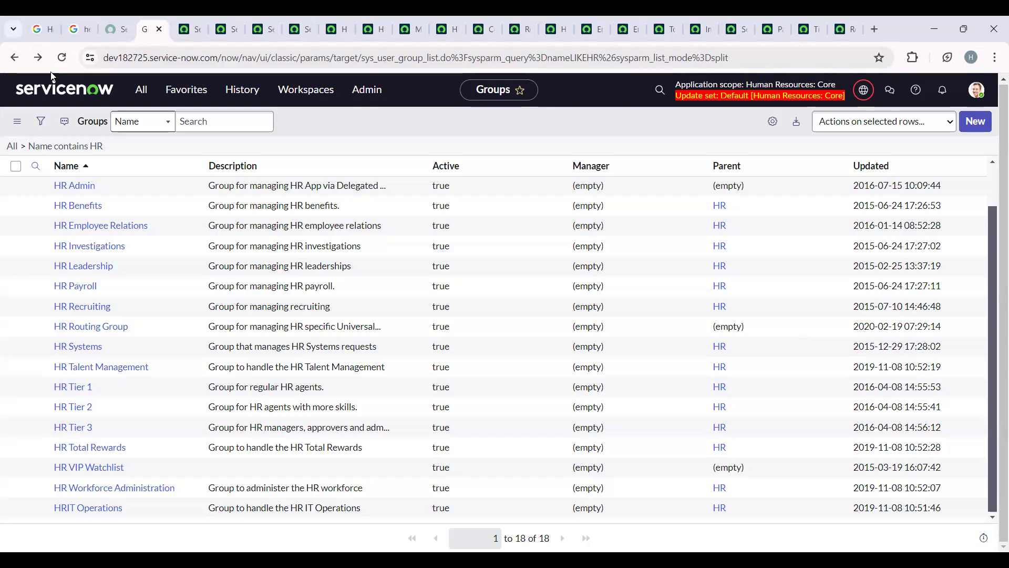
click(545, 20)
click(811, 18)
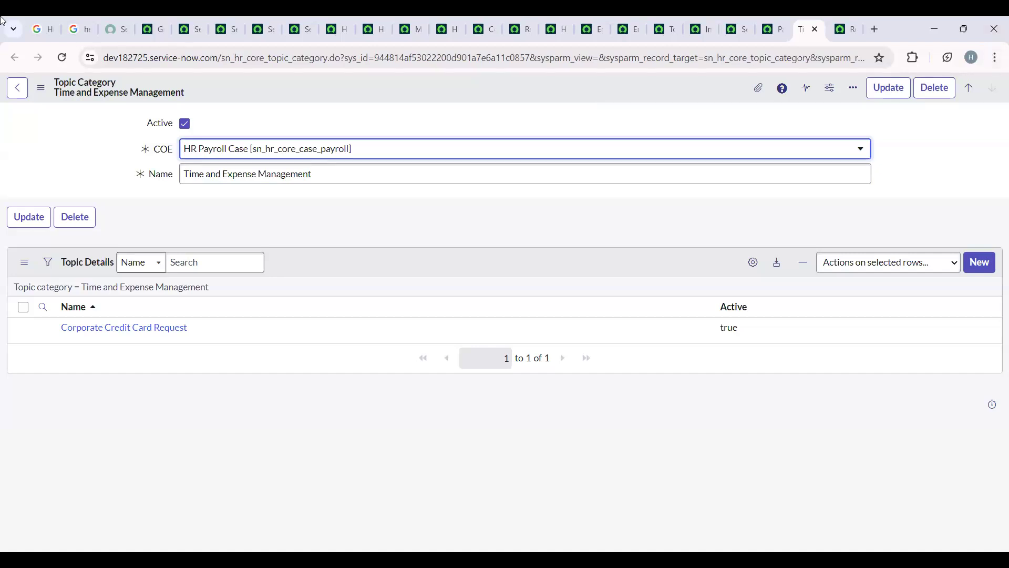
mouse_move(379, 21)
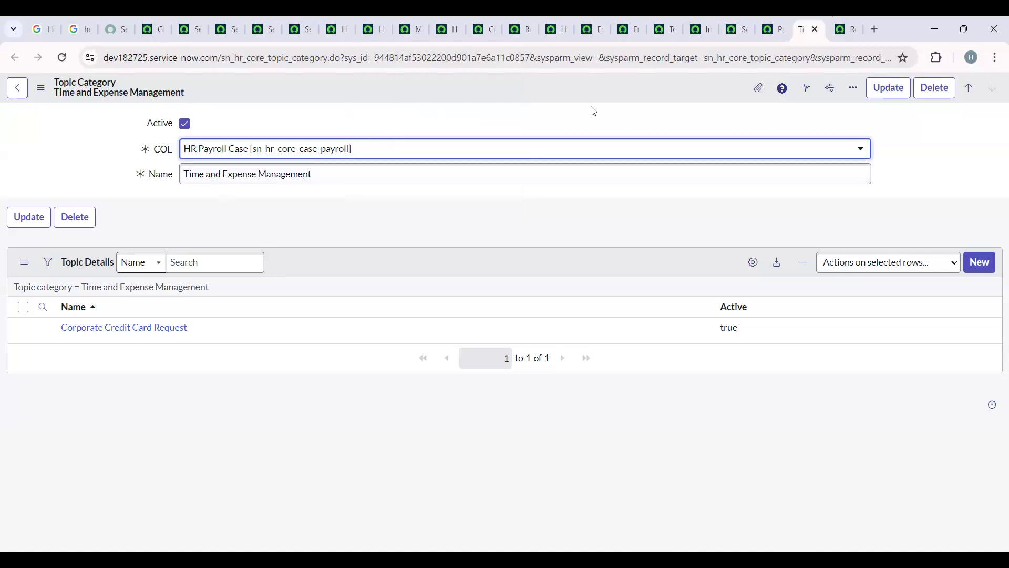
click(775, 17)
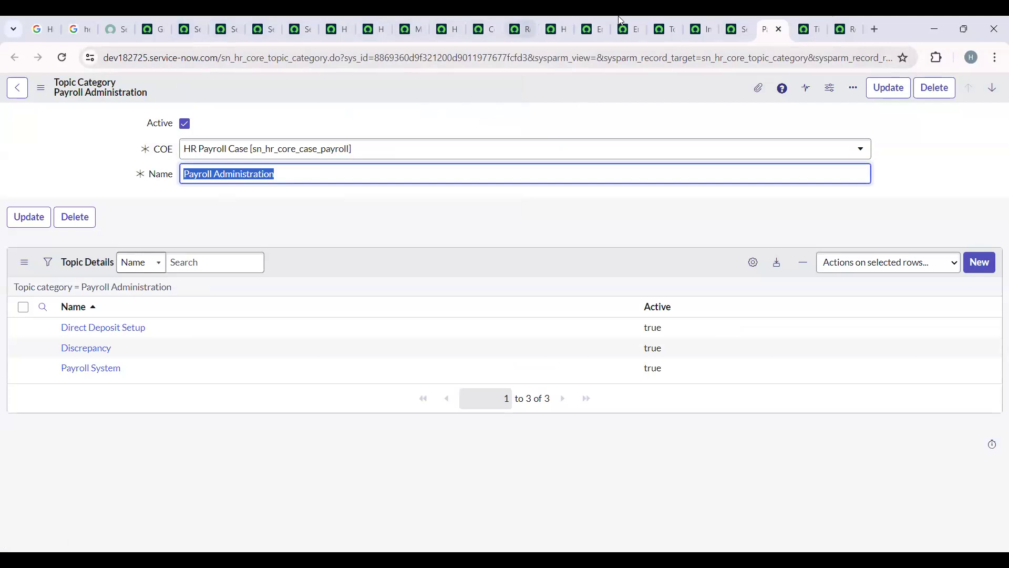
click(342, 20)
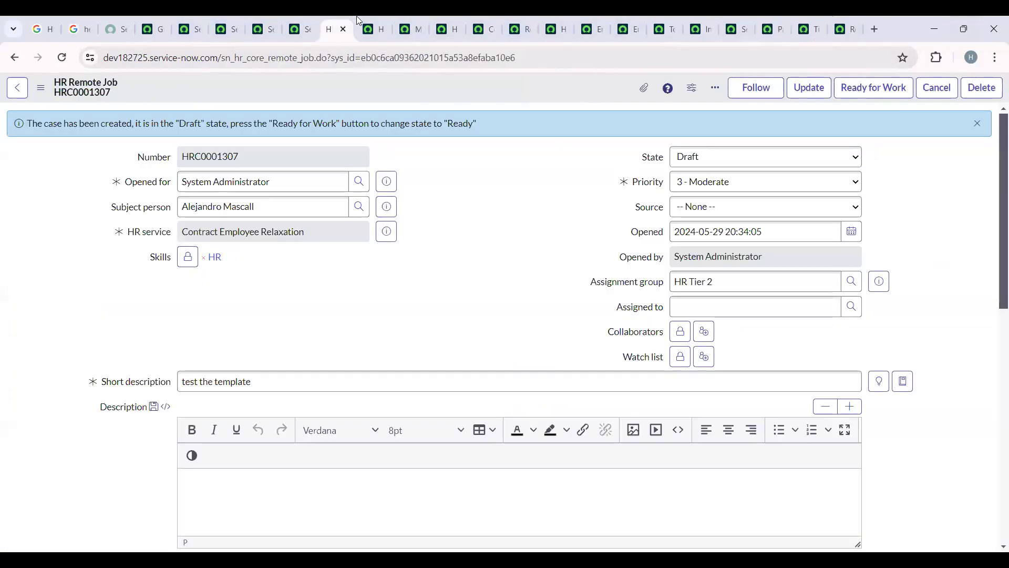
- Return to the Groups page, find the Plugins module under System Definition using the filter "plugin" and open it
click(158, 29)
click(138, 89)
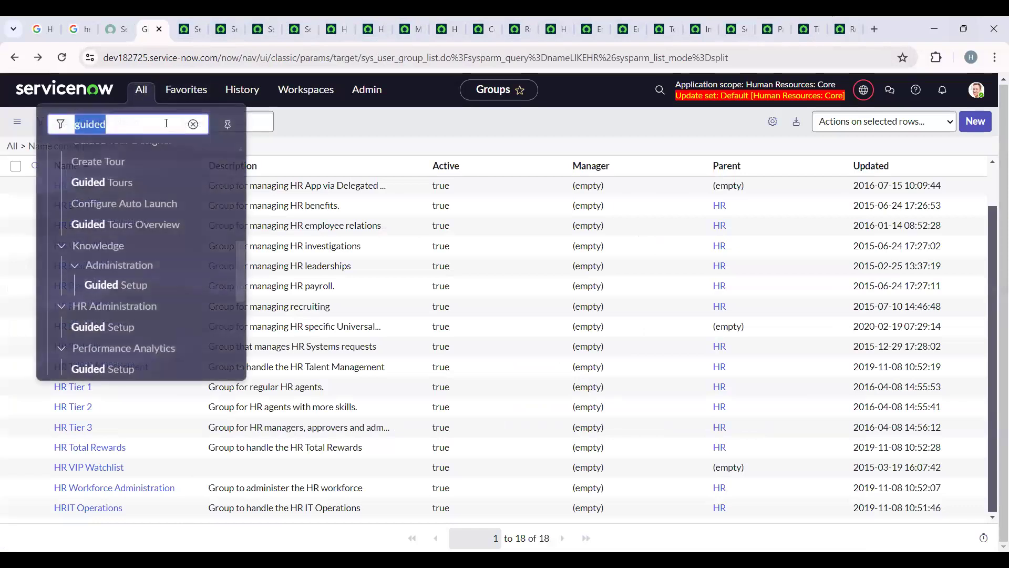
click(195, 126)
text(plugin)
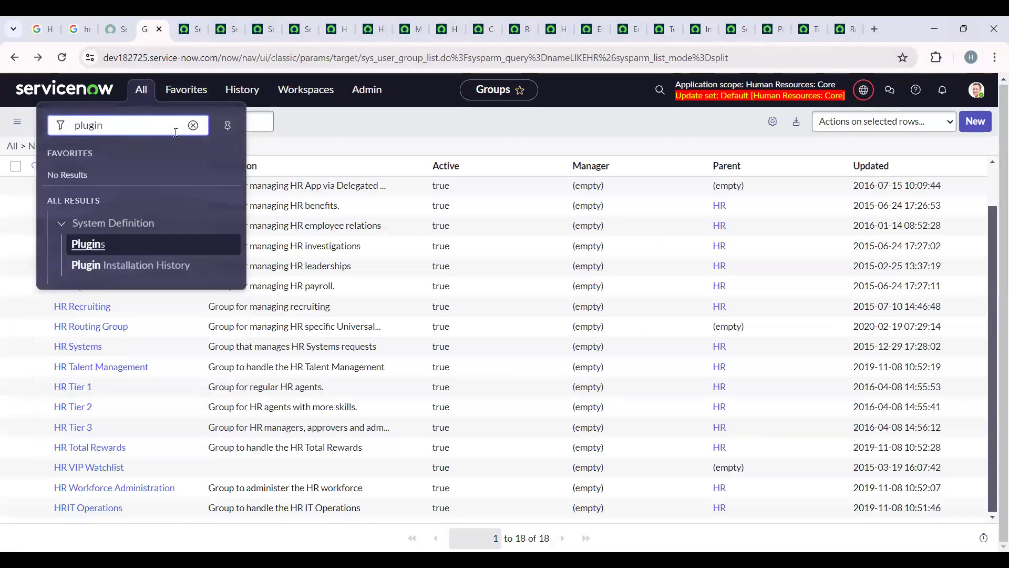
click(111, 245)
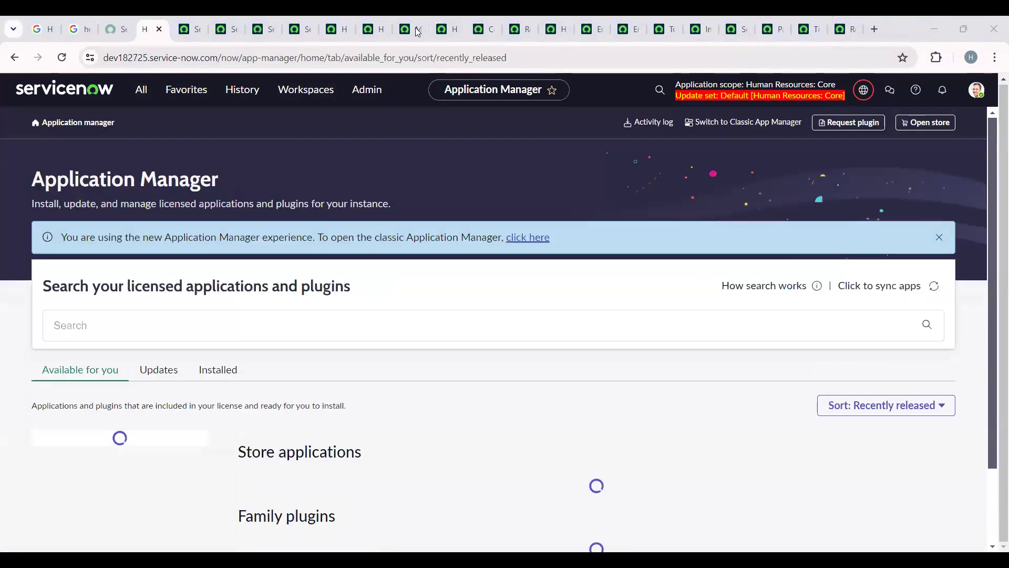
- Look through the store applications, family plugins and ServiceNow products available for installation
scroll(301, 400, down, 6)
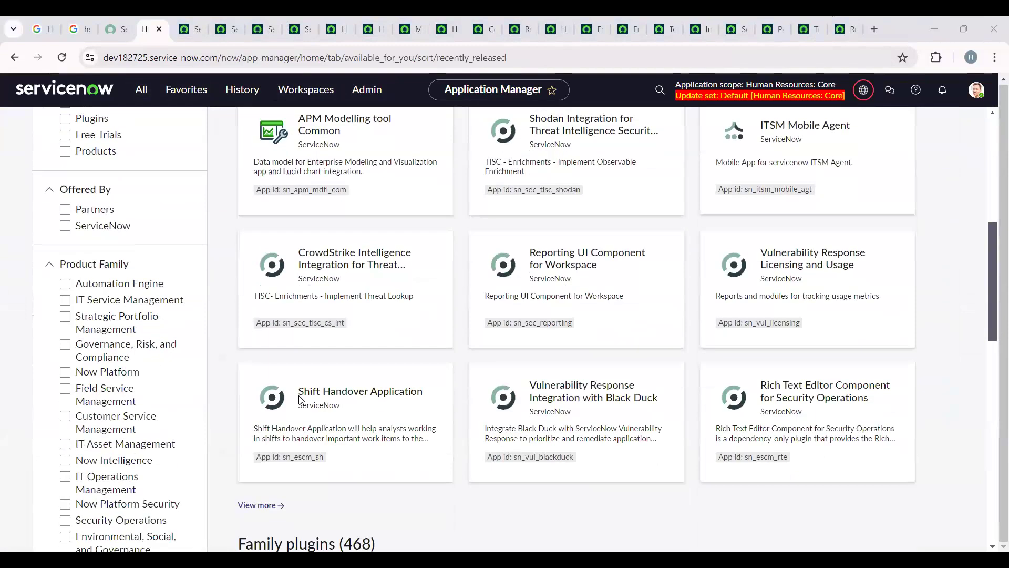
scroll(301, 401, down, 5)
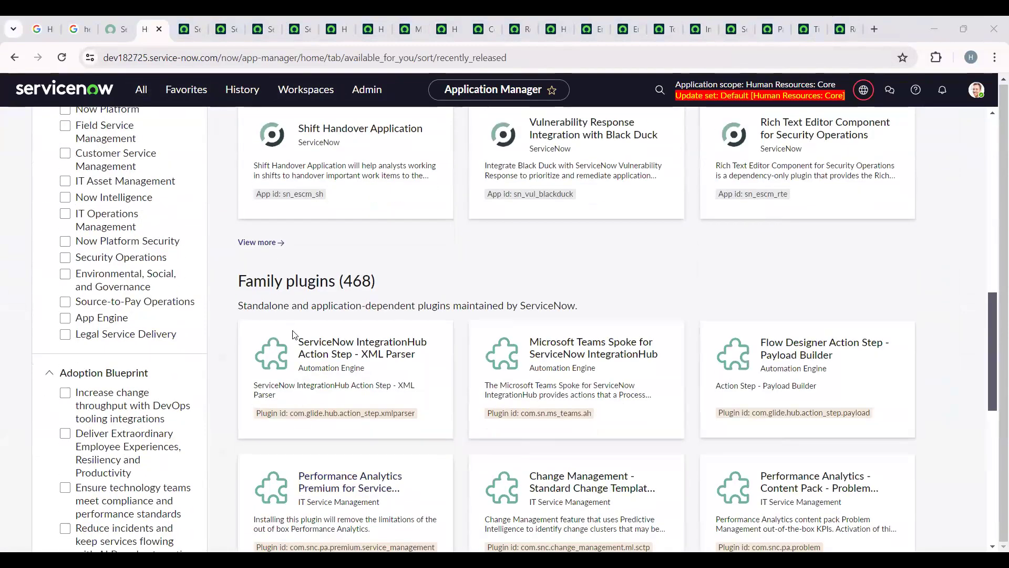
scroll(292, 334, down, 9)
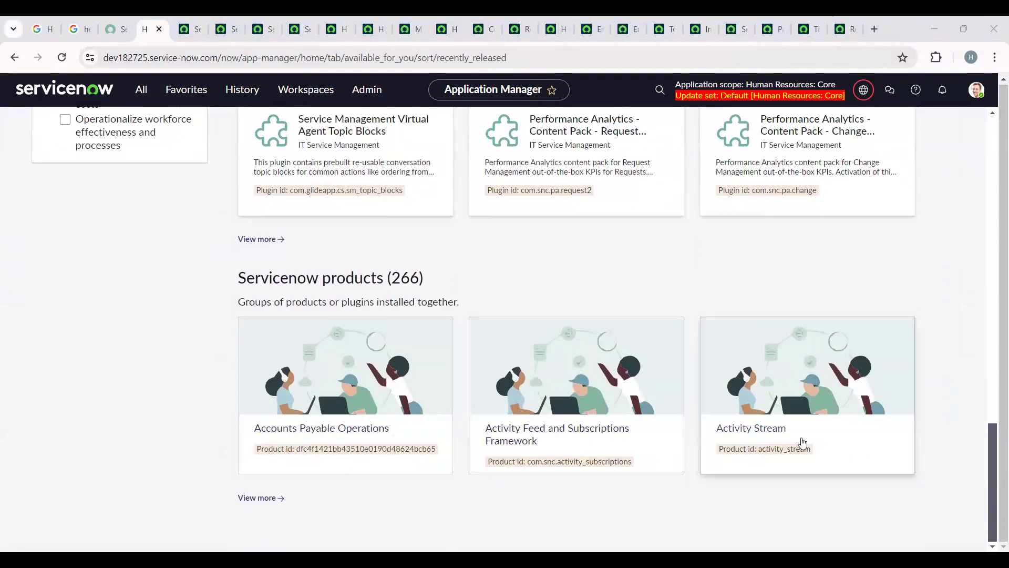
scroll(324, 346, up, 14)
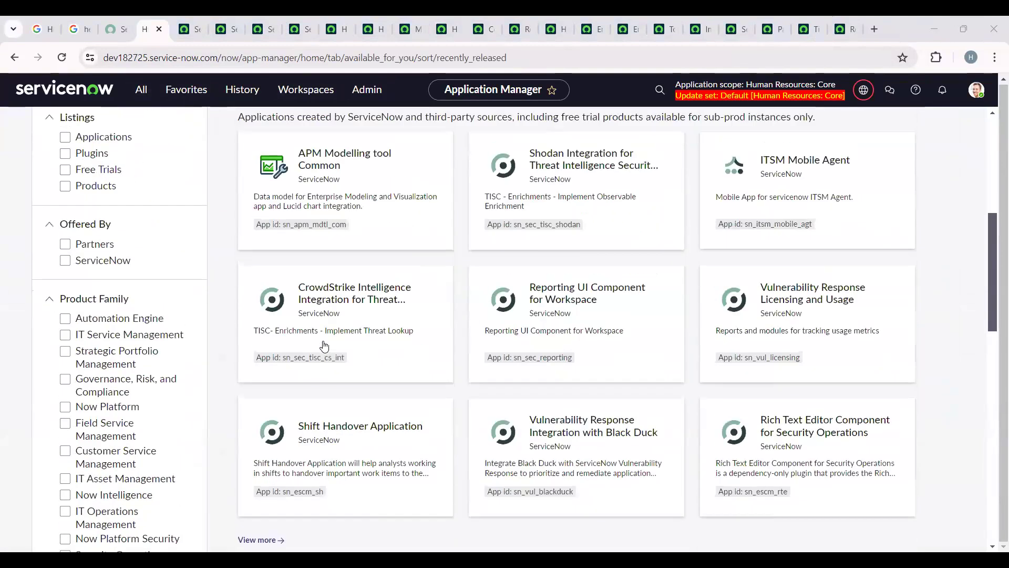
scroll(324, 345, up, 2)
- Open the APM Modelling tool Common application and review its summary, install option and details
click(341, 292)
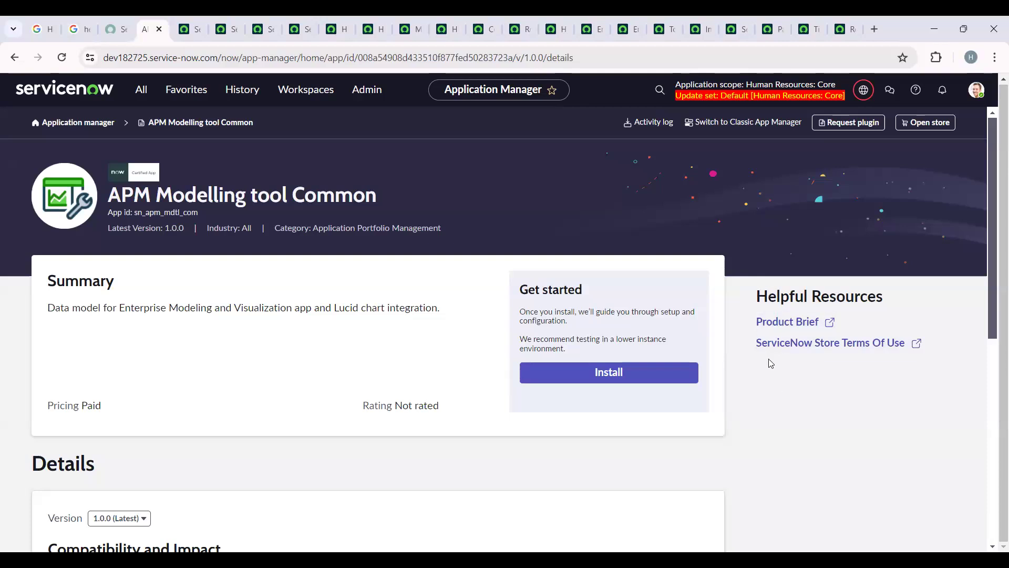
scroll(249, 349, down, 1)
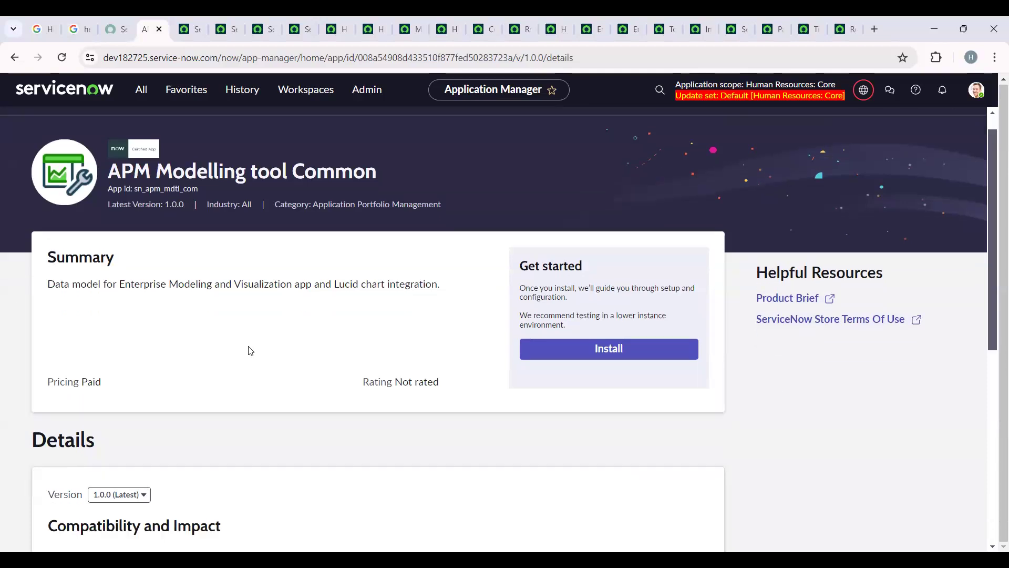
scroll(250, 351, down, 7)
scroll(250, 350, up, 8)
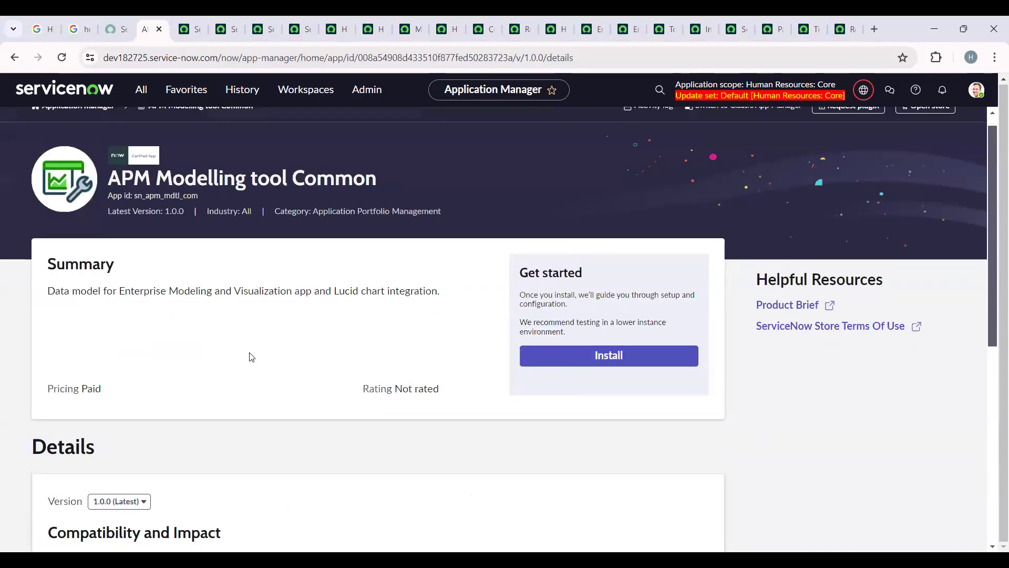